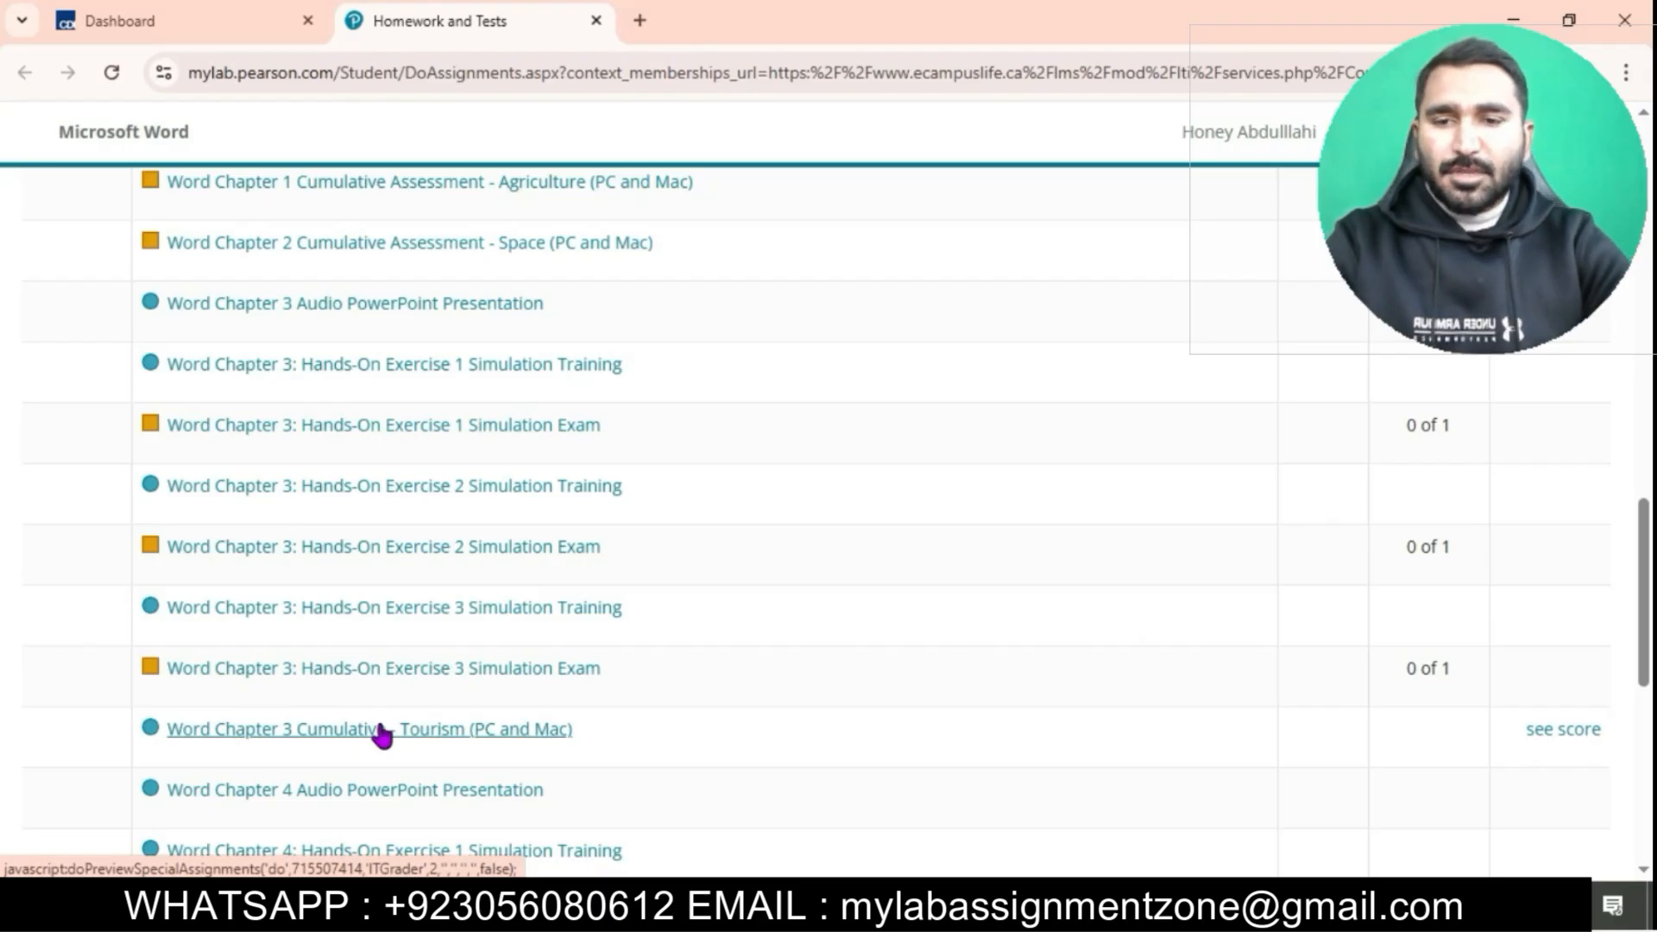
Open the "Word Chapter 3 Cumulative - Tourism (PC and Mac)" assignment in a maximized window and download all its starting files
left_click(383, 731)
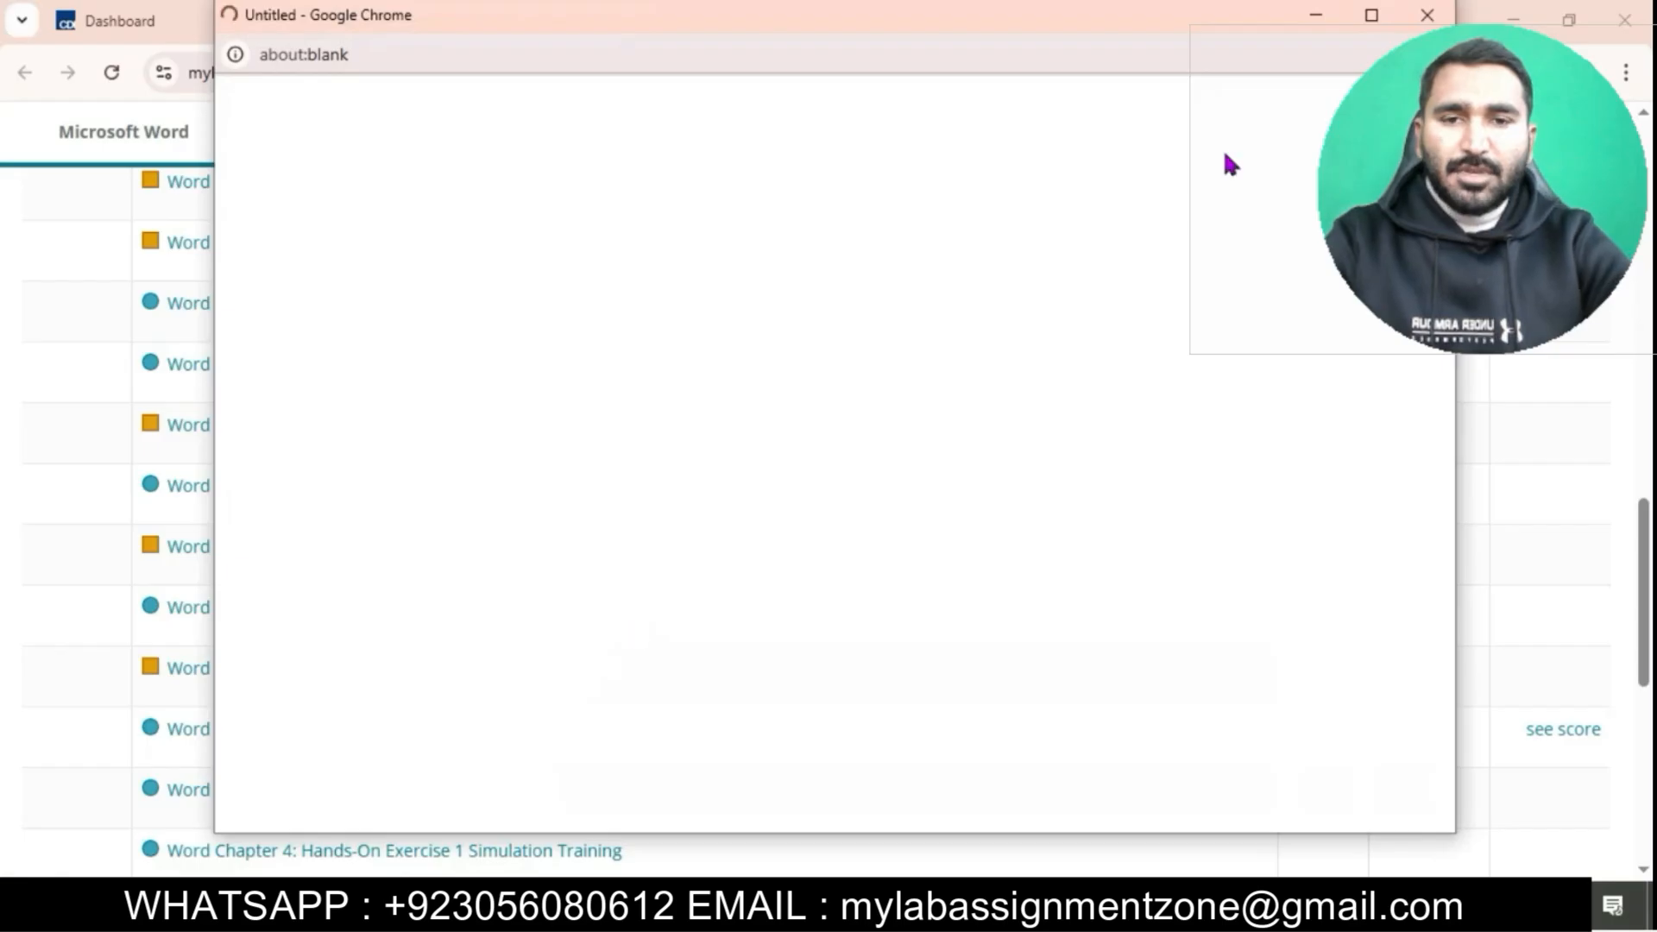
left_click(1372, 16)
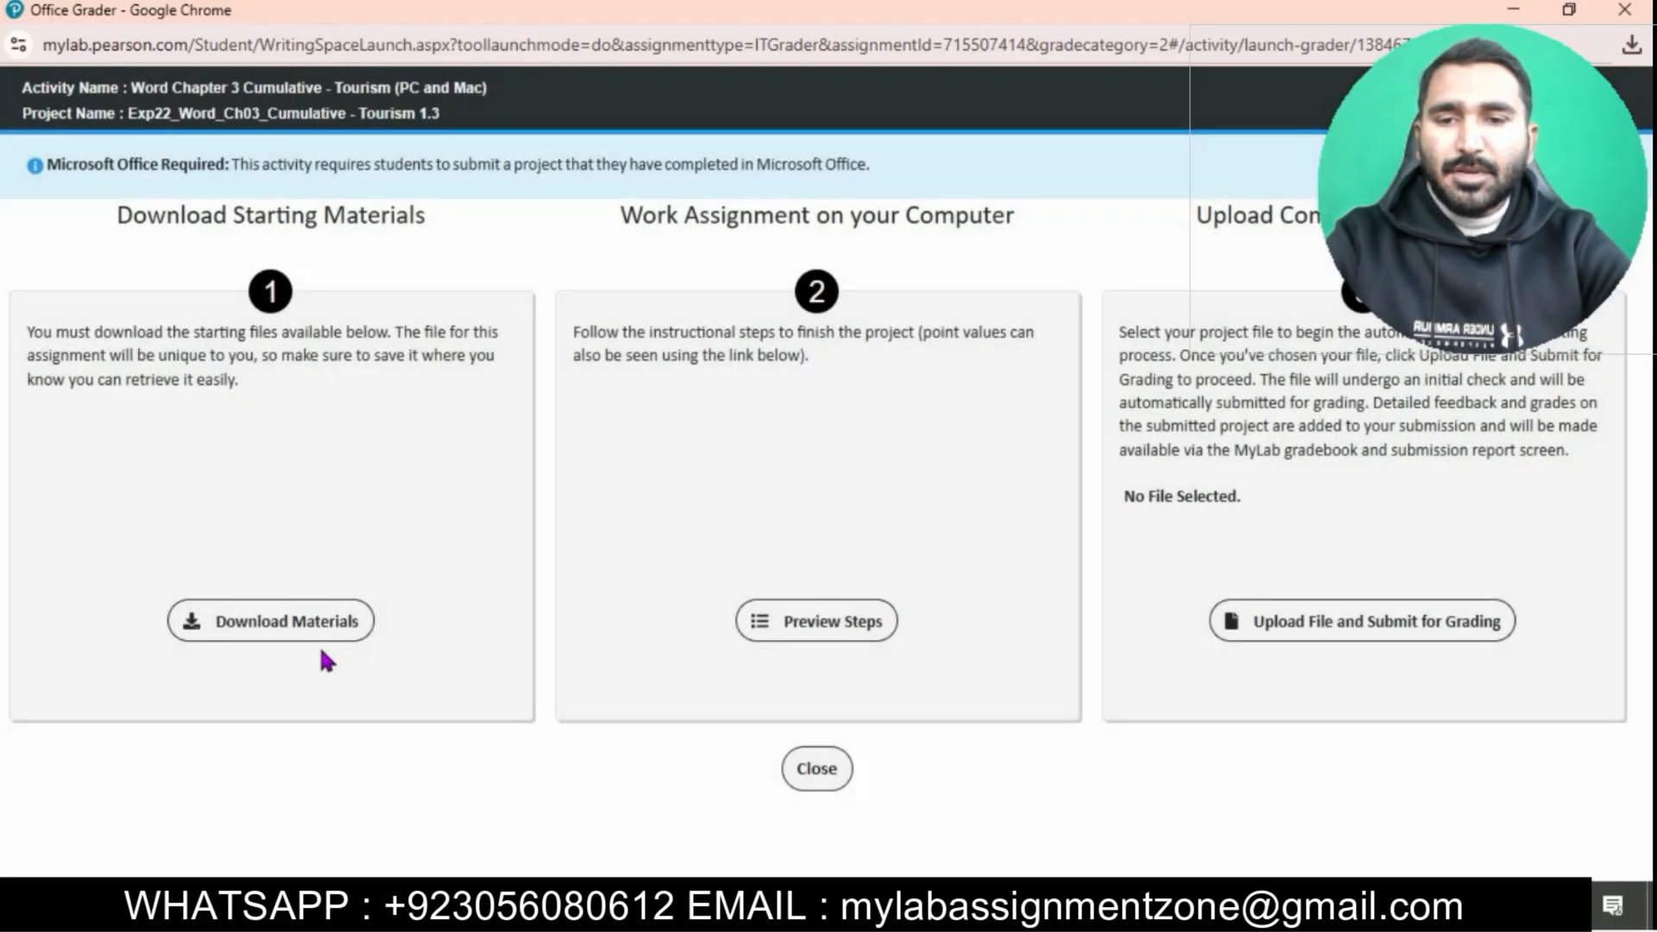
left_click(293, 629)
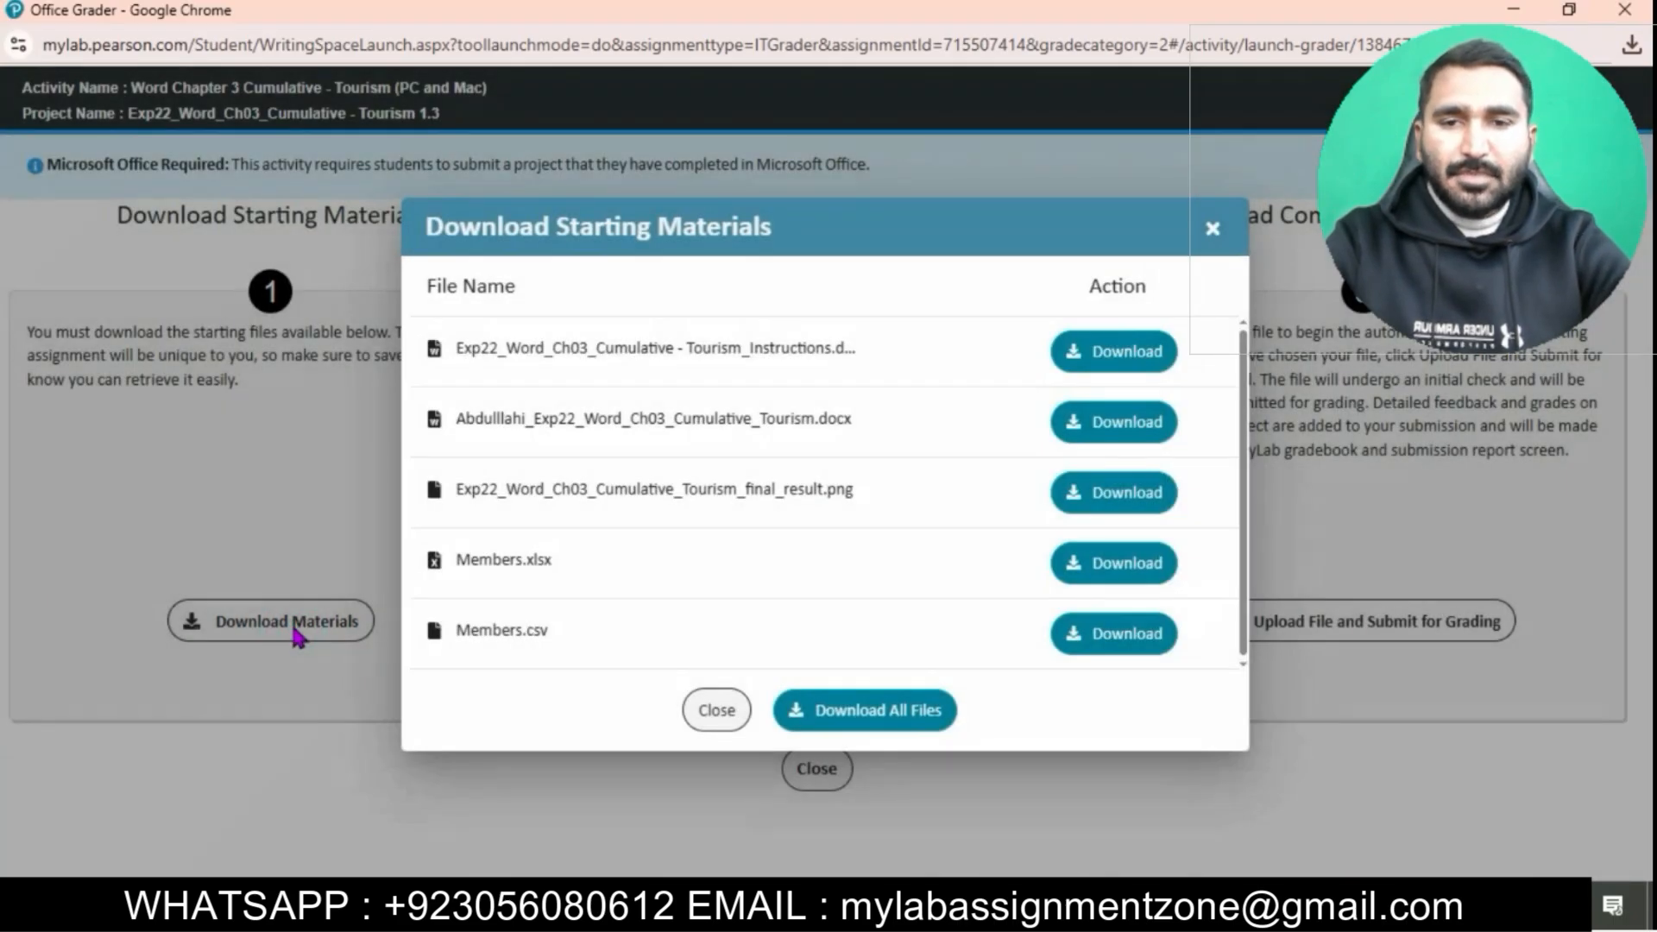
left_click(867, 723)
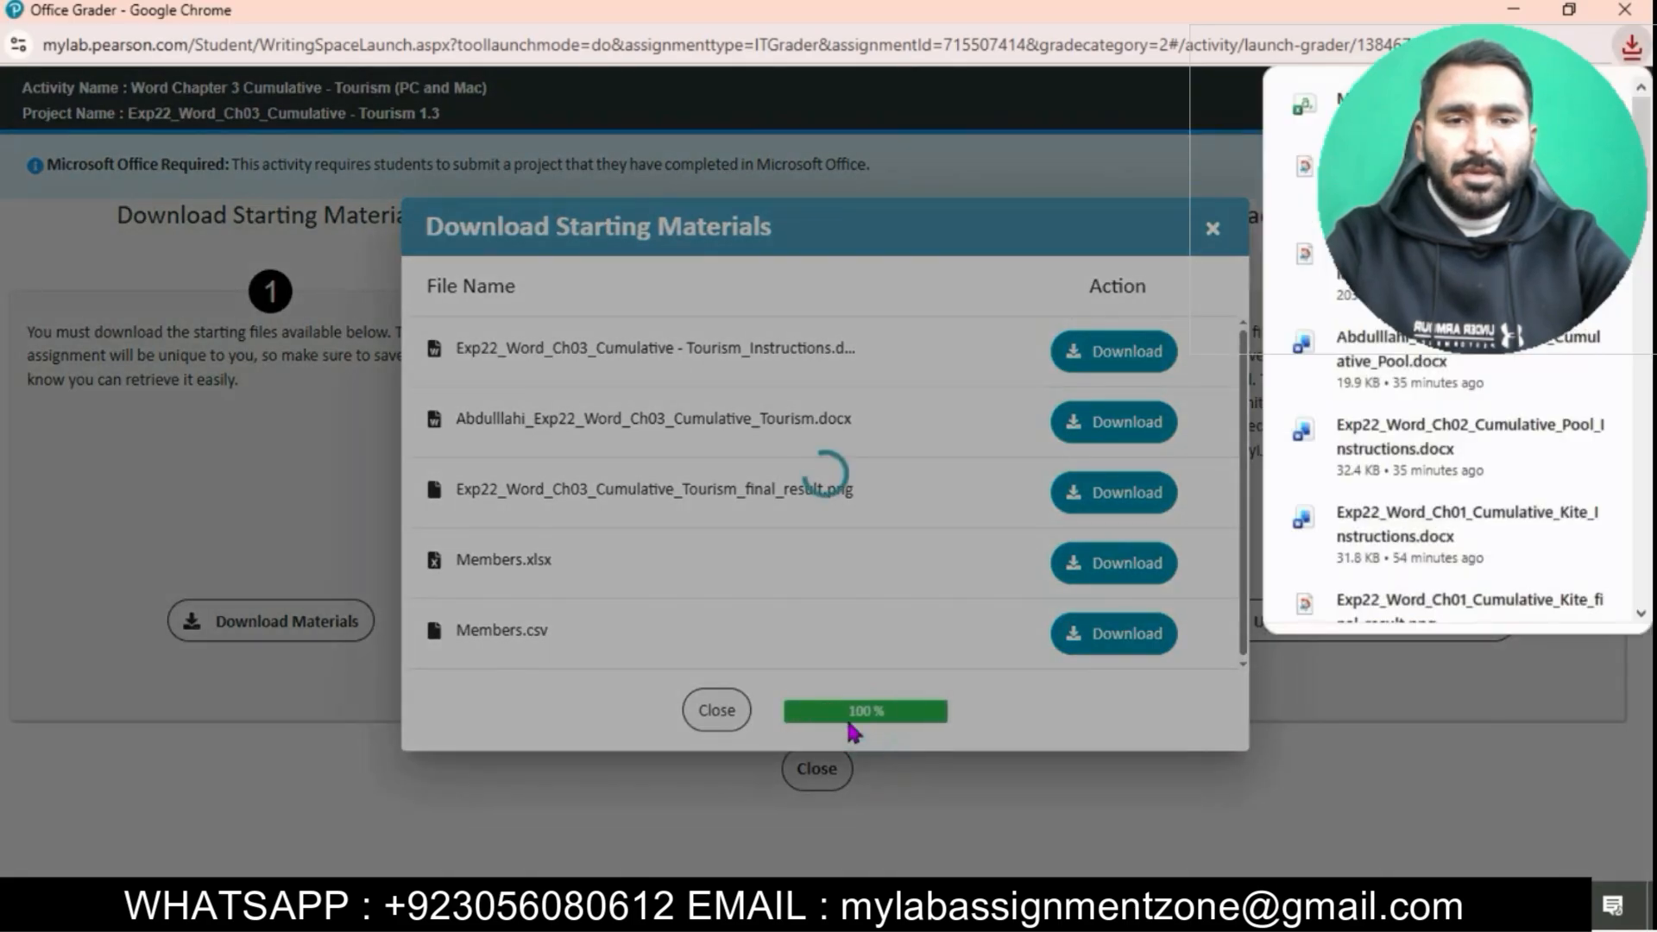
Open the downloaded Exp22_Word_Ch03_Cumulative - Tourism_Instructions document for editing and hide its ruler
left_click(552, 906)
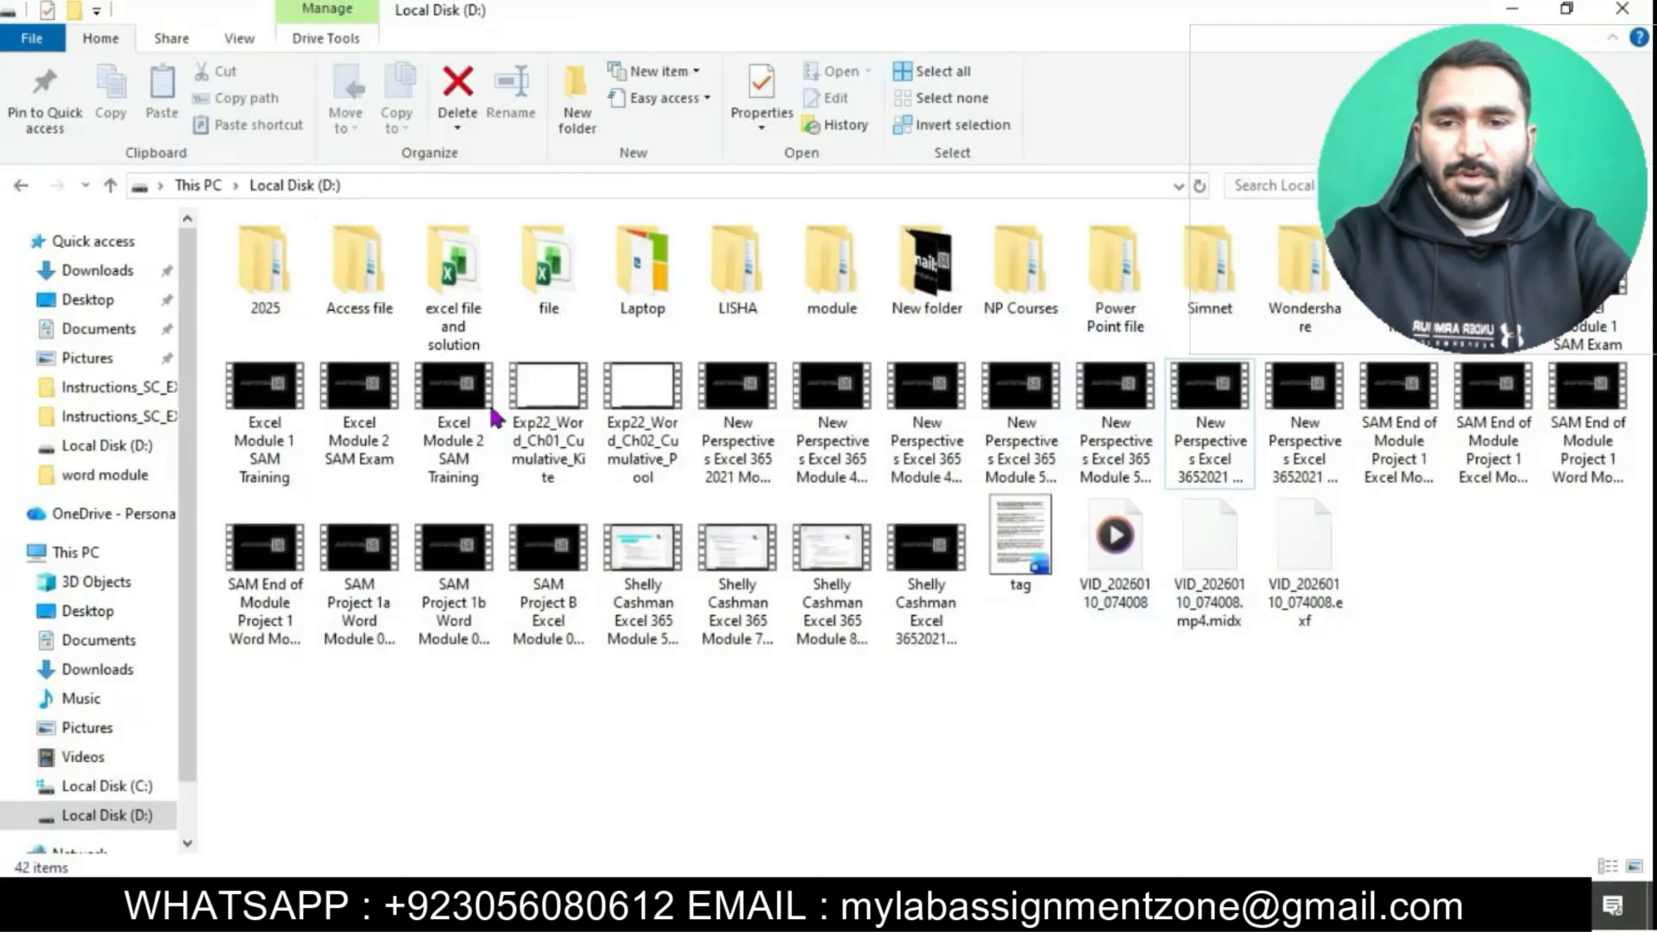
left_click(139, 269)
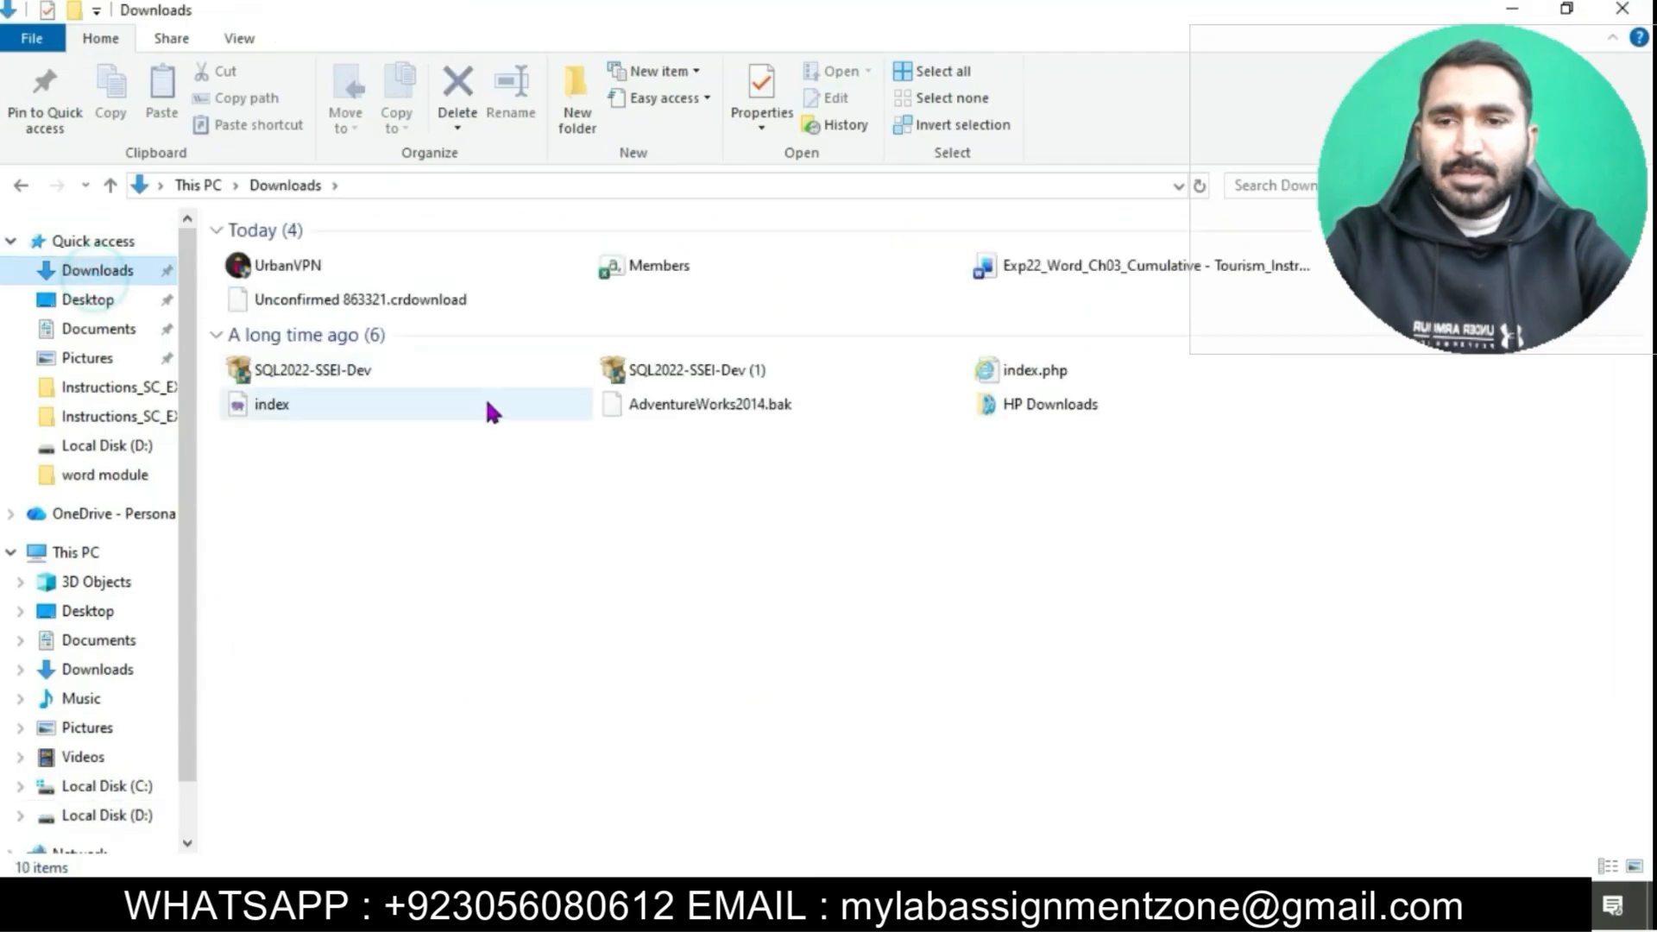
double_click(1094, 271)
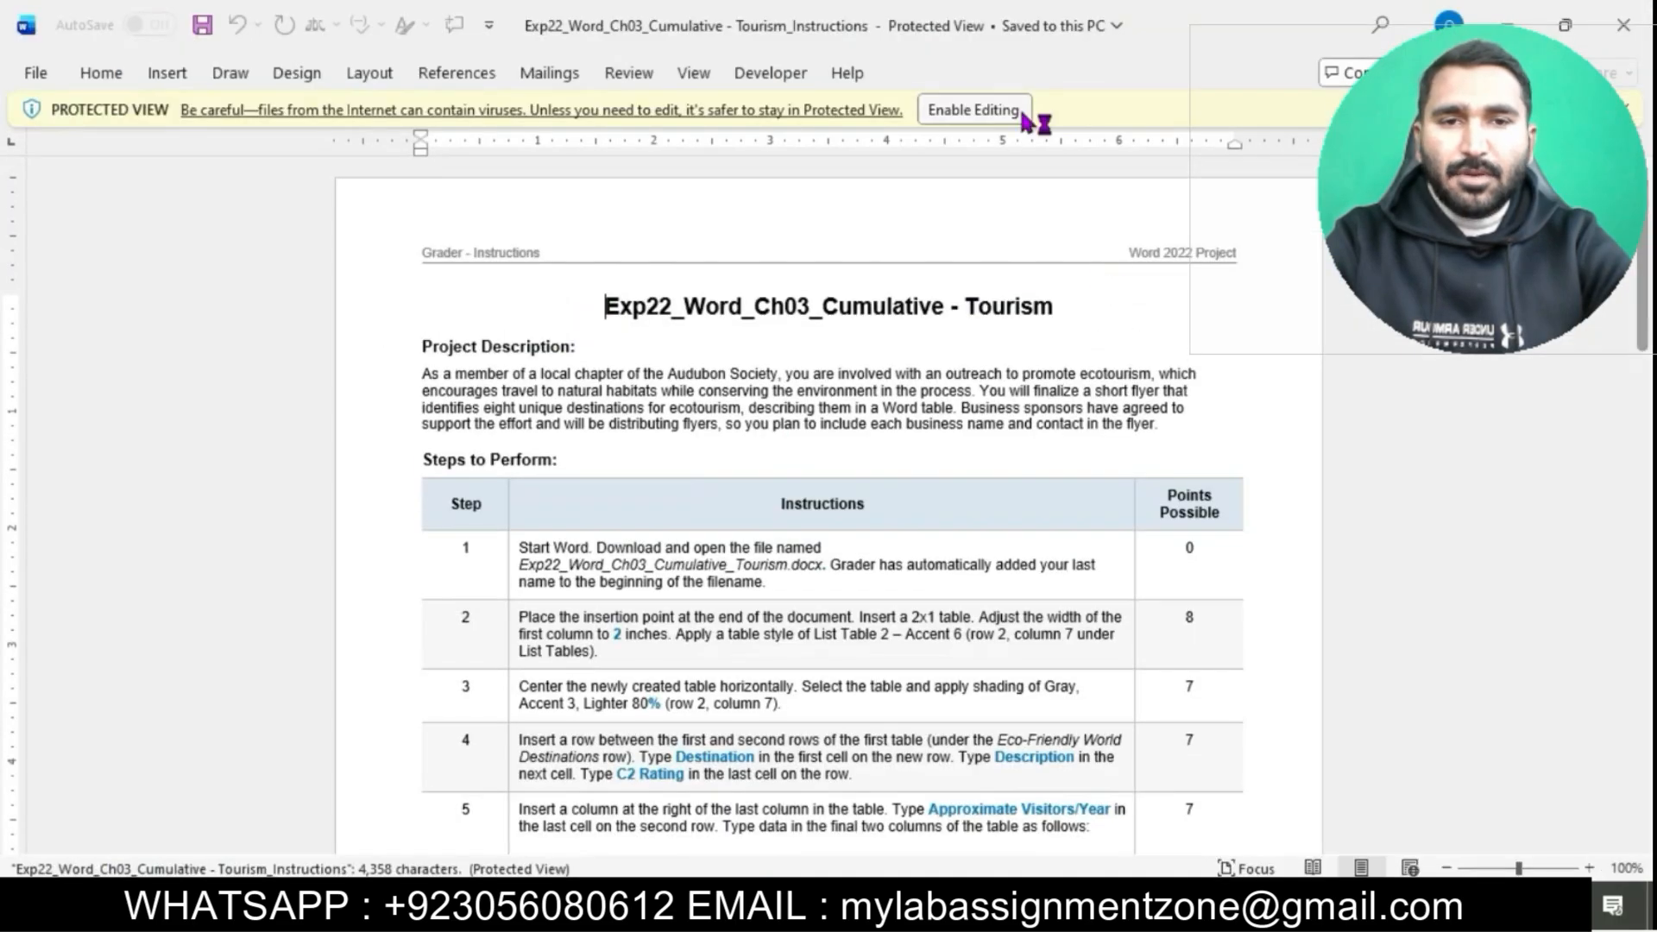
left_click(1014, 109)
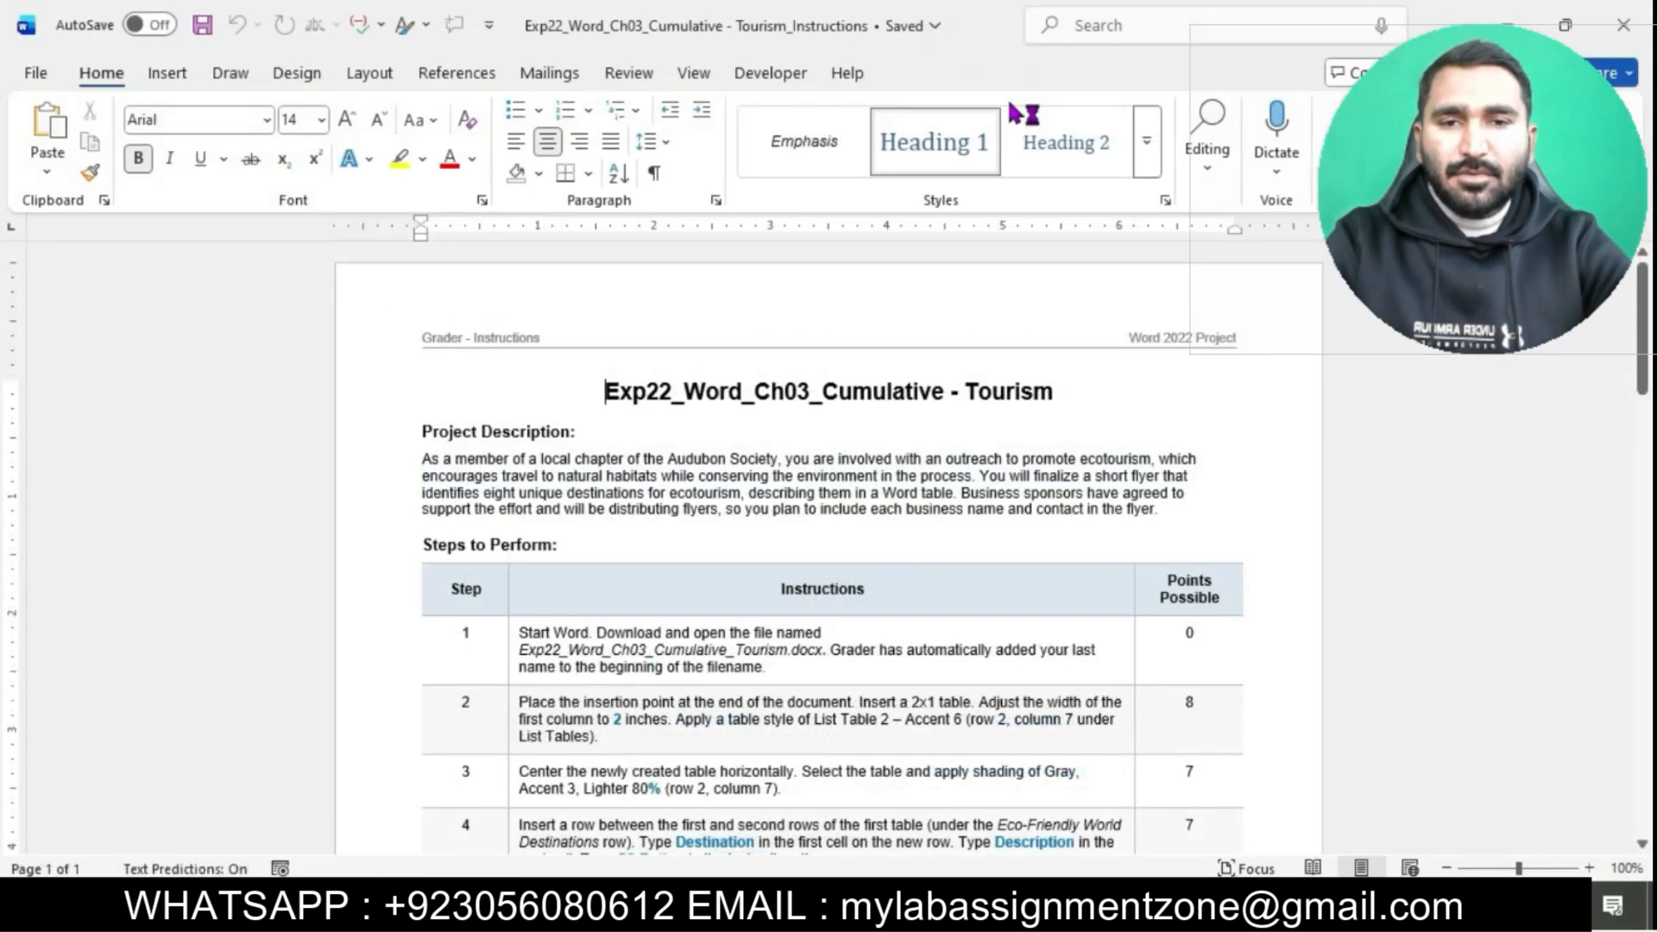
left_click(694, 73)
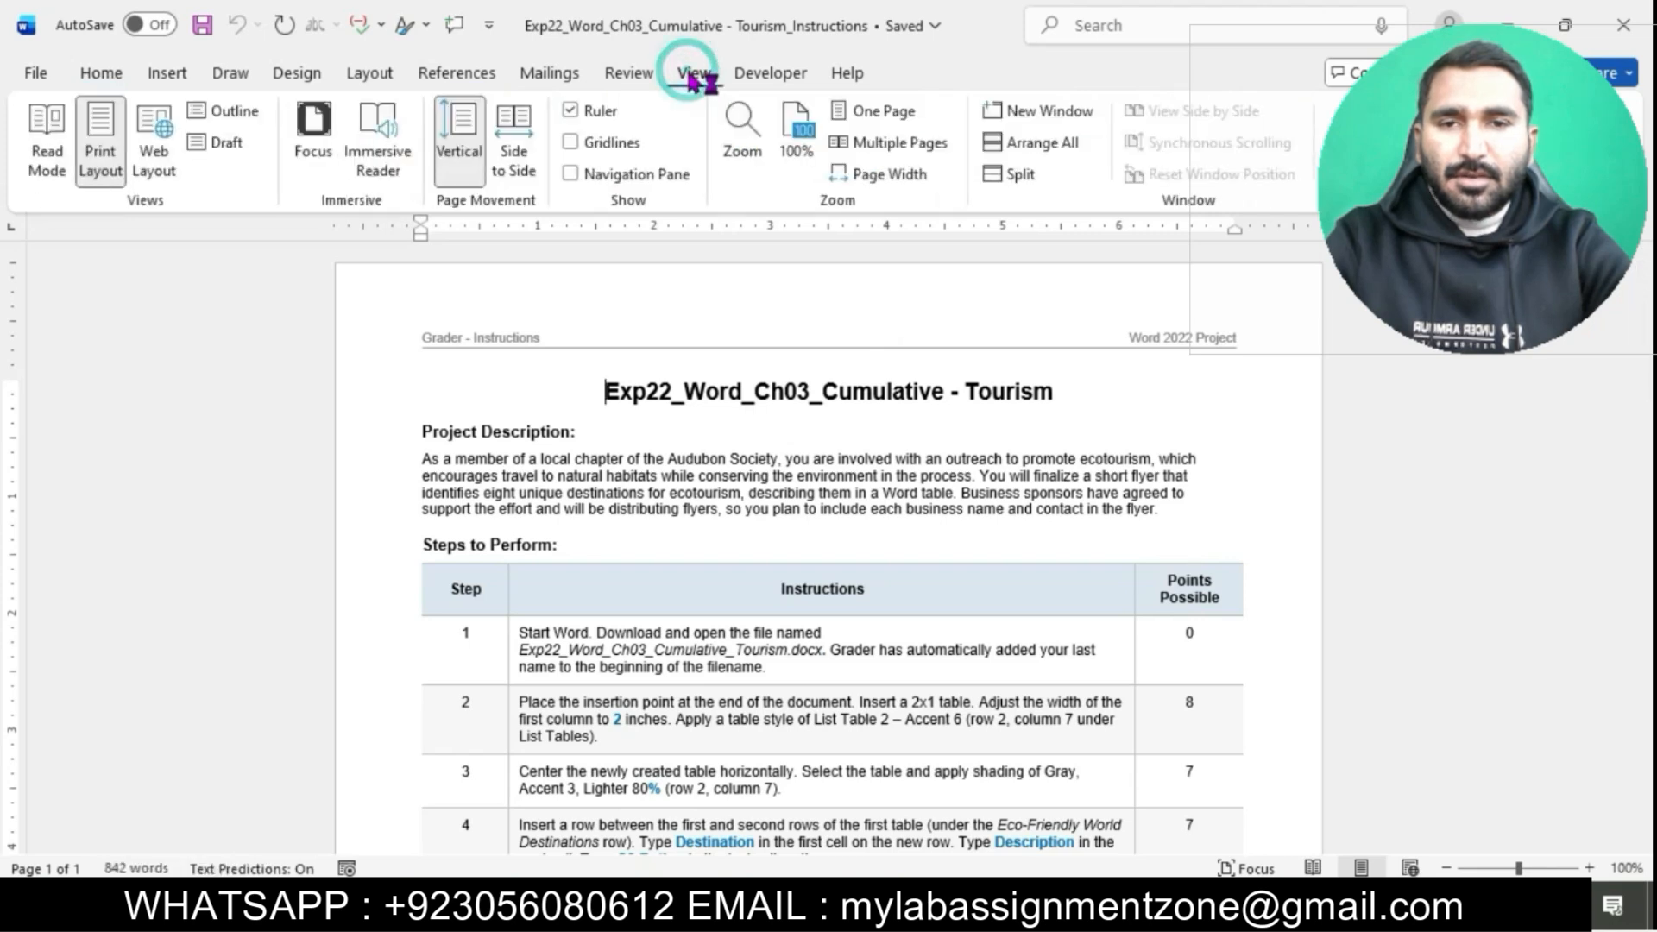
left_click(569, 111)
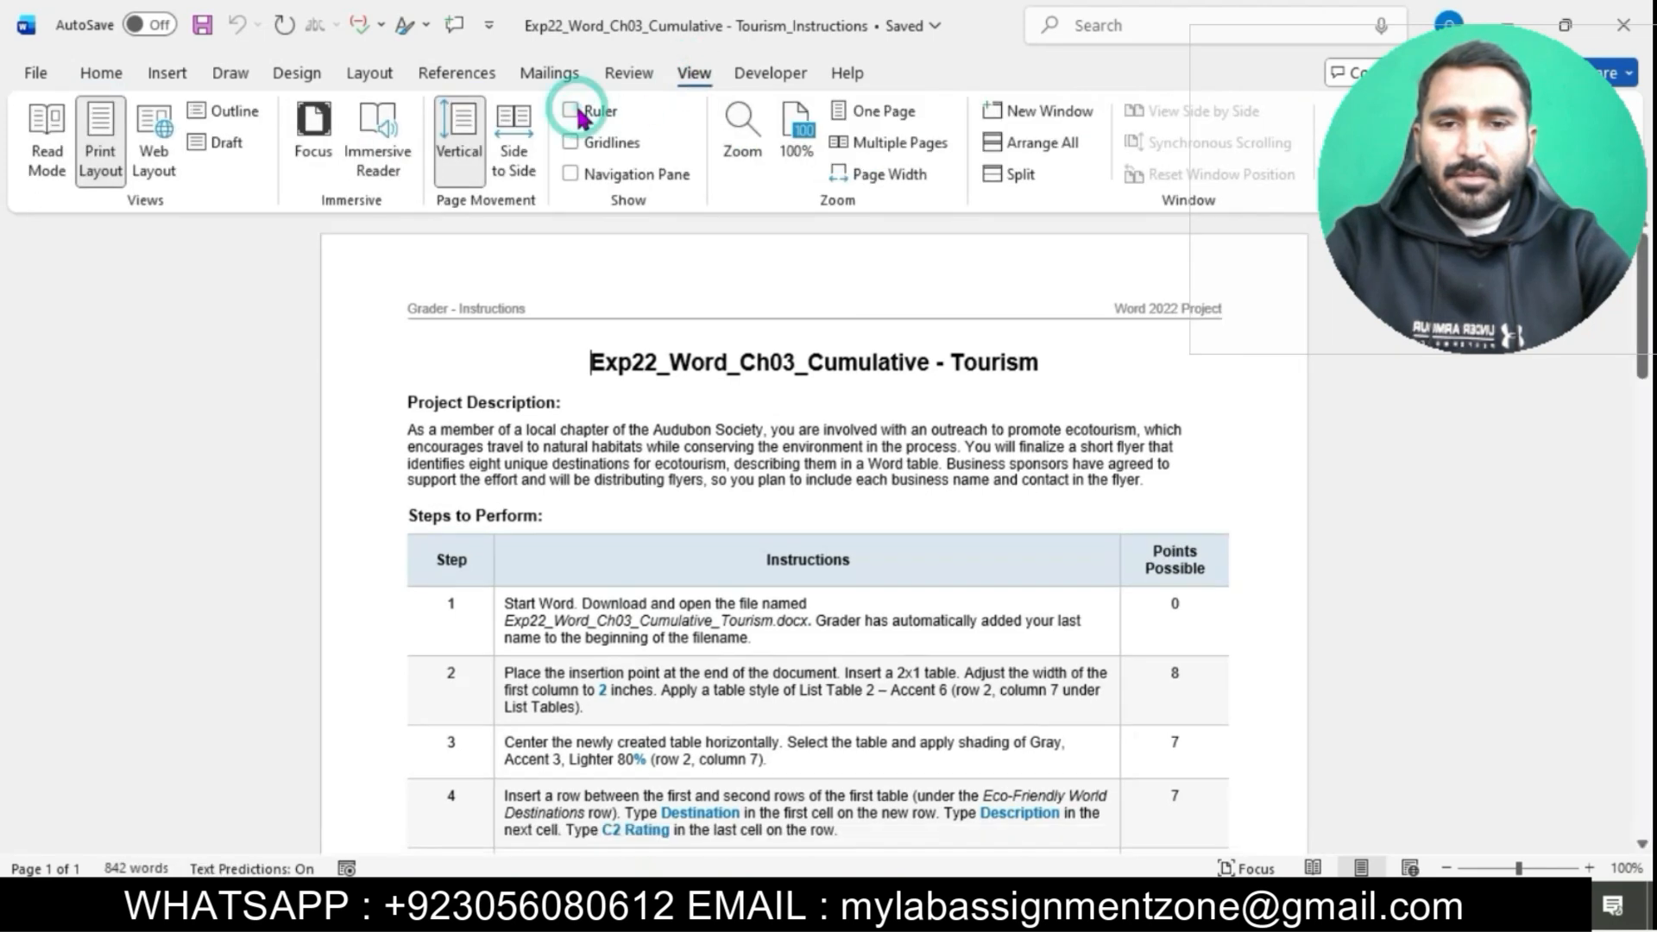
Set the instructions document's title to font size 20 and highlight it in turquoise
triple_click(590, 363)
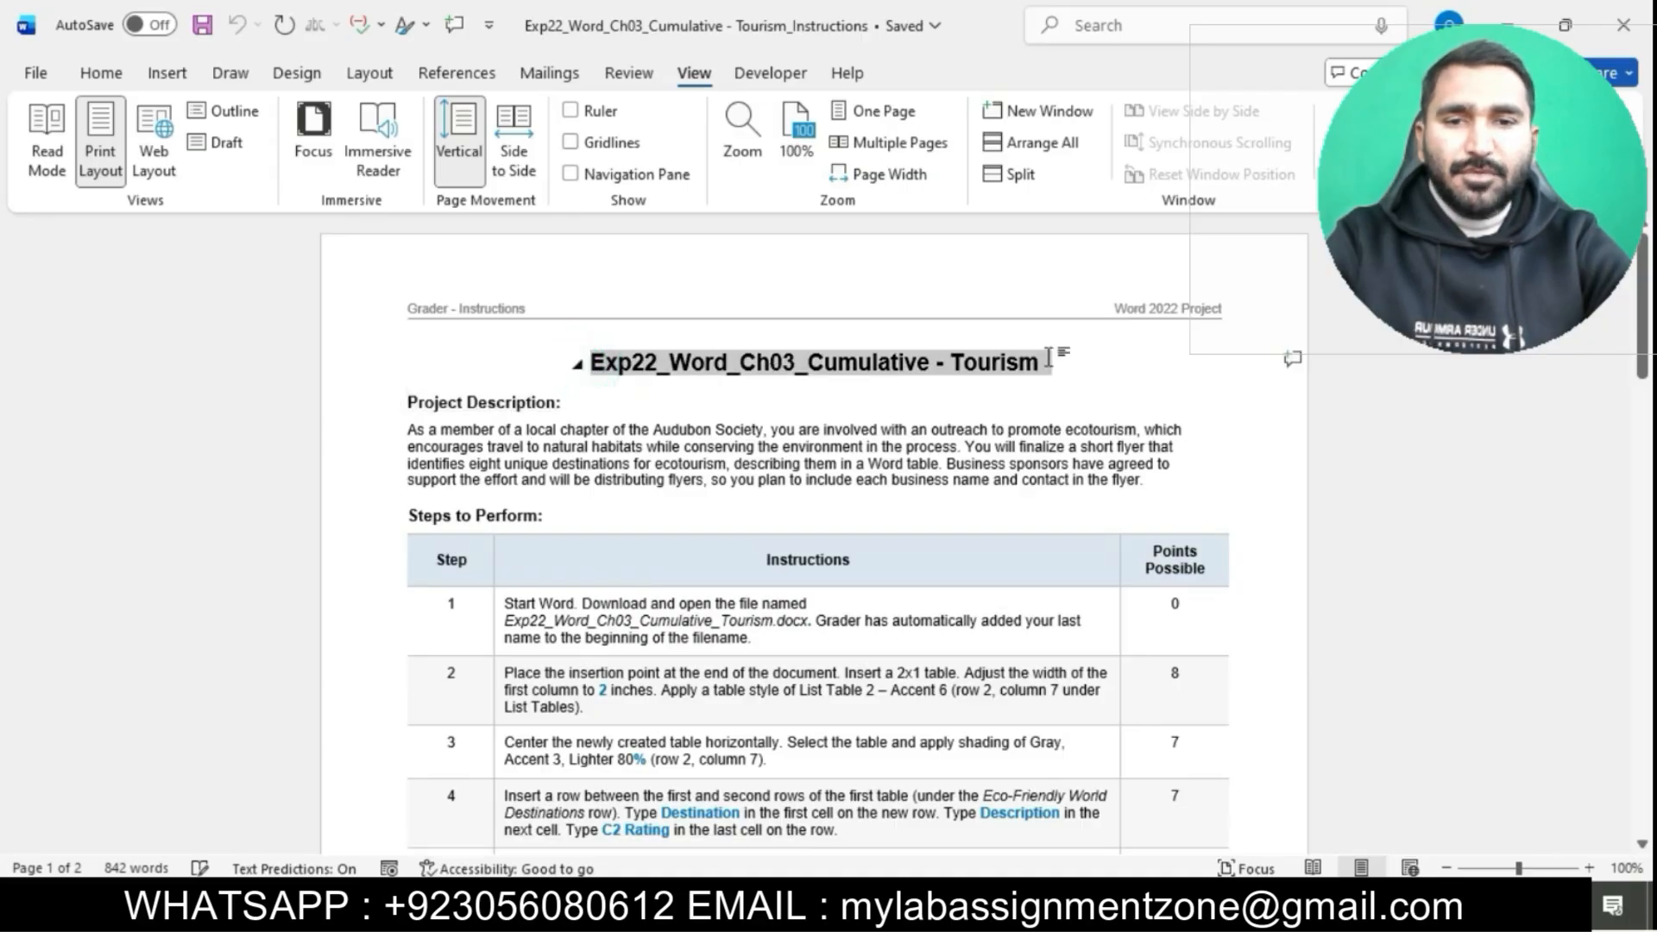
left_click(104, 74)
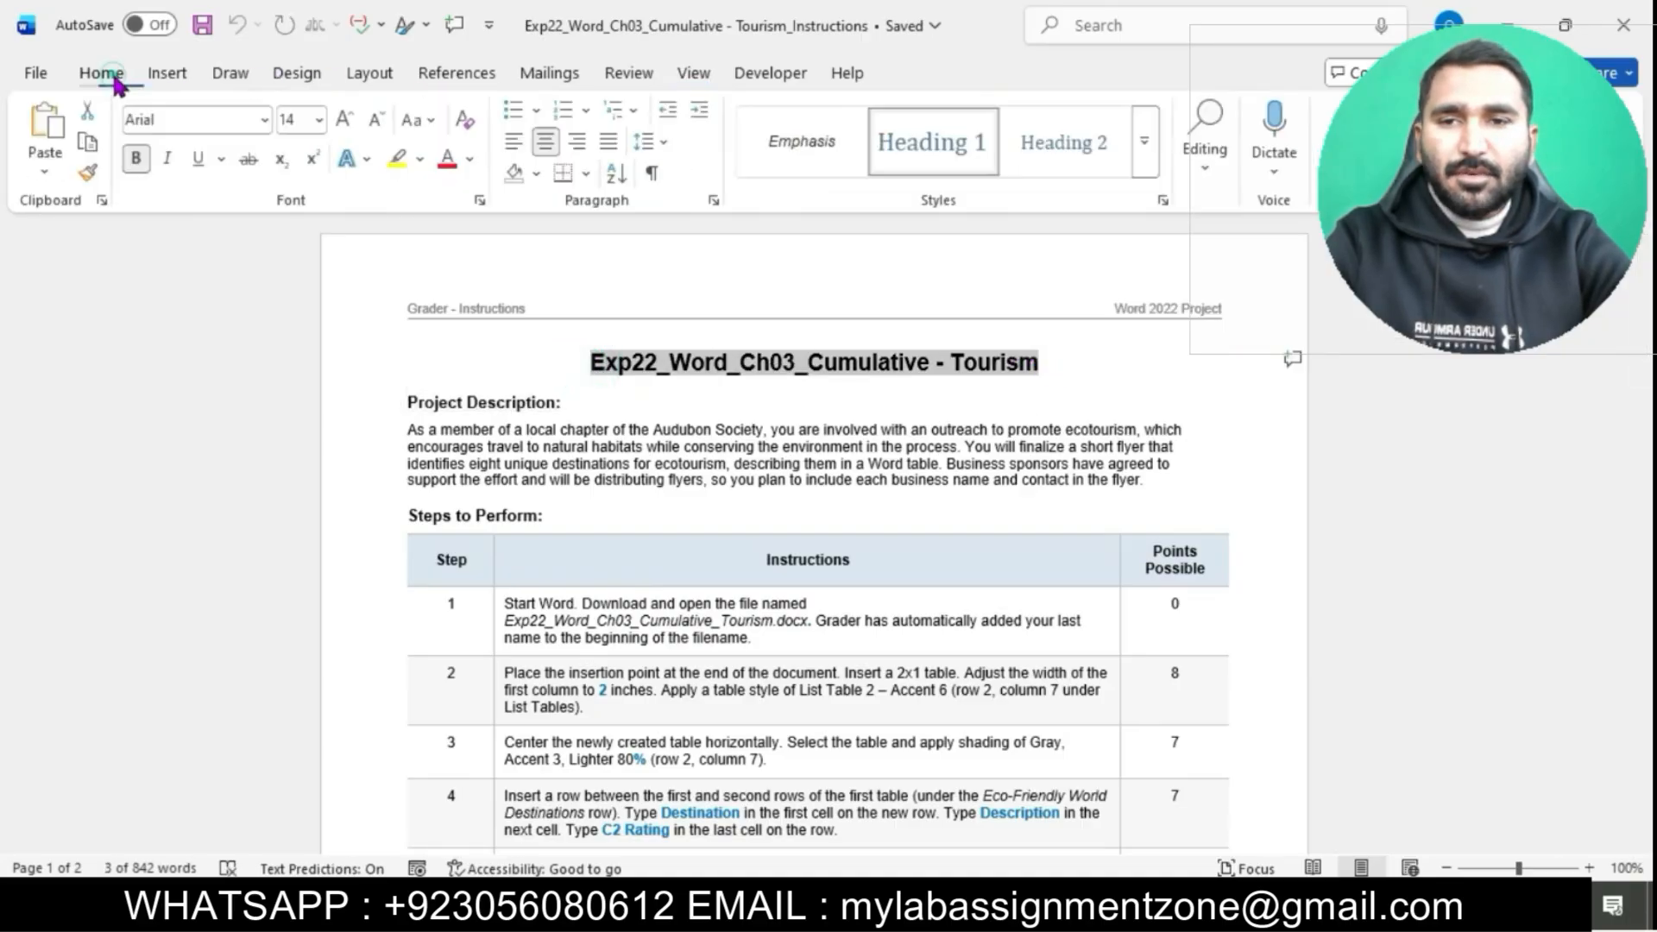
left_click(321, 120)
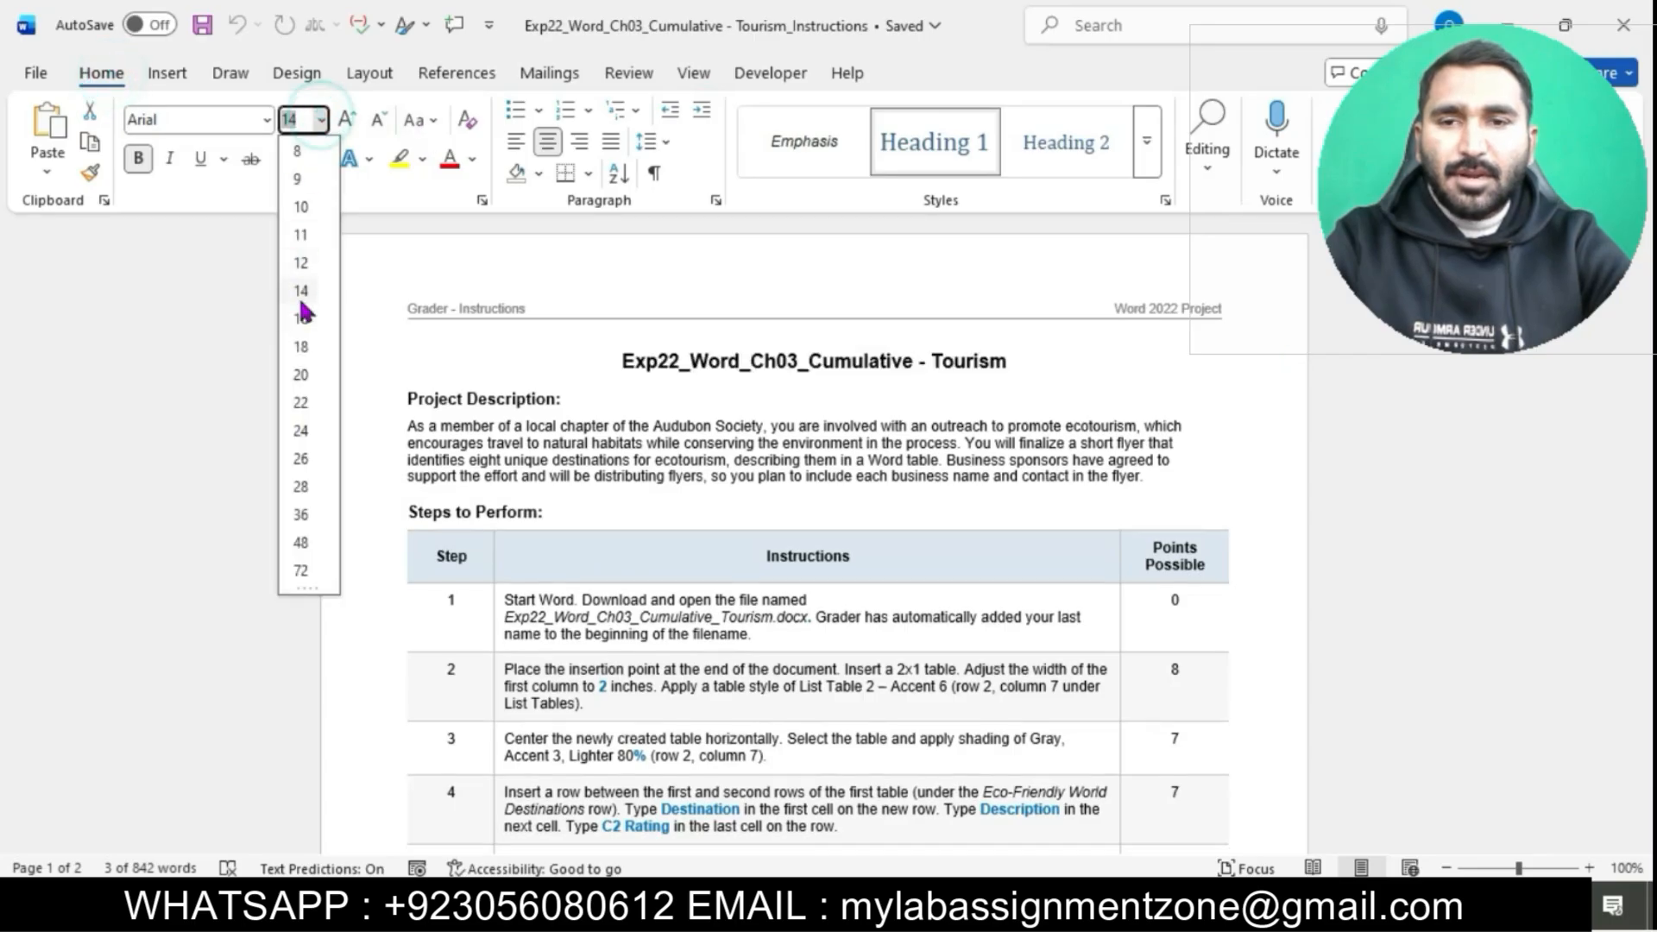
left_click(301, 374)
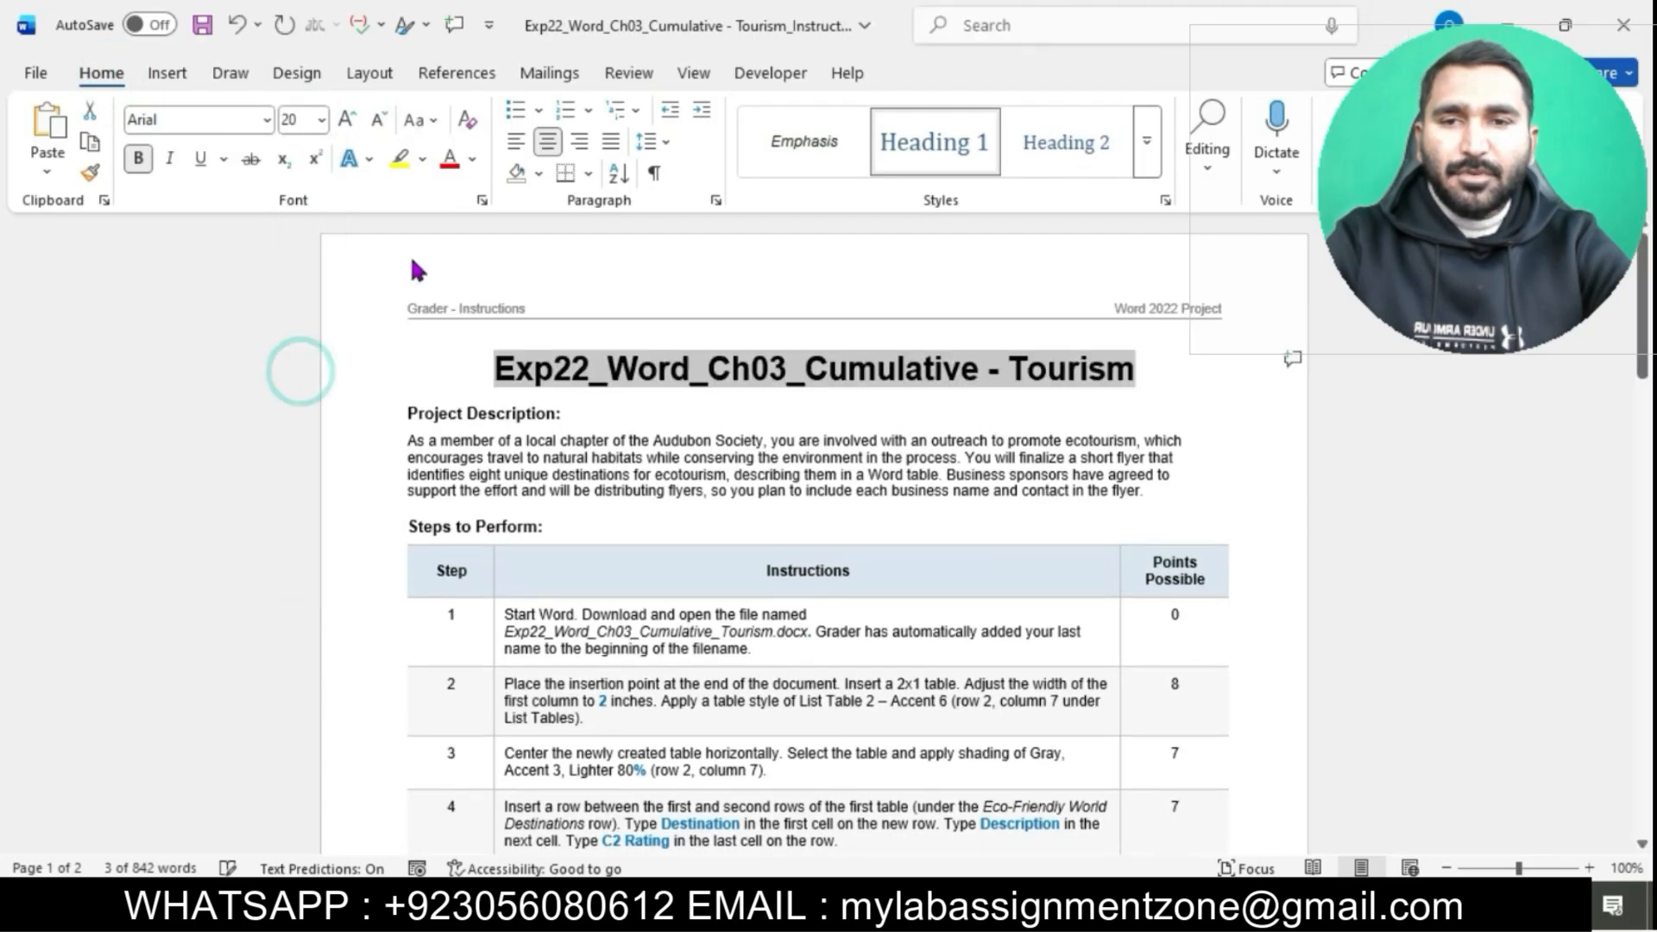
left_click(423, 162)
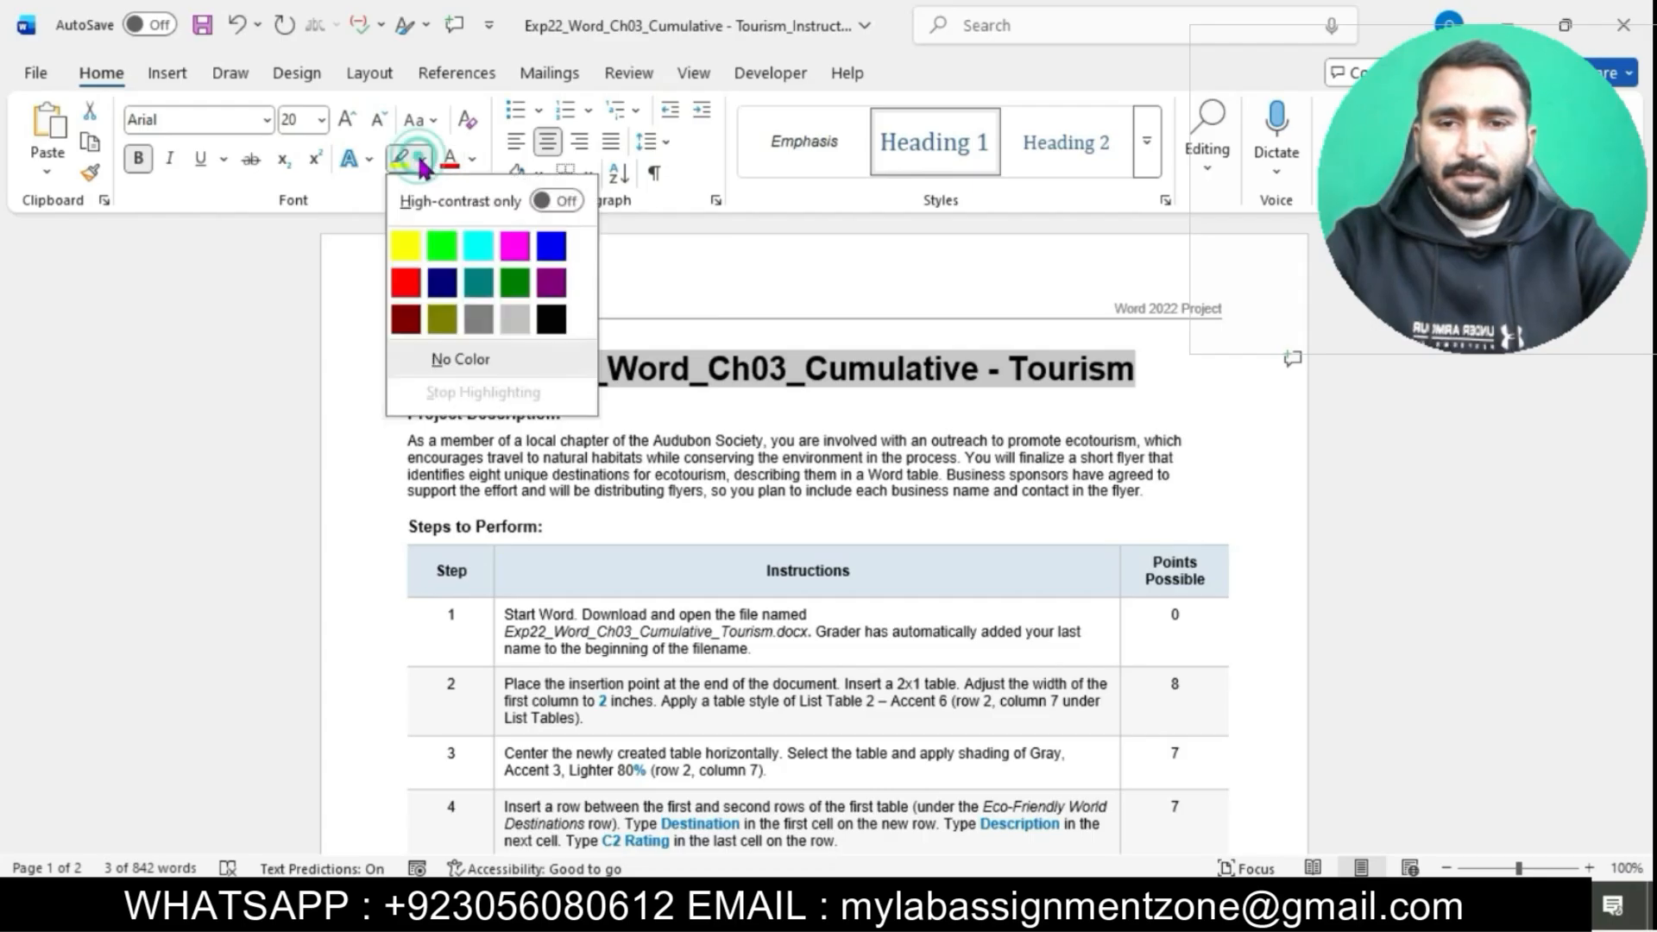
left_click(480, 248)
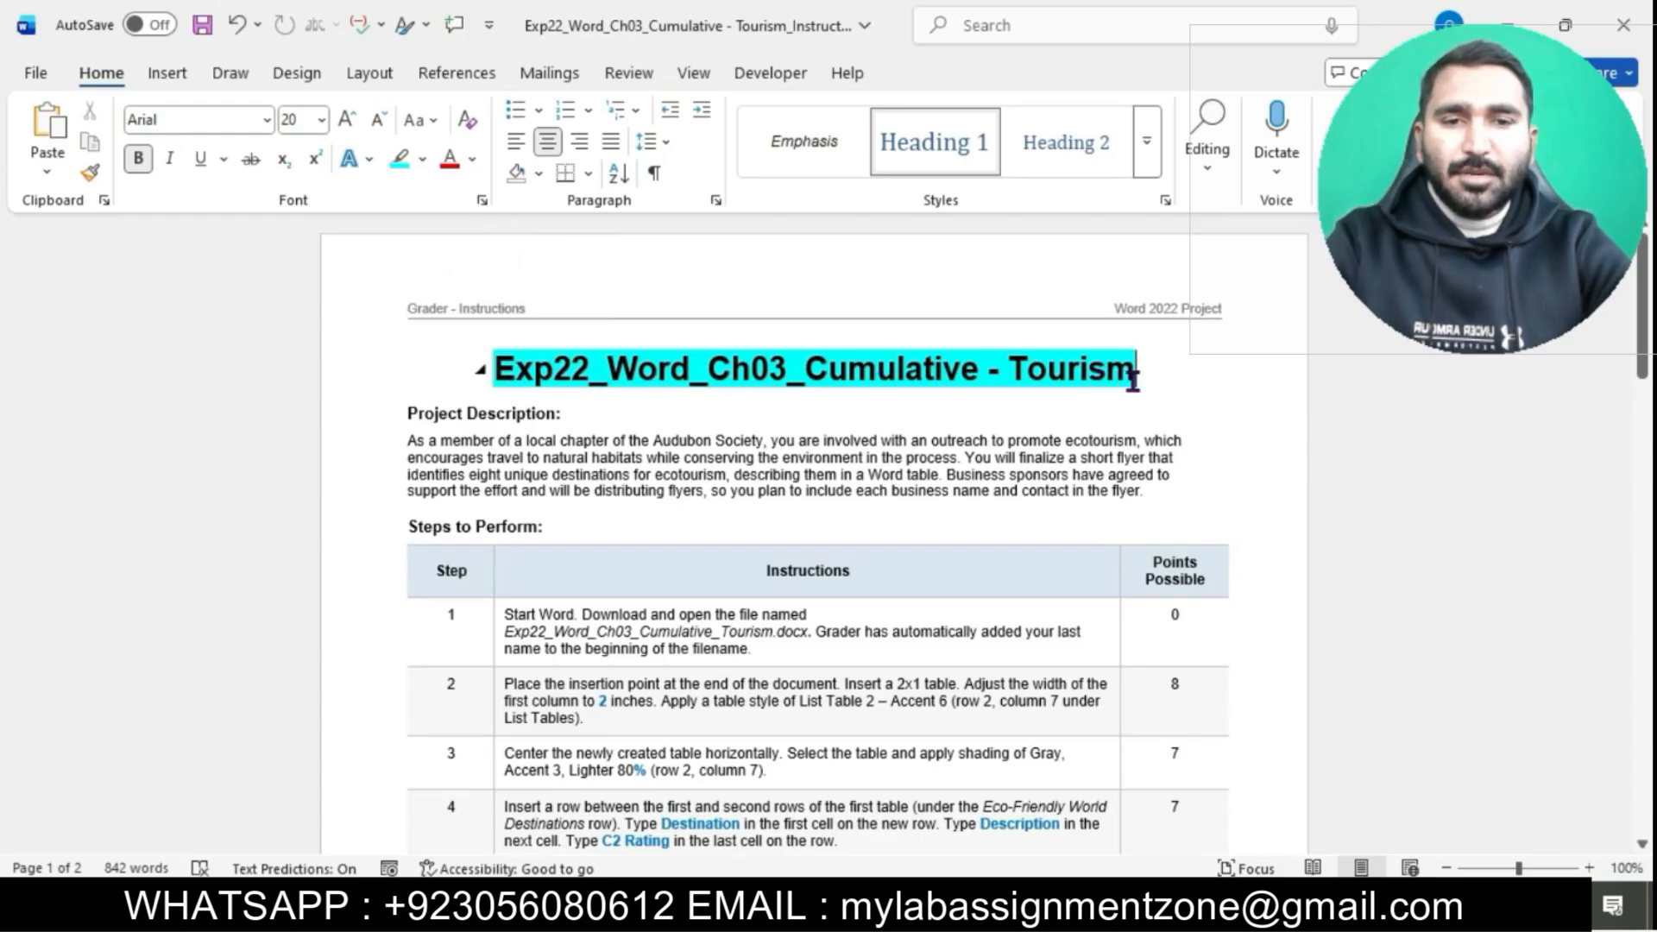
Set the text in the instructions table, from step 1 to the end, to font size 12
scroll(943, 412, "down", 3)
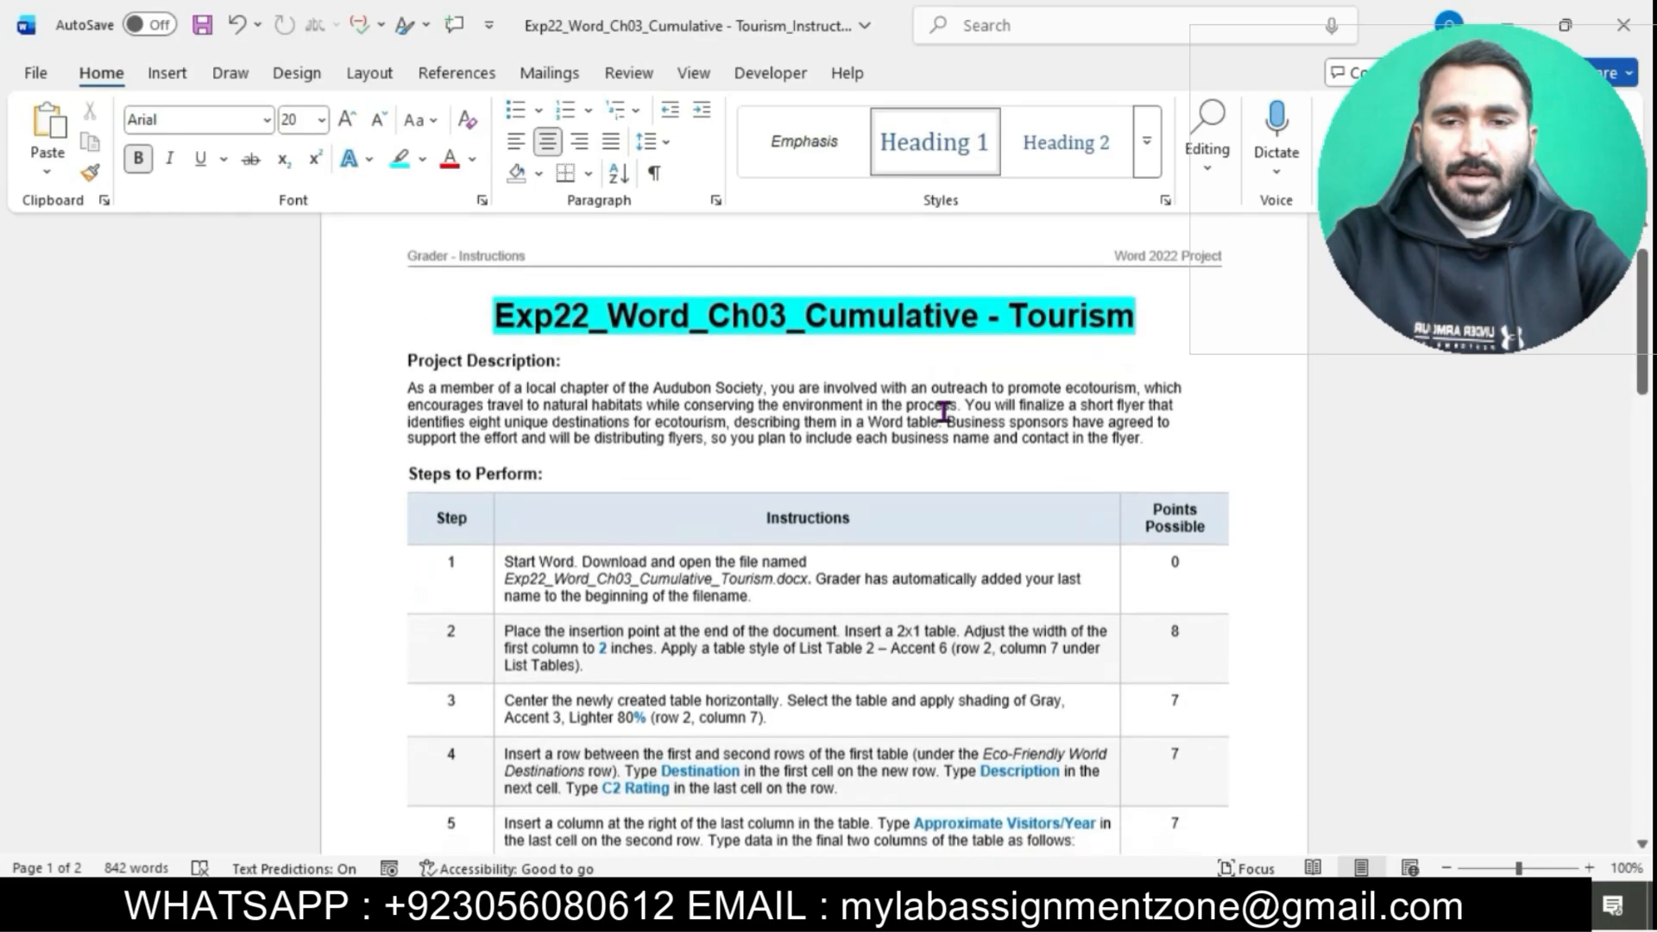
scroll(943, 412, "down", 2)
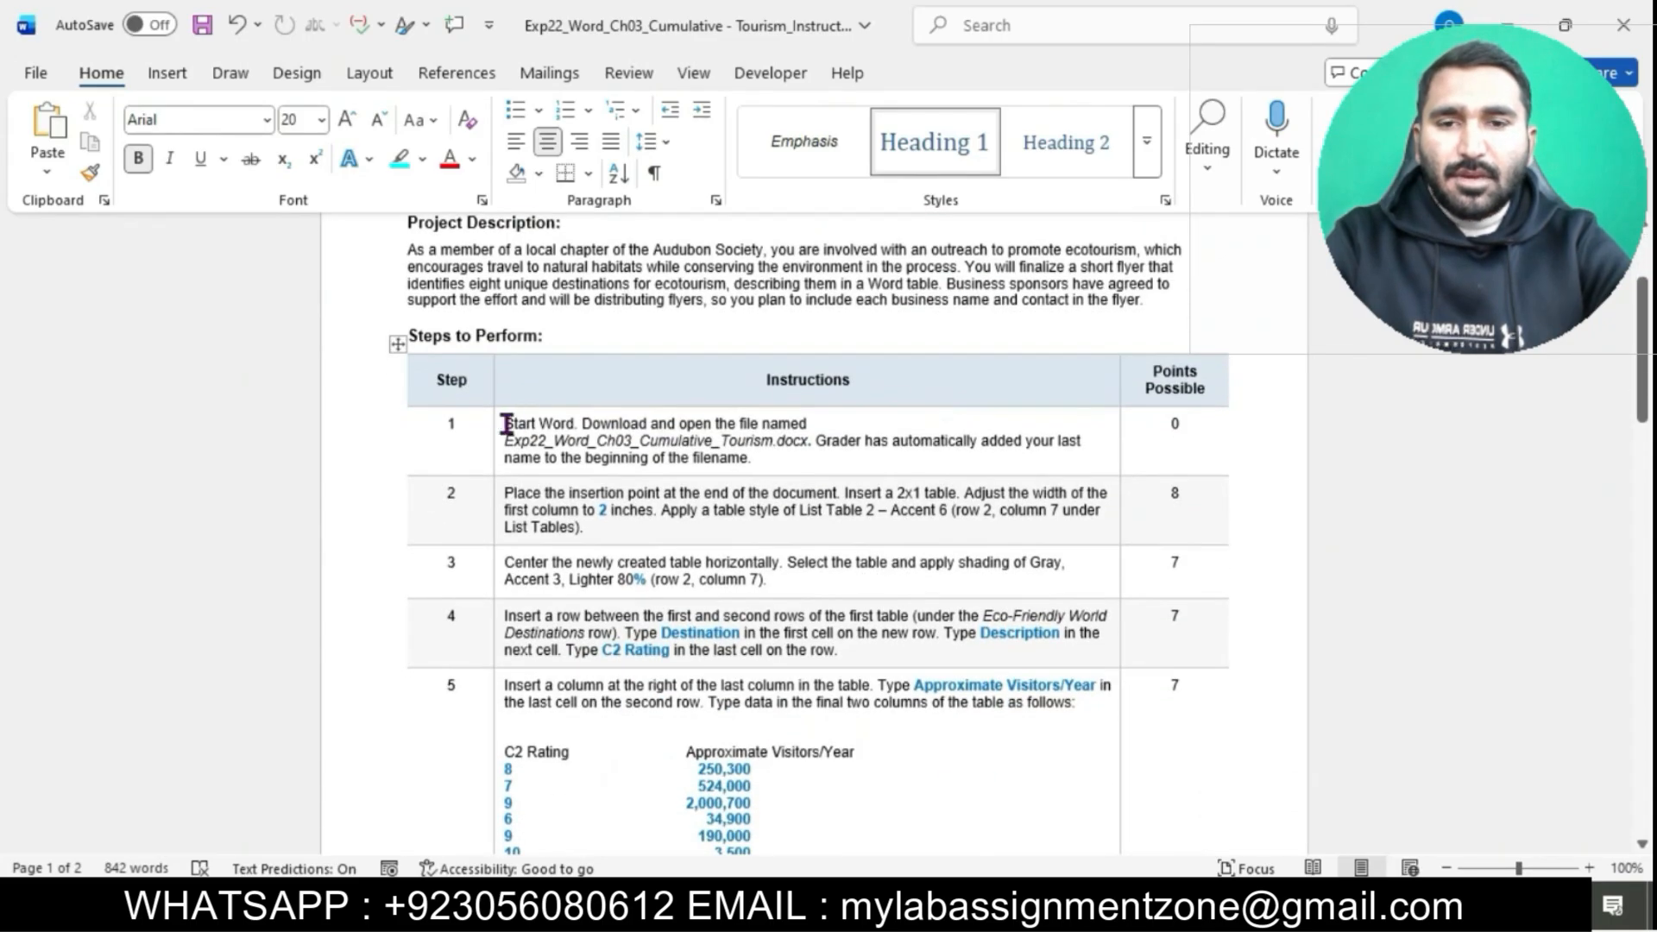
scroll(503, 422, "down", 20)
left_click_drag(500, 426, 535, 429)
left_click(321, 120)
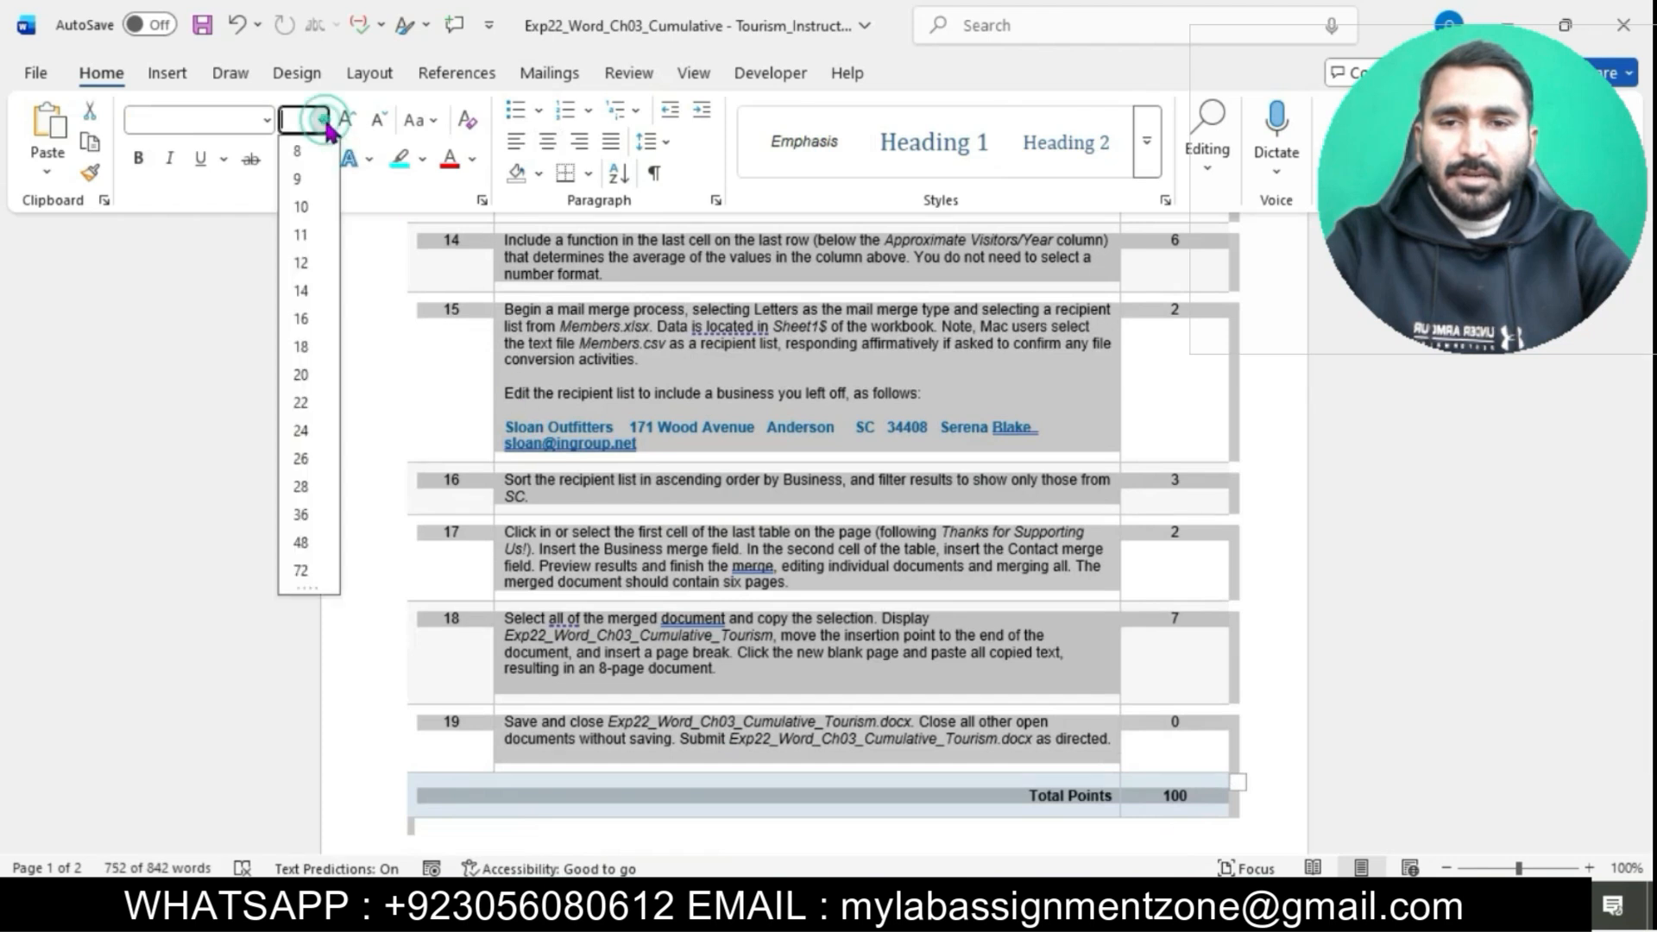
left_click(302, 263)
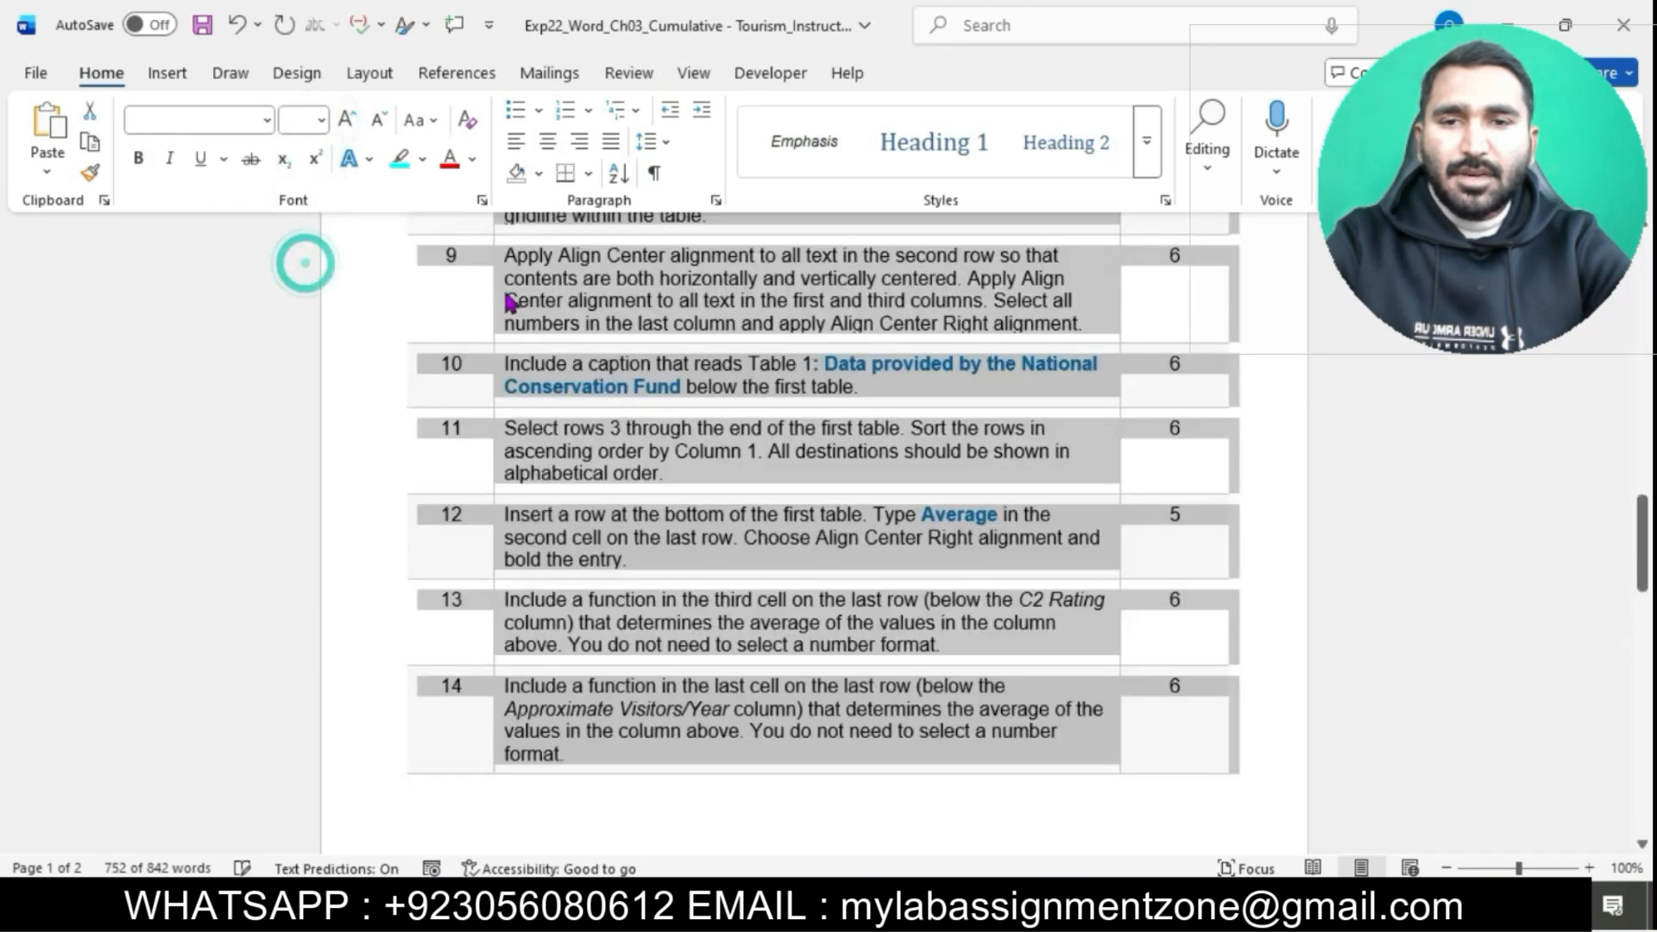
left_click(718, 324)
scroll(717, 323, "up", 15)
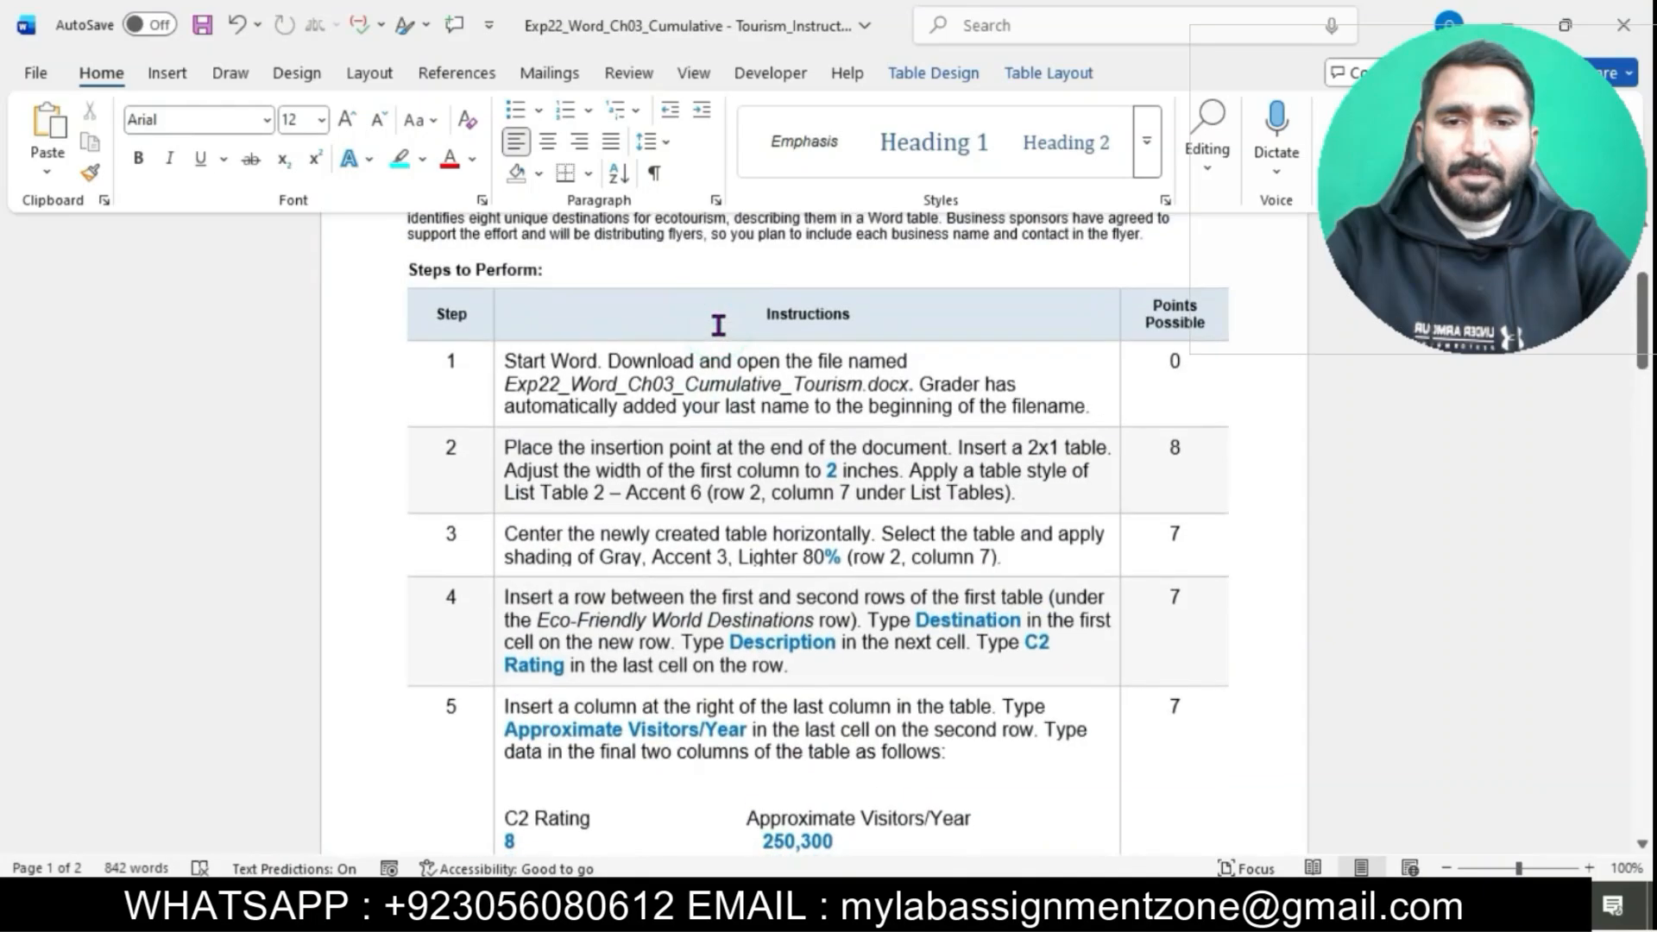
Highlight the step 1 instruction text in turquoise
scroll(717, 319, "up", 4, "ctrl")
scroll(718, 319, "up", 3)
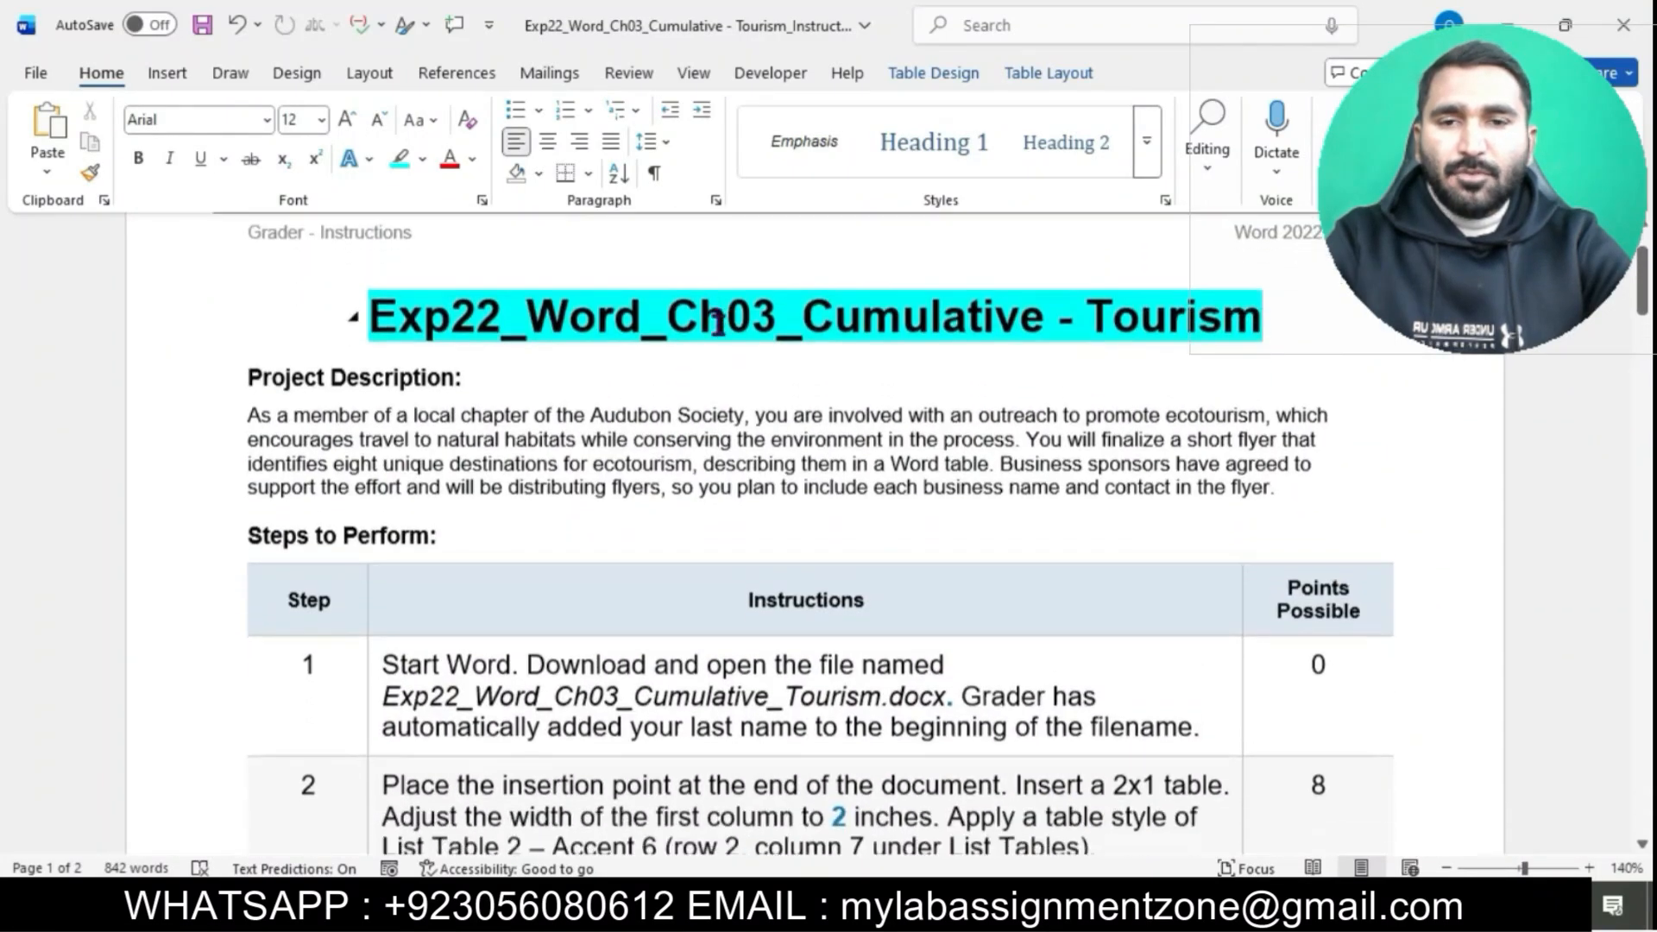
left_click(381, 648)
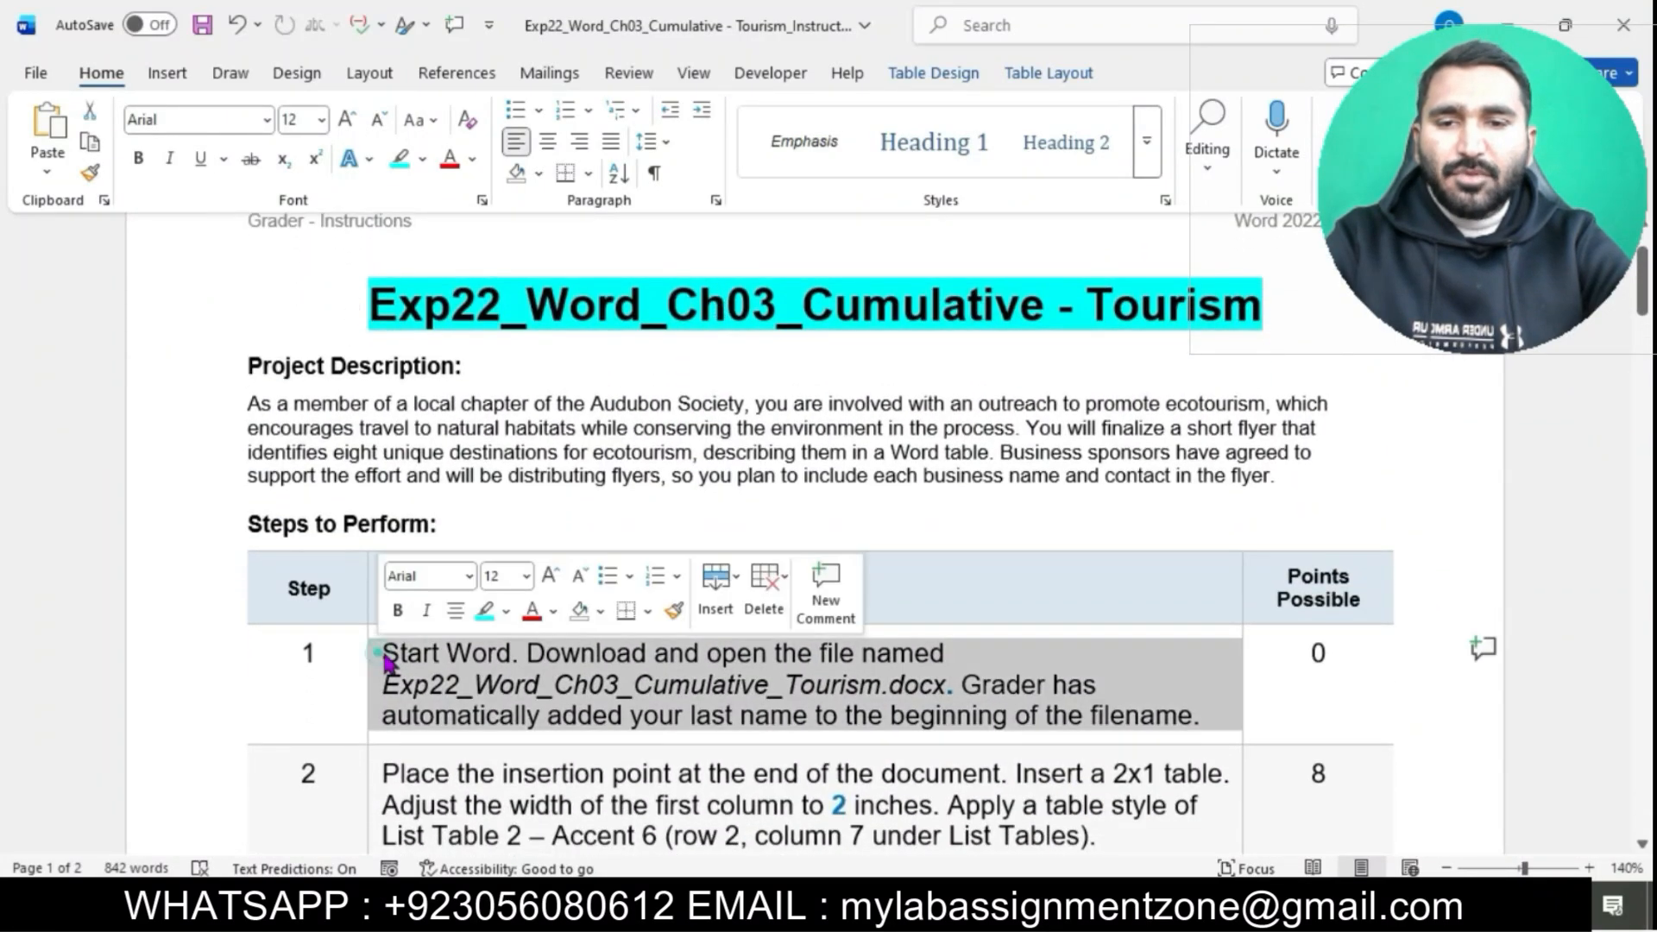
left_click(485, 610)
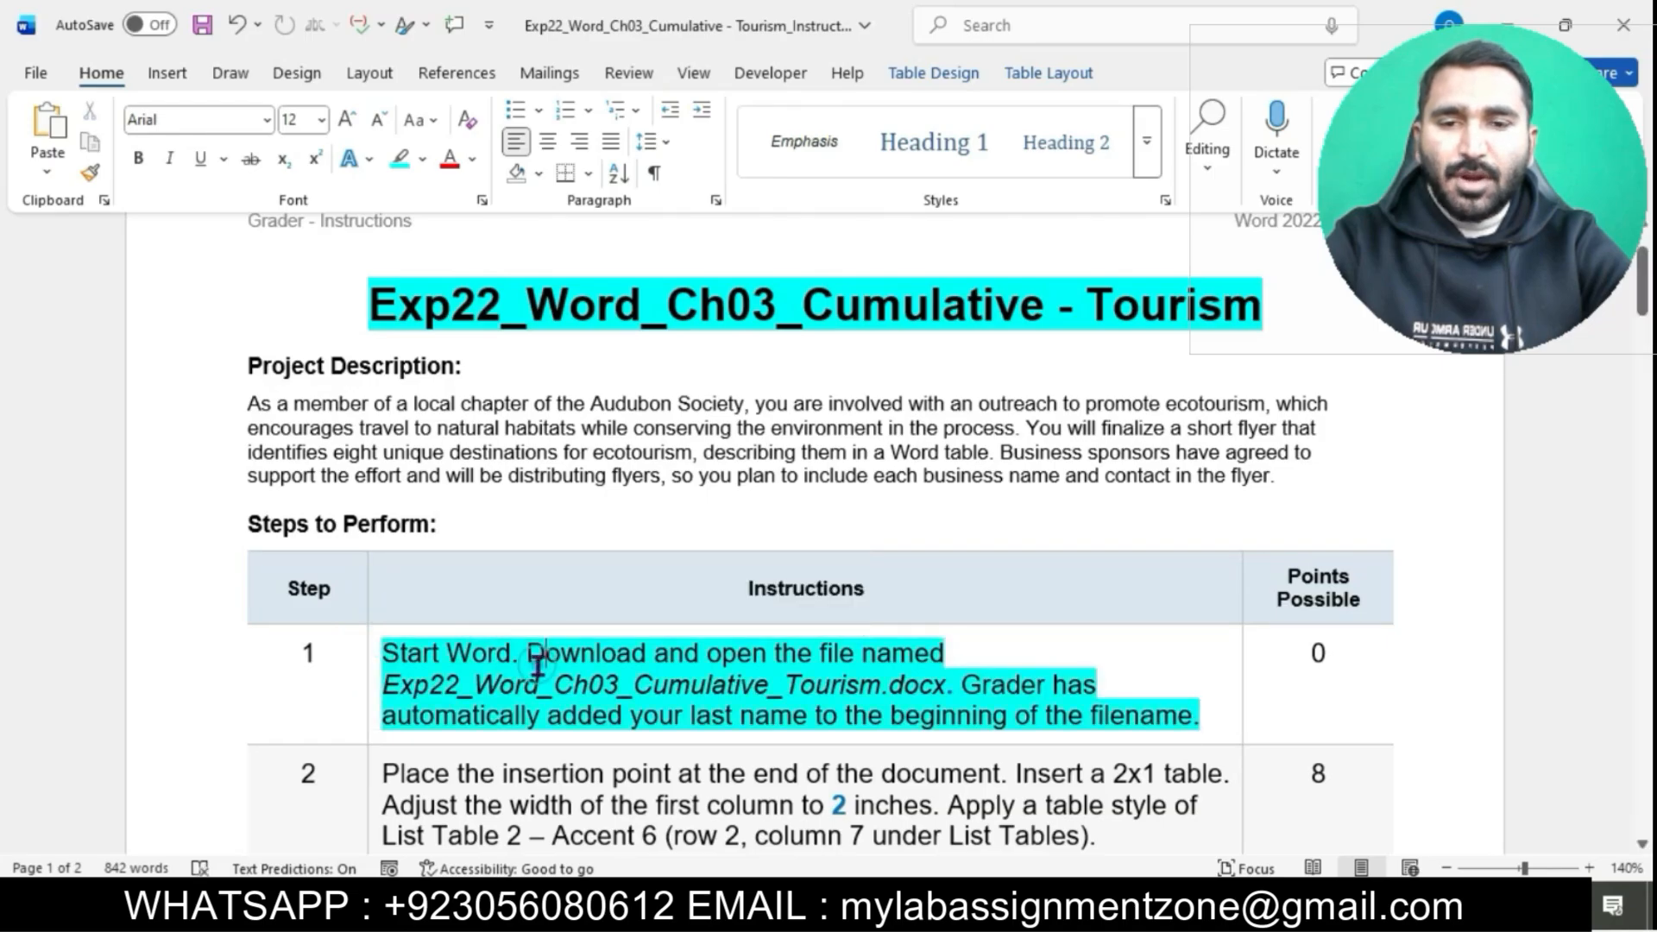
Open the downloaded Exp22_Word_Ch03_Cumulative_Tourism document and enable editing
scroll(535, 677, "down", 3)
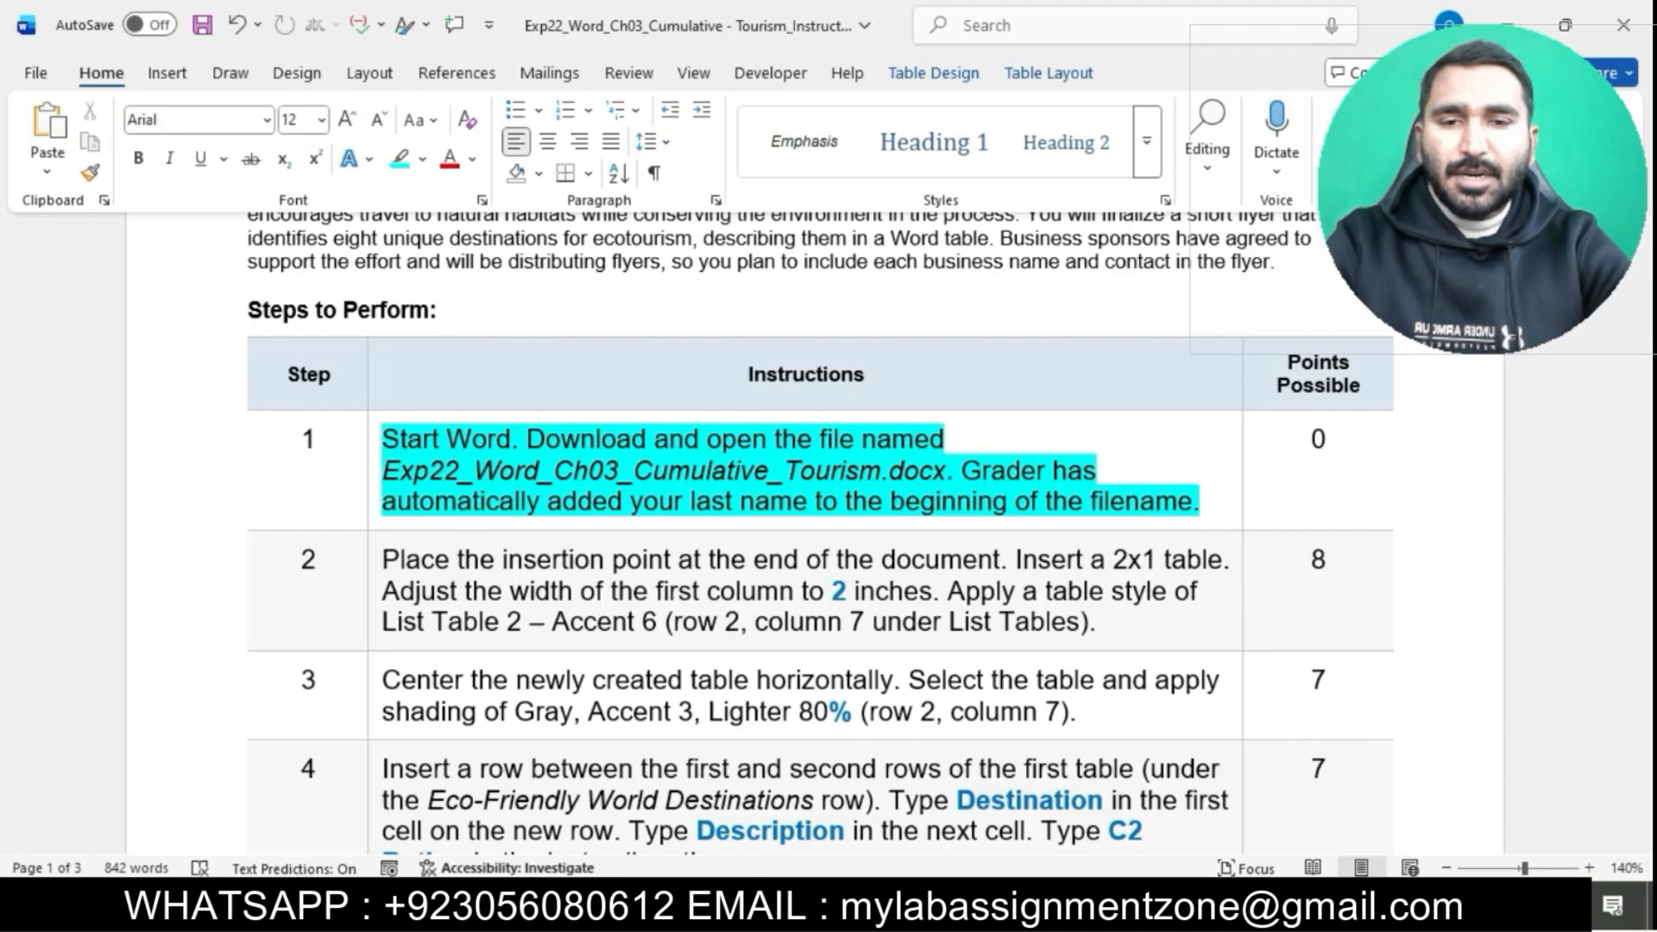
key("alt+Tab")
left_click(489, 302)
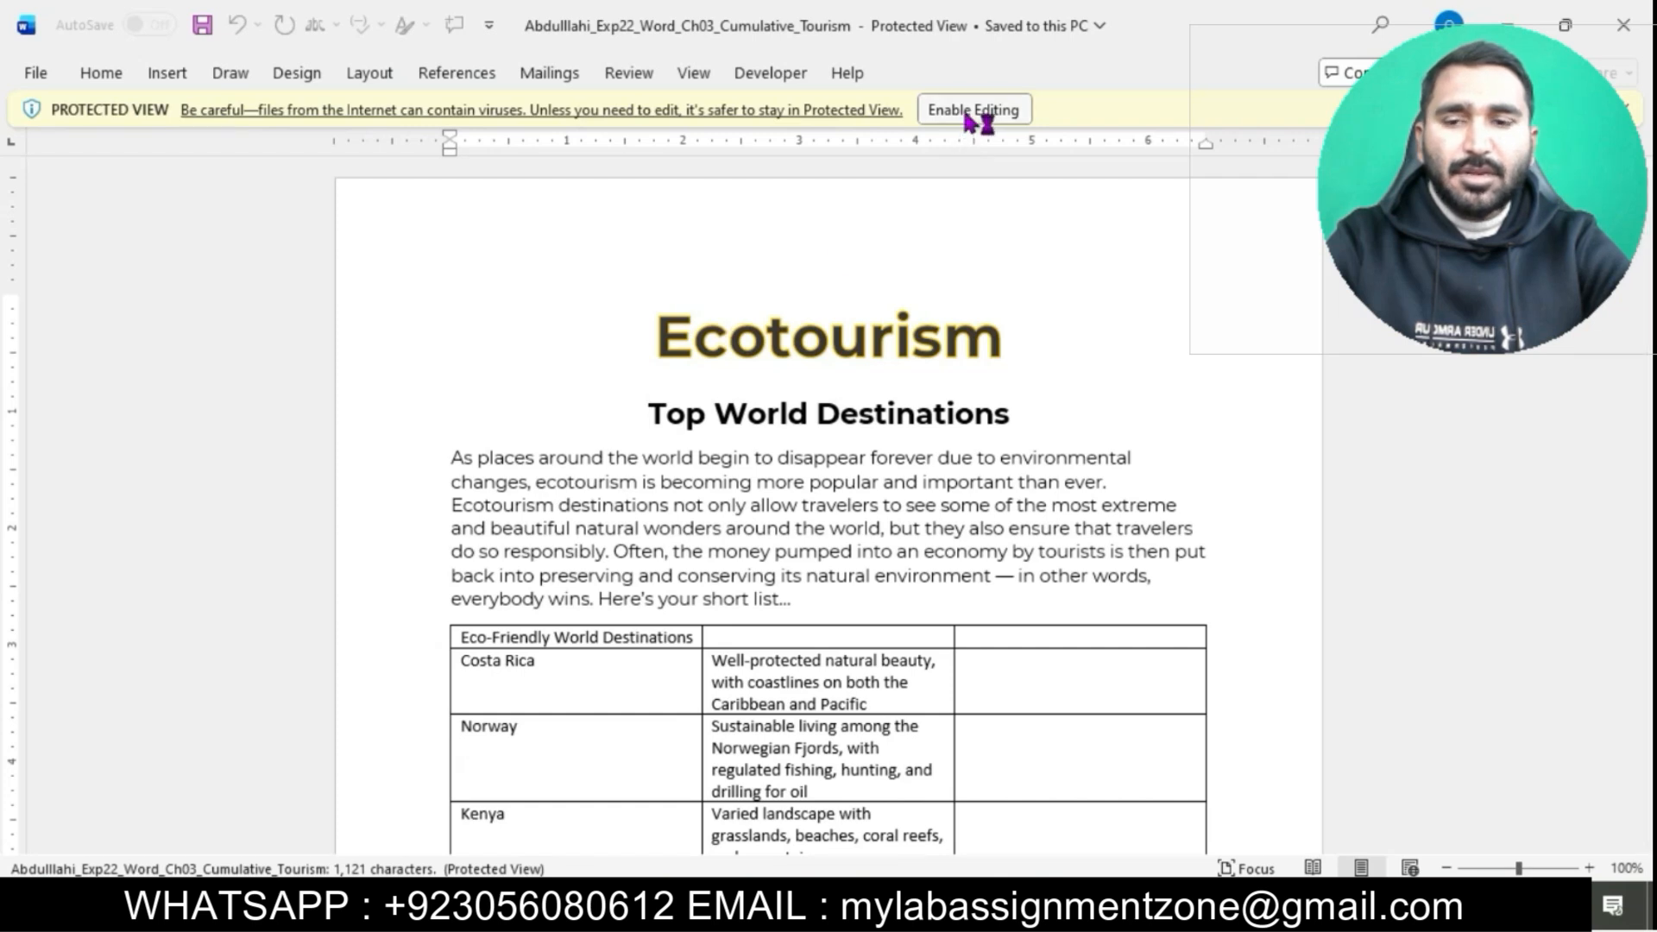
left_click(967, 117)
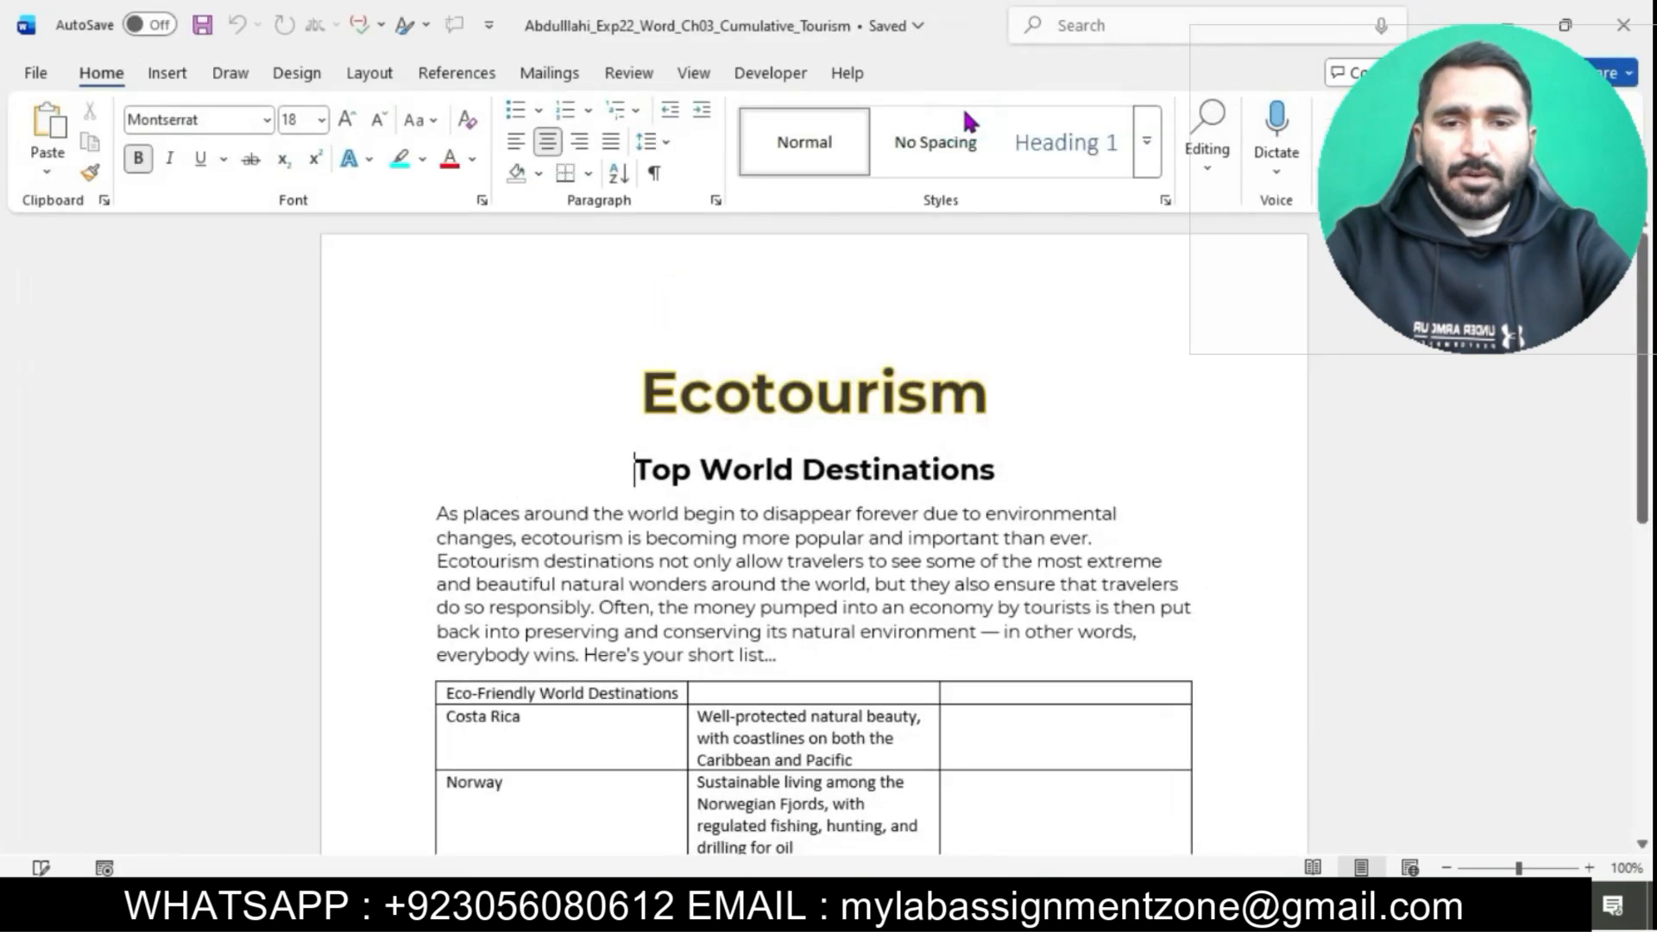
Return to the instructions document and highlight the step 2 instruction text in turquoise
mouse_move(992, 915)
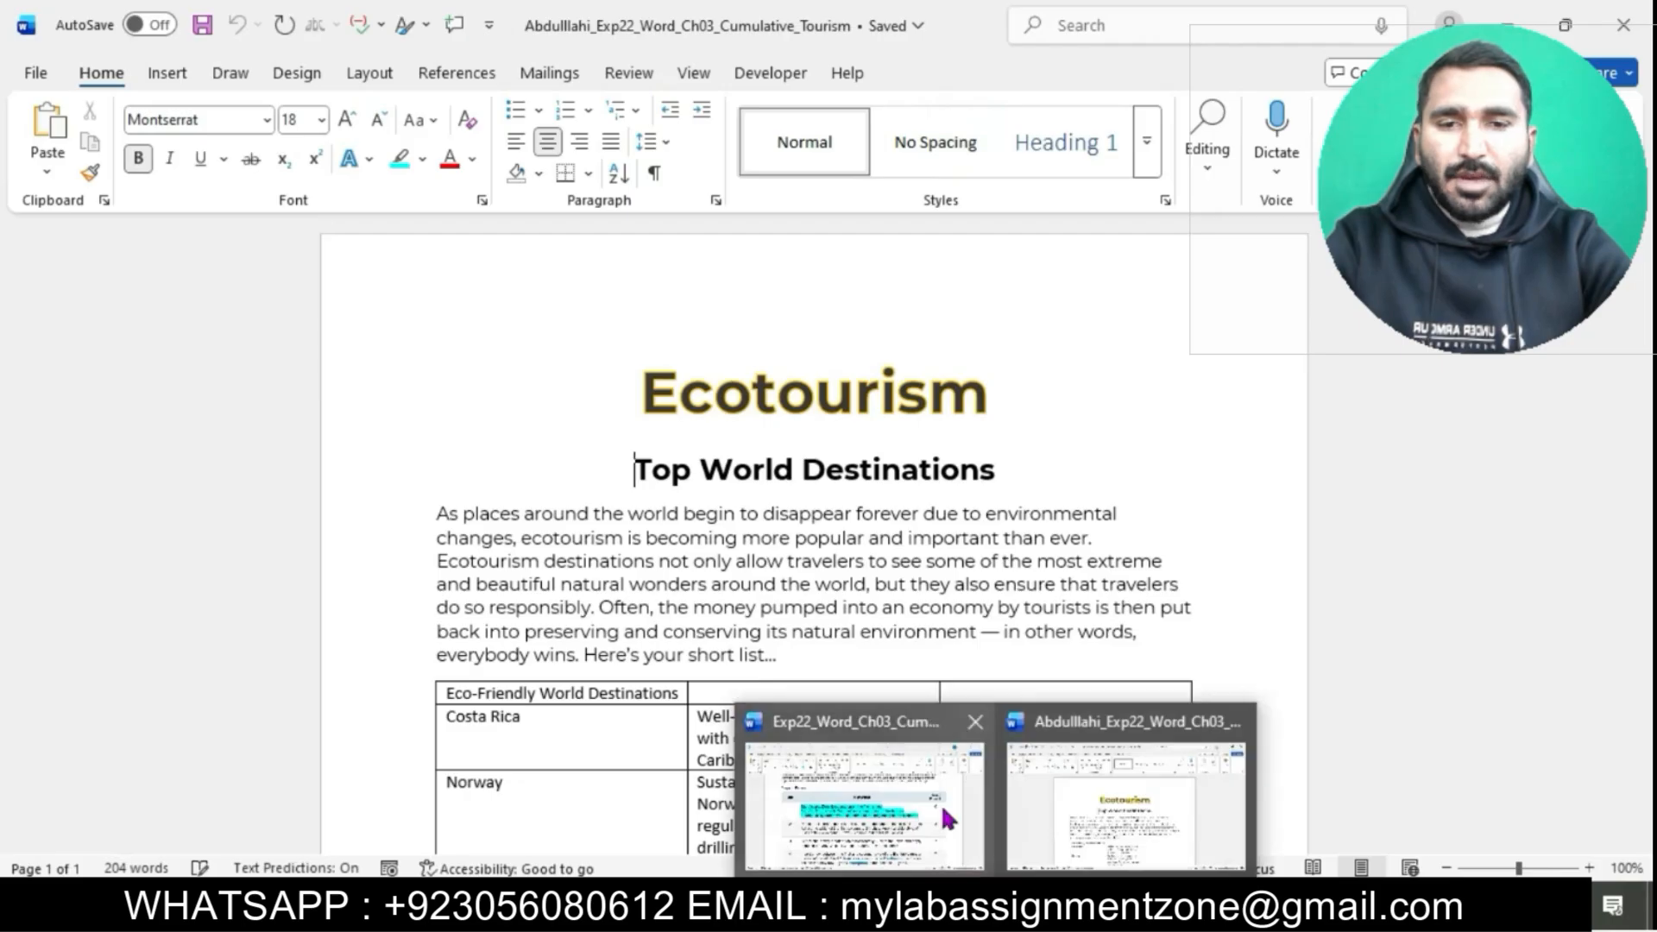
left_click(942, 806)
scroll(873, 531, "down", 3)
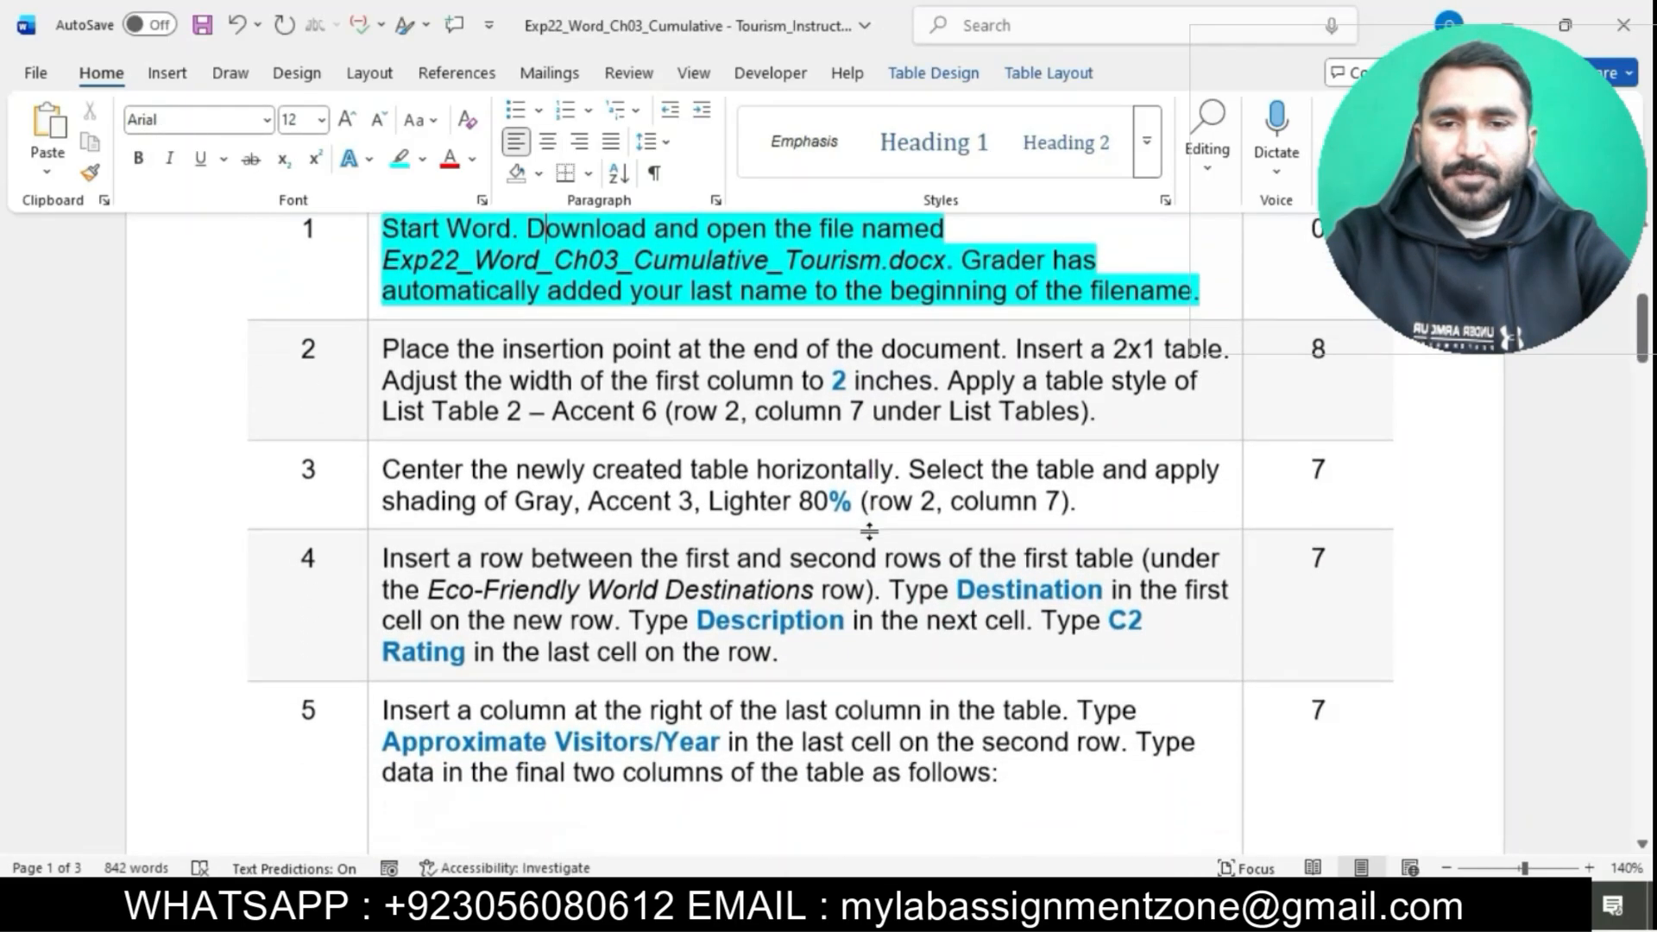
left_click(375, 355)
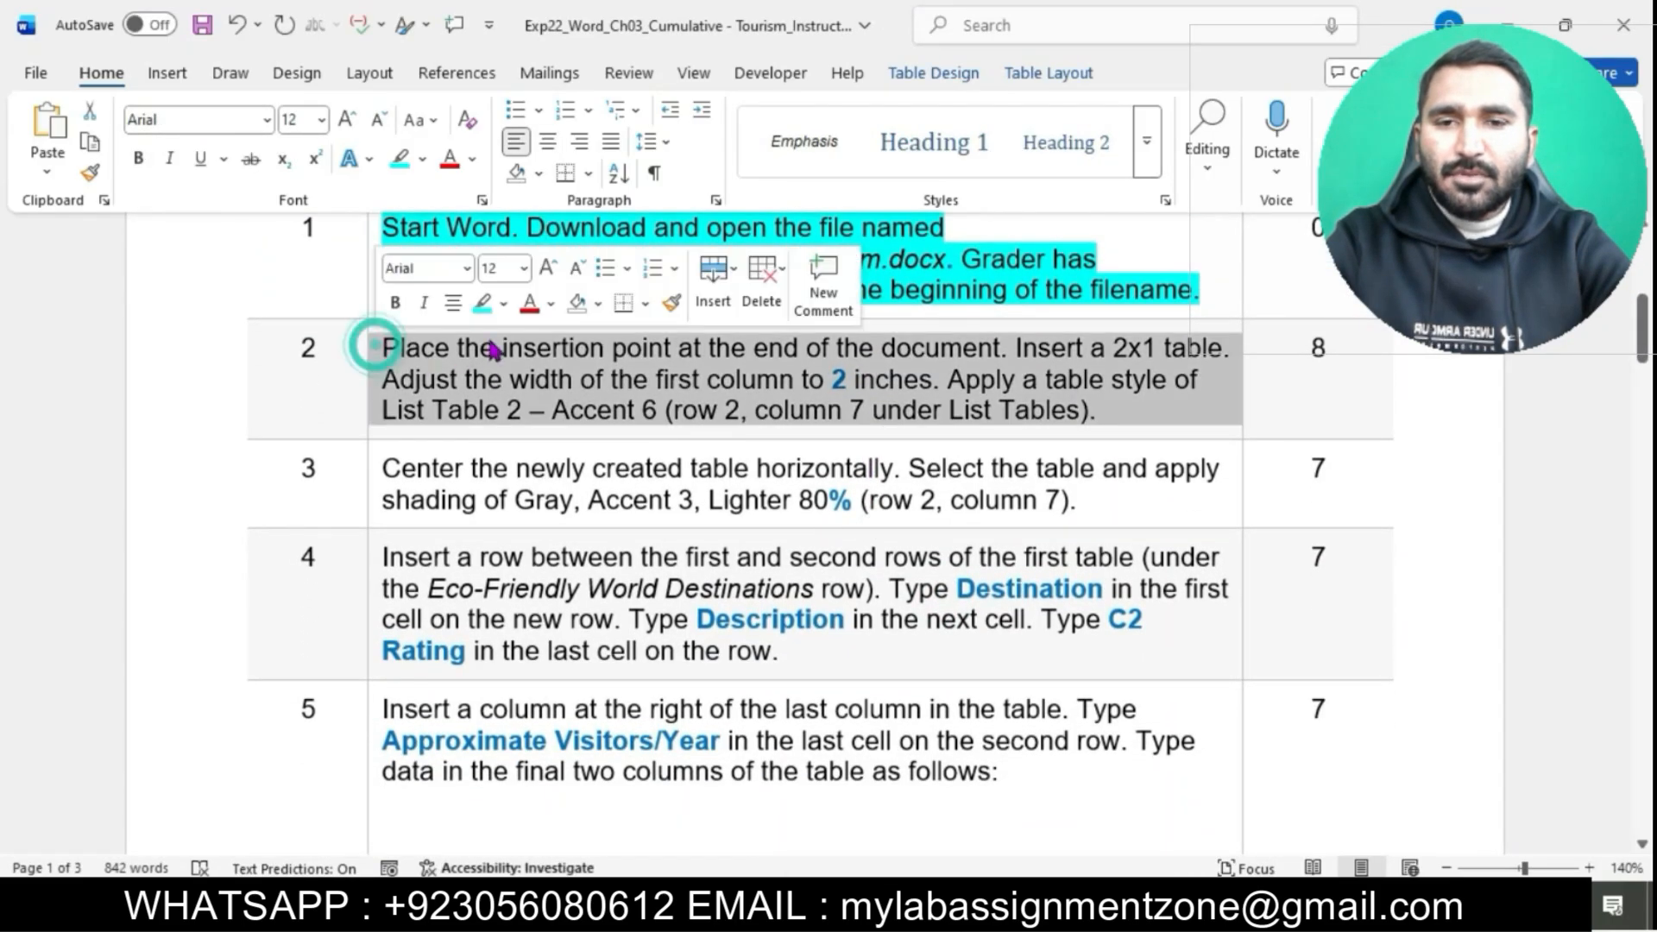
left_click(471, 309)
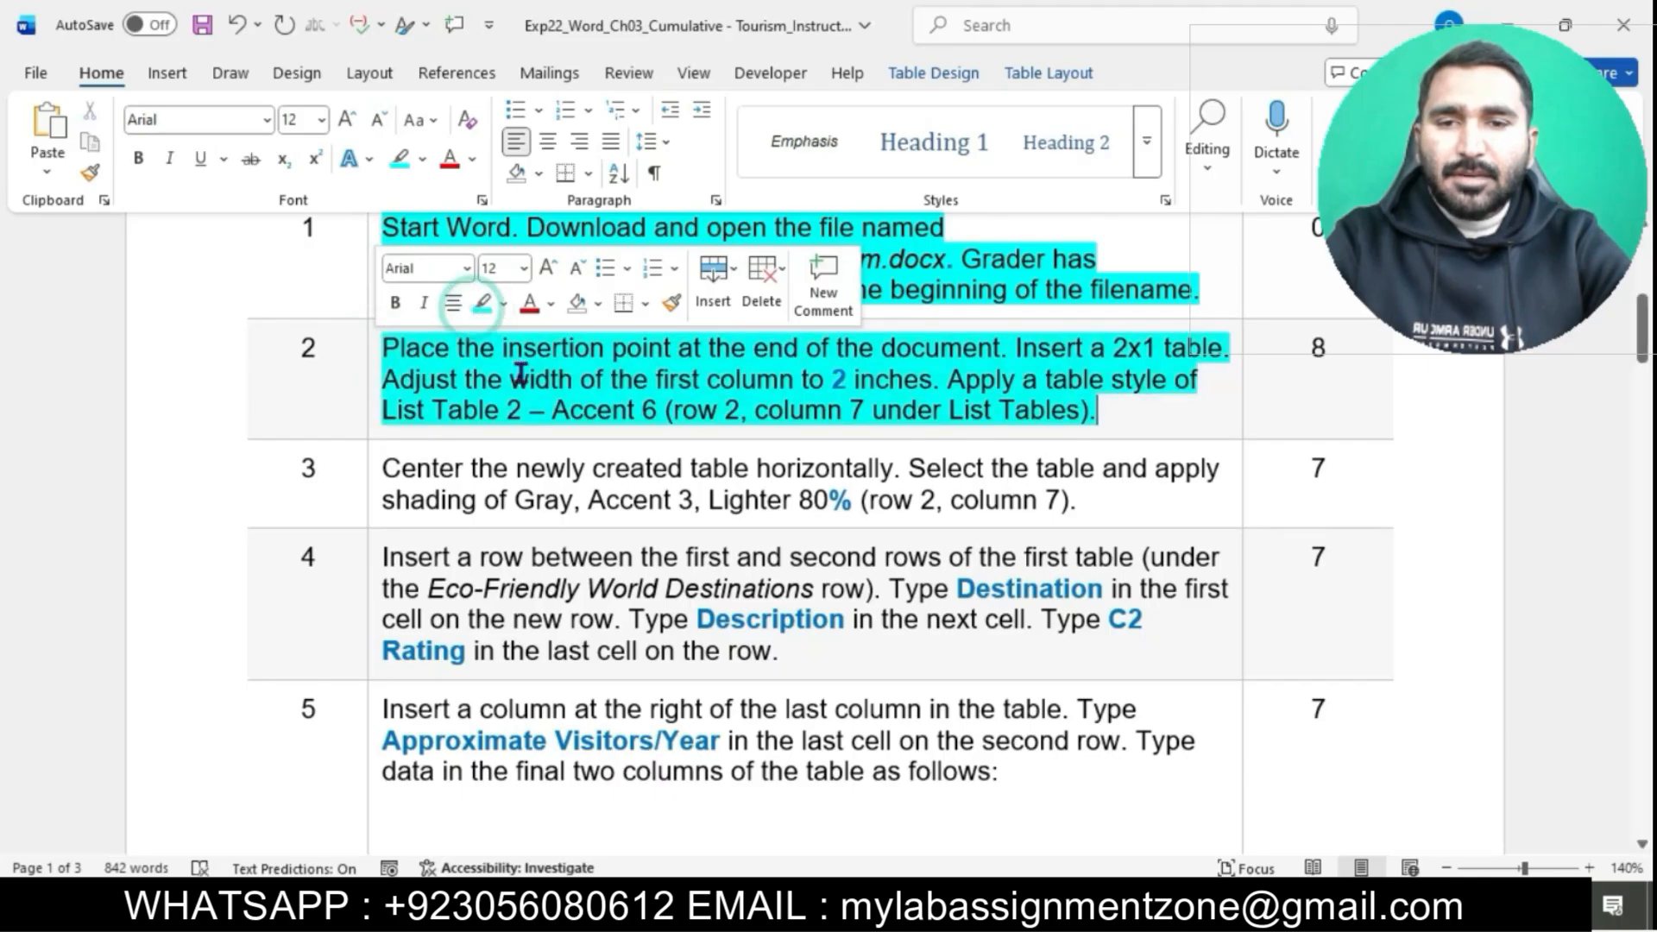
Following step 2's first sentence, place the insertion point at the end of the Tourism document, below "Thanks for Supporting Us!"
scroll(517, 371, "up", 2)
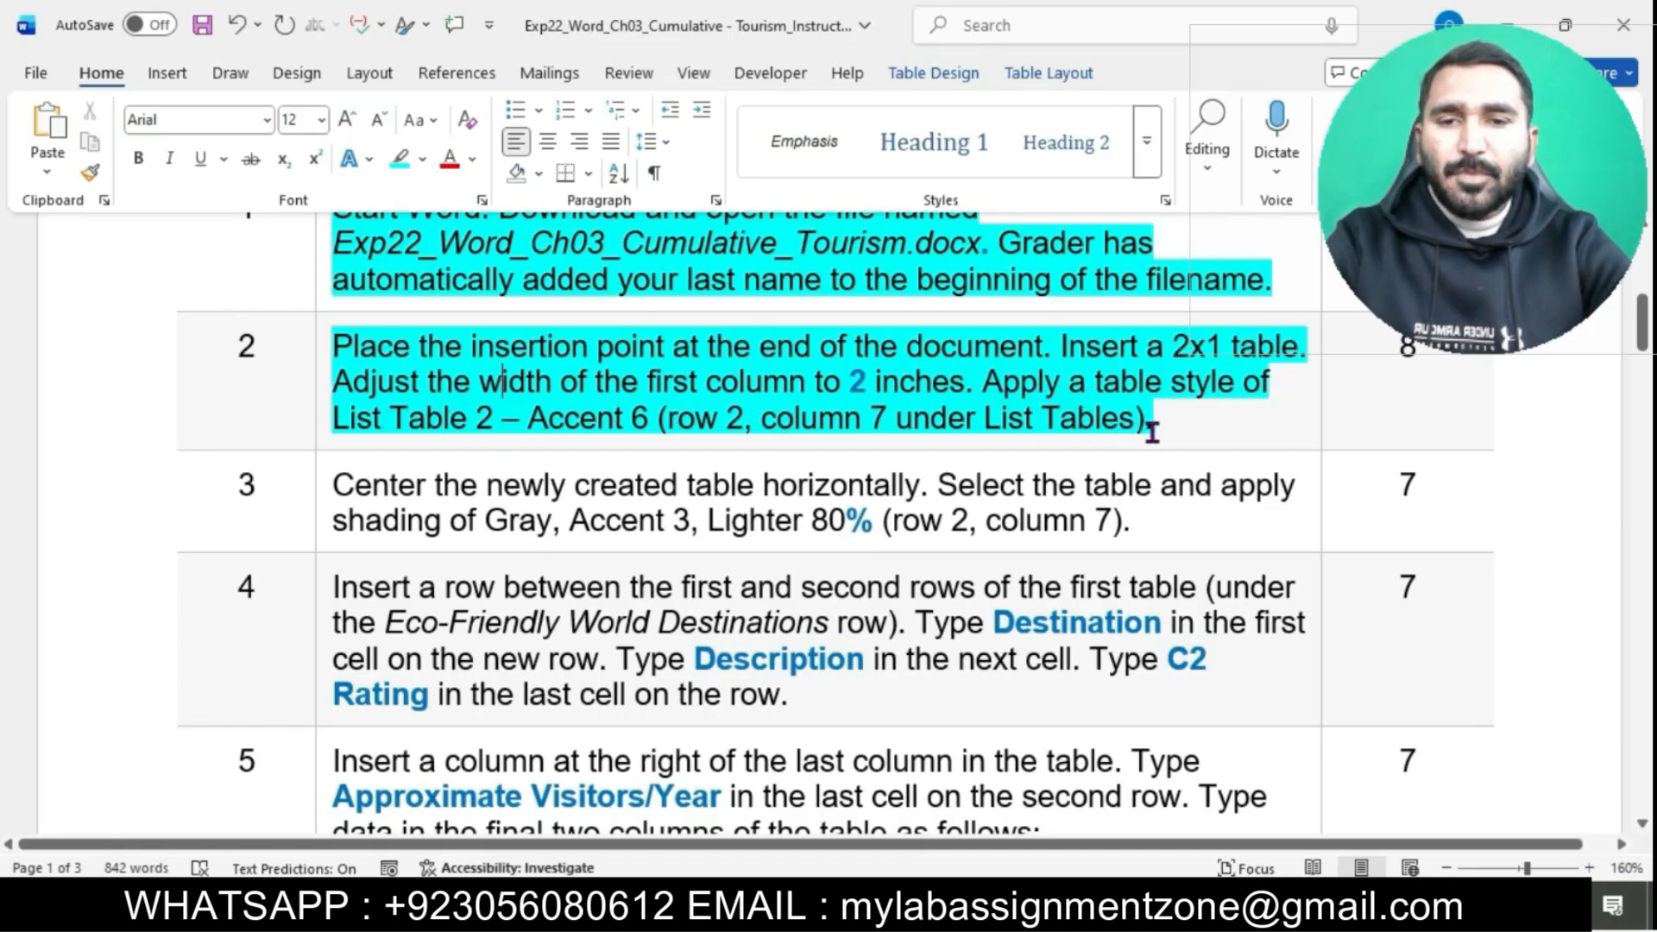
left_click_drag(341, 345, 1042, 341)
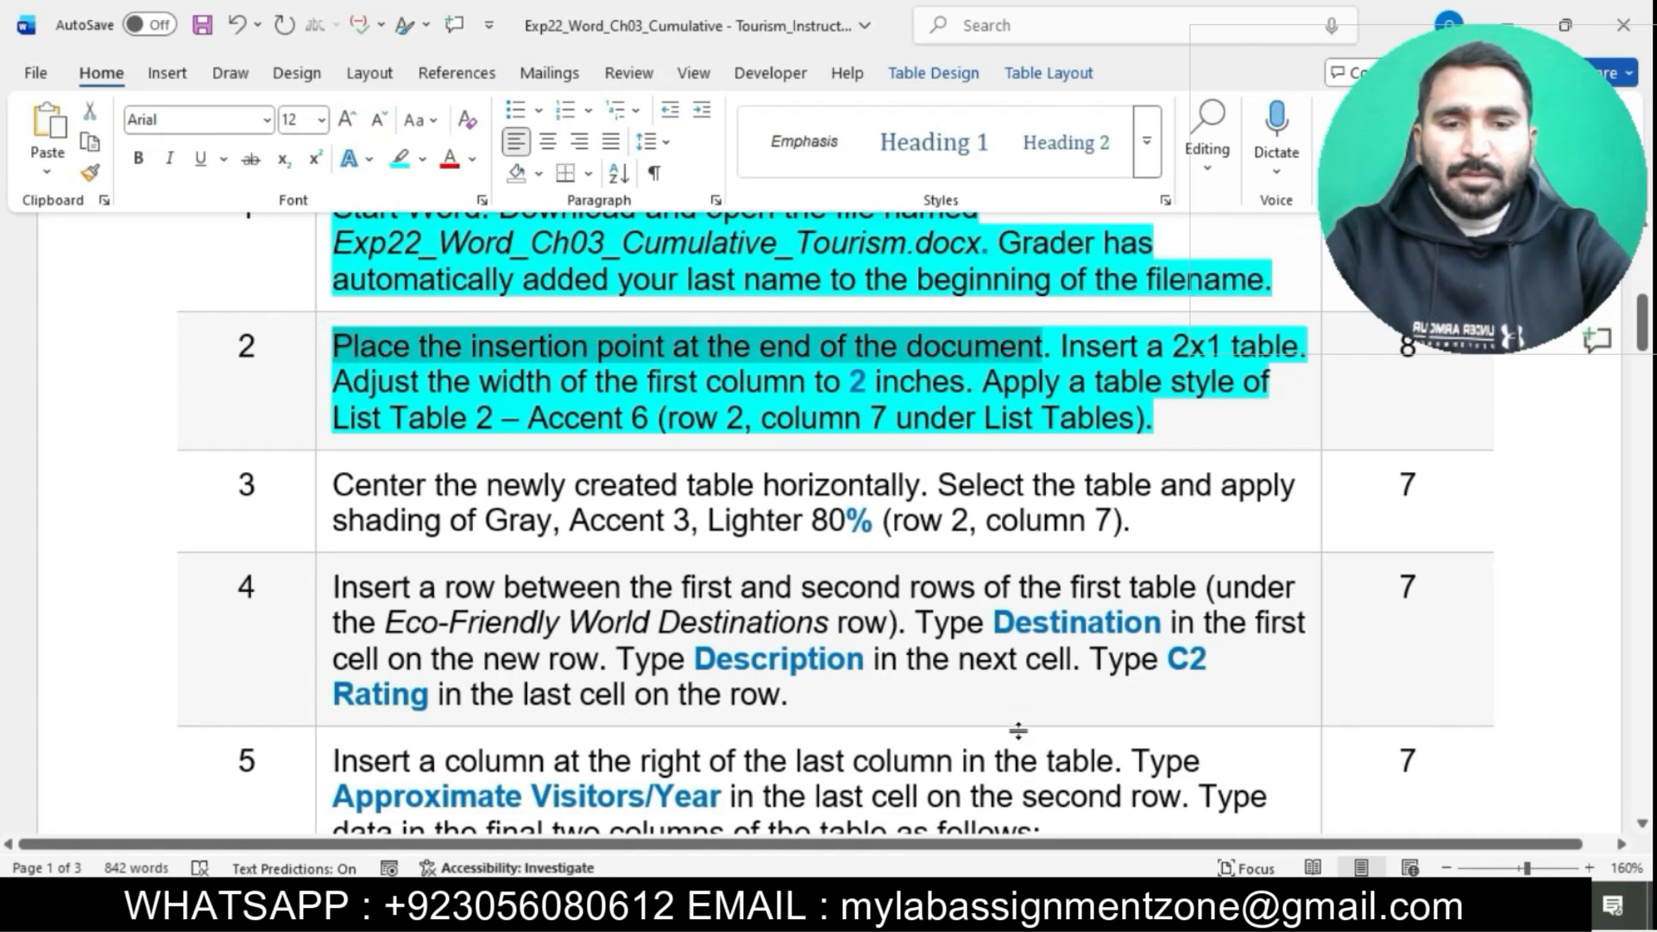
mouse_move(998, 915)
left_click(1107, 804)
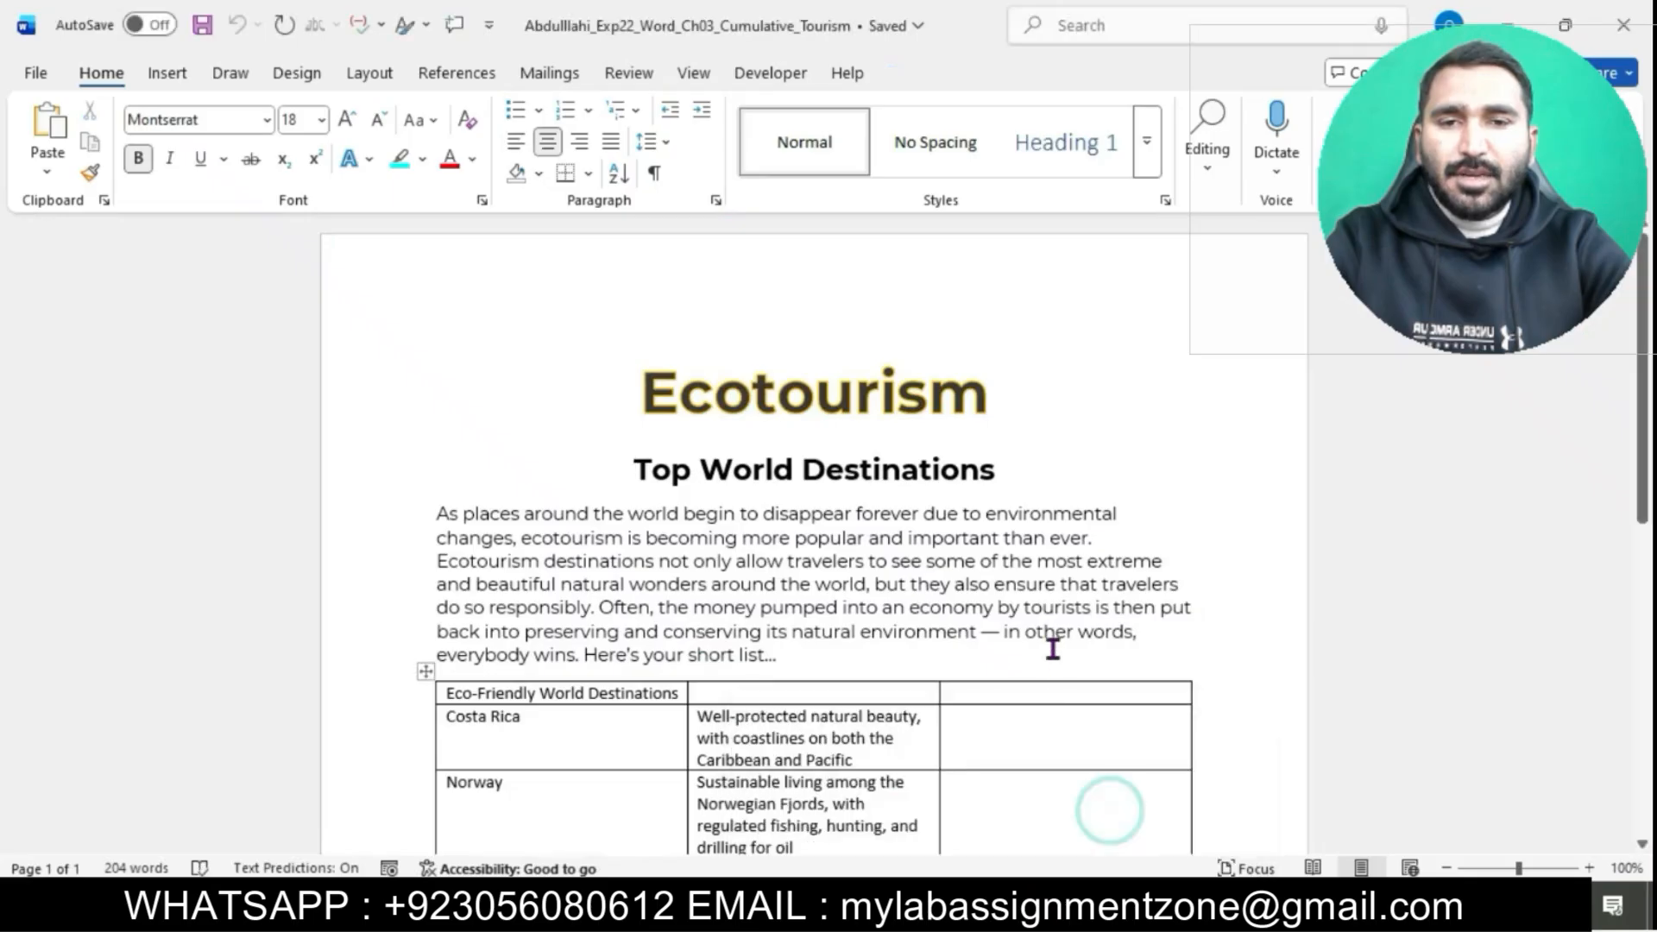
scroll(1052, 649, "down", 5)
scroll(1052, 649, "down", 5)
left_click(488, 671)
Consult the next part of step 2 in the instructions, and insert a 2x1 table below "Thanks for Supporting Us!" in the Tourism document
mouse_move(998, 915)
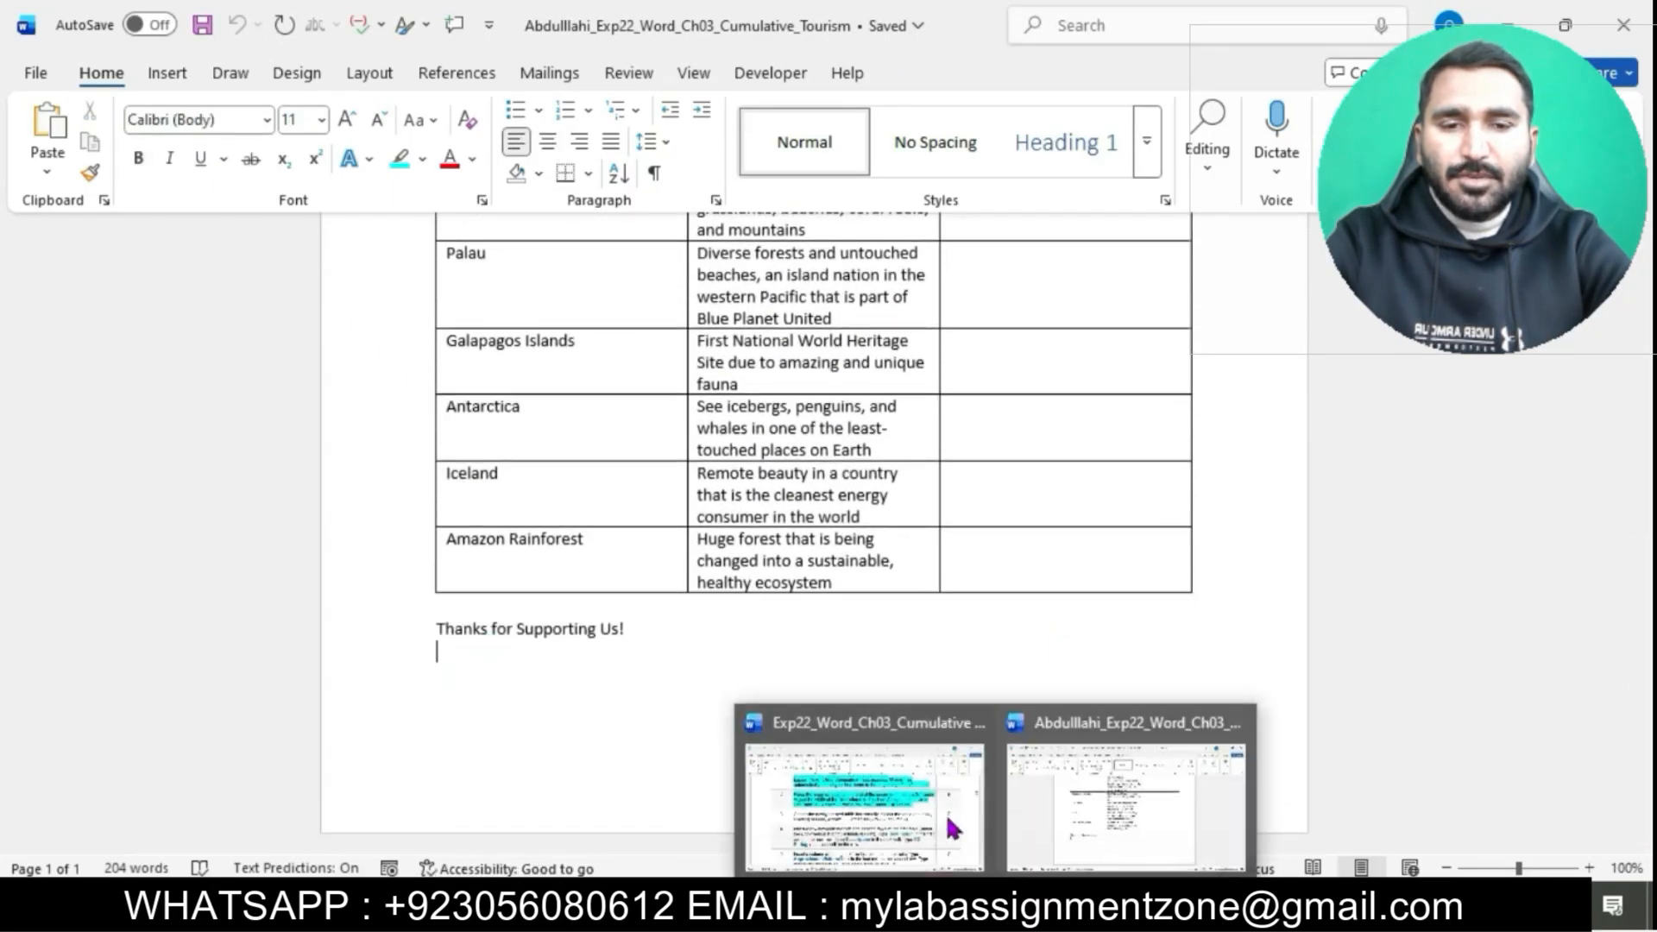
left_click(931, 792)
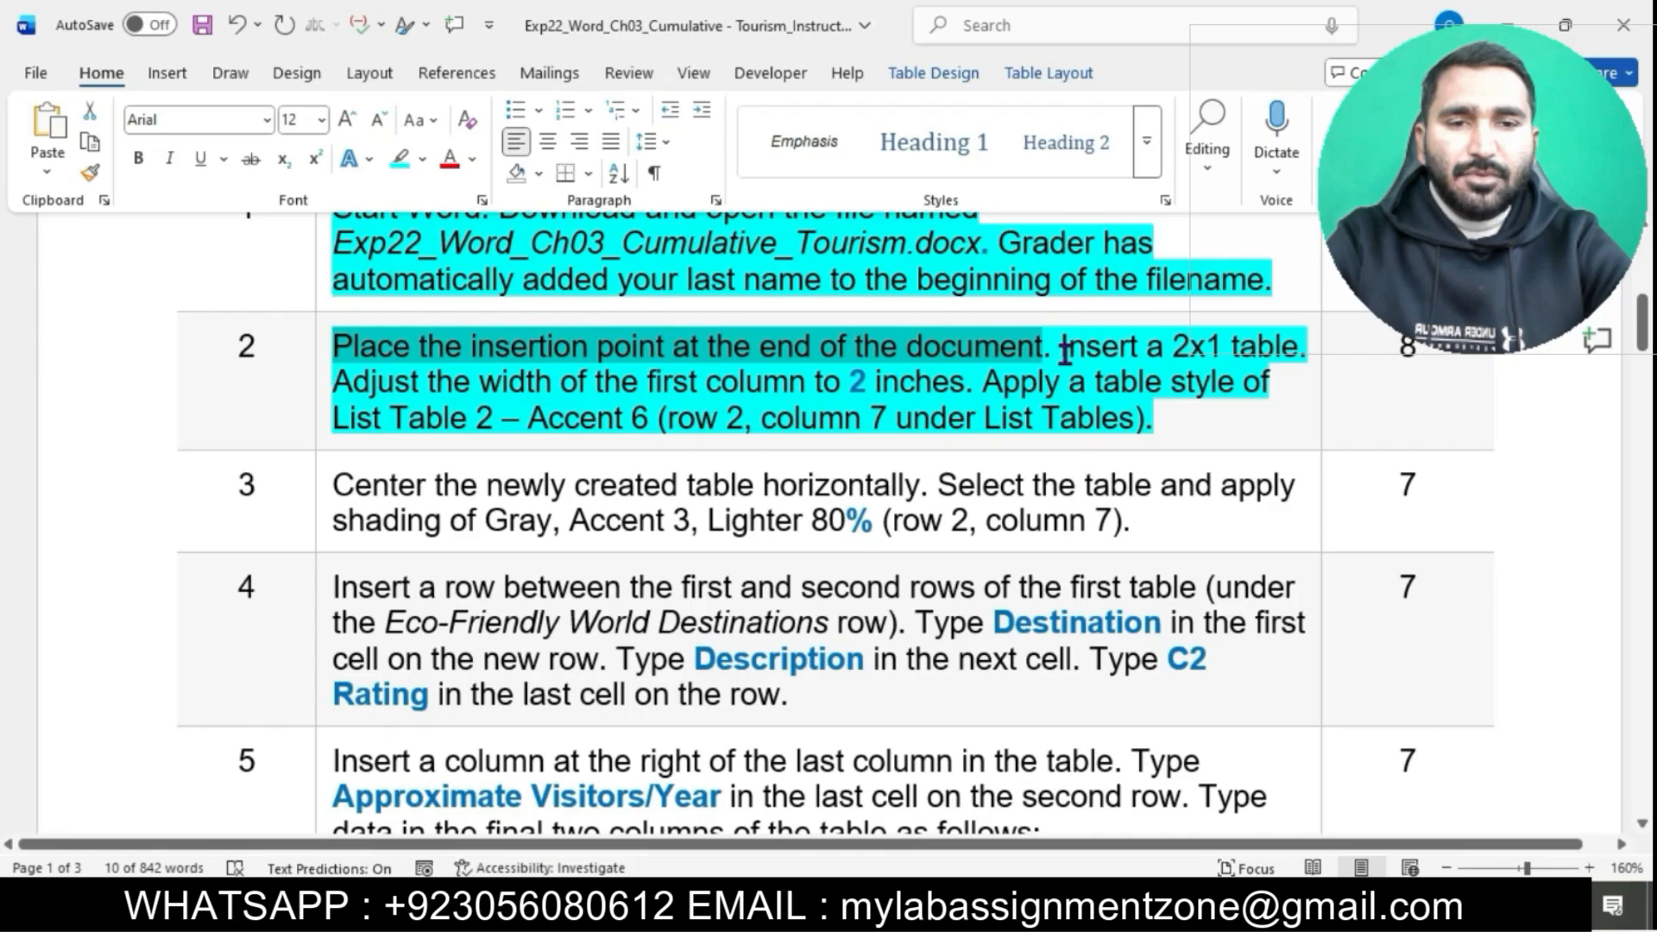
left_click_drag(1059, 348, 973, 382)
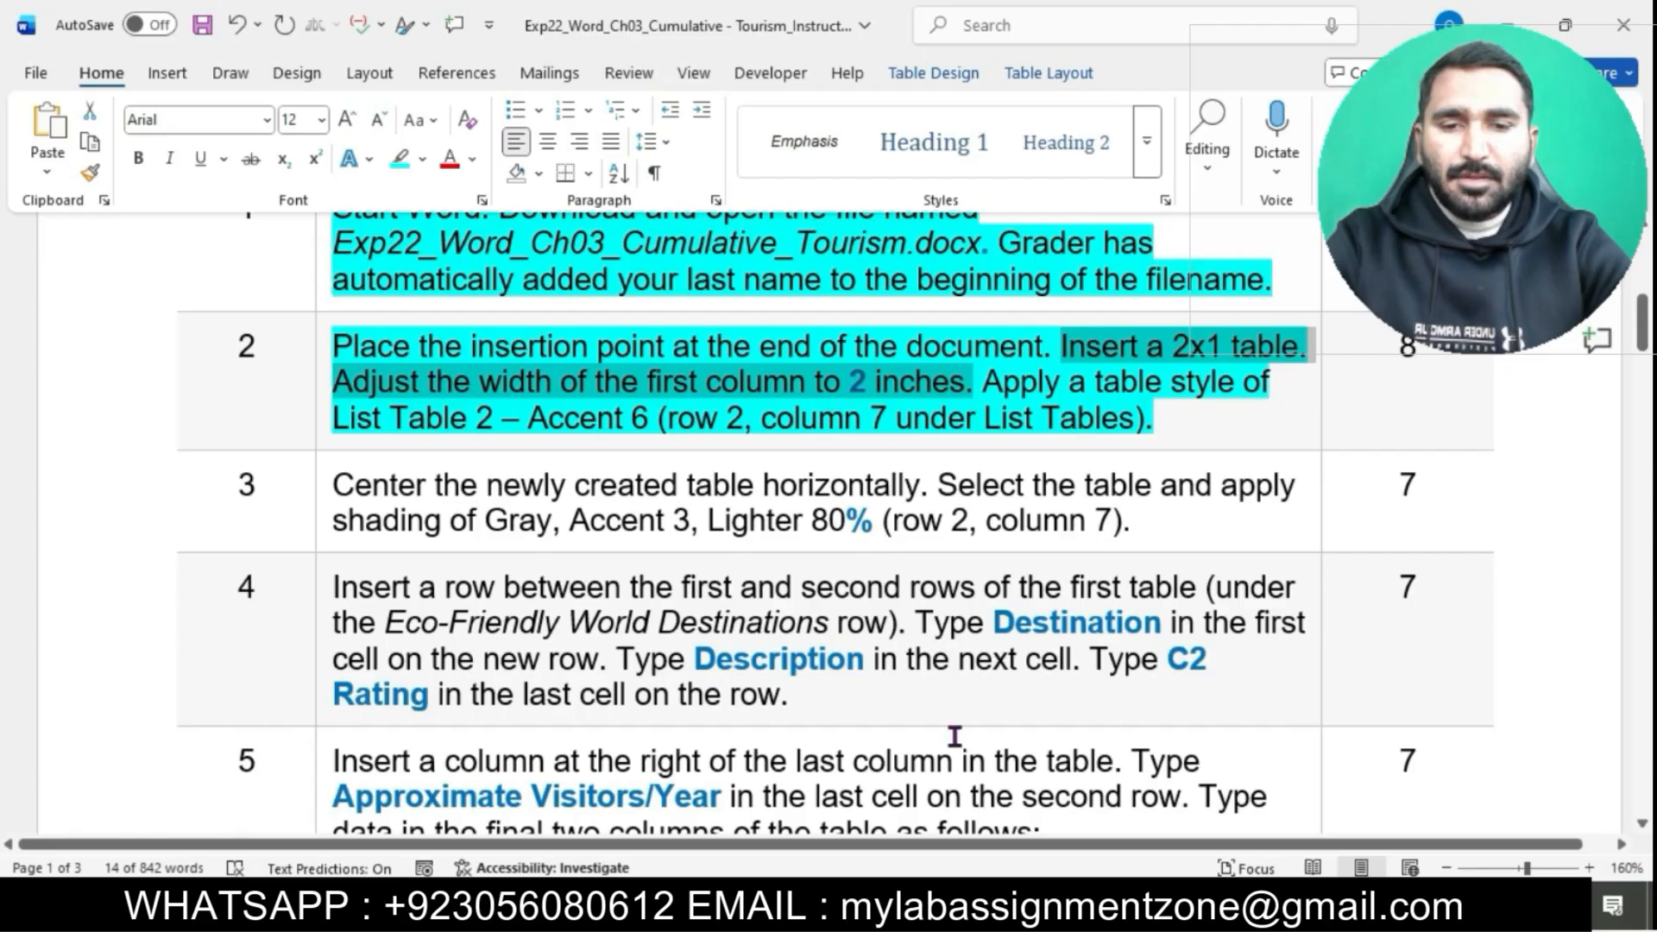
mouse_move(995, 905)
left_click(1097, 820)
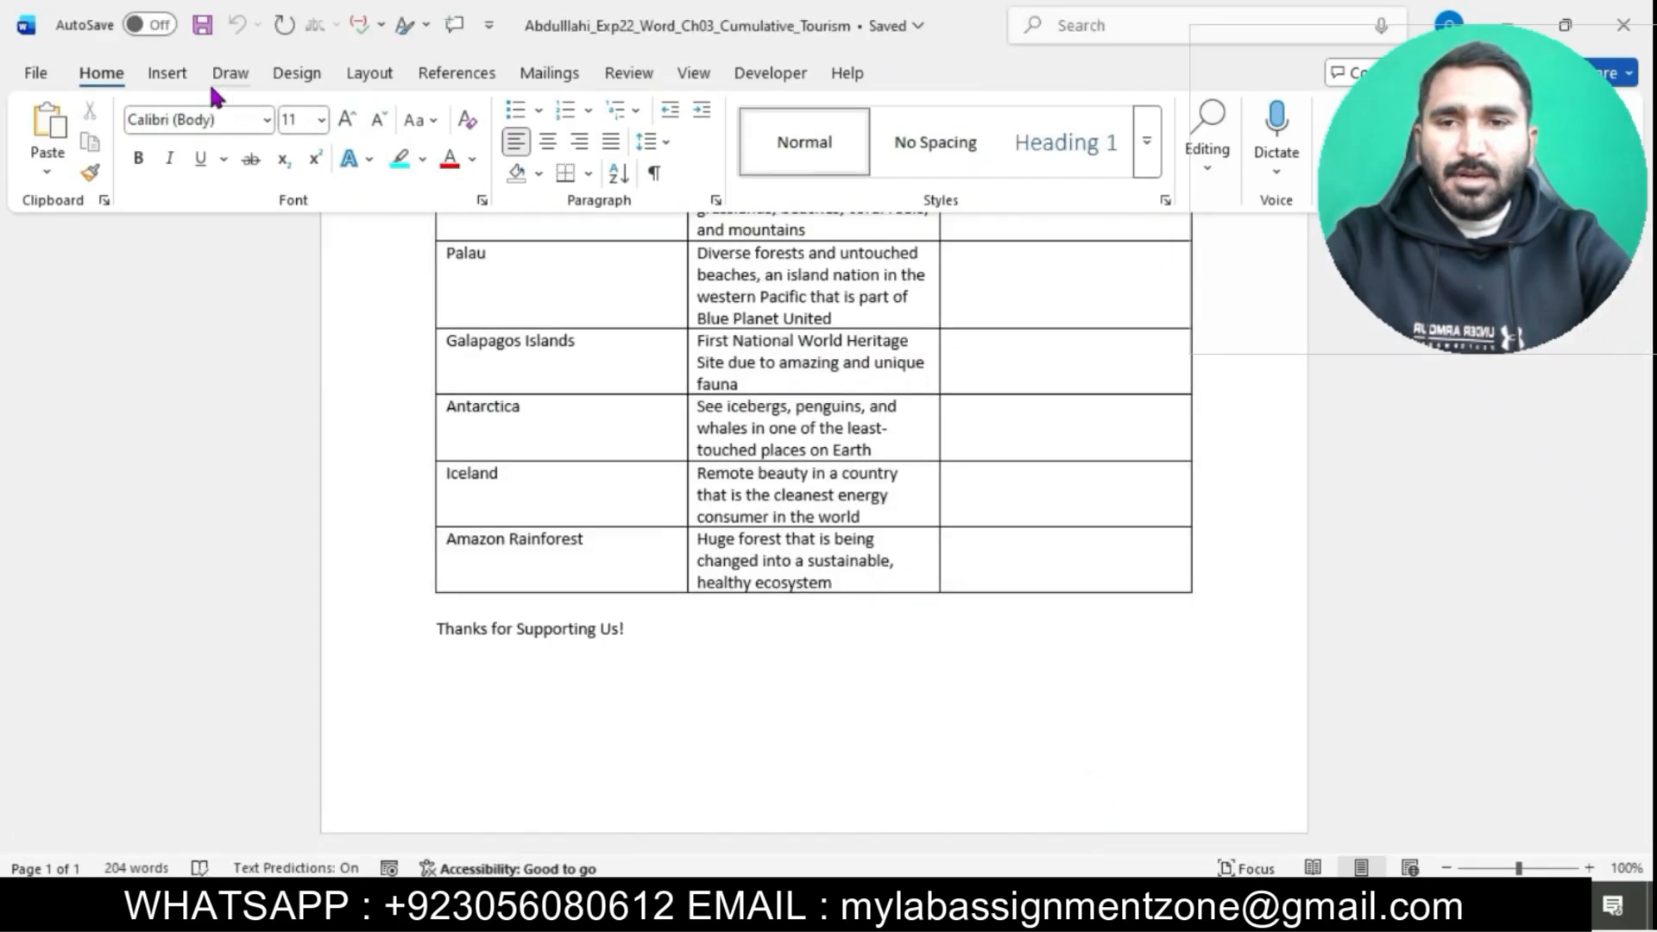
left_click(166, 73)
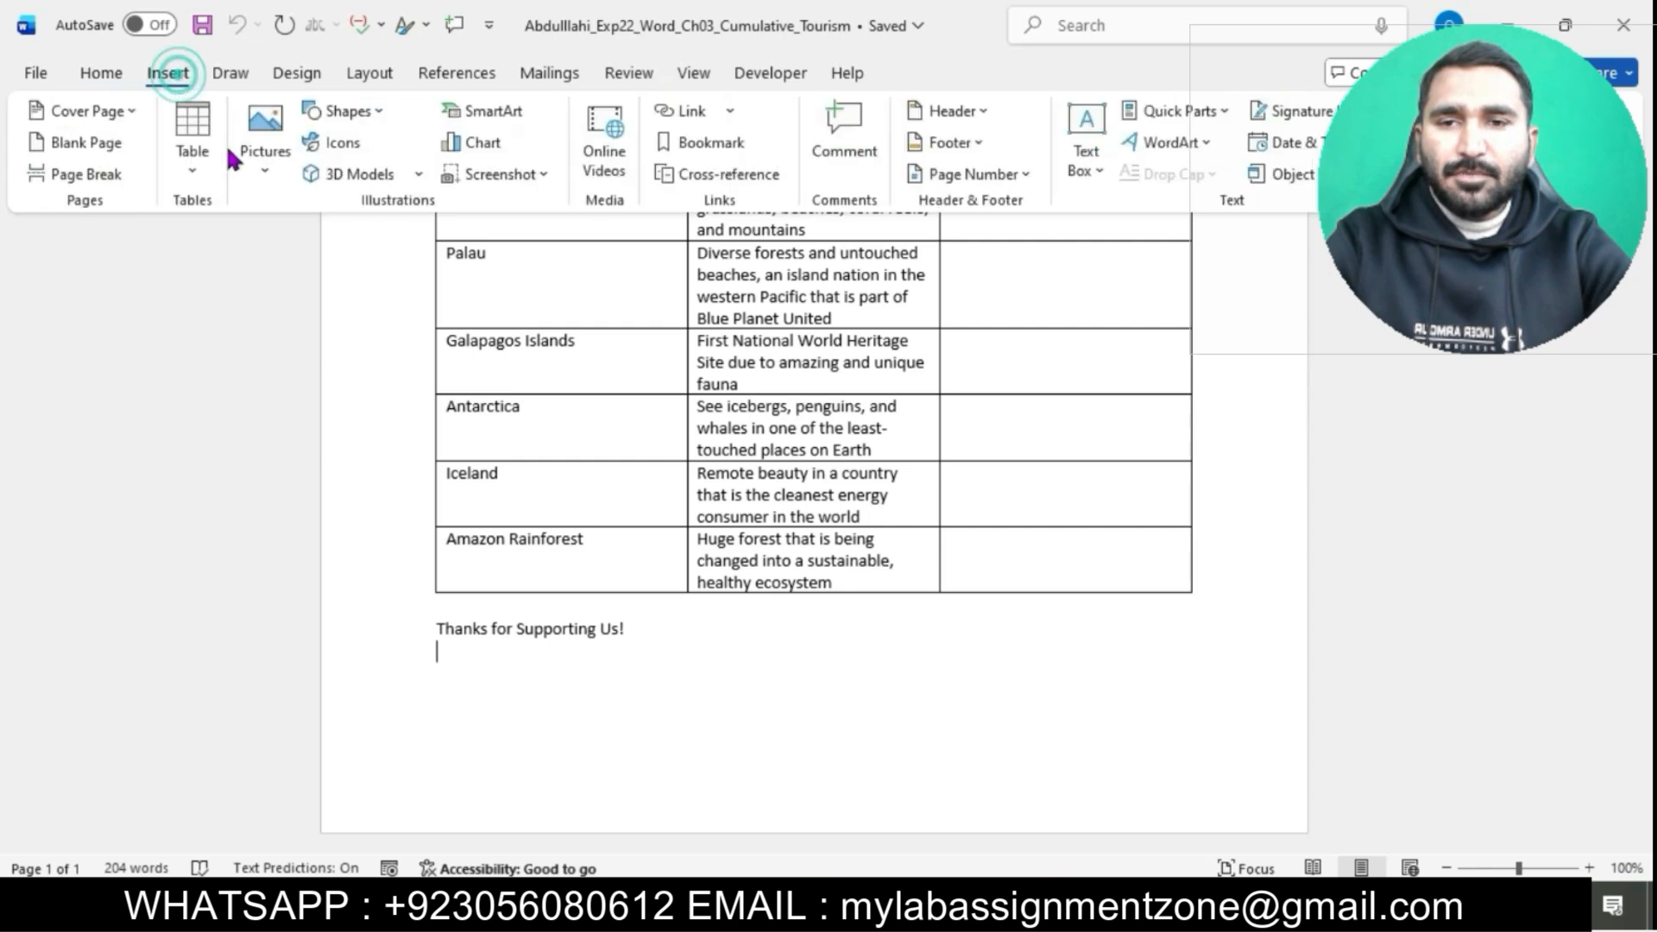
left_click(184, 175)
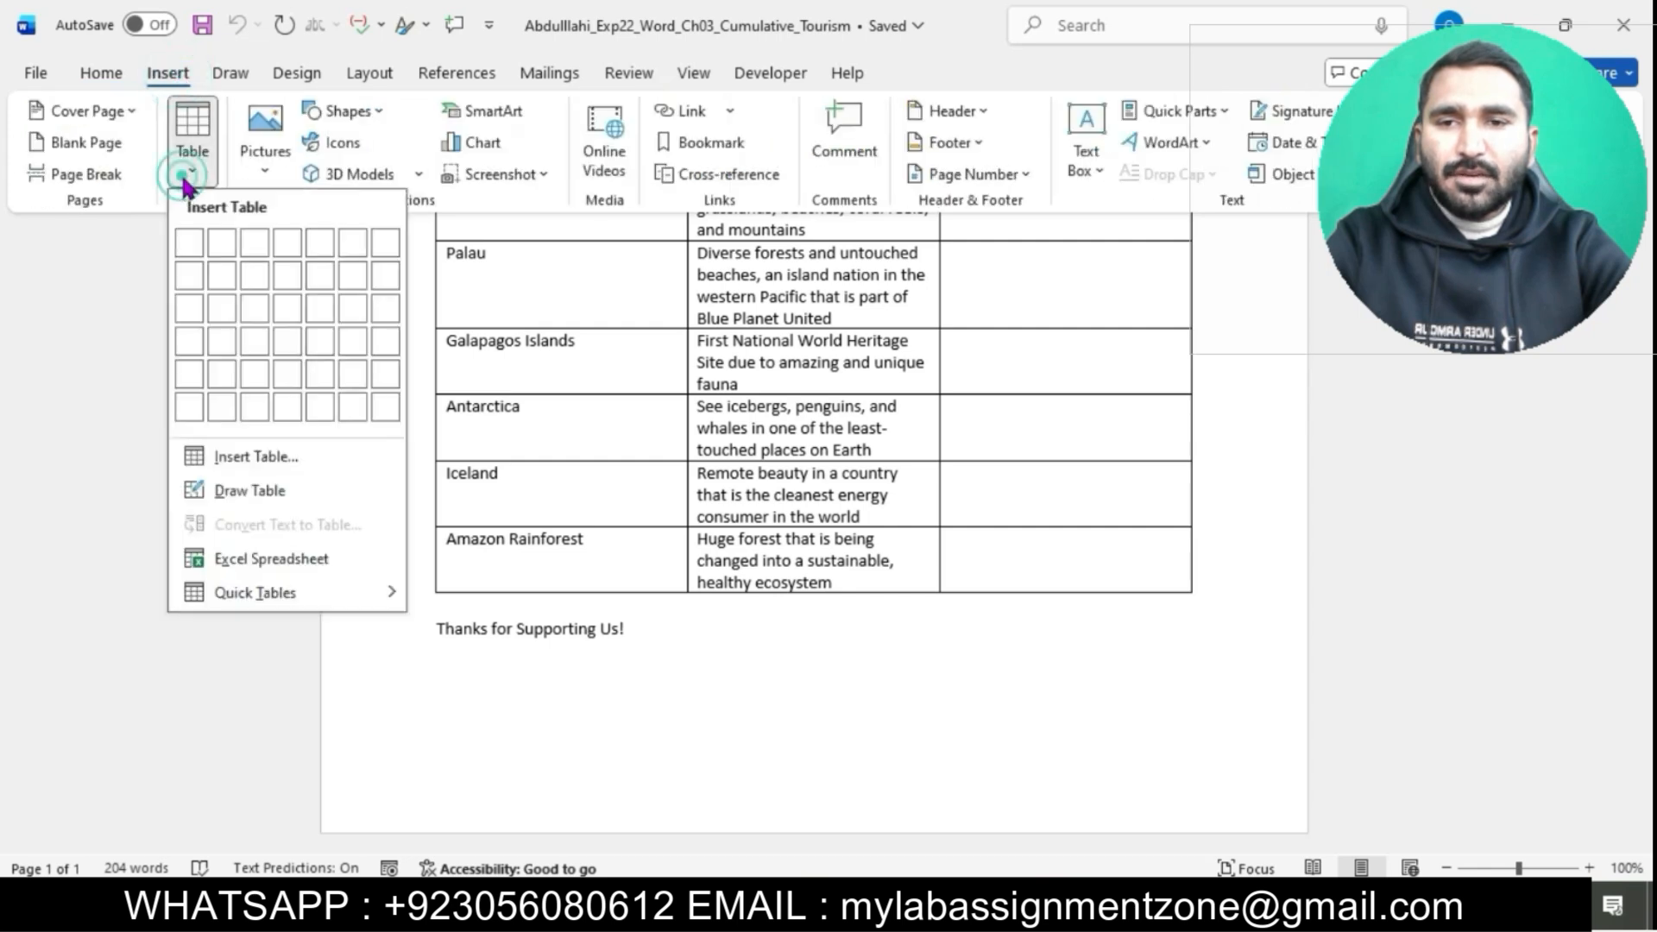
left_click(186, 244)
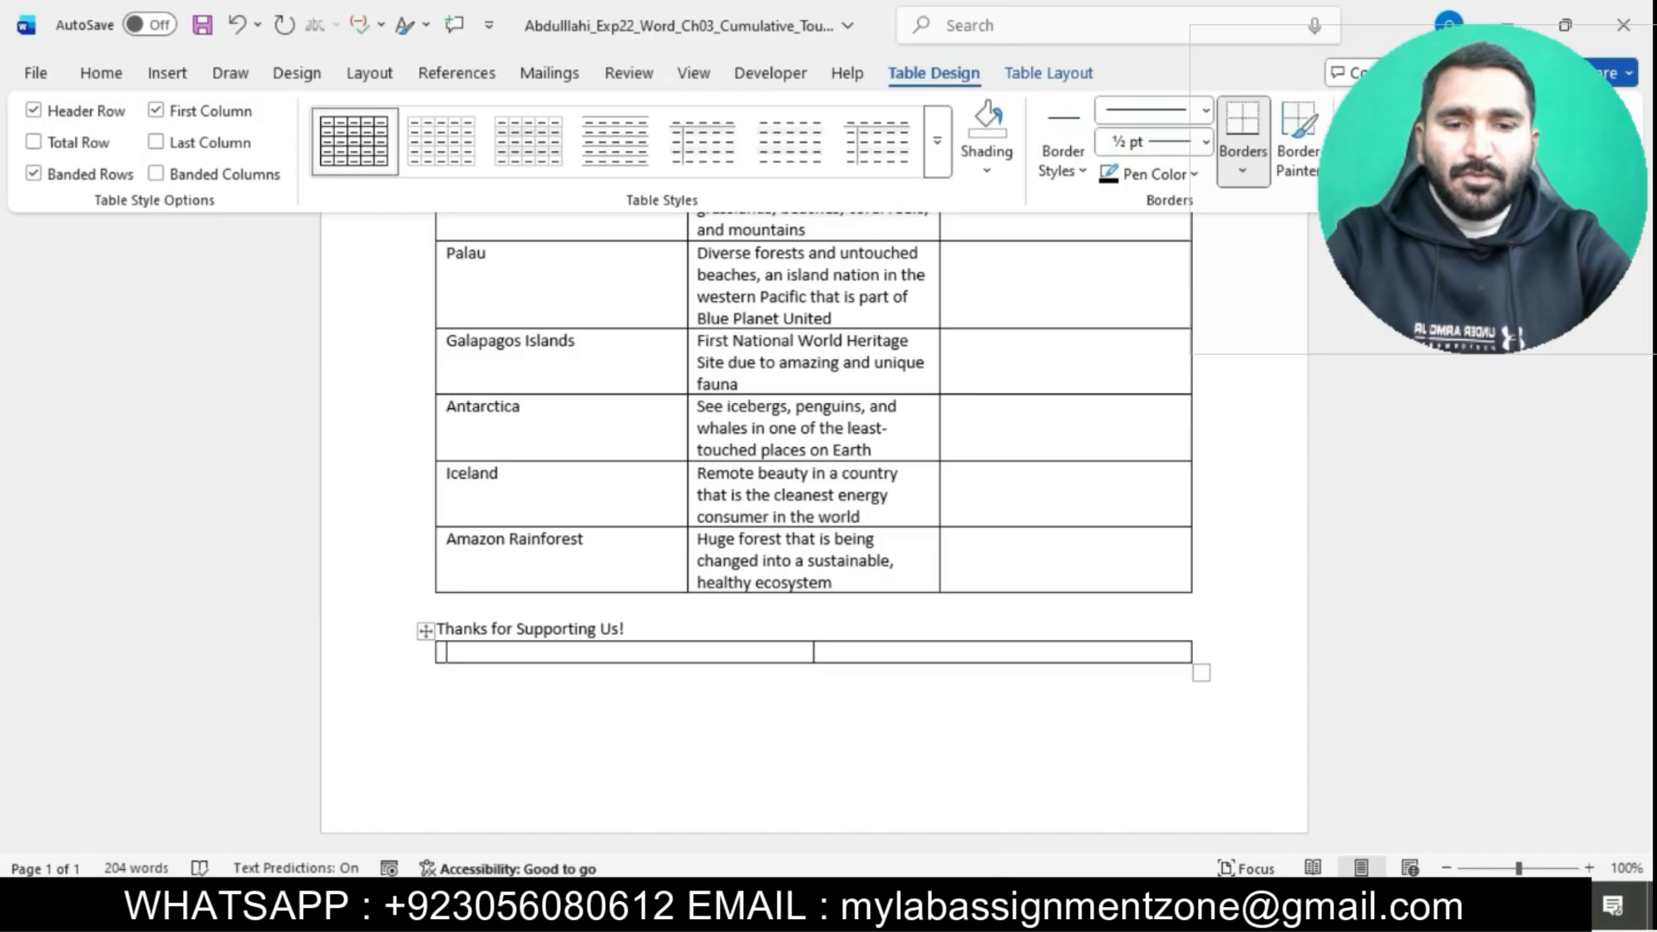
Recheck the column width in step 2, and set the first column of the new 2x1 table to 2 inches wide
mouse_move(1333, 913)
left_click(1176, 807)
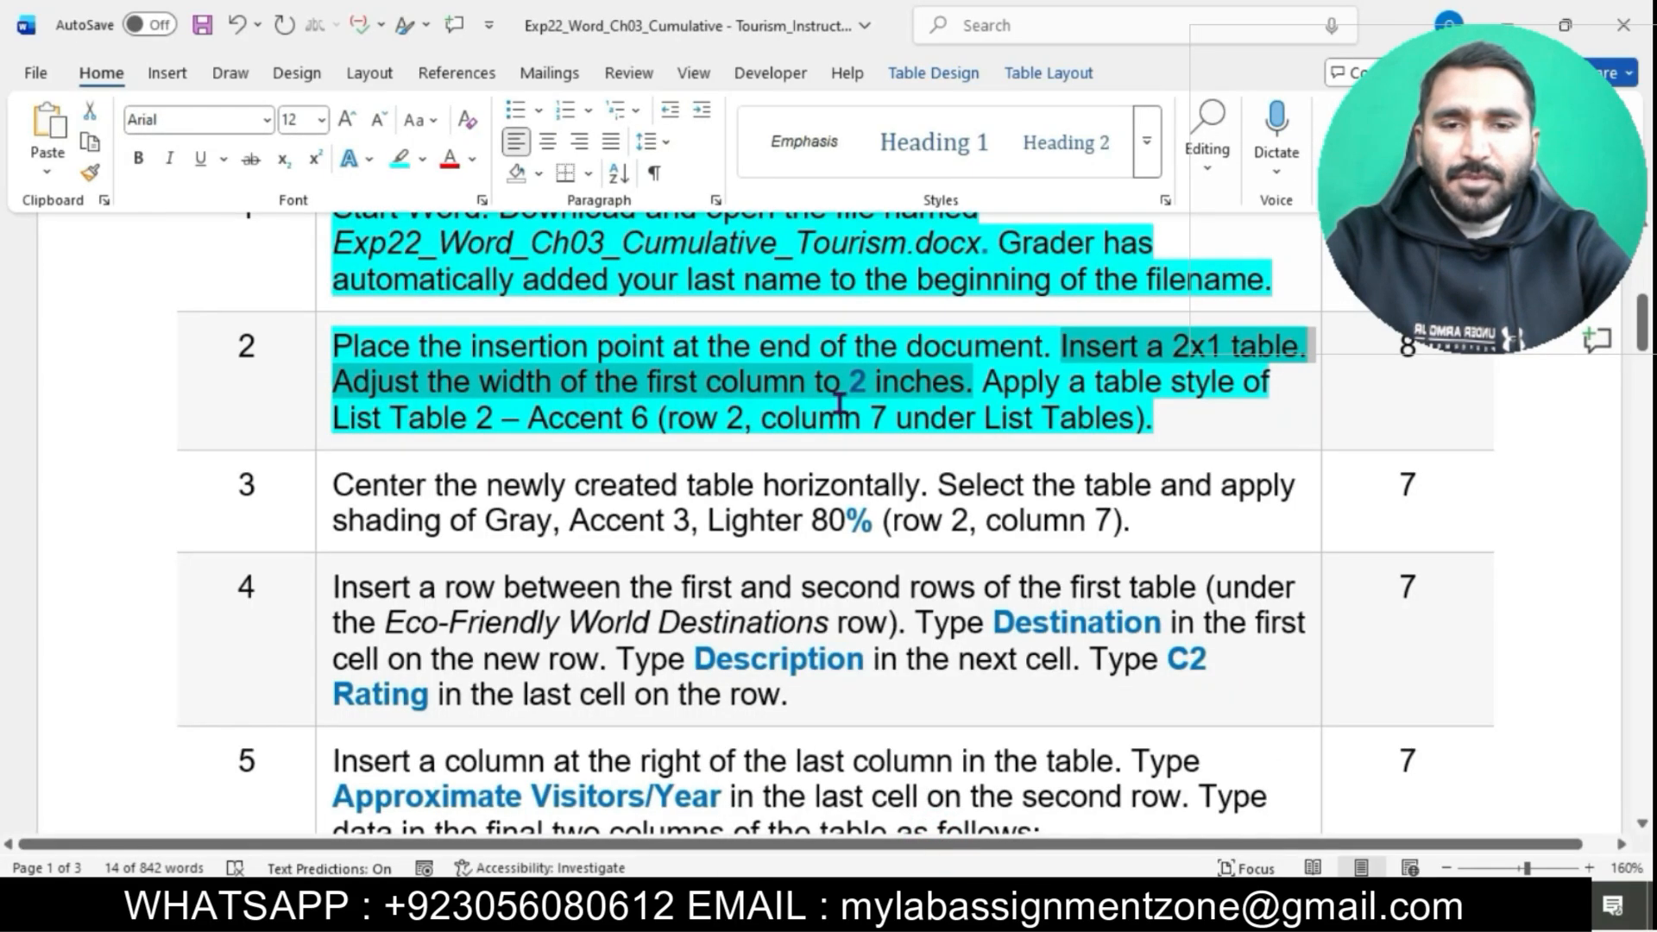
mouse_move(998, 913)
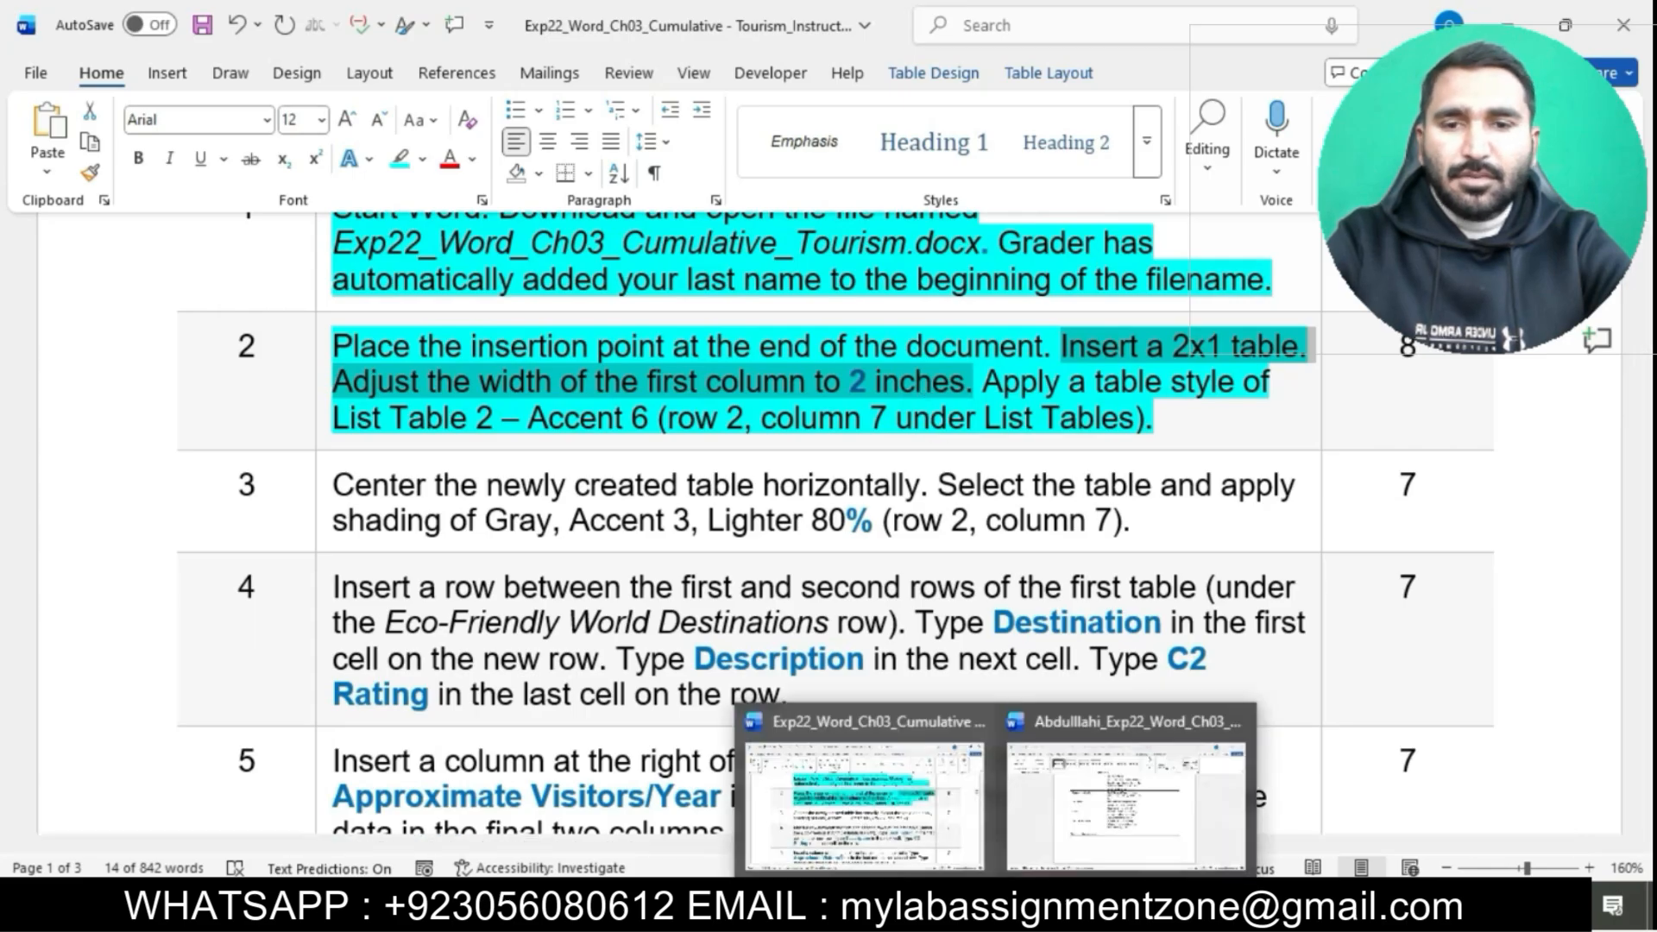
left_click(1094, 810)
left_click(477, 651)
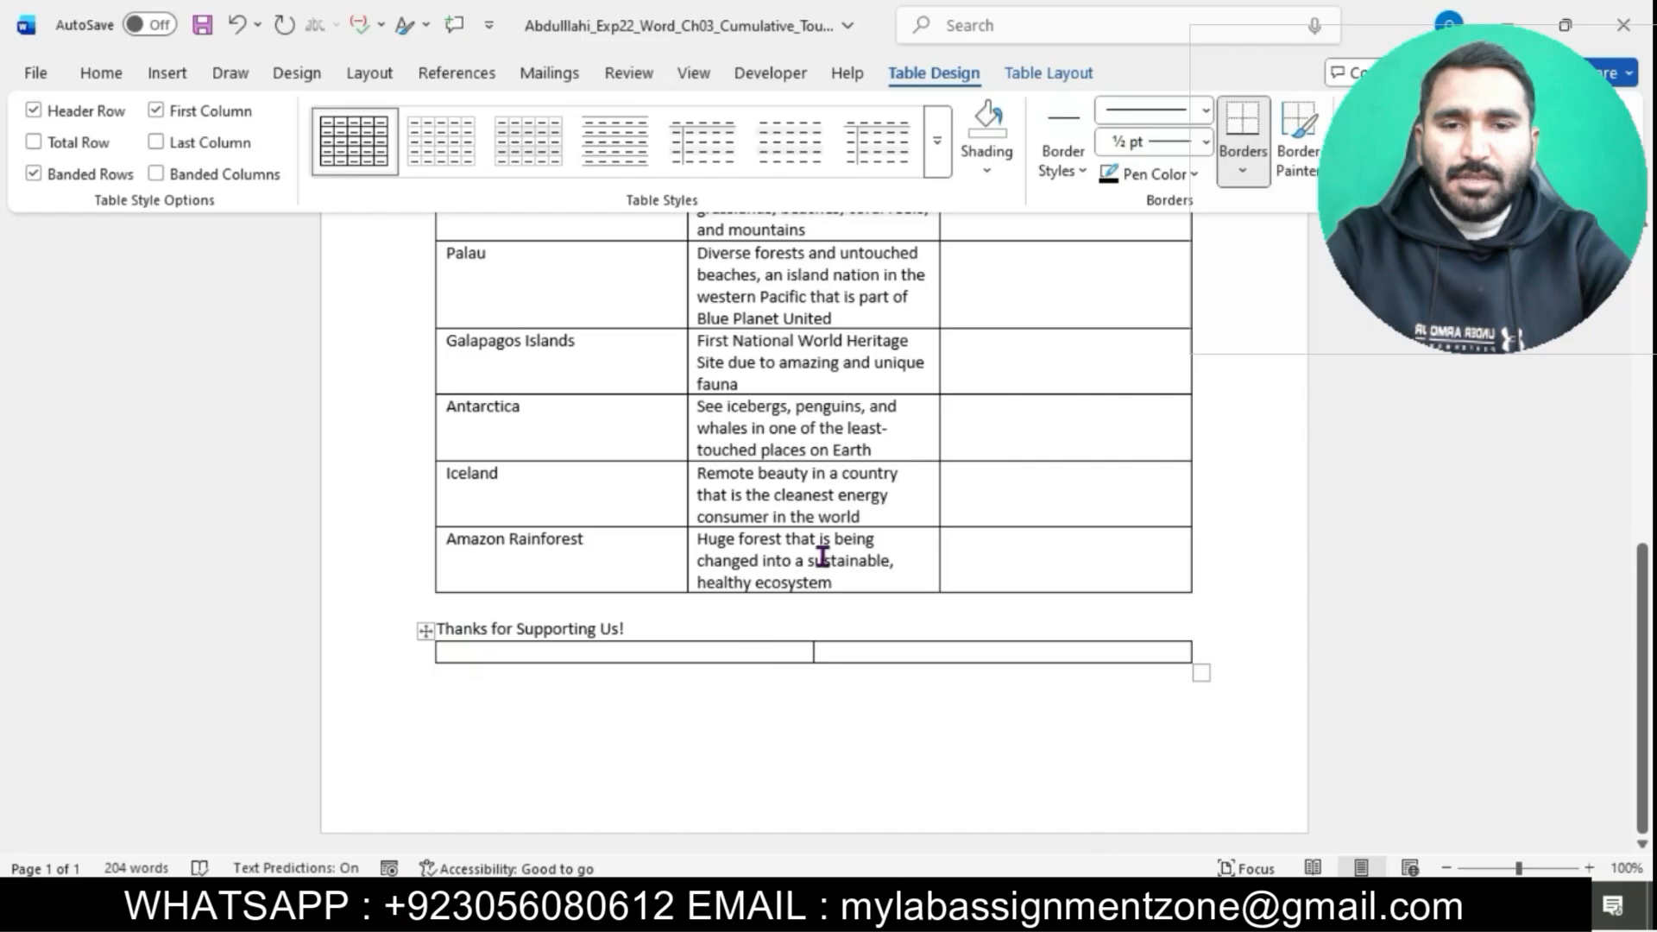
left_click(1056, 72)
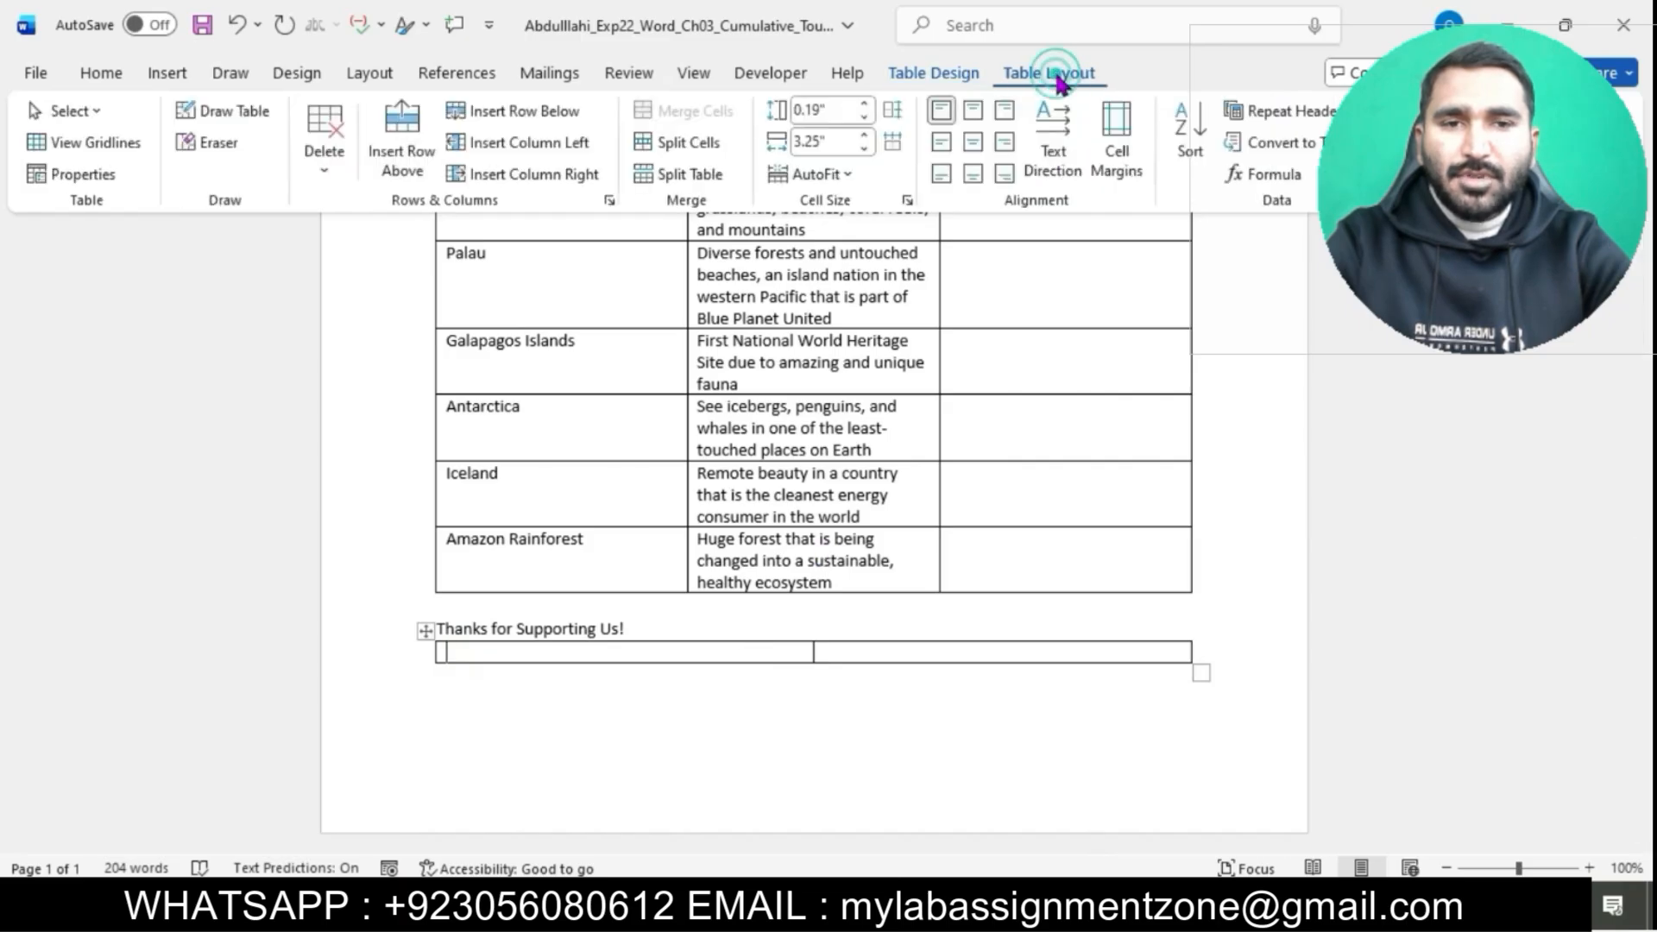
left_click(862, 151)
left_click(862, 151)
left_click(862, 151)
left_click(862, 151)
left_click(863, 148)
left_click(863, 148)
left_click(863, 149)
left_click(863, 148)
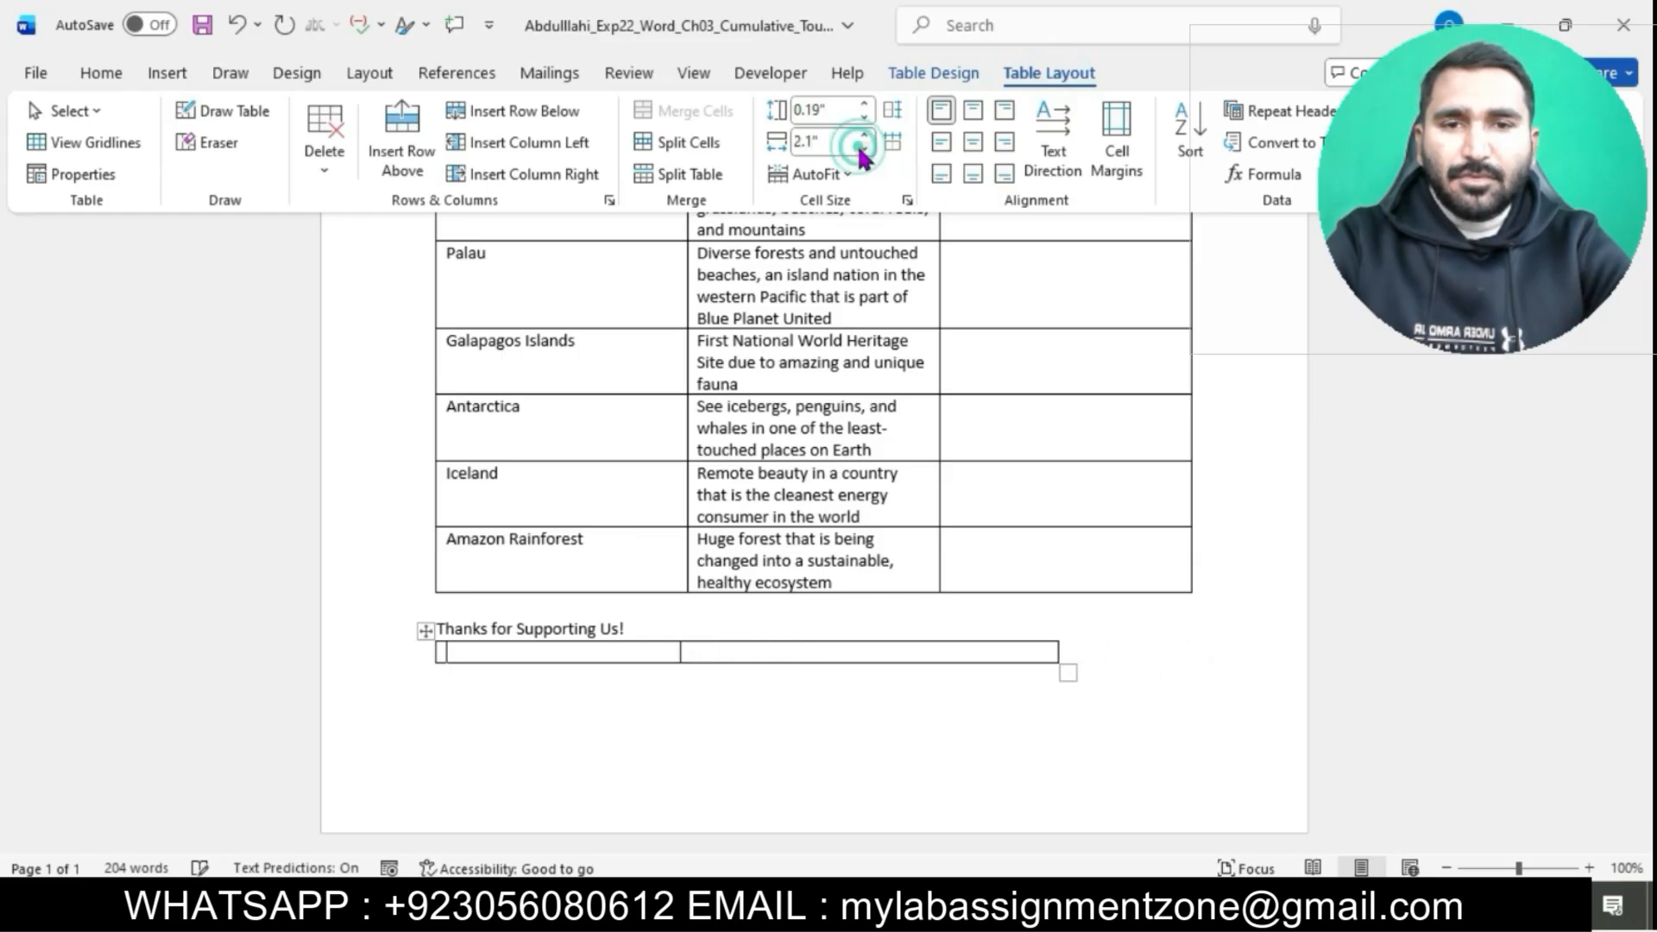
left_click(863, 148)
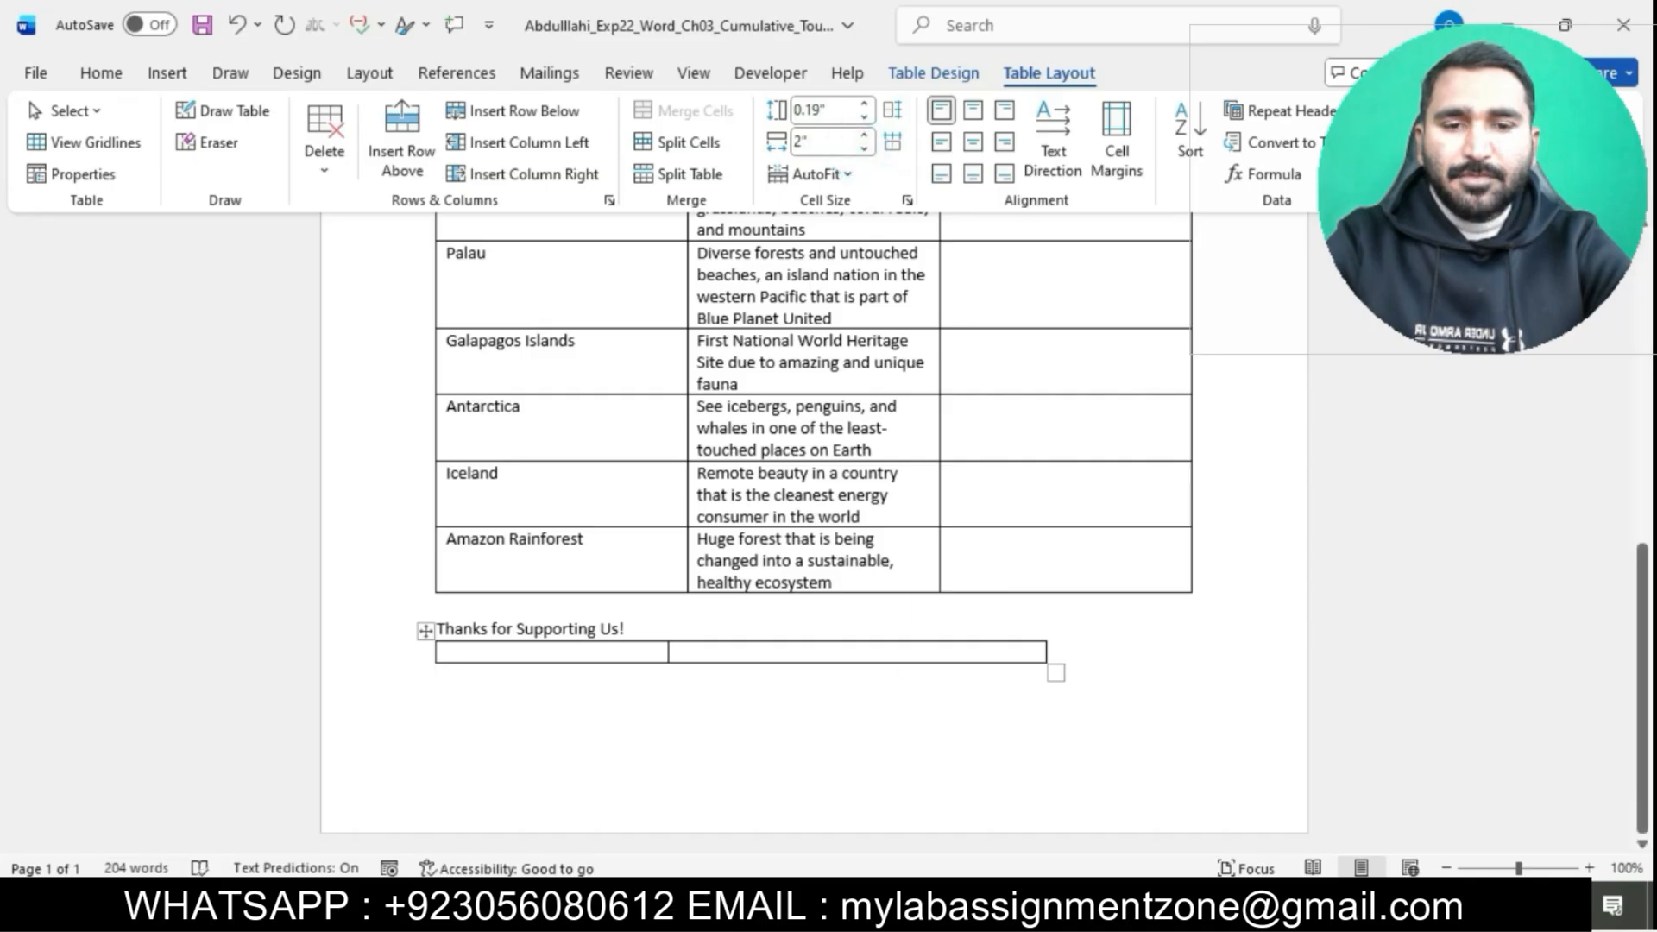
Following step 2's last sentence, apply the List Table 2 – Accent 6 style to the entire new table in the Tourism document
mouse_move(997, 916)
left_click(939, 826)
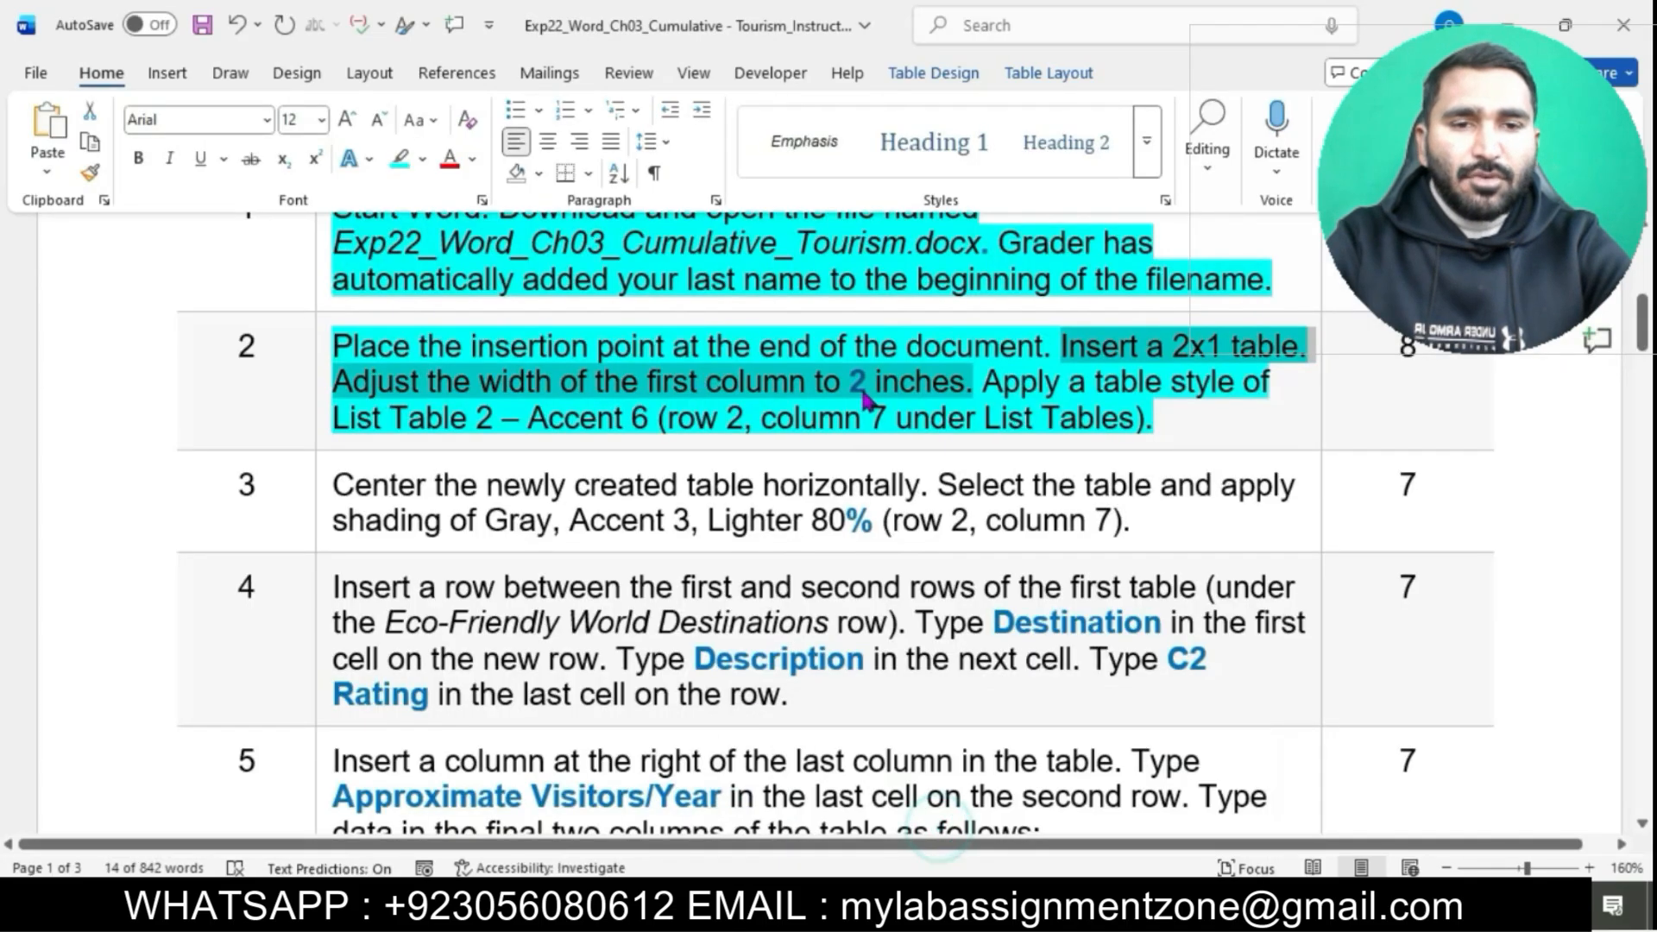
left_click_drag(992, 382, 1156, 417)
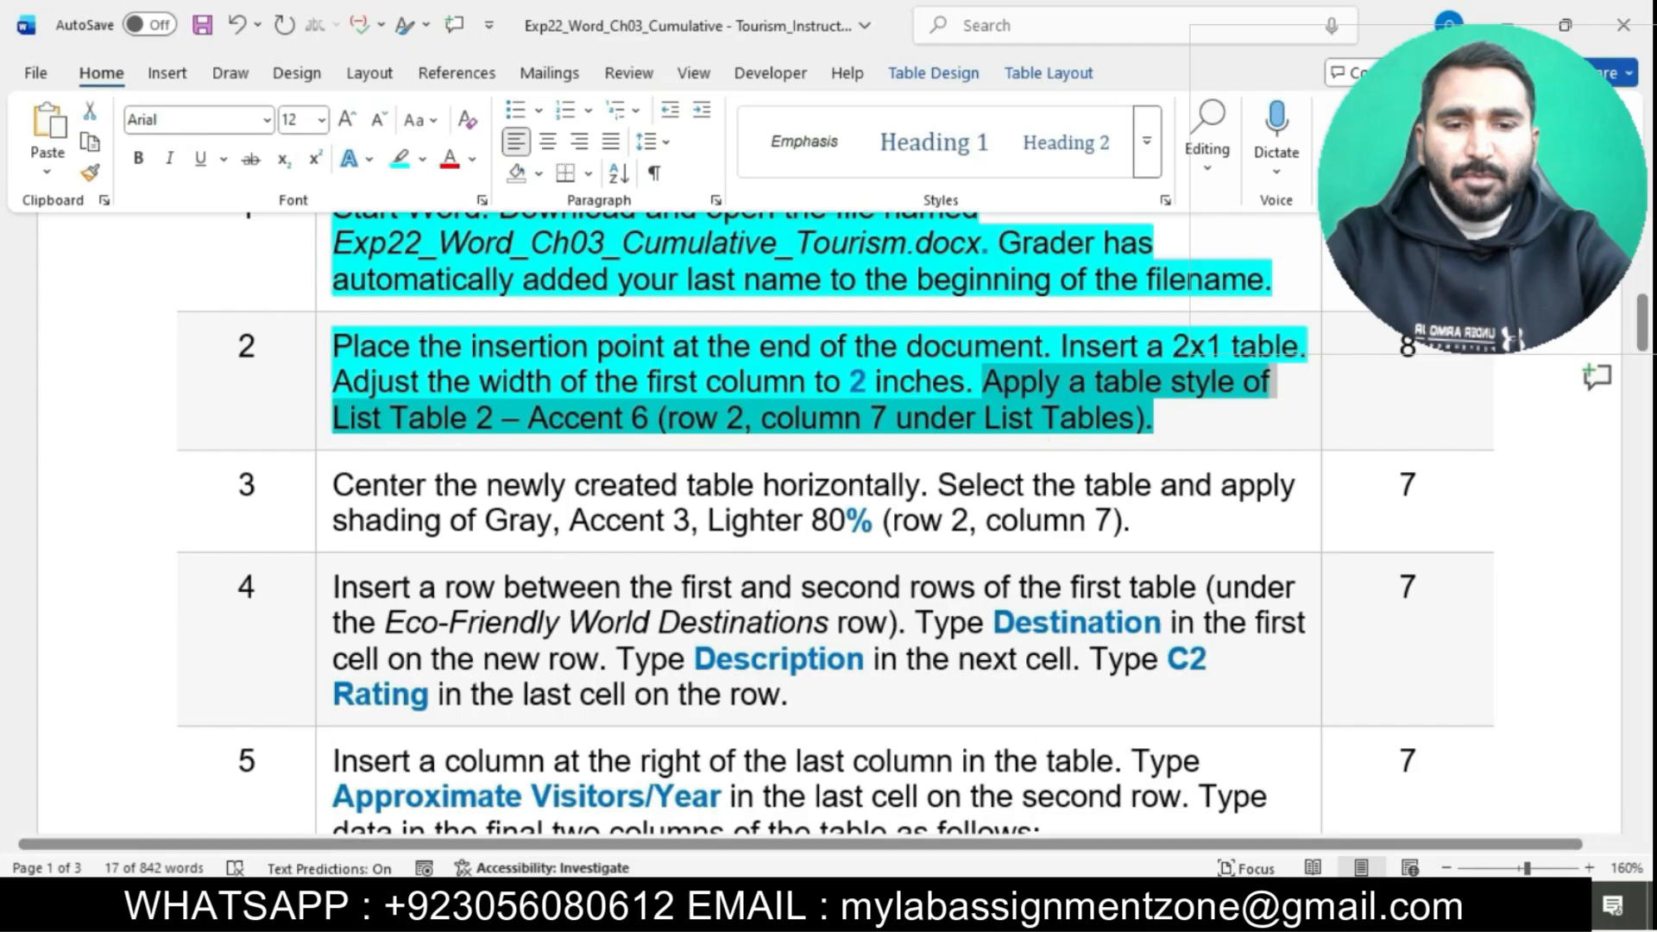
left_click(1086, 835)
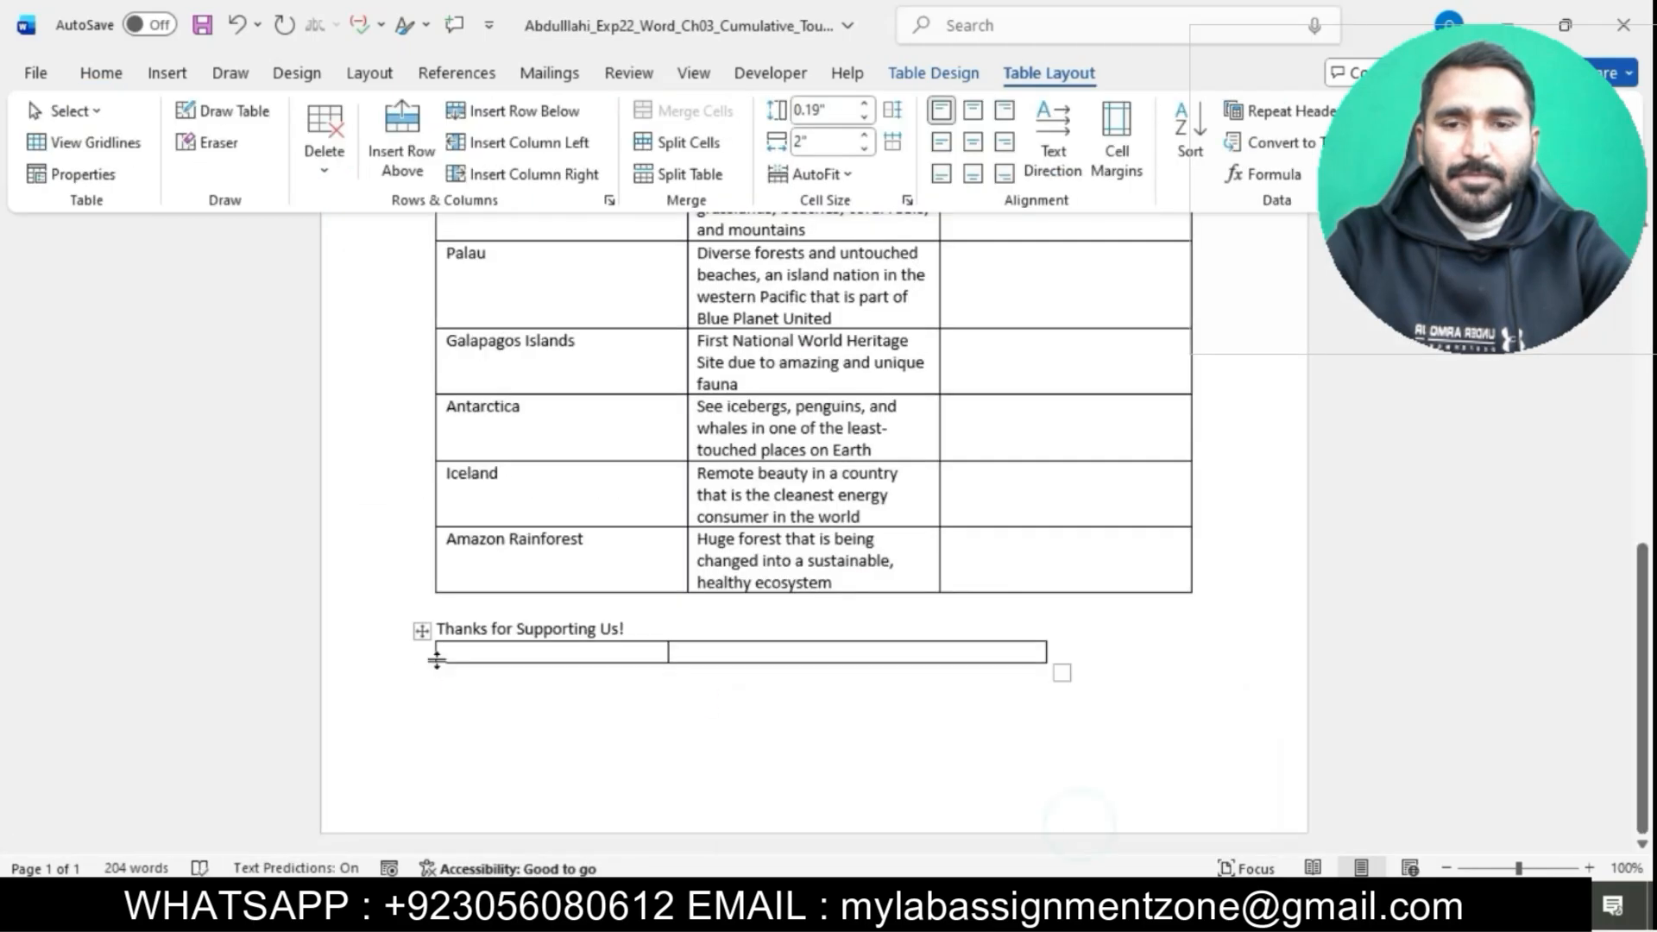
left_click(421, 628)
left_click(913, 69)
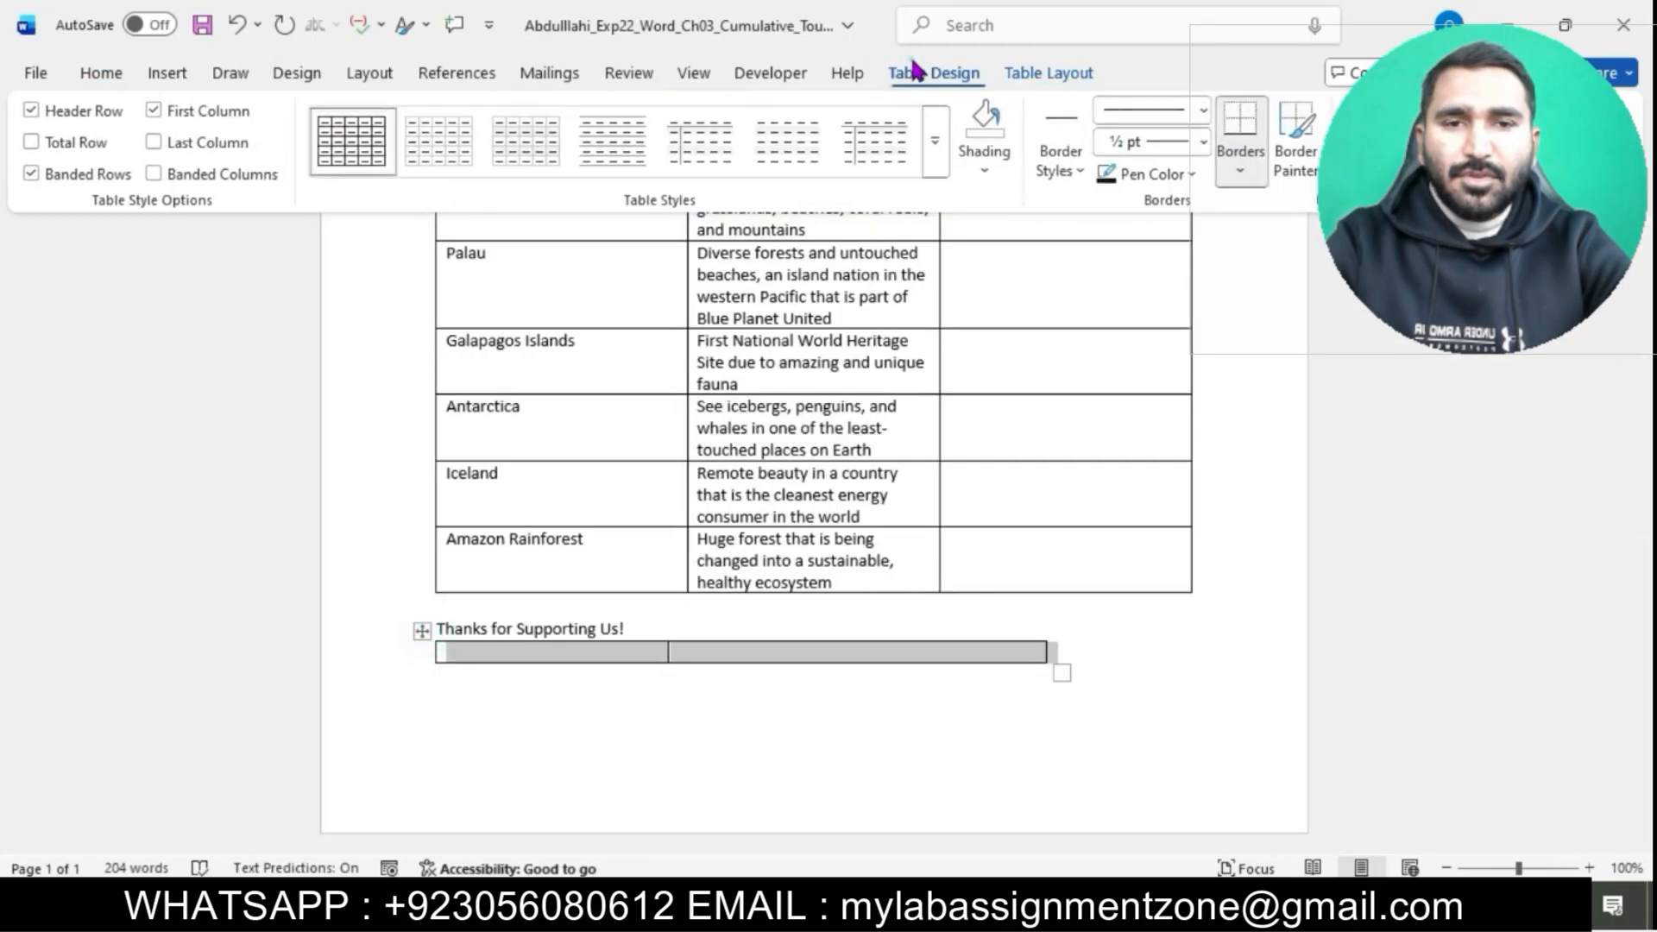
left_click(932, 147)
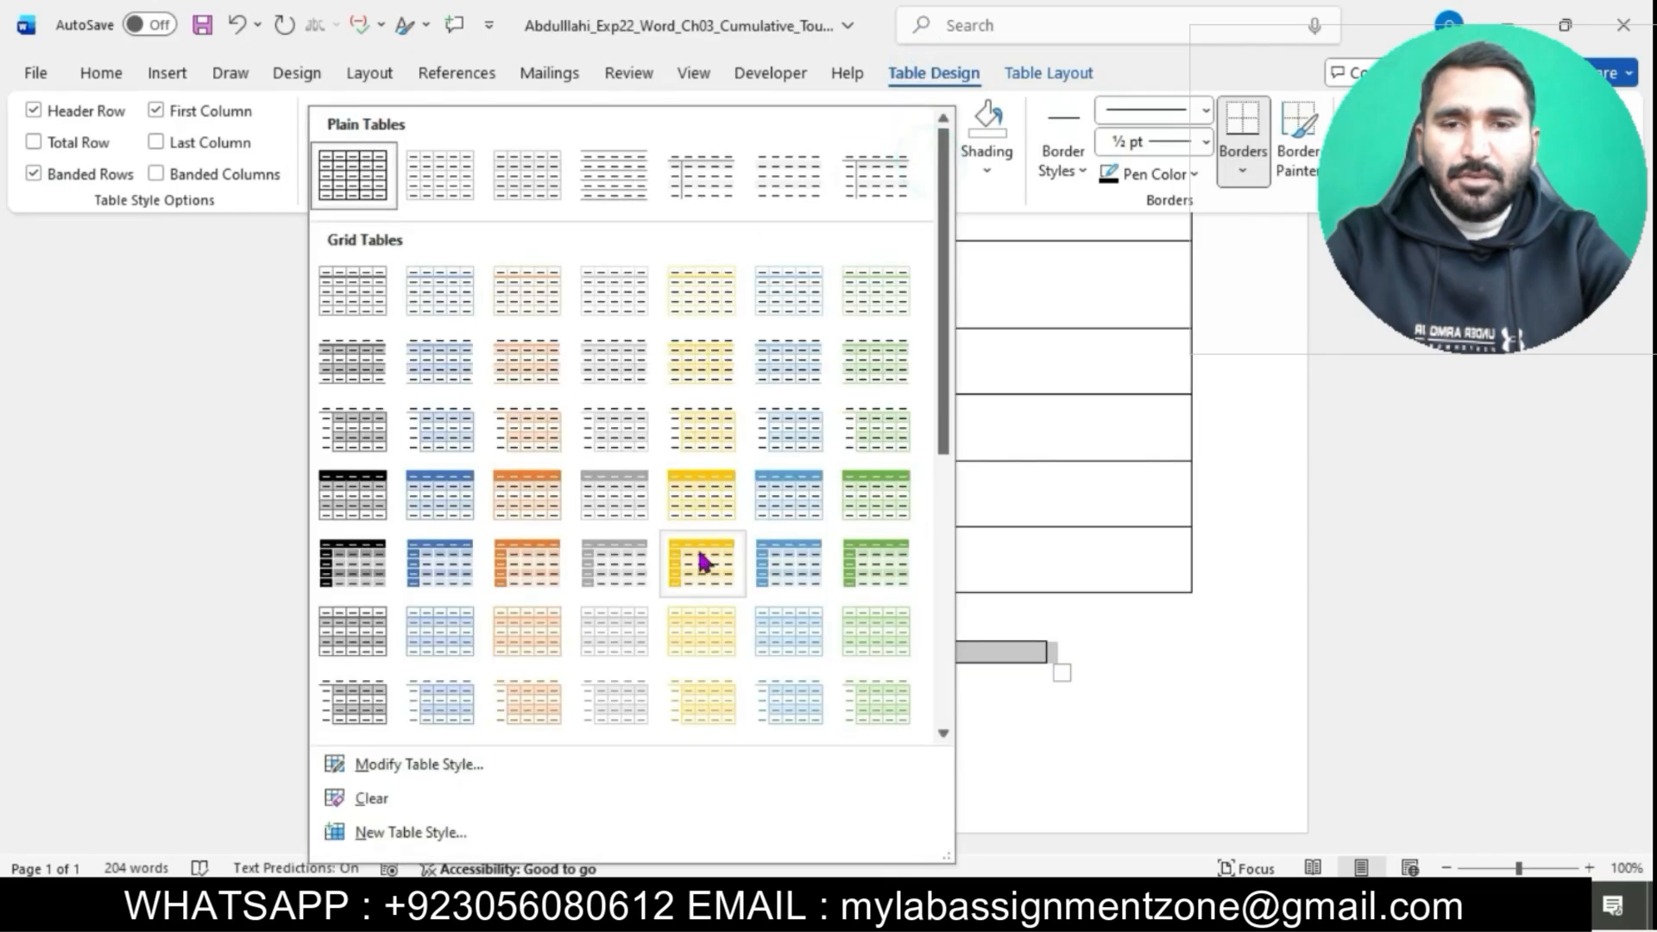
scroll(700, 560, "down", 5)
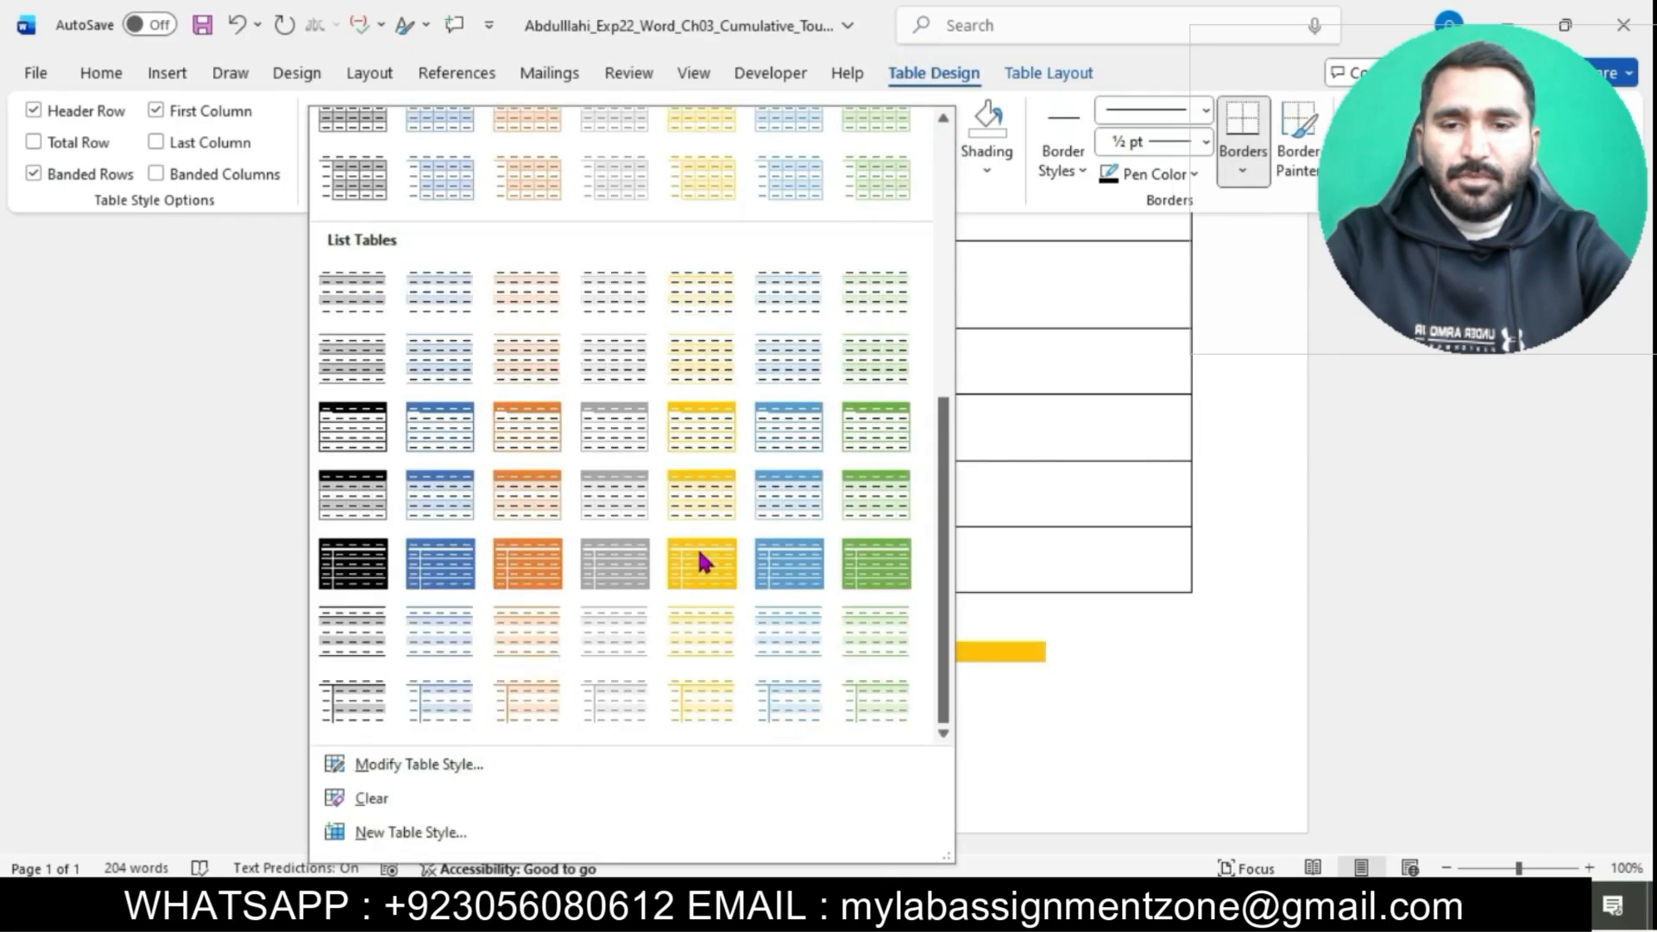
left_click(884, 375)
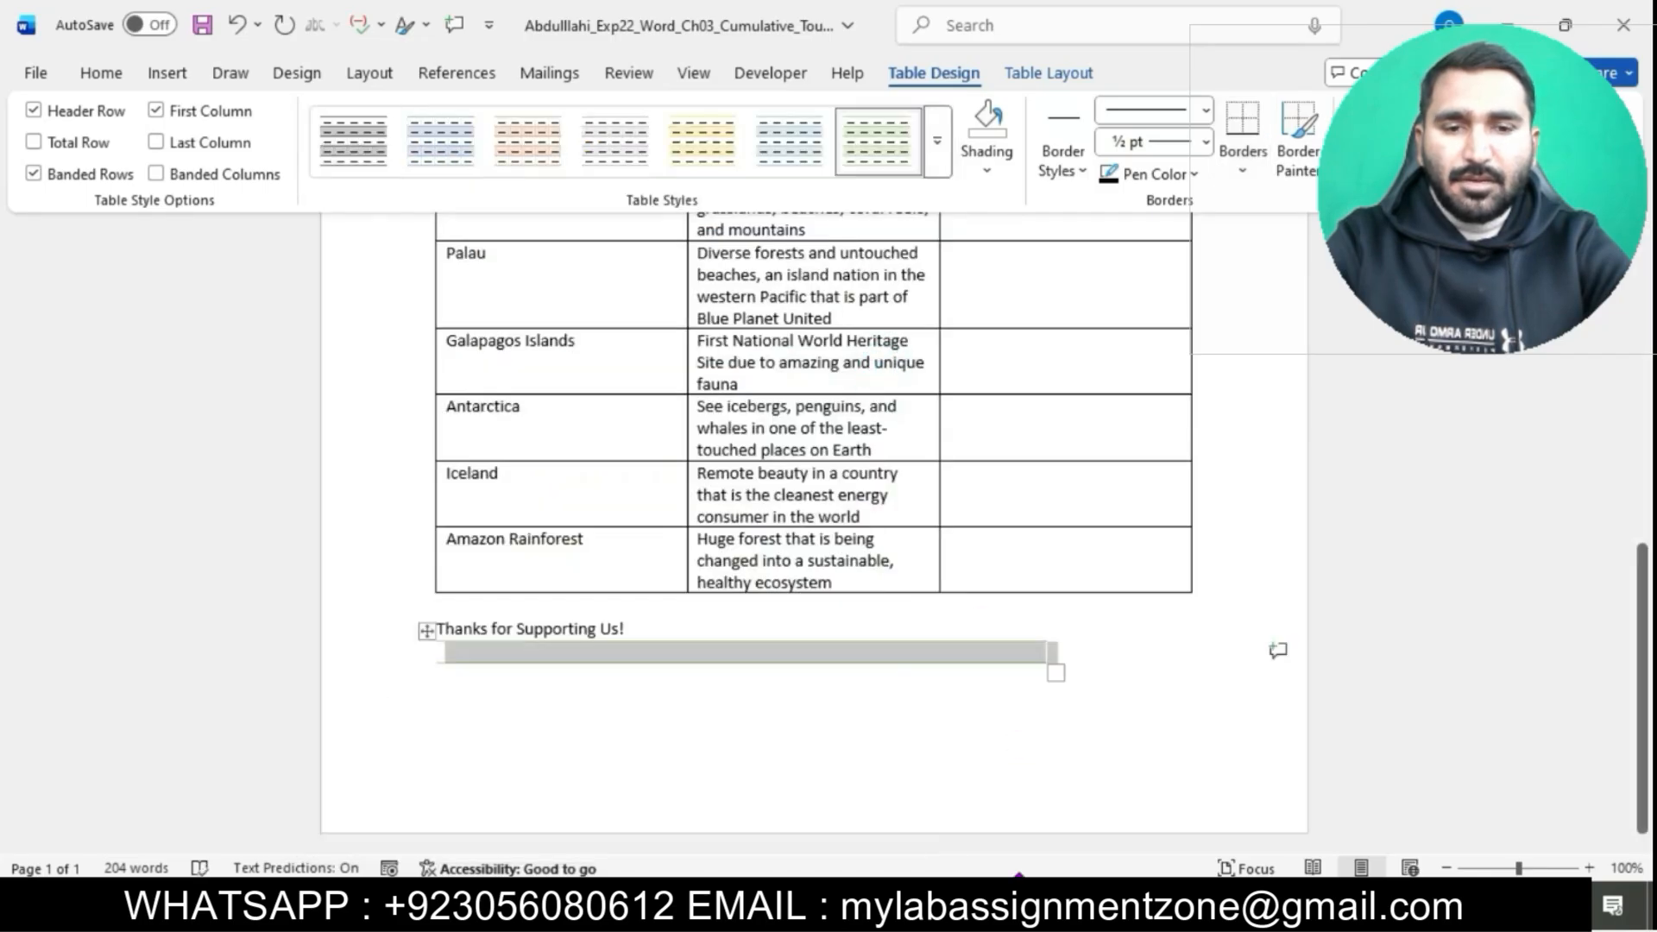
Return to the instructions document and highlight the step 3 instruction text in turquoise
mouse_move(997, 904)
left_click(948, 828)
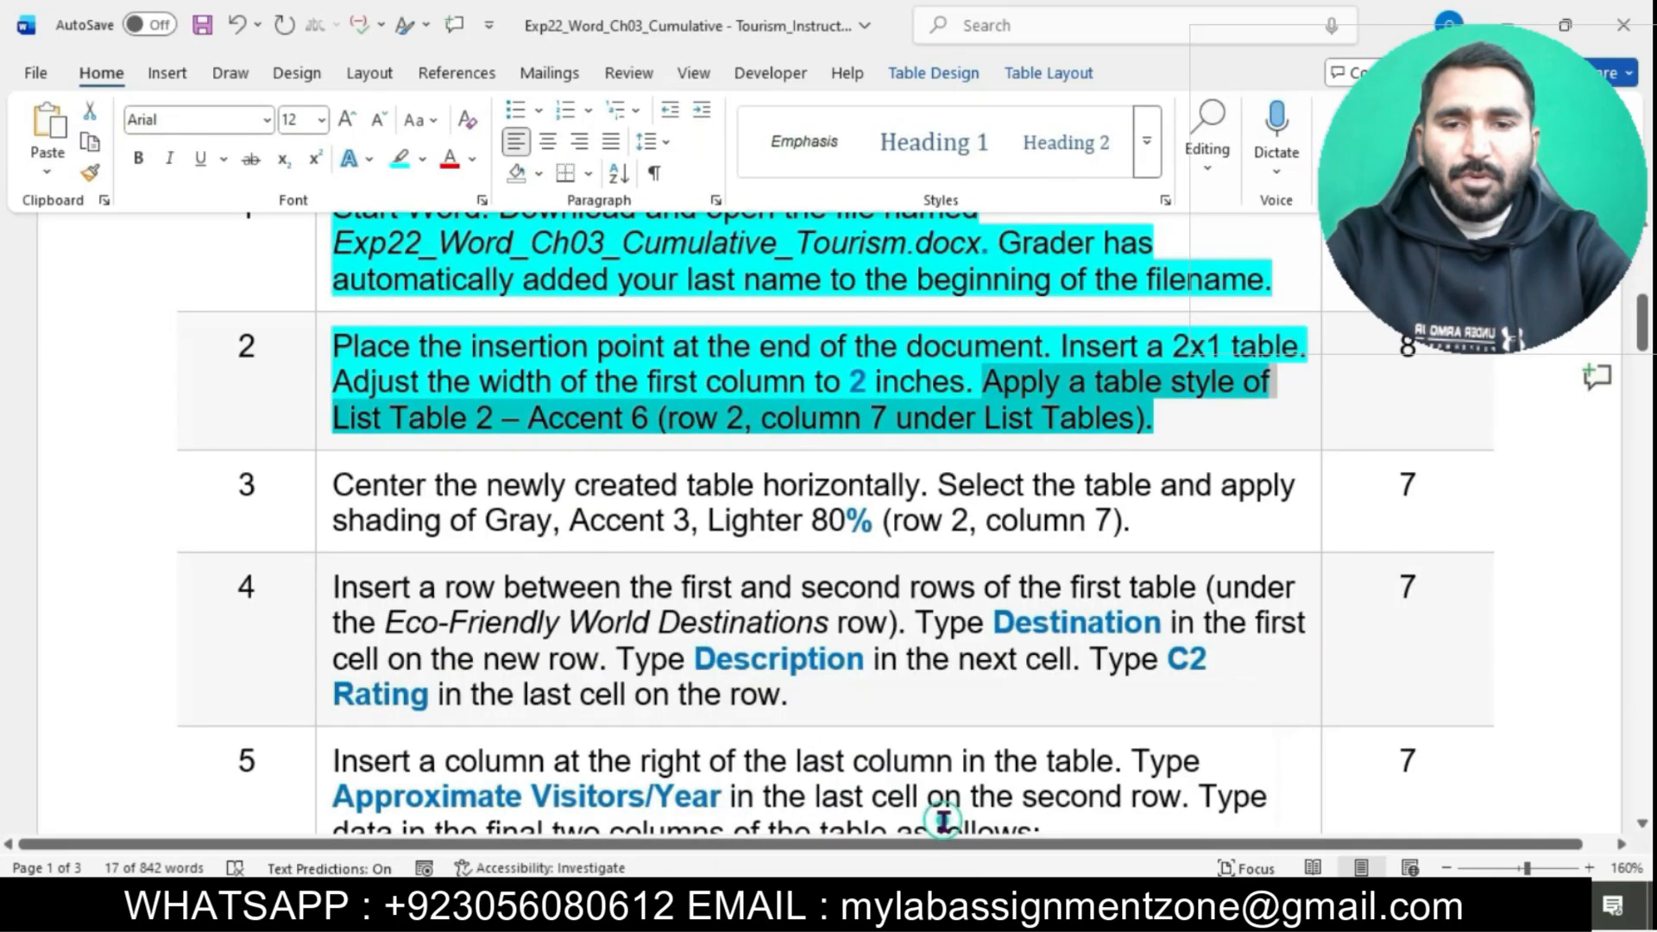
left_click(938, 420)
scroll(936, 414, "down", 2)
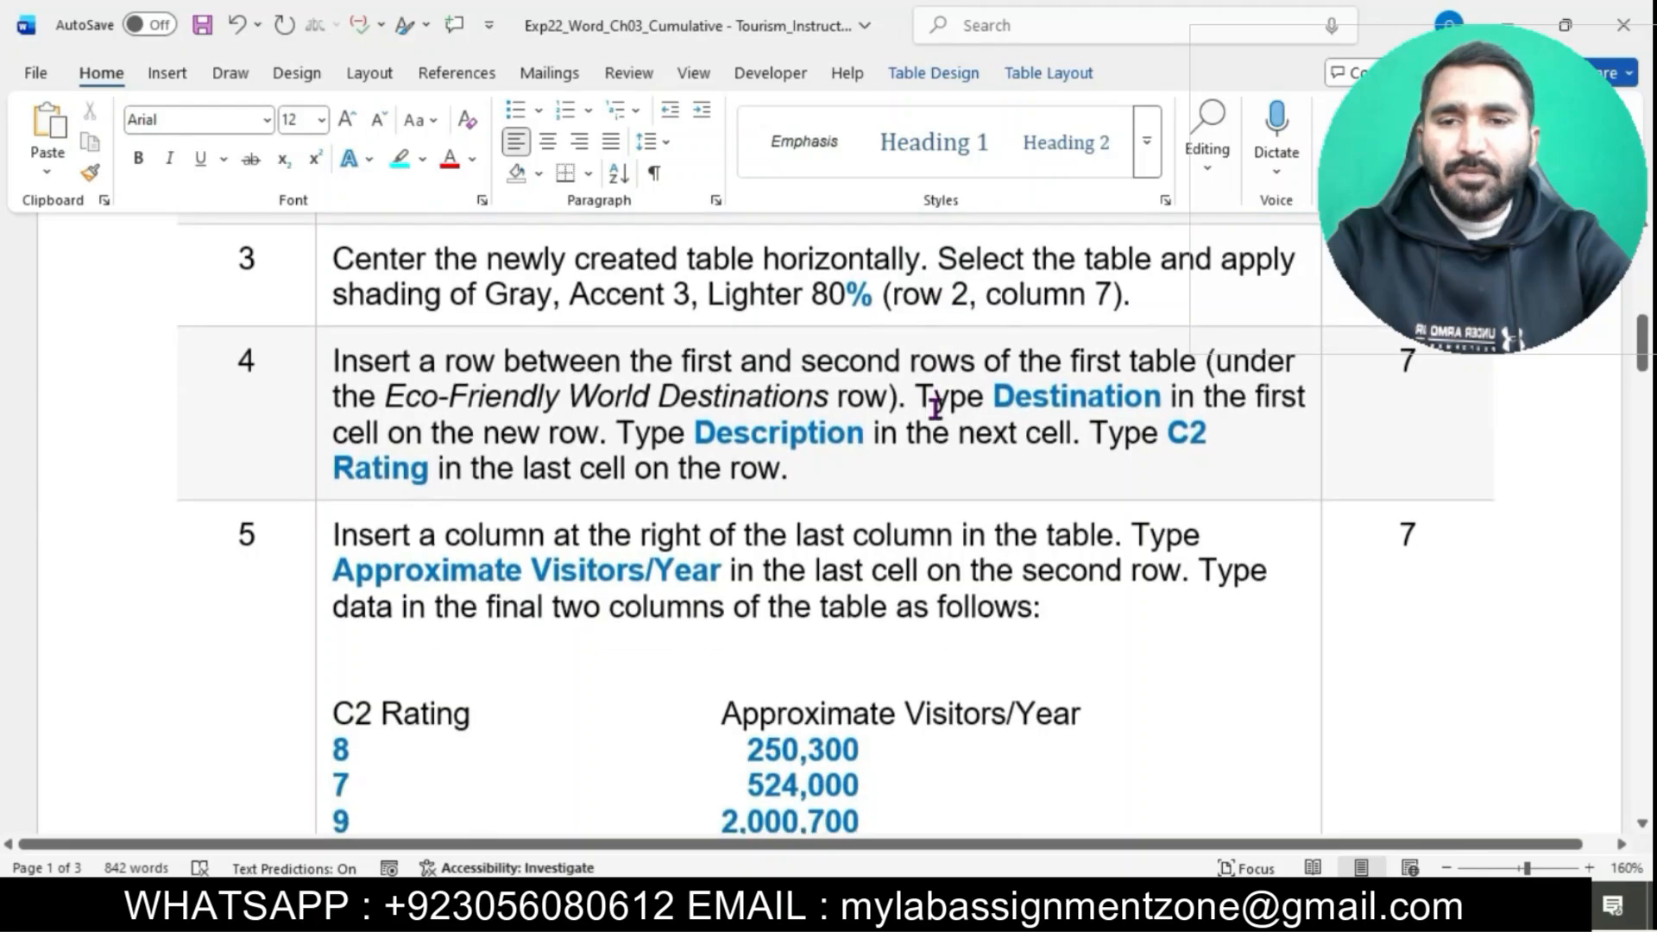
left_click(326, 259)
left_click(431, 225)
left_click(435, 248)
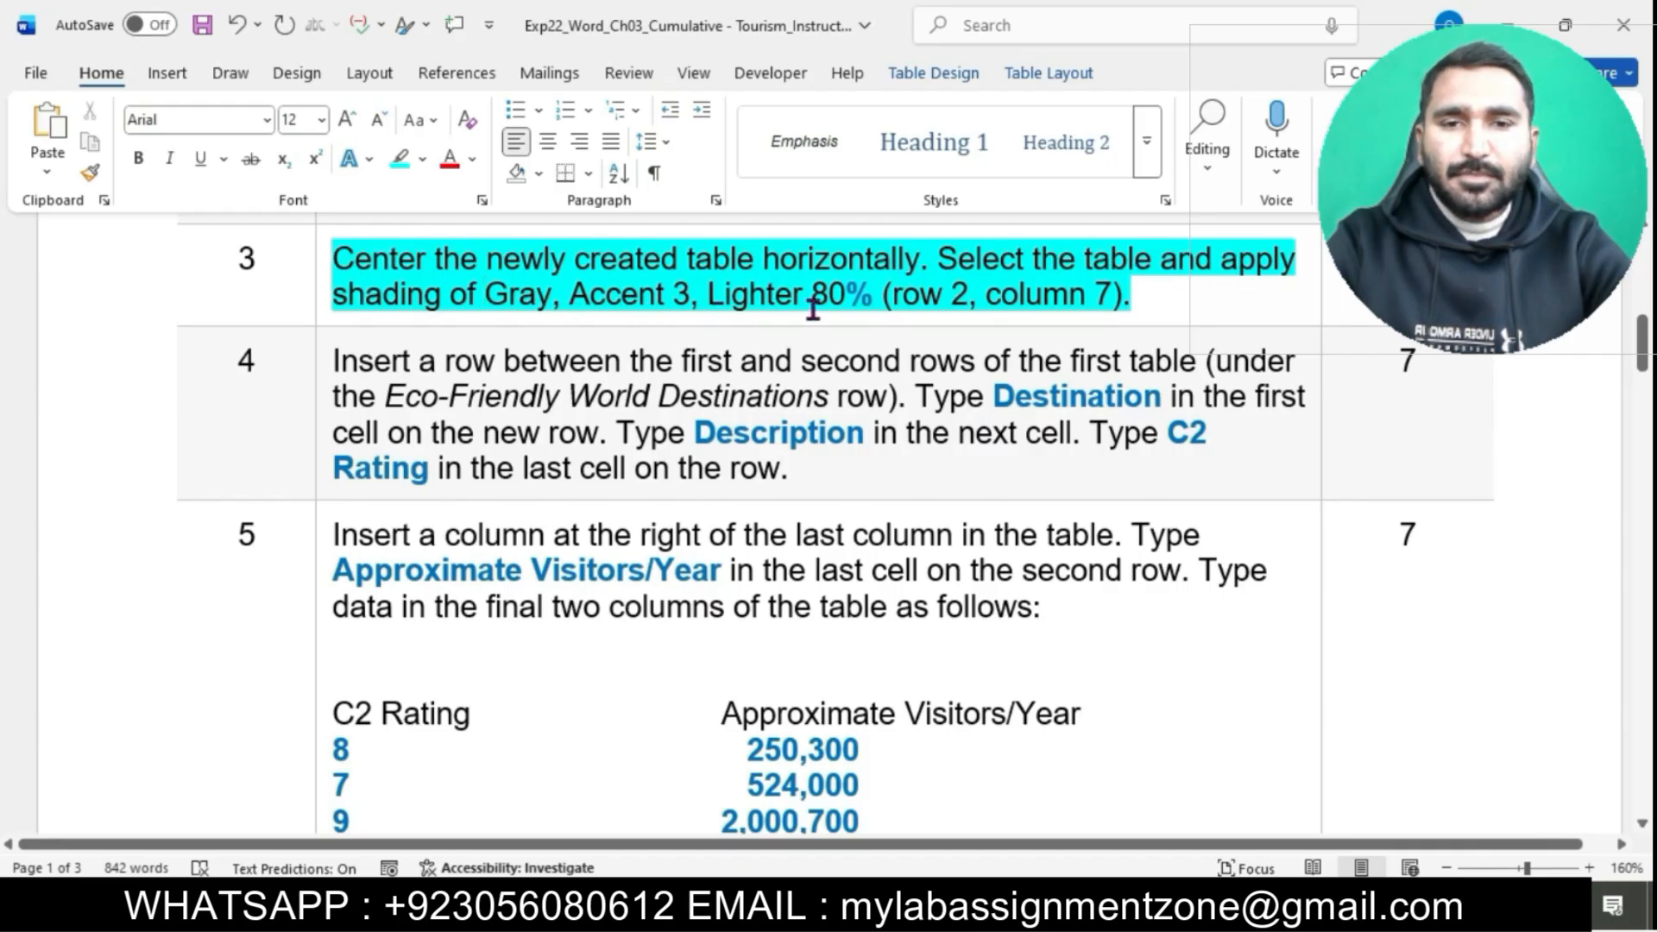
Following step 3's first sentence, center the new 2x1 table horizontally in the Tourism document
left_click_drag(342, 259, 898, 263)
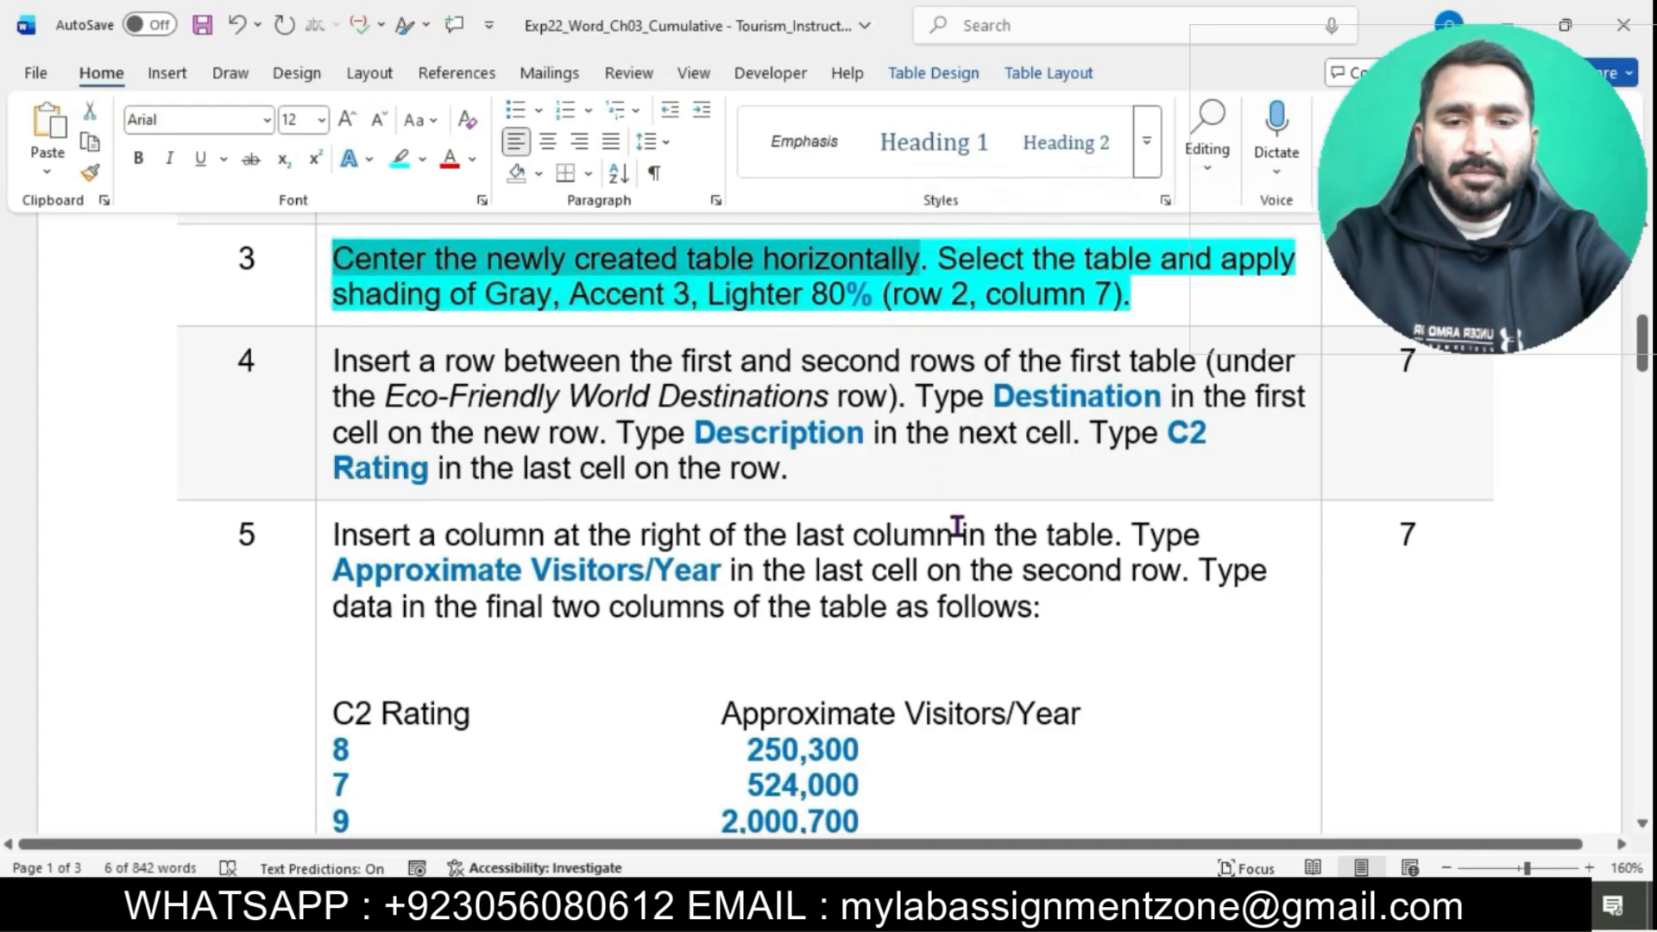
mouse_move(997, 914)
left_click(1092, 845)
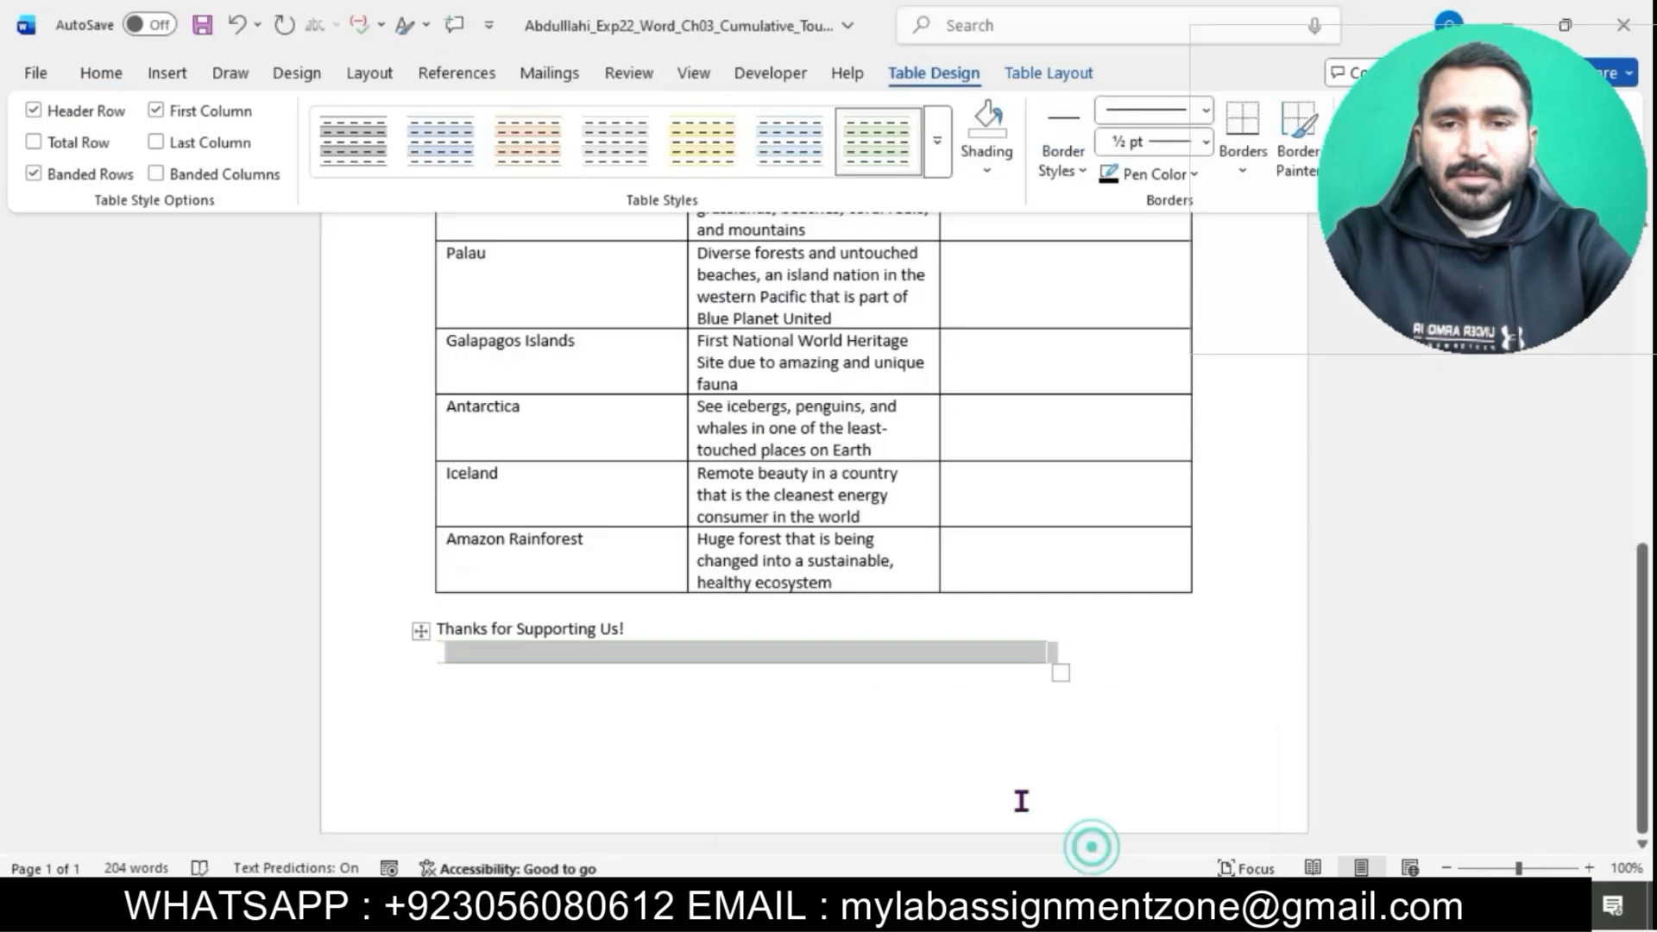
left_click(101, 72)
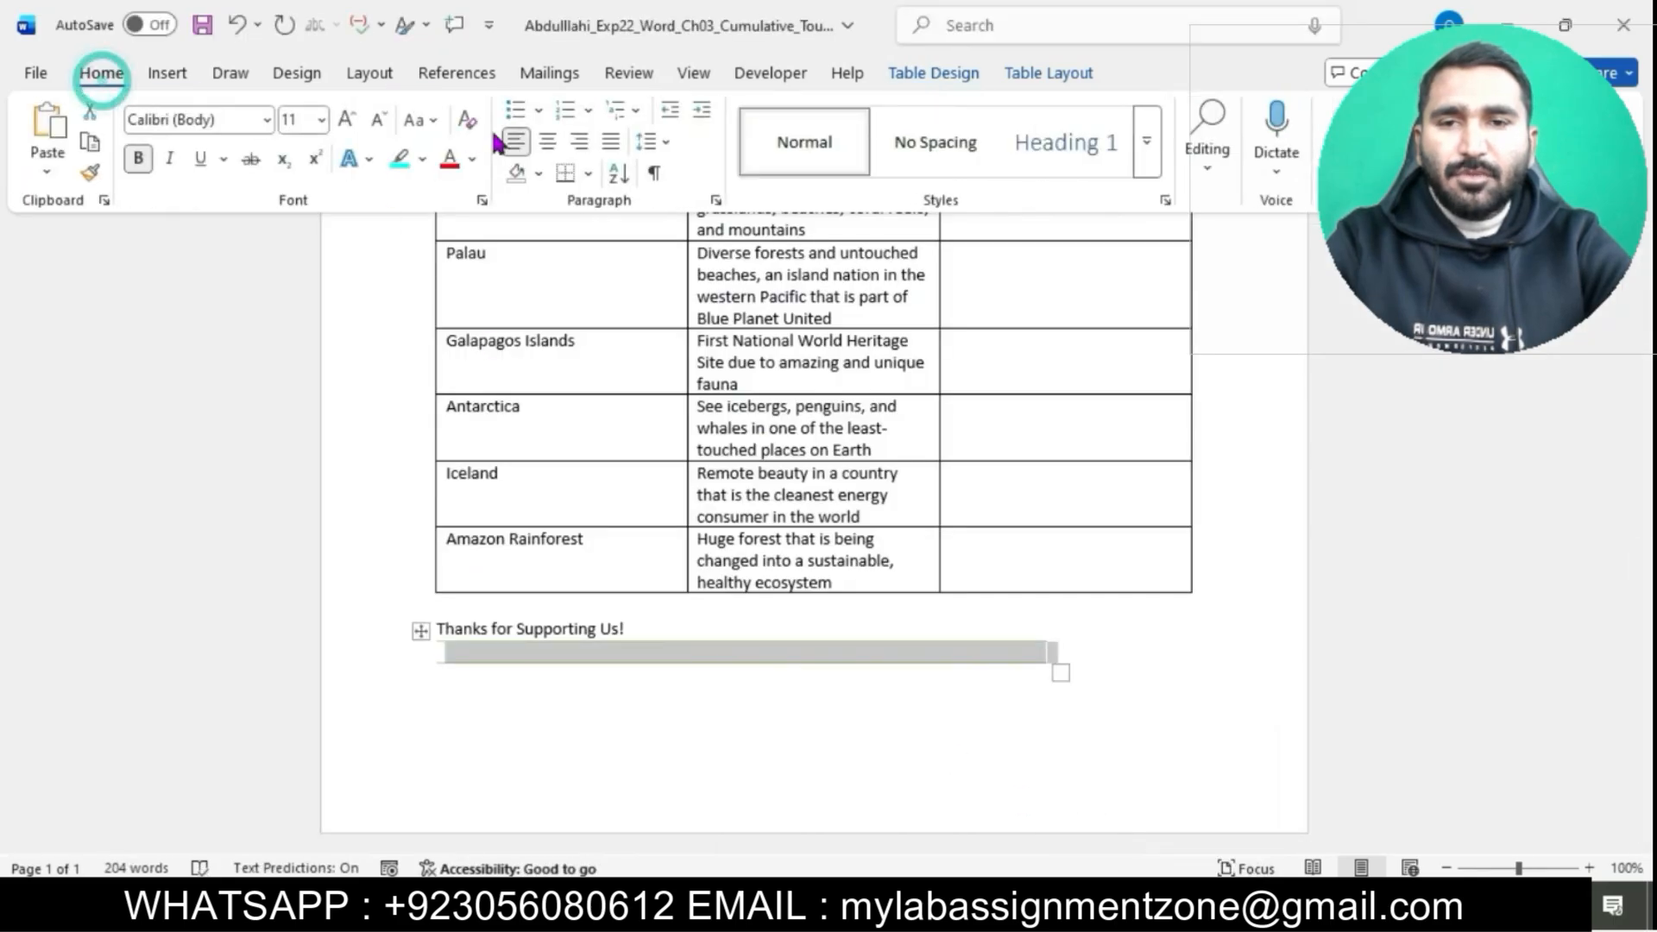
left_click(548, 141)
Read the rest of step 3 in the instructions, and shade the new table with Gray, Accent 3, Lighter 80%
mouse_move(997, 915)
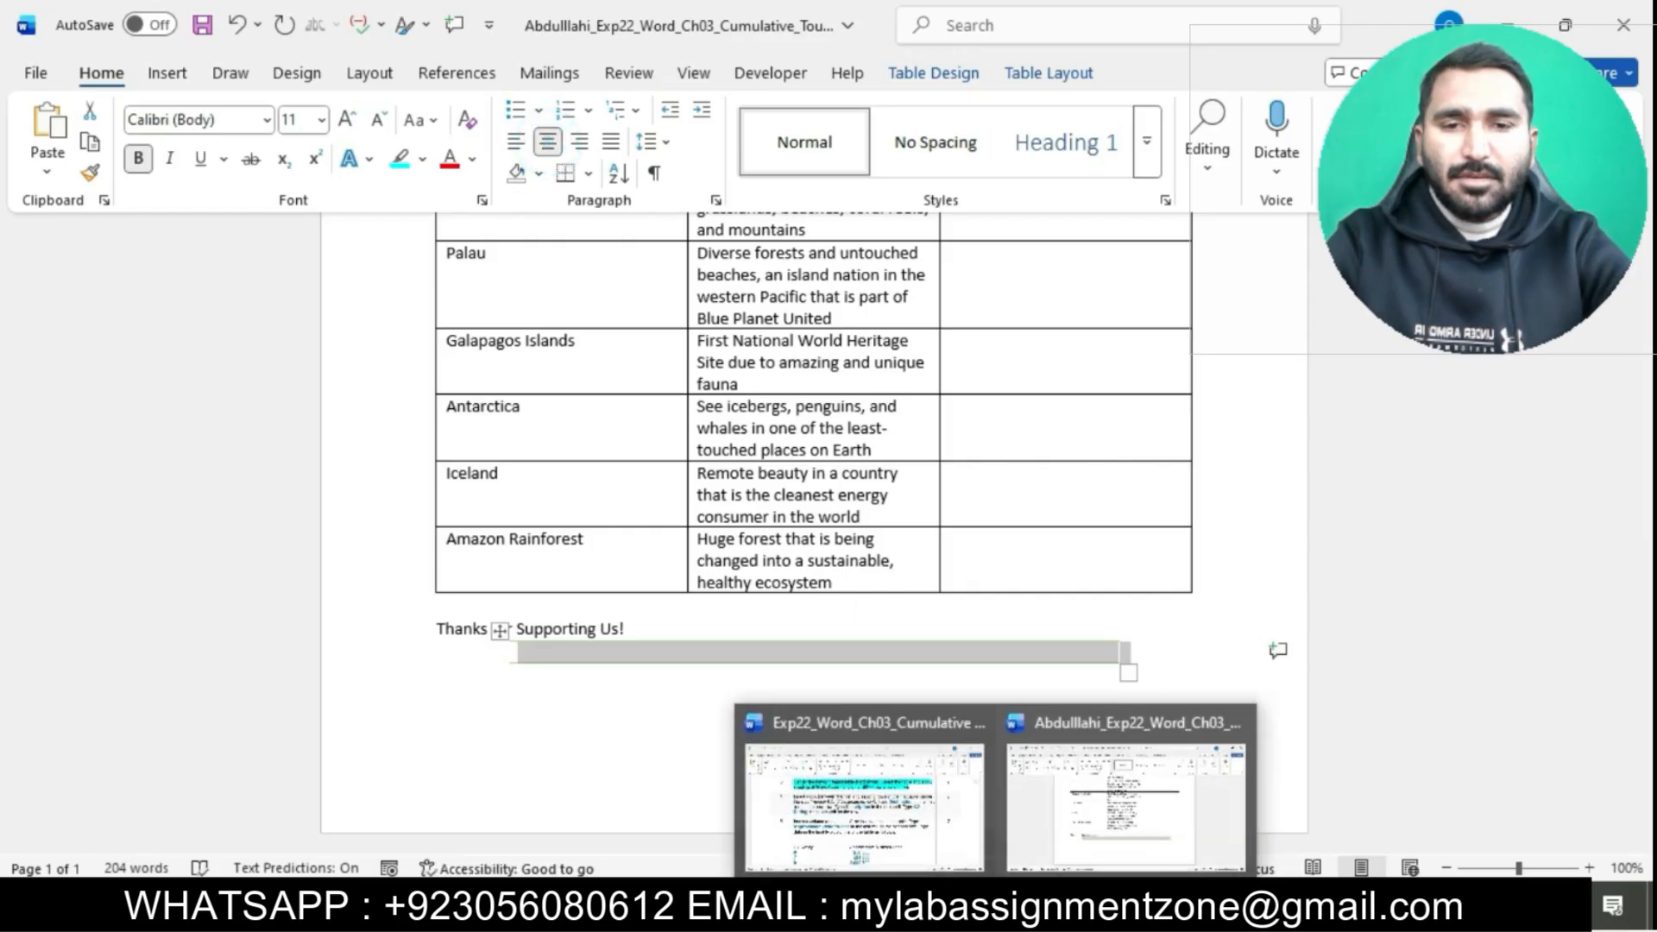
left_click(928, 799)
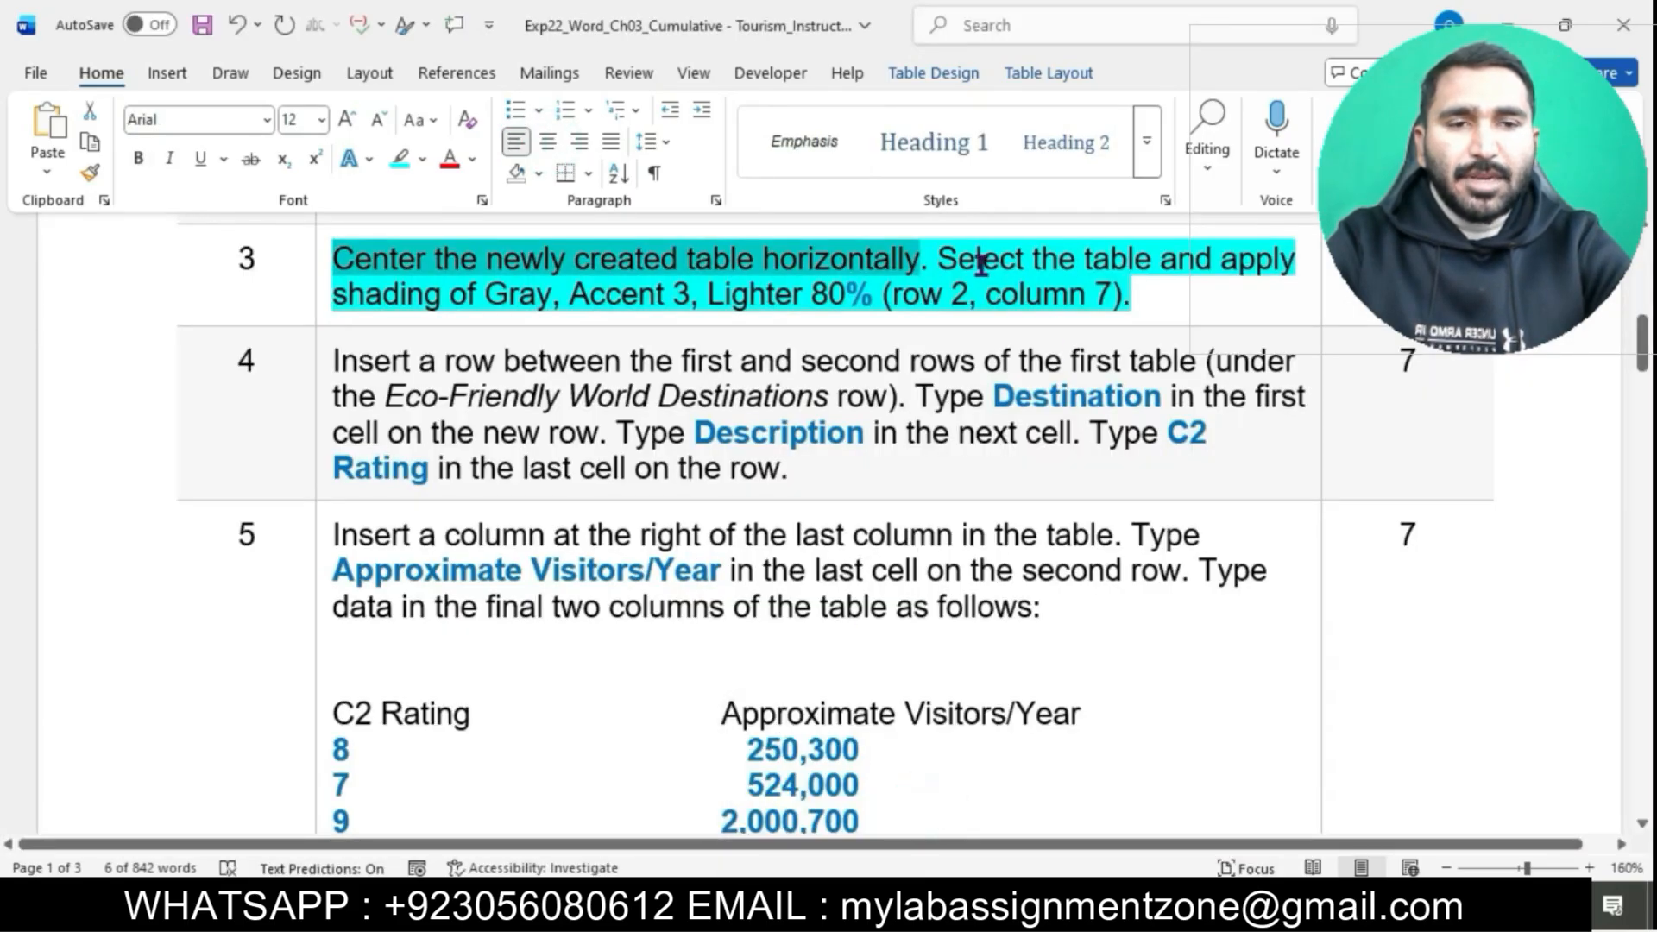
mouse_move(946, 259)
left_mouse_down()
mouse_move(1191, 307)
mouse_move(1073, 292)
mouse_move(1157, 270)
mouse_move(1260, 278)
left_mouse_up()
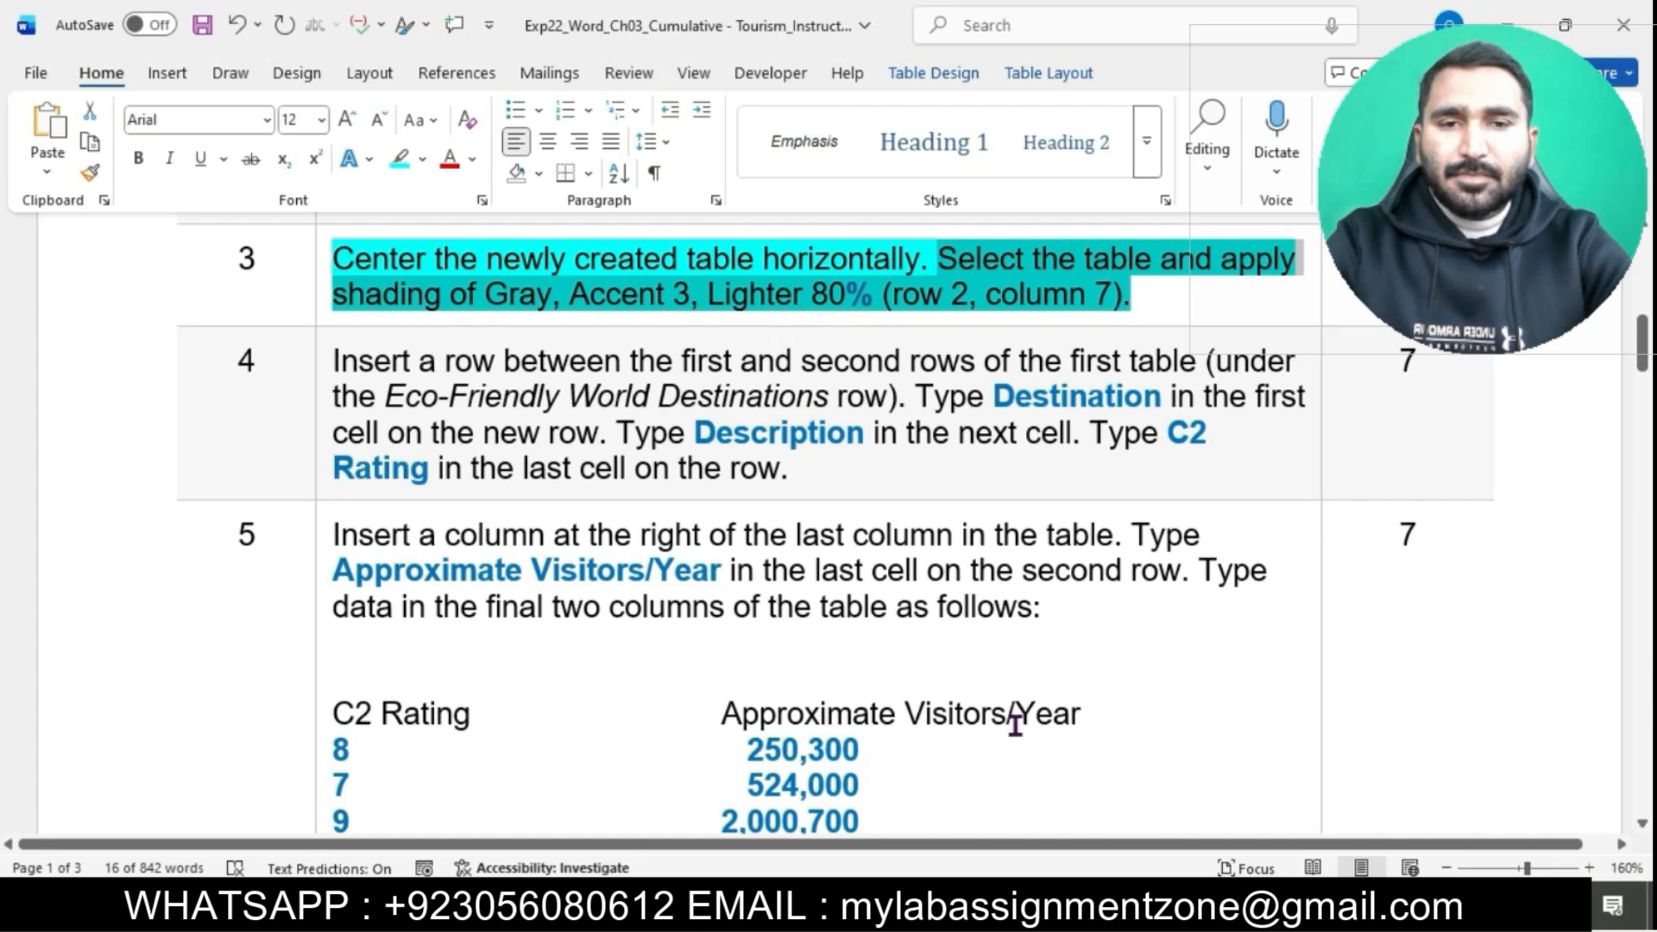
mouse_move(1079, 913)
left_click(1092, 821)
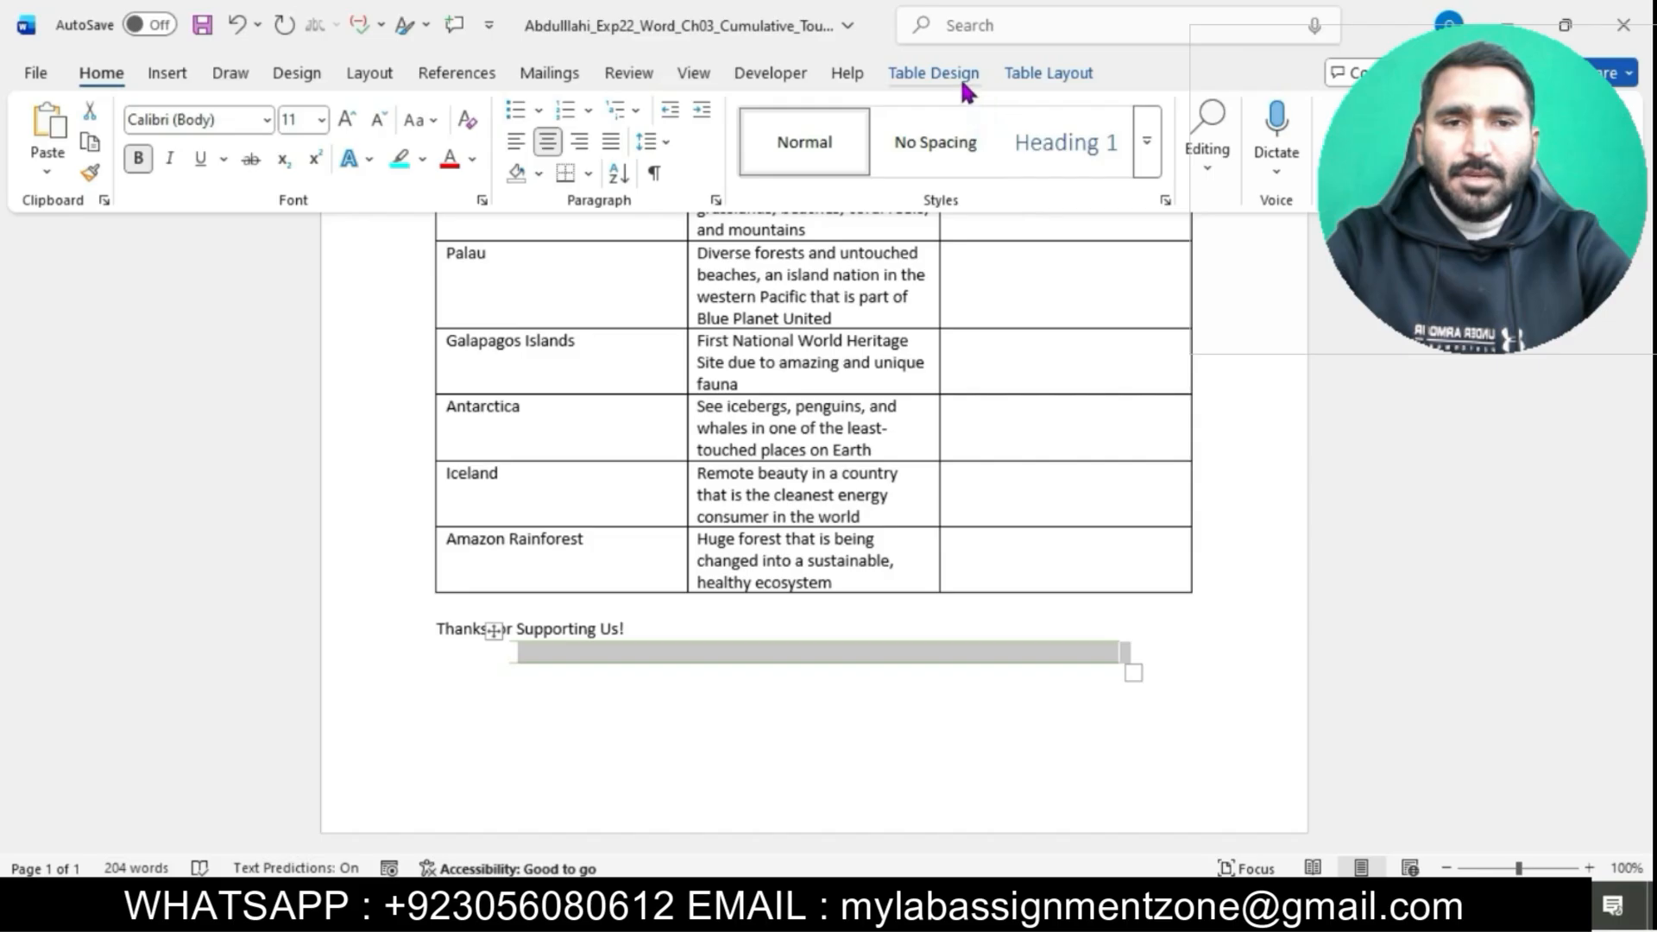
left_click(1002, 70)
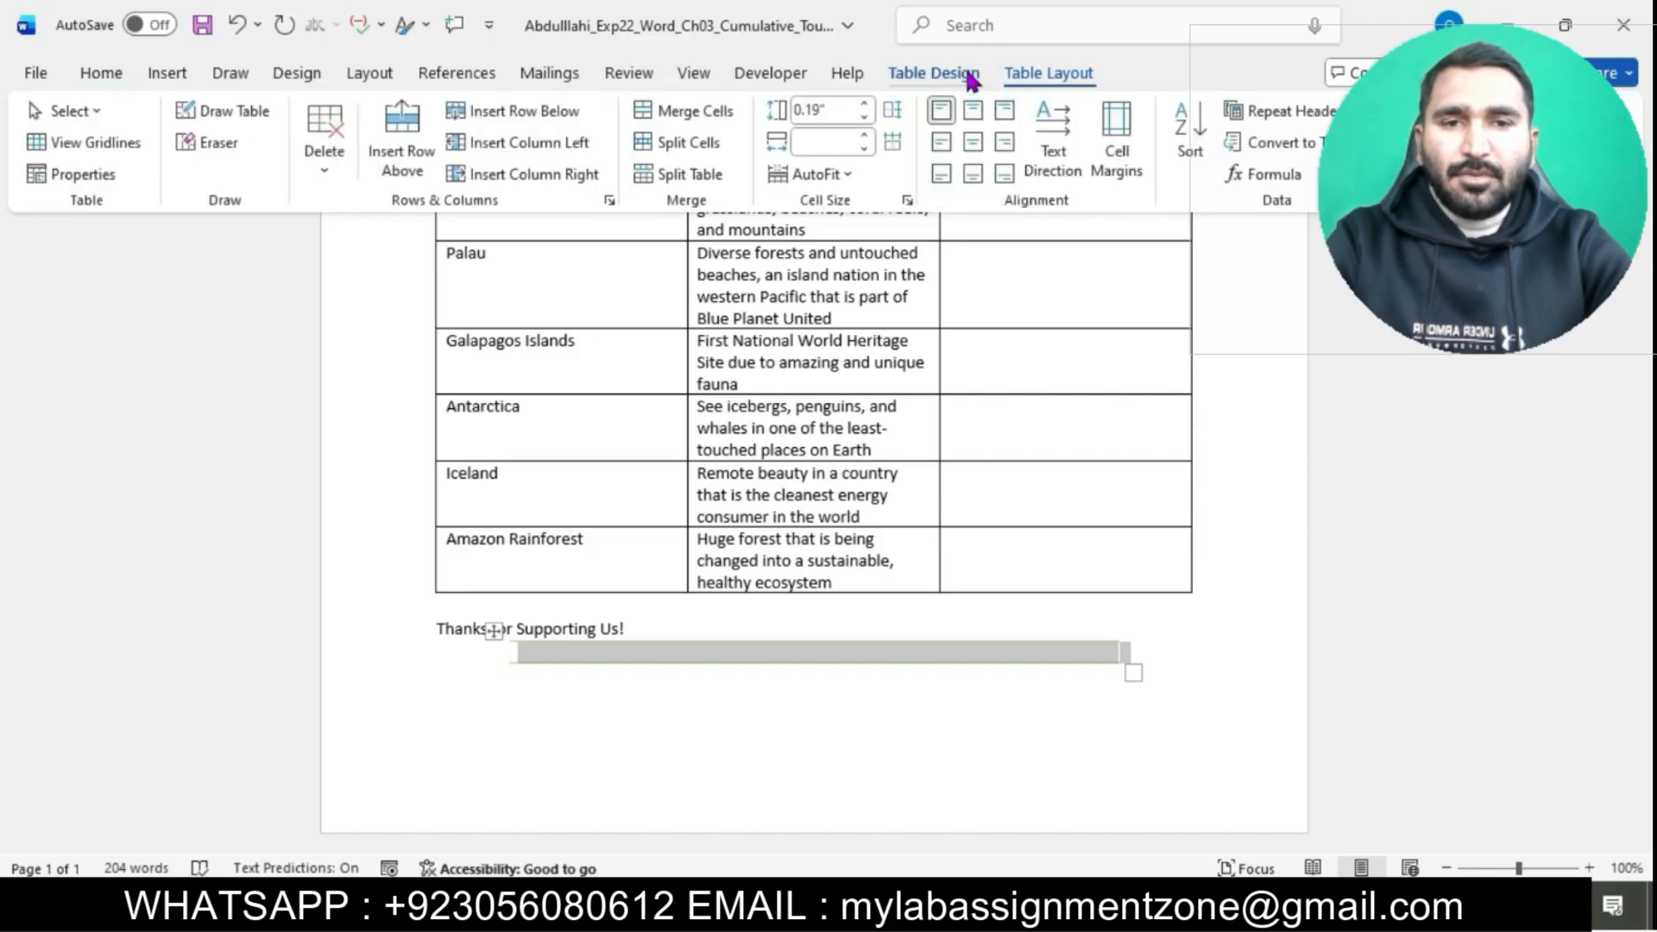
left_click(968, 74)
left_click(986, 156)
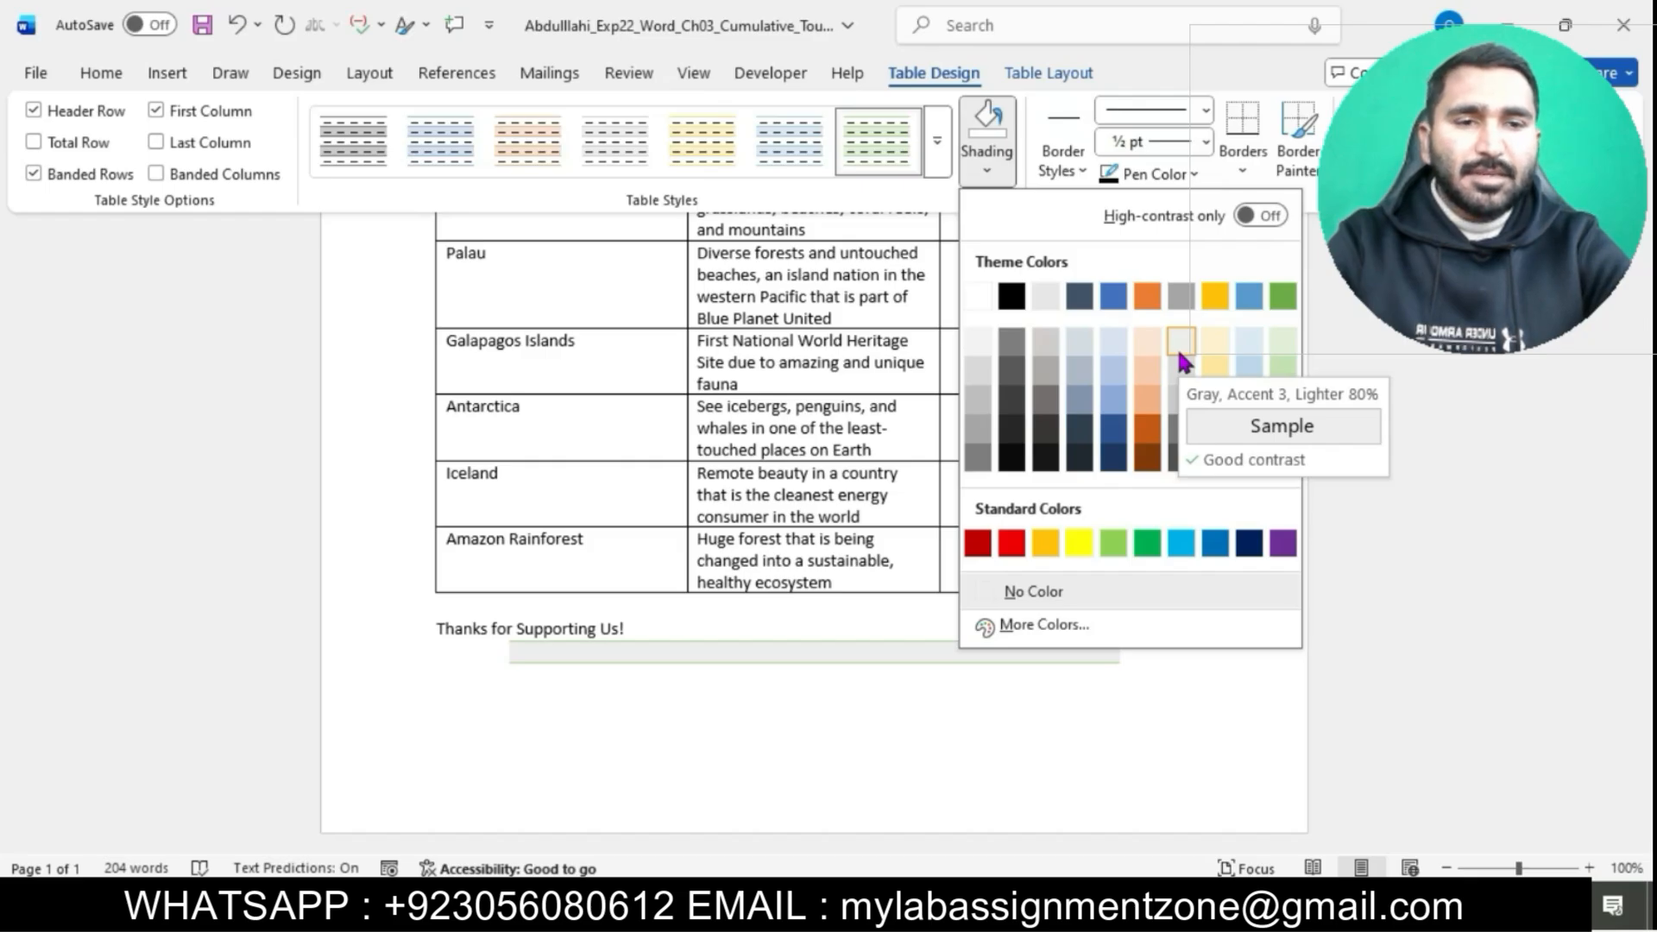
left_click(1179, 349)
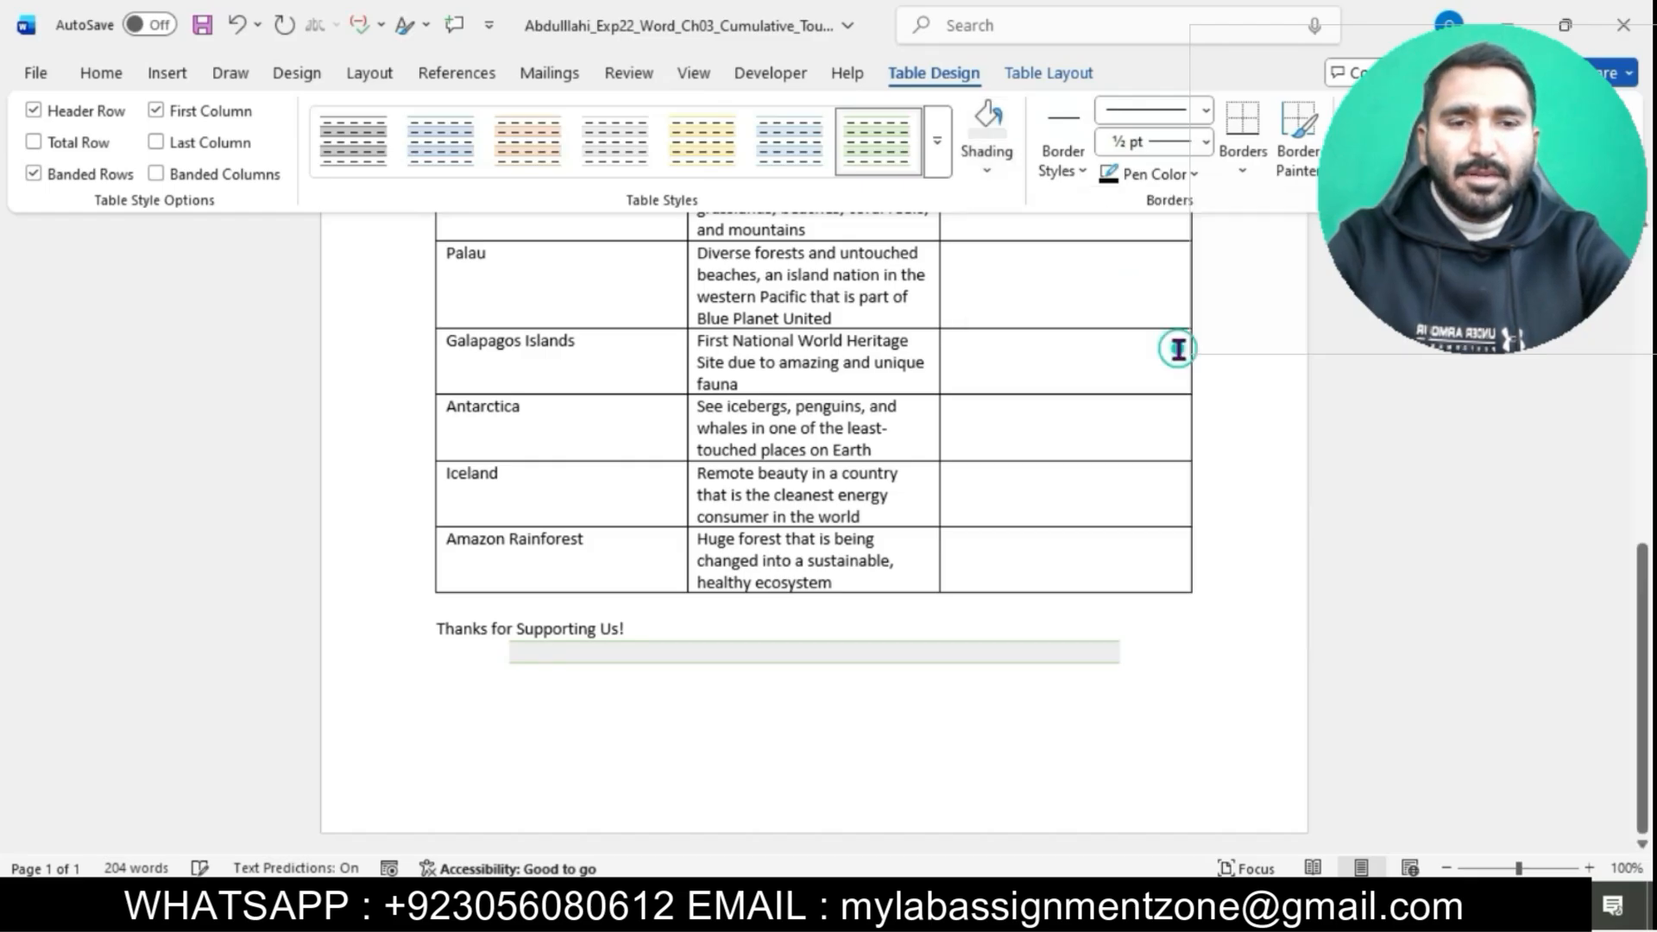
Return to the instructions document and highlight the step 4 instruction text in turquoise
left_click(933, 784)
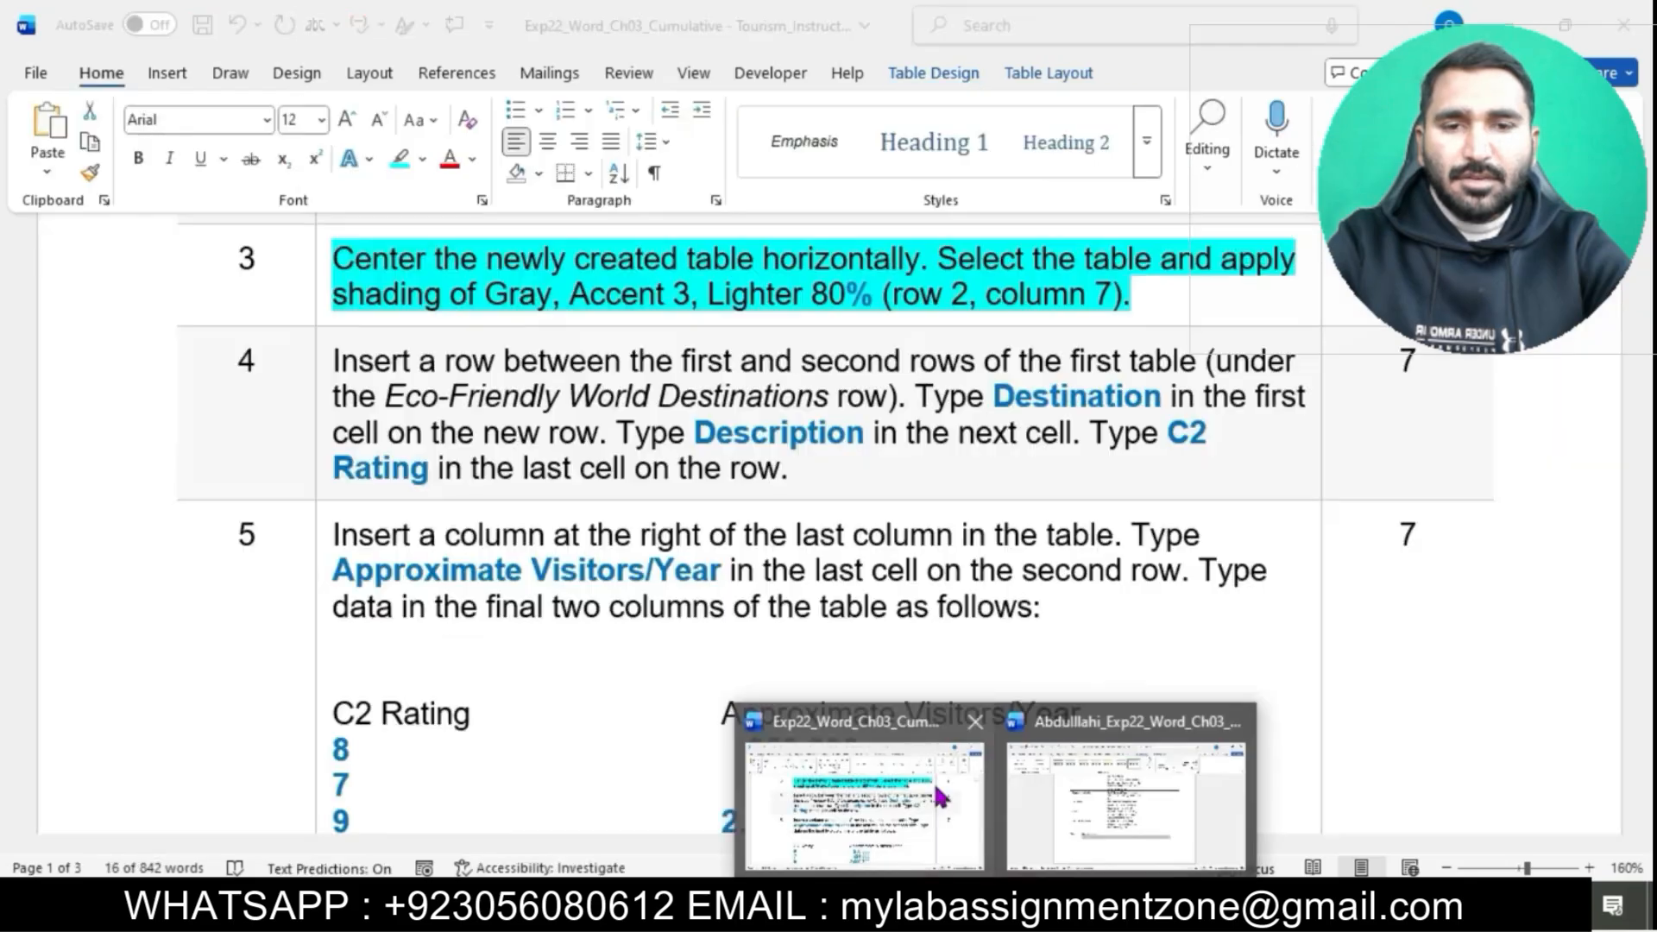
left_click(916, 319)
scroll(898, 336, "down", 3)
scroll(894, 437, "up", 1)
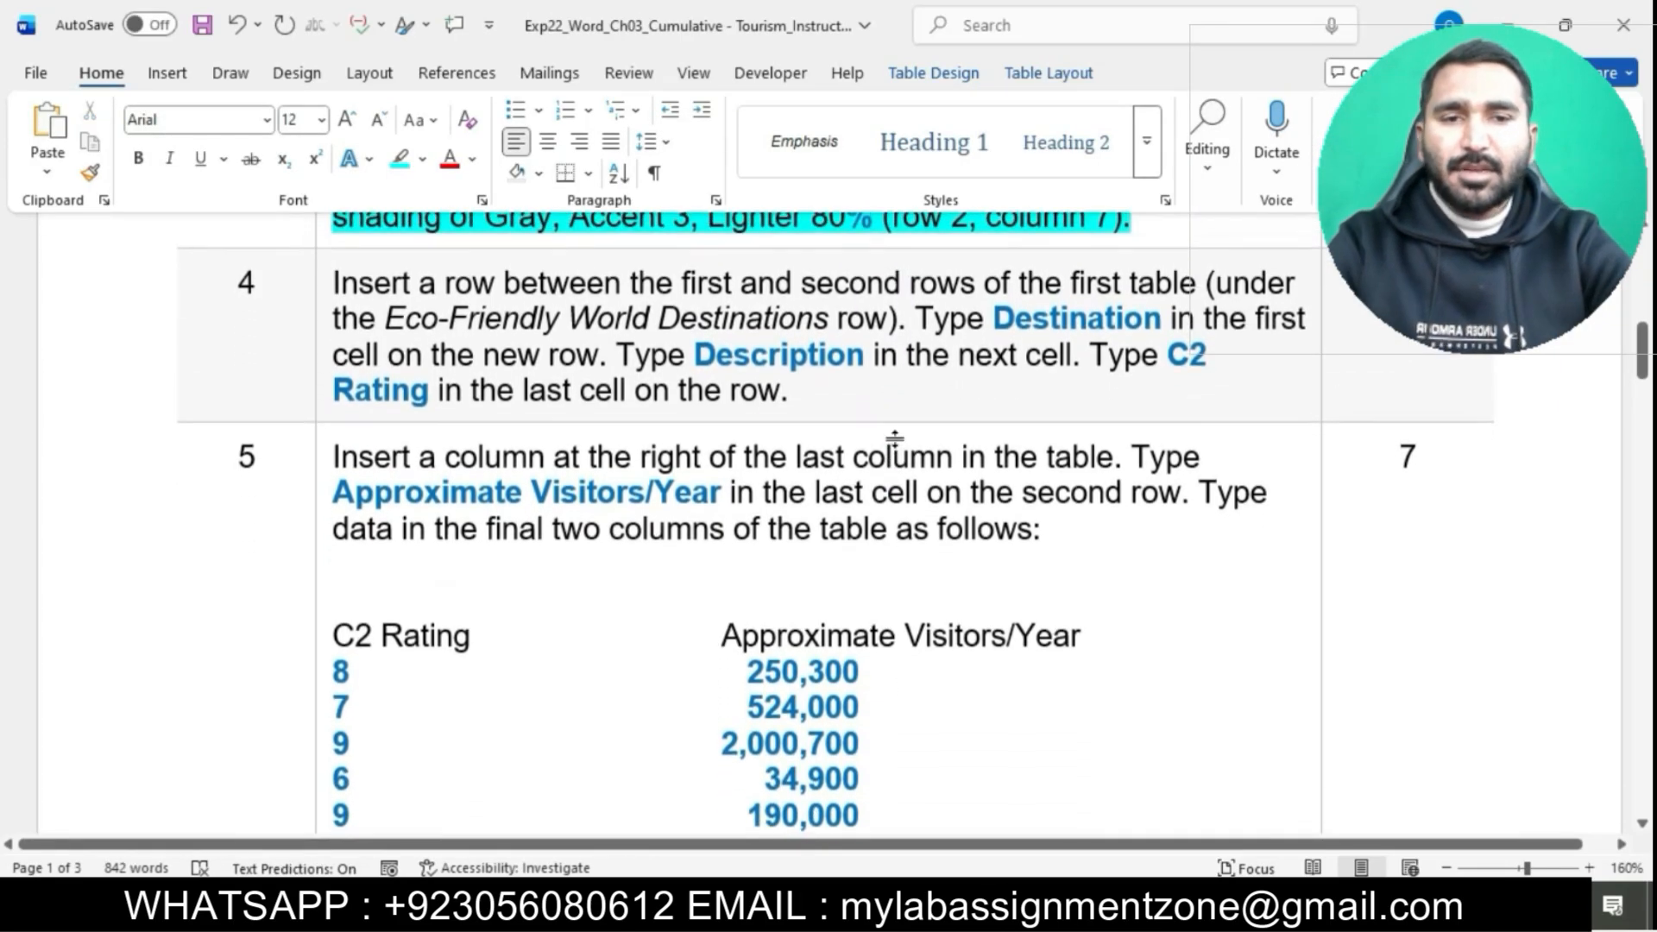
left_click(321, 287)
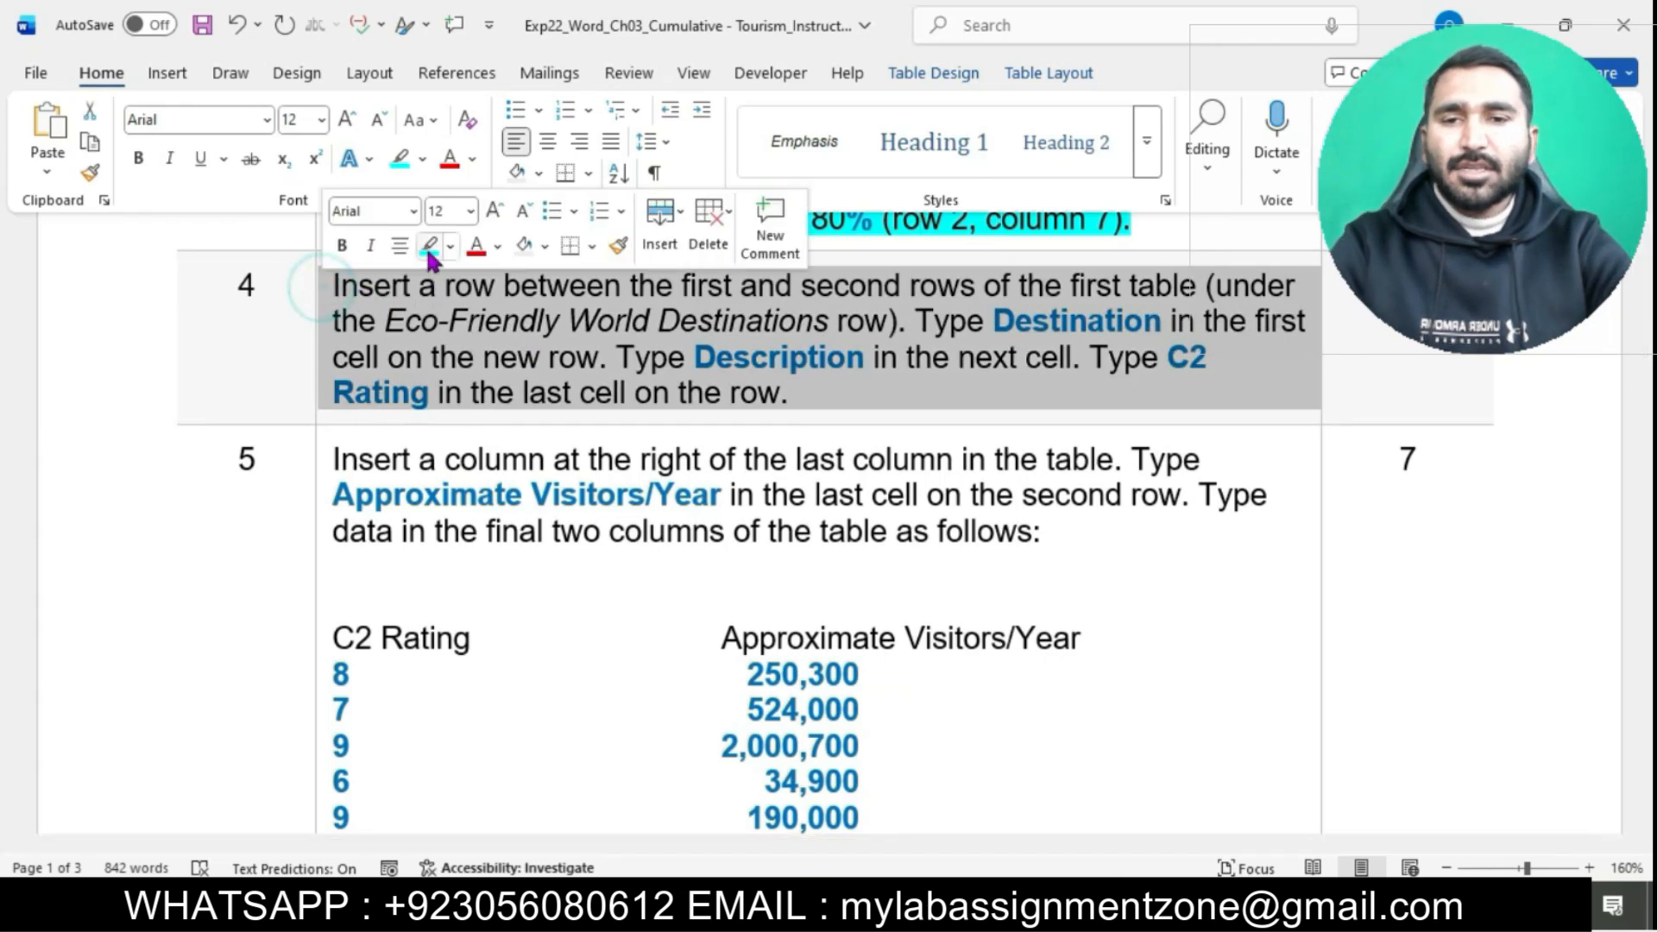
left_click(426, 247)
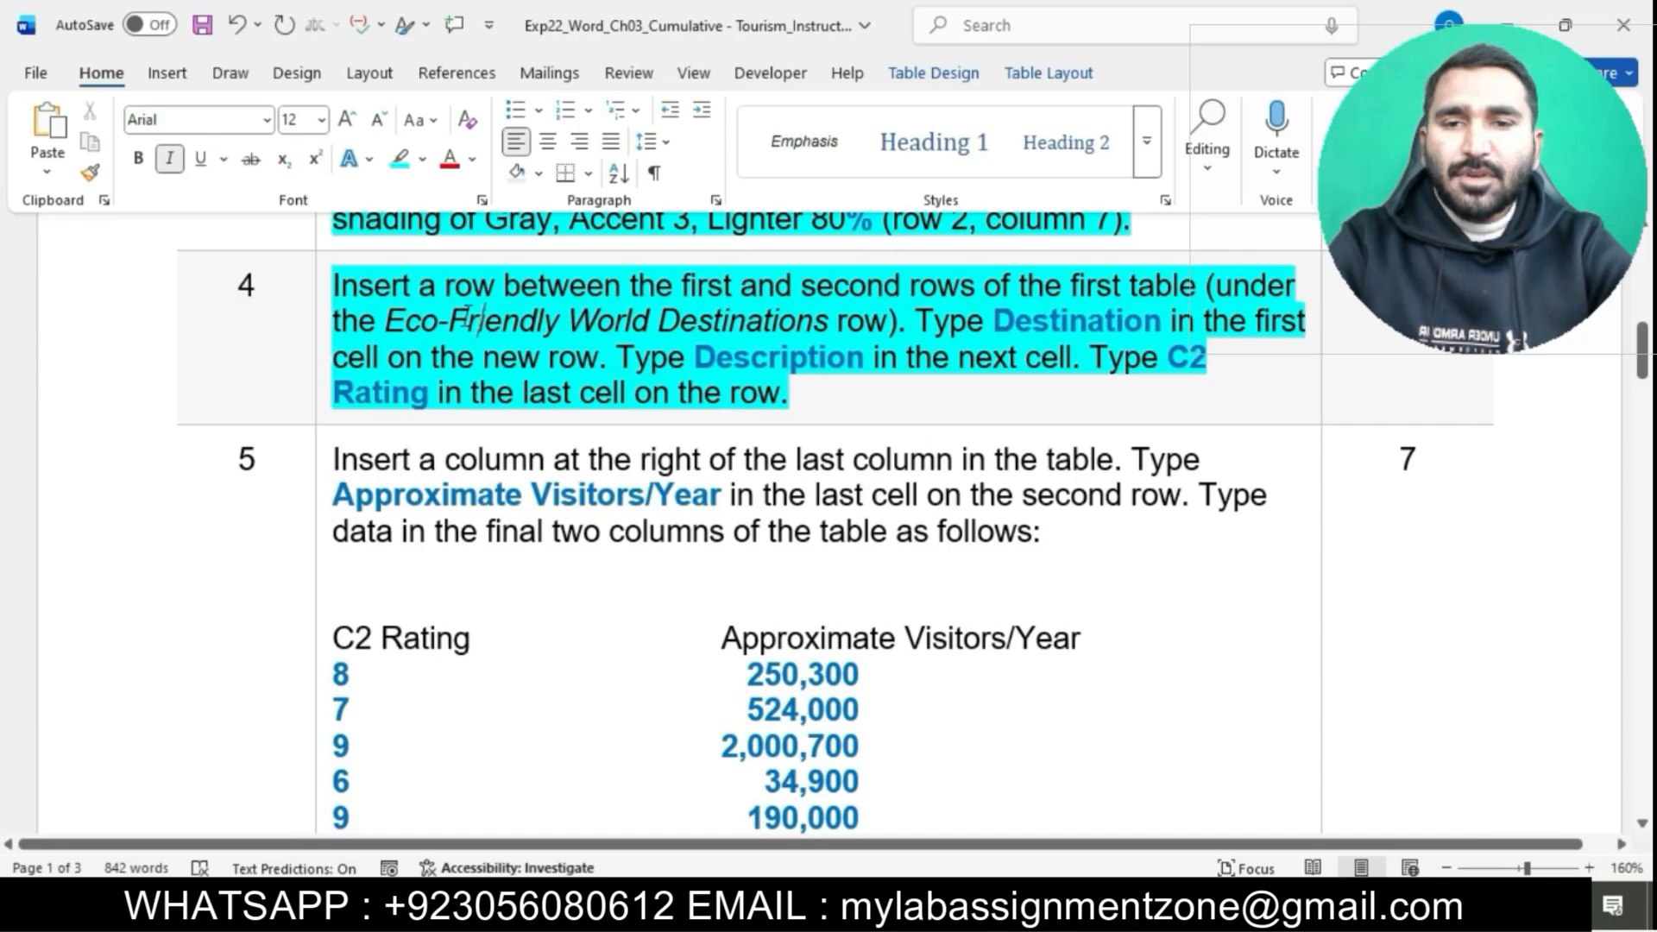
Following step 4's first sentence, insert a row above the Costa Rica row in the Tourism document's first table
left_click_drag(342, 285, 1180, 298)
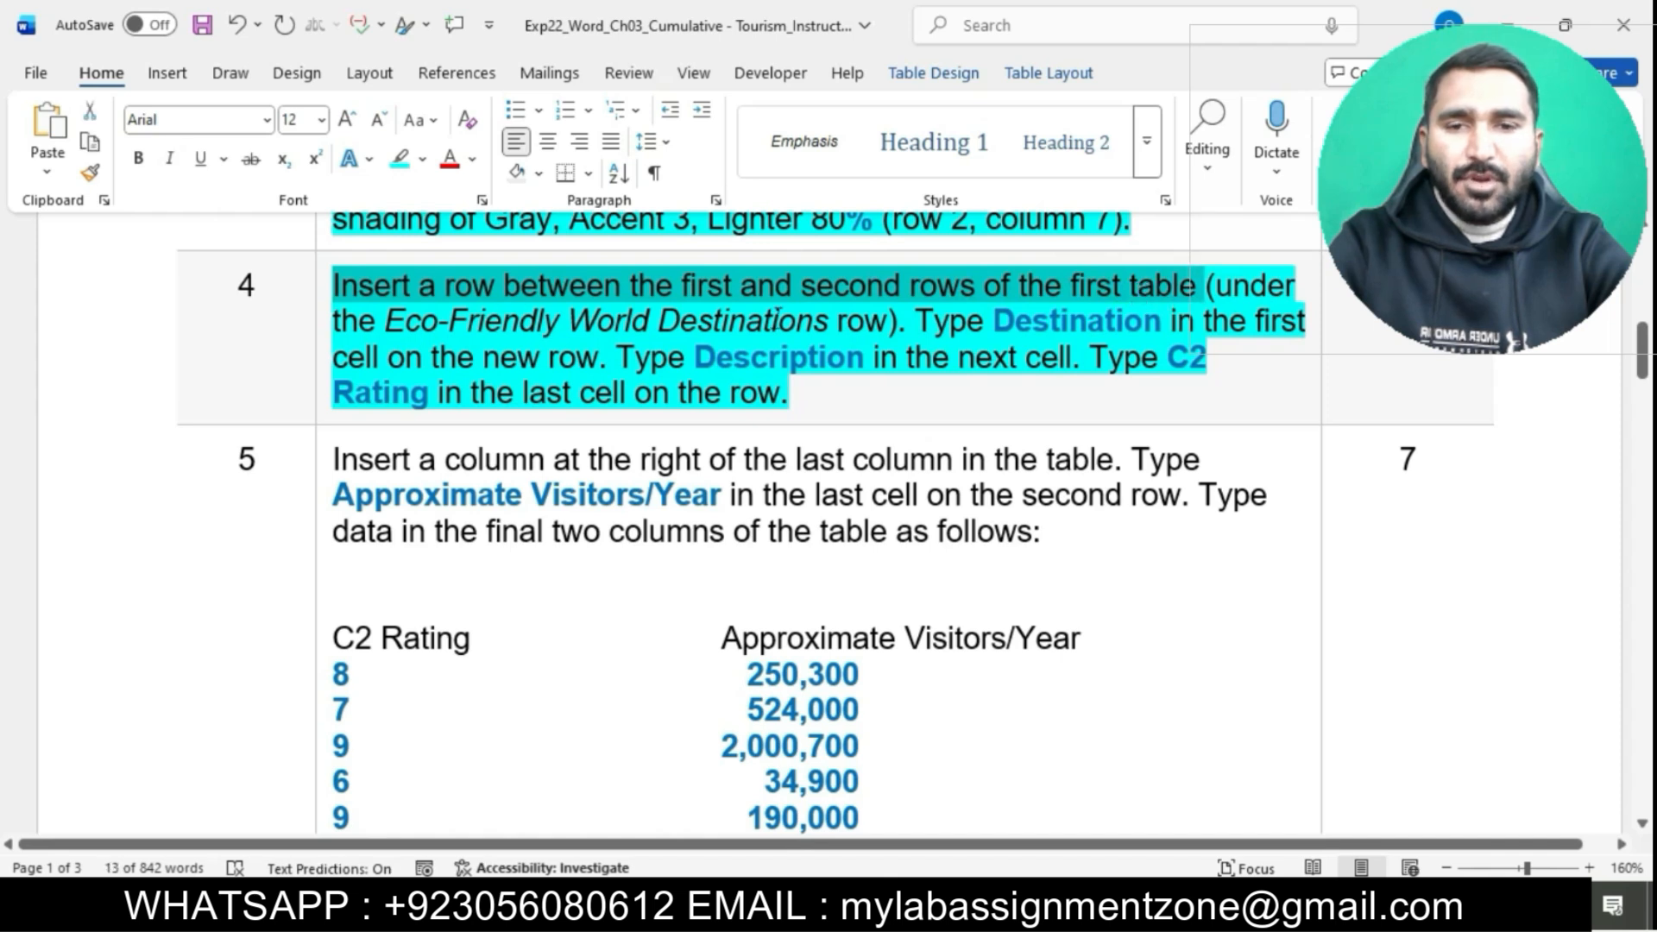
left_click(1101, 815)
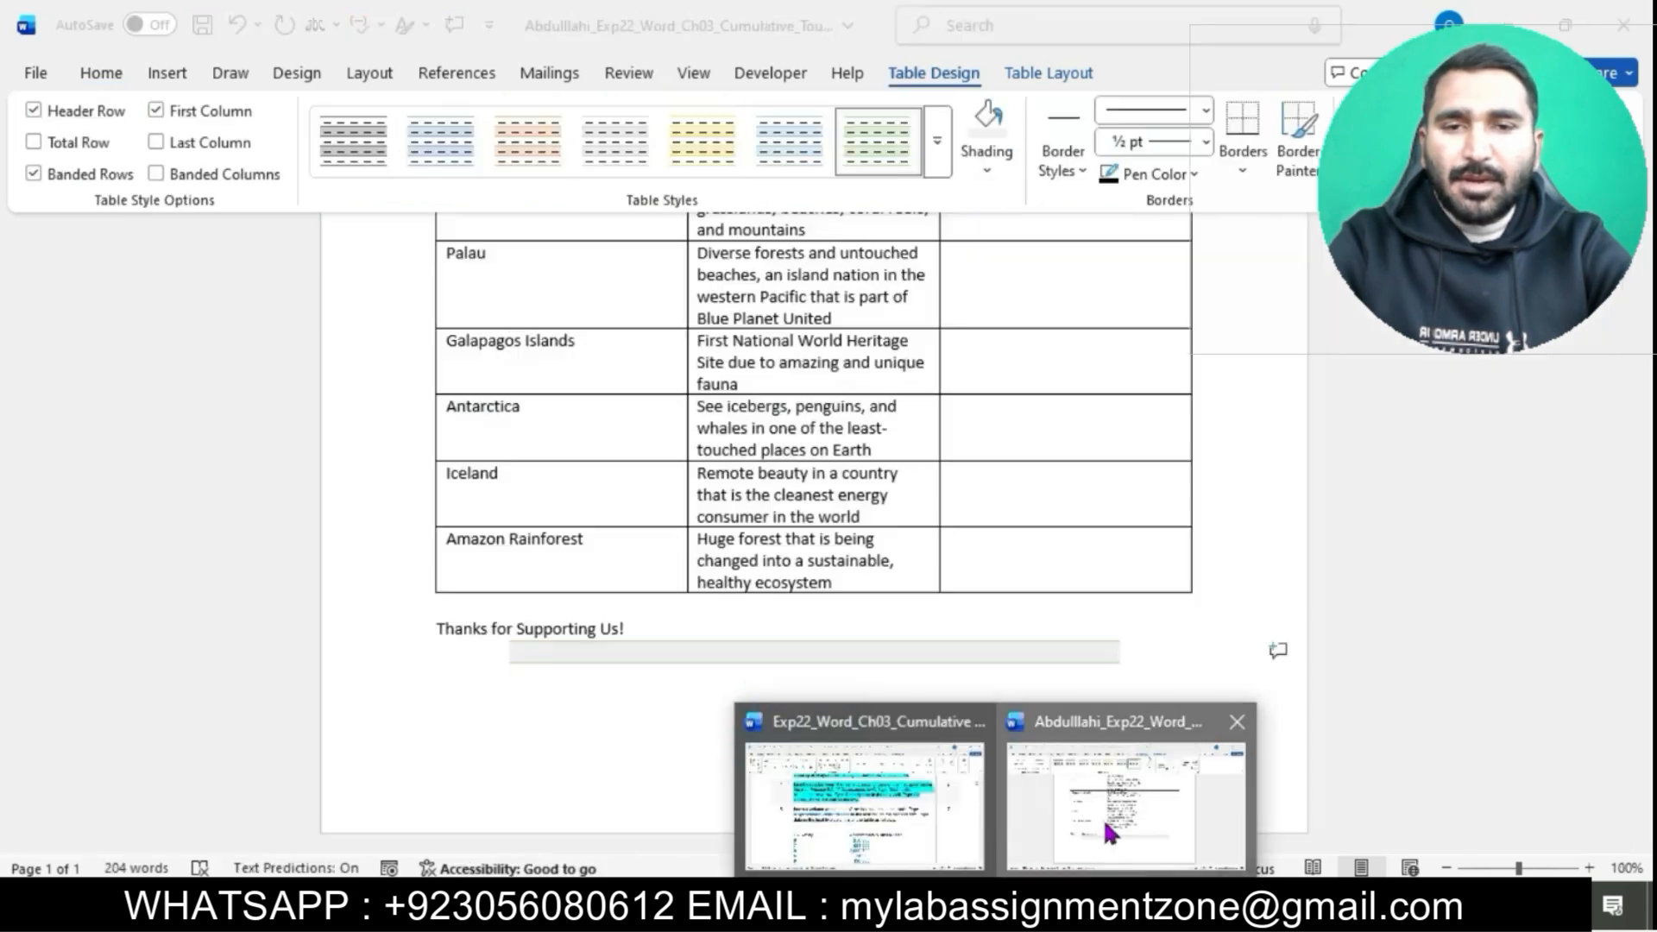
scroll(897, 482, "up", 6)
left_click(607, 499)
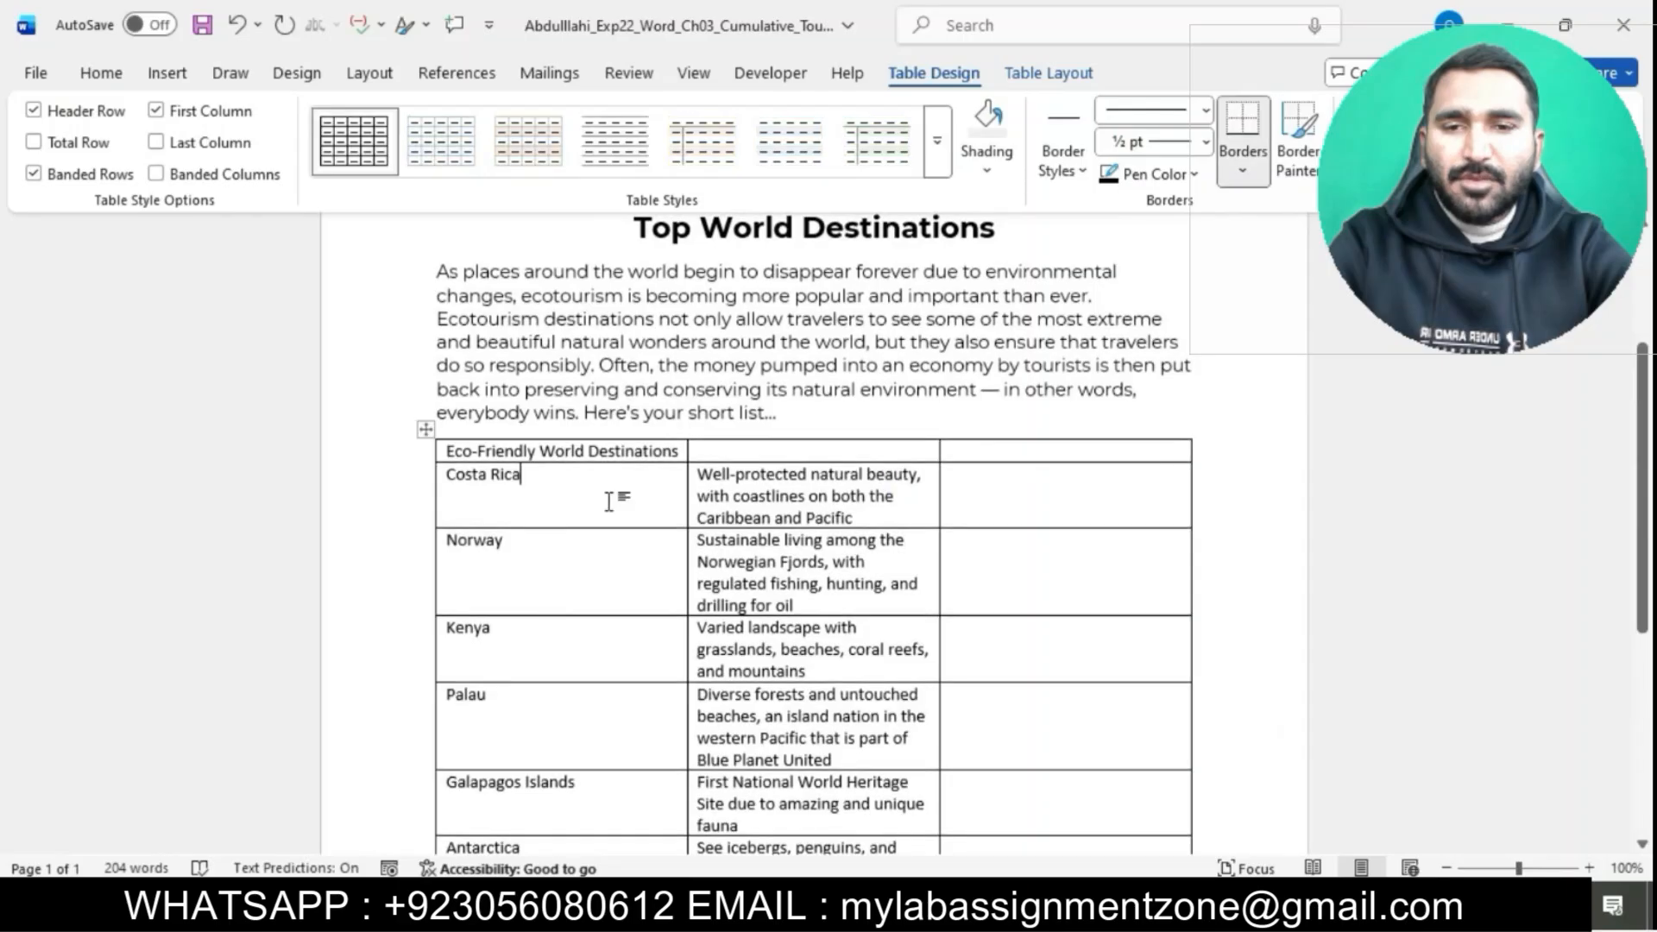
left_click(1047, 76)
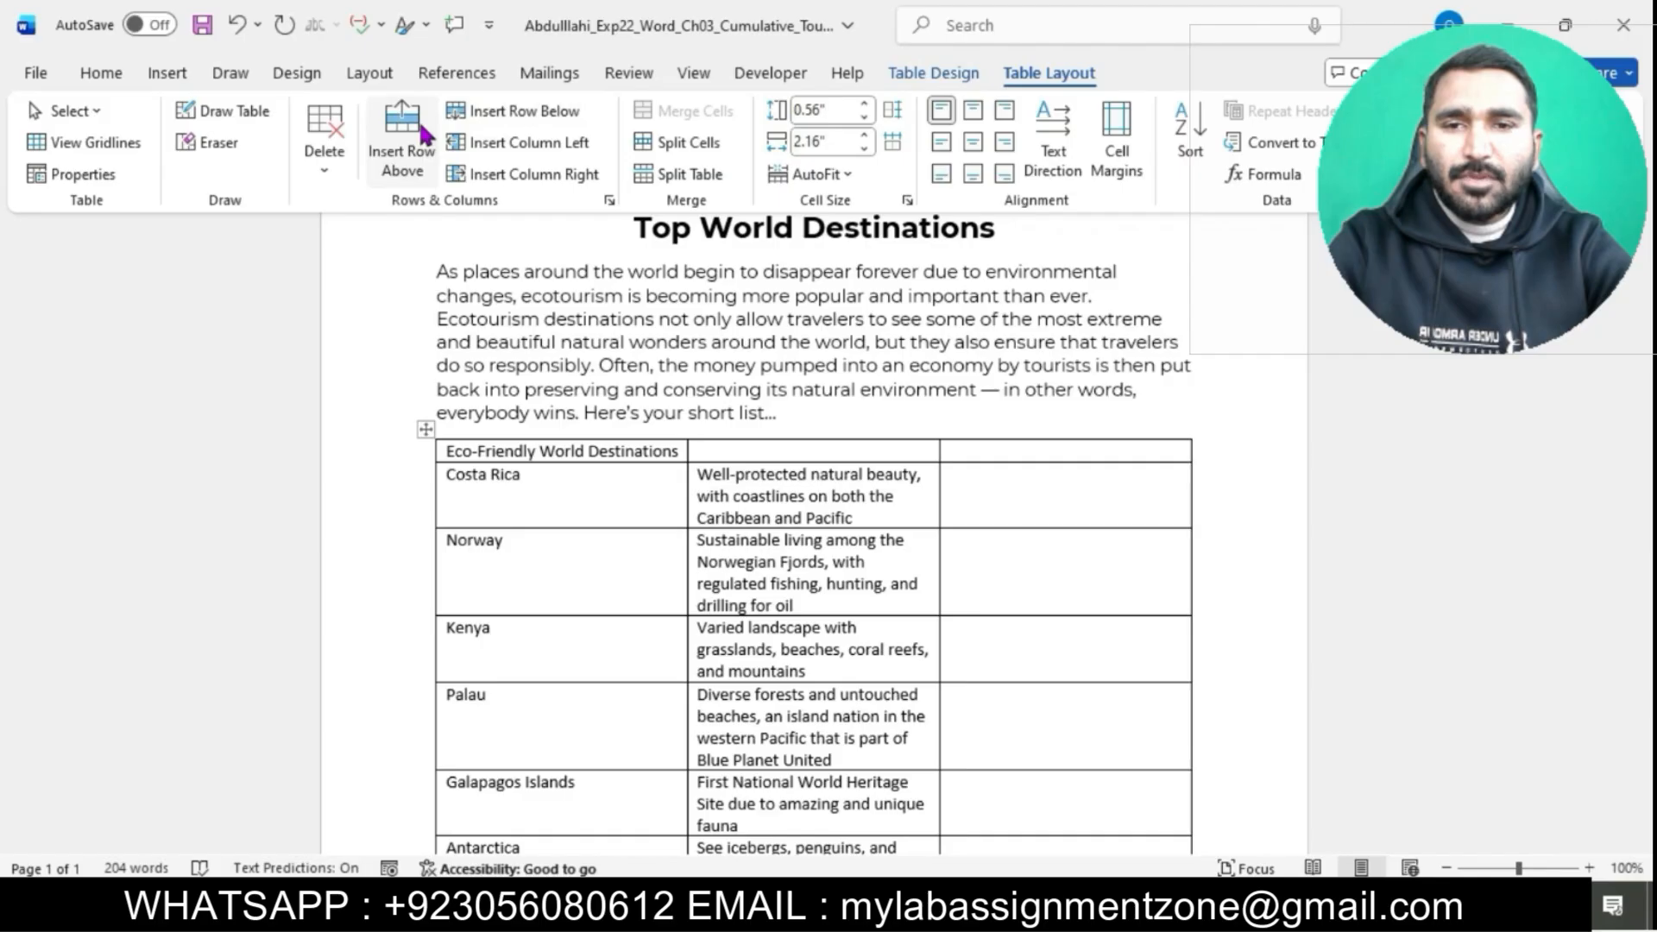
left_click(402, 138)
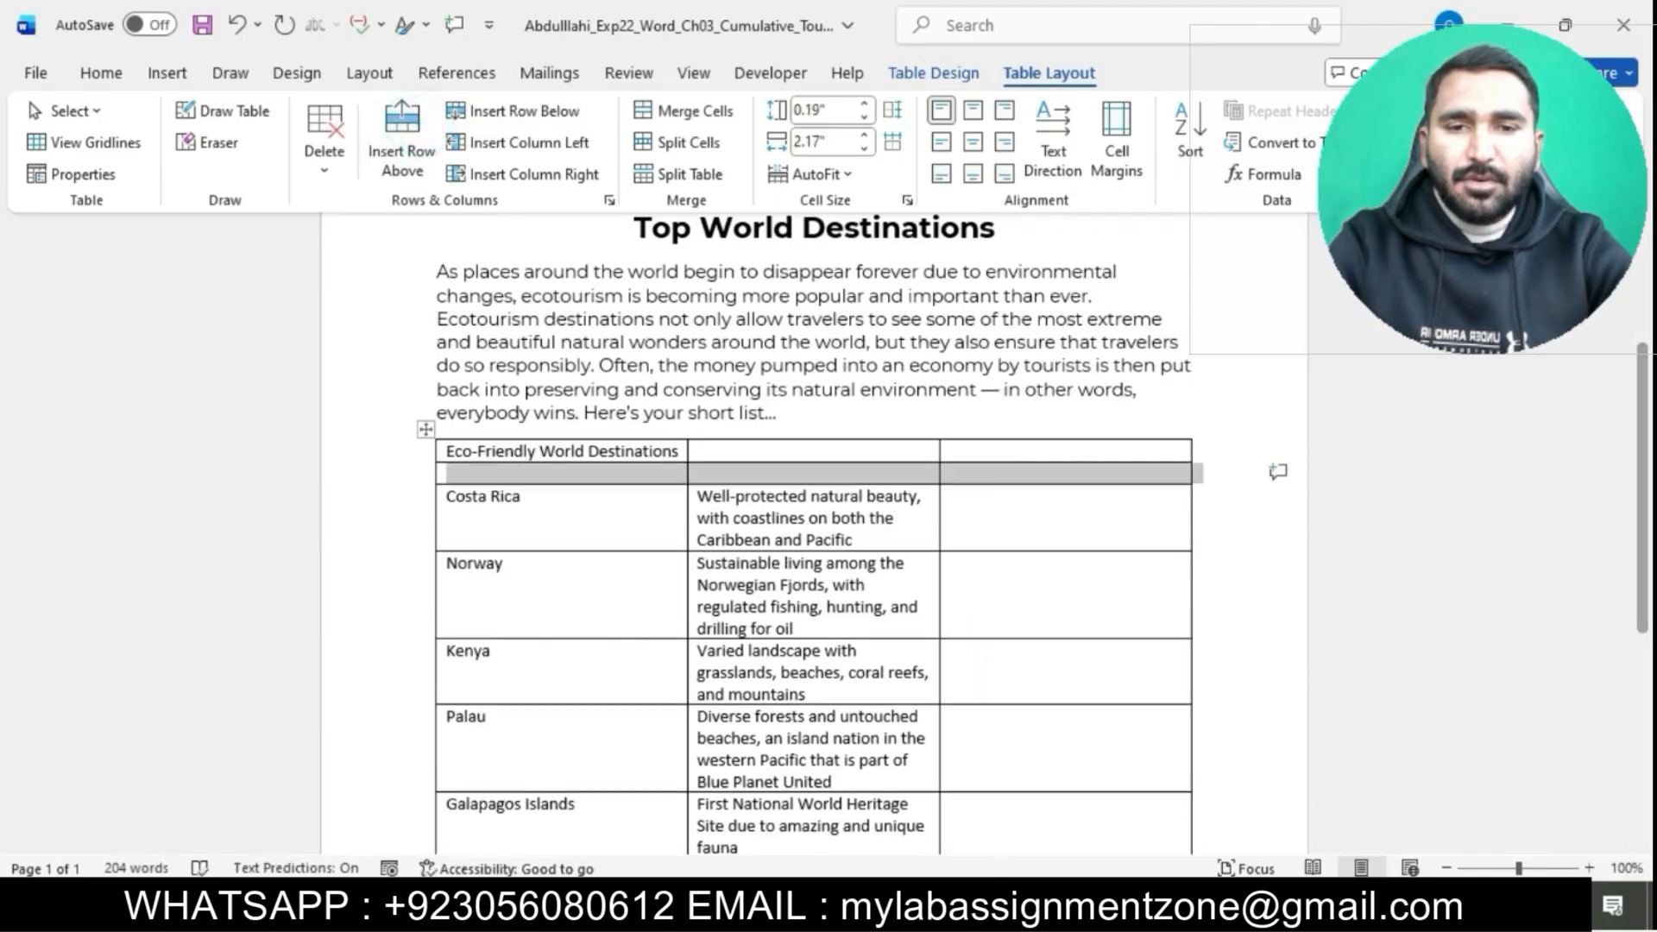
Copy Destination from step 4 of the instructions into the new row's first cell, keeping text only
mouse_move(1018, 916)
left_click(931, 806)
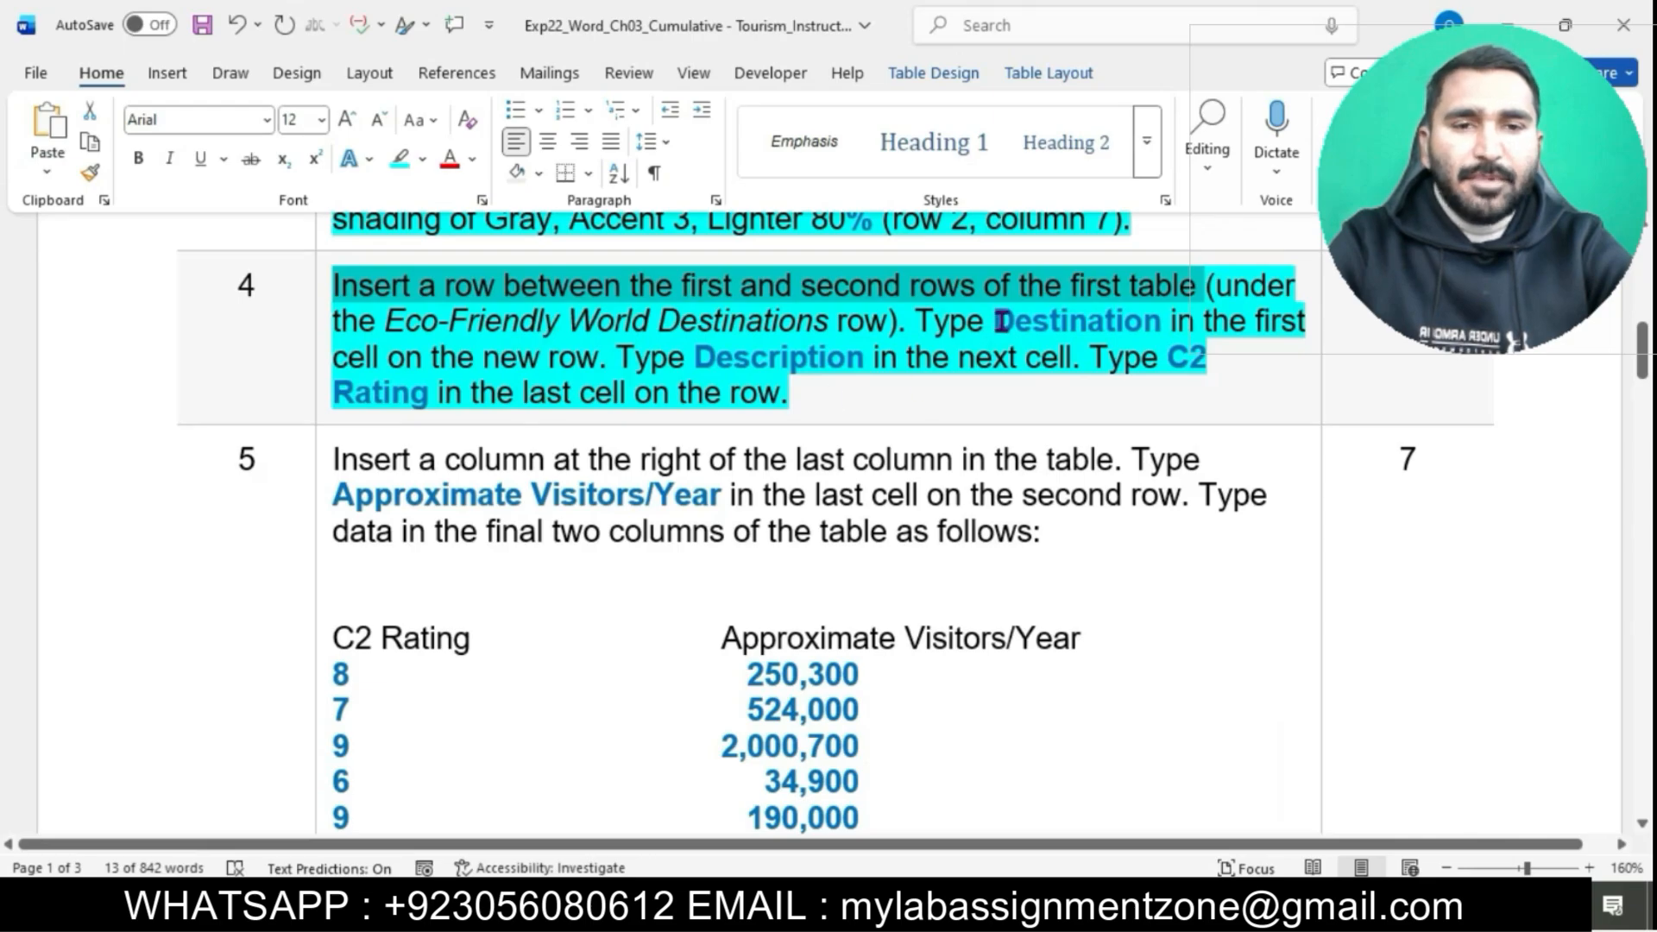
left_click_drag(997, 321, 1162, 325)
key("ctrl+c")
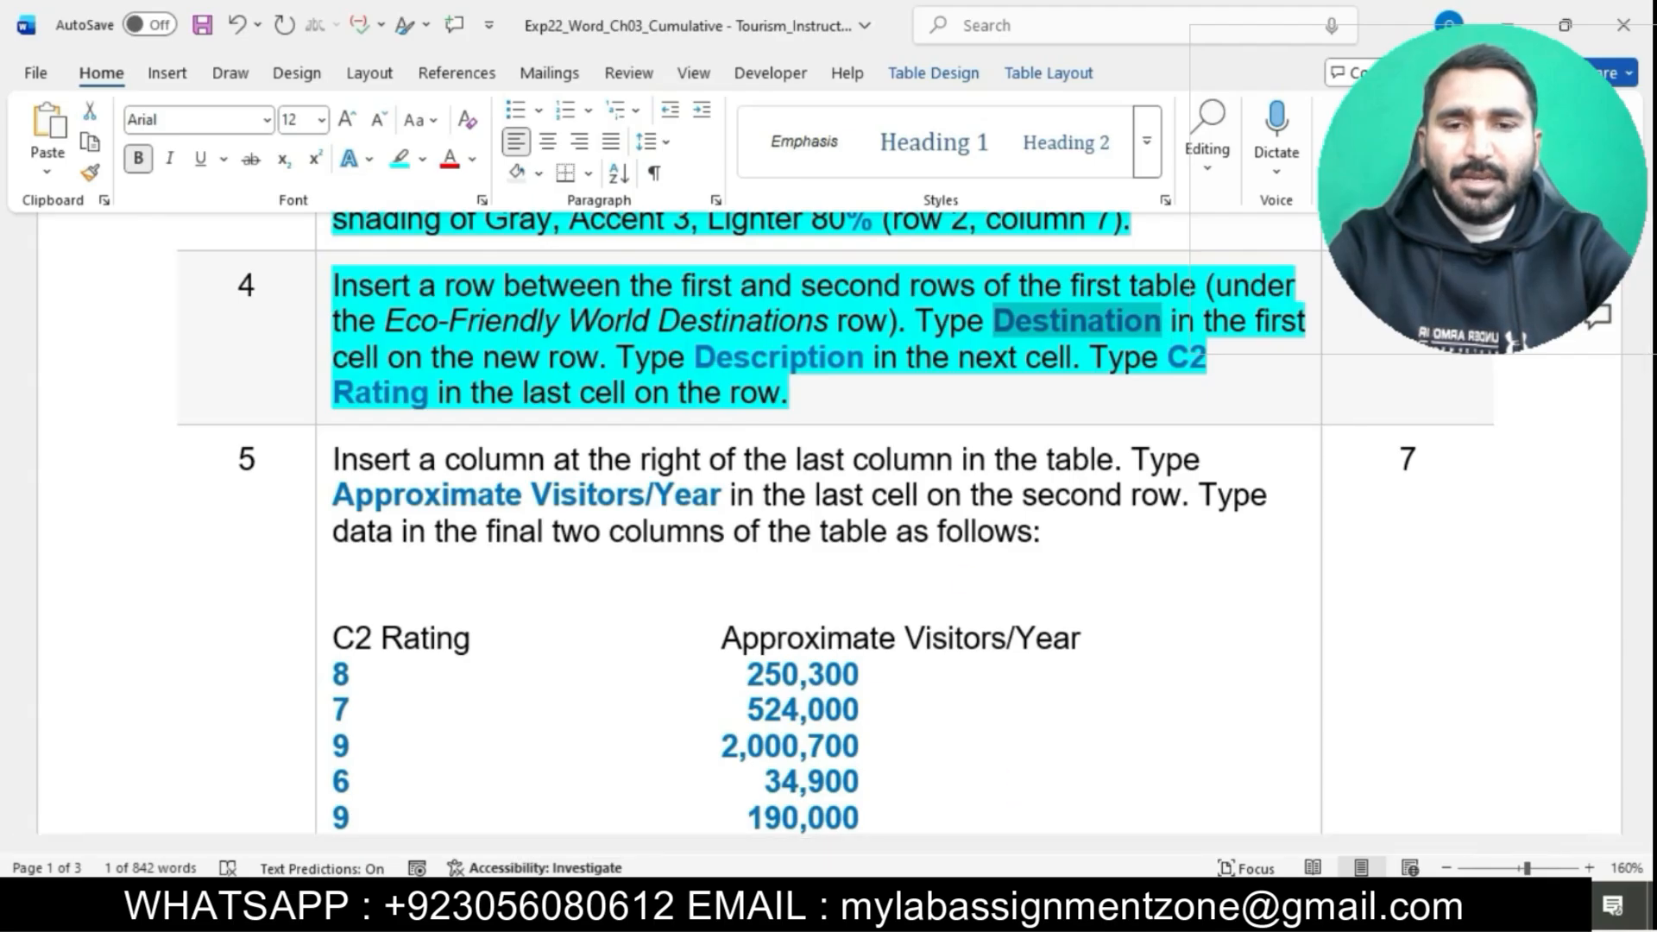
mouse_move(1018, 916)
left_click(1080, 837)
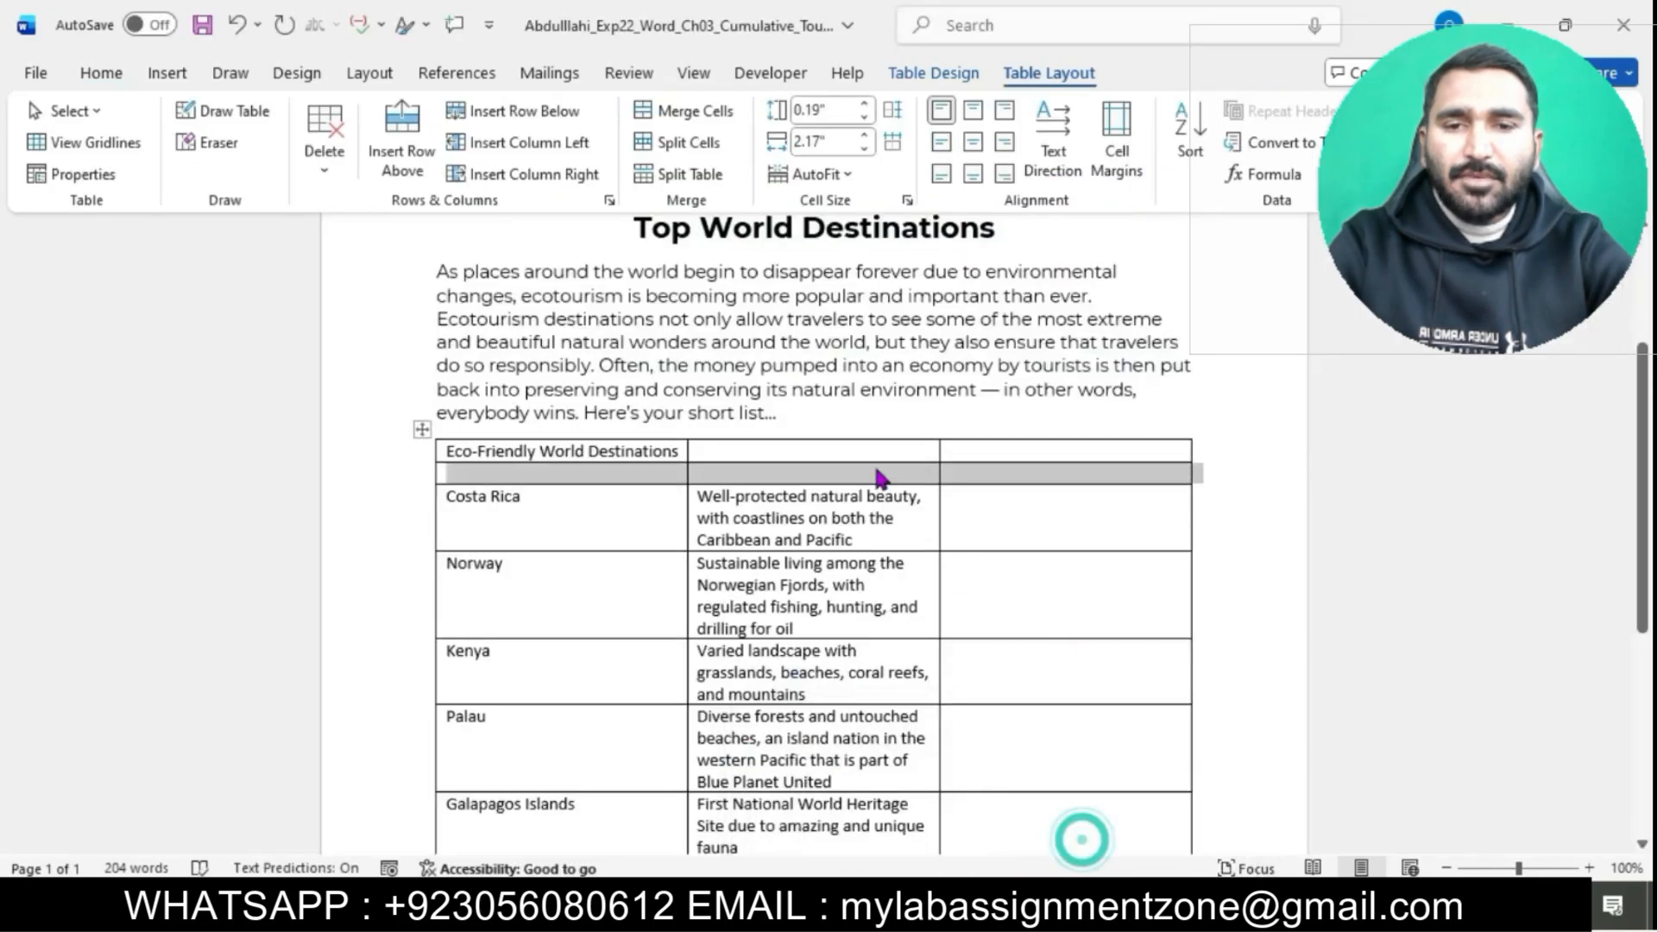
left_click(629, 477)
key("ctrl+v")
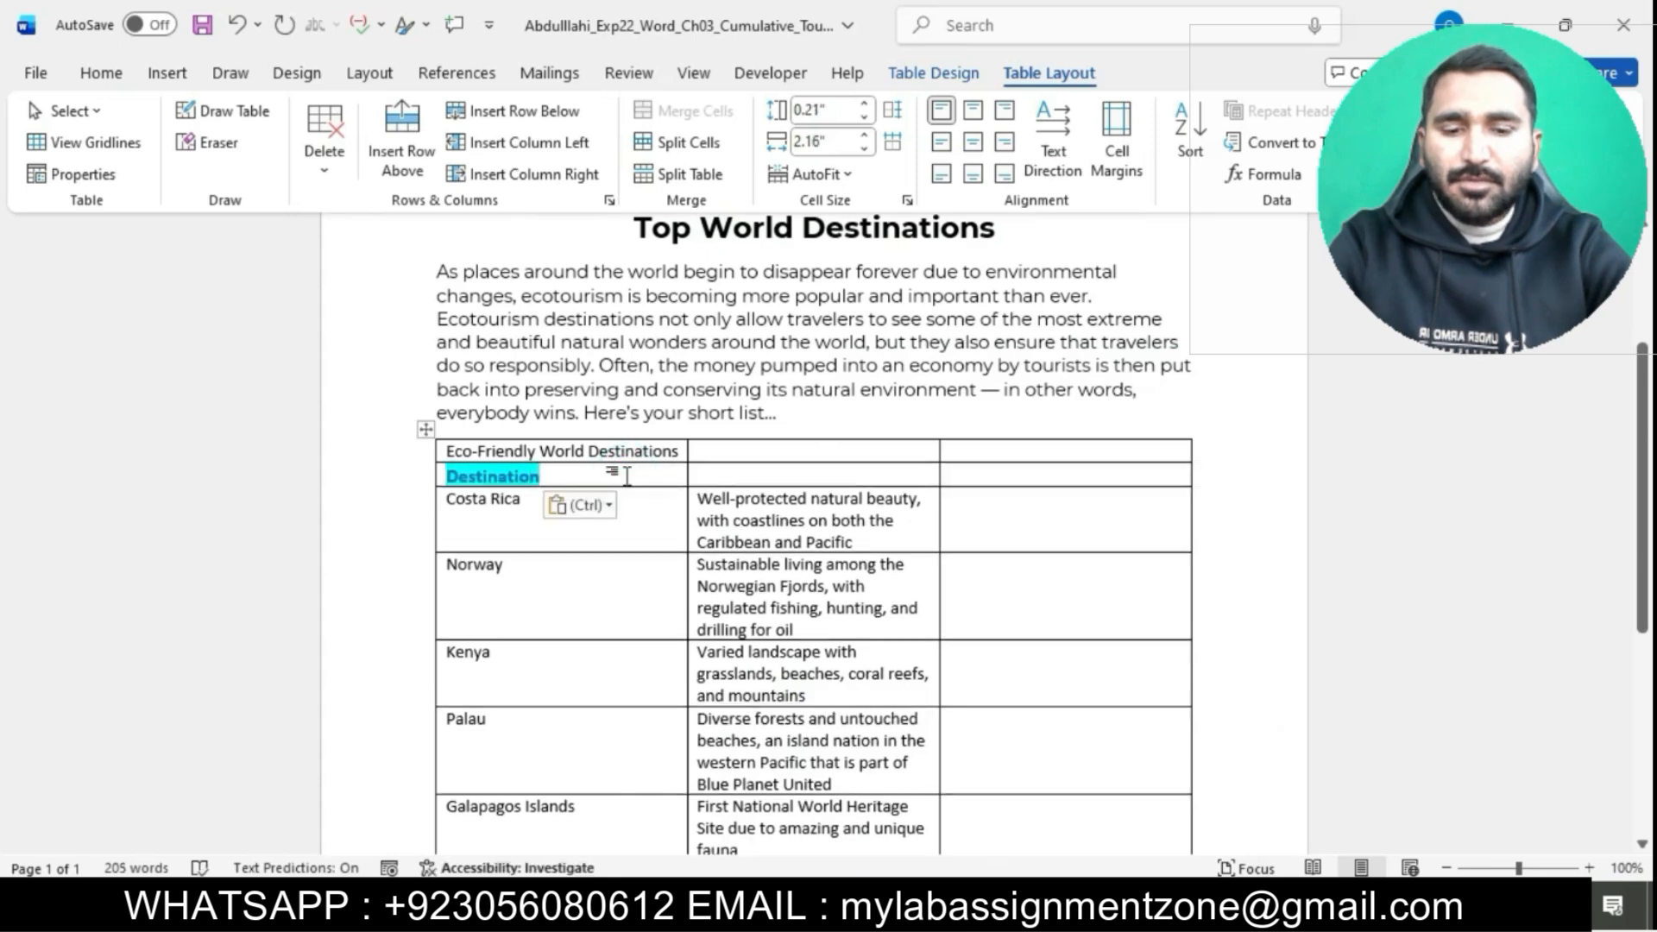
left_click(592, 509)
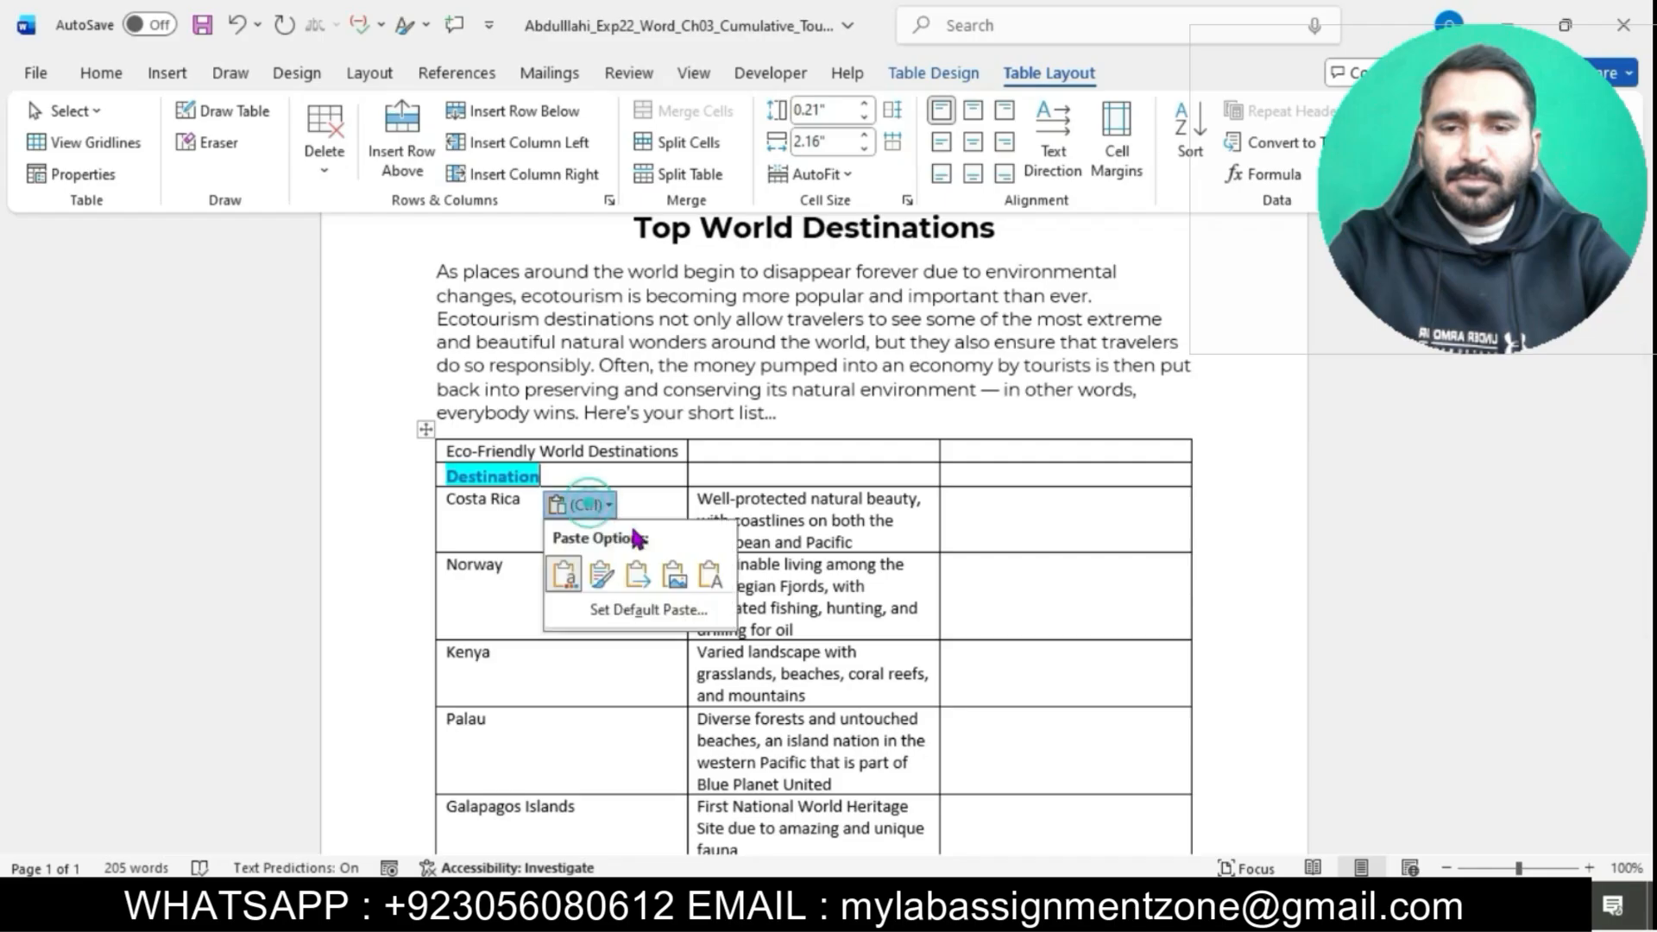
left_click(711, 579)
Copy Description from step 4 of the instructions into the new row's second cell, keeping text only
mouse_move(1001, 916)
left_click(949, 850)
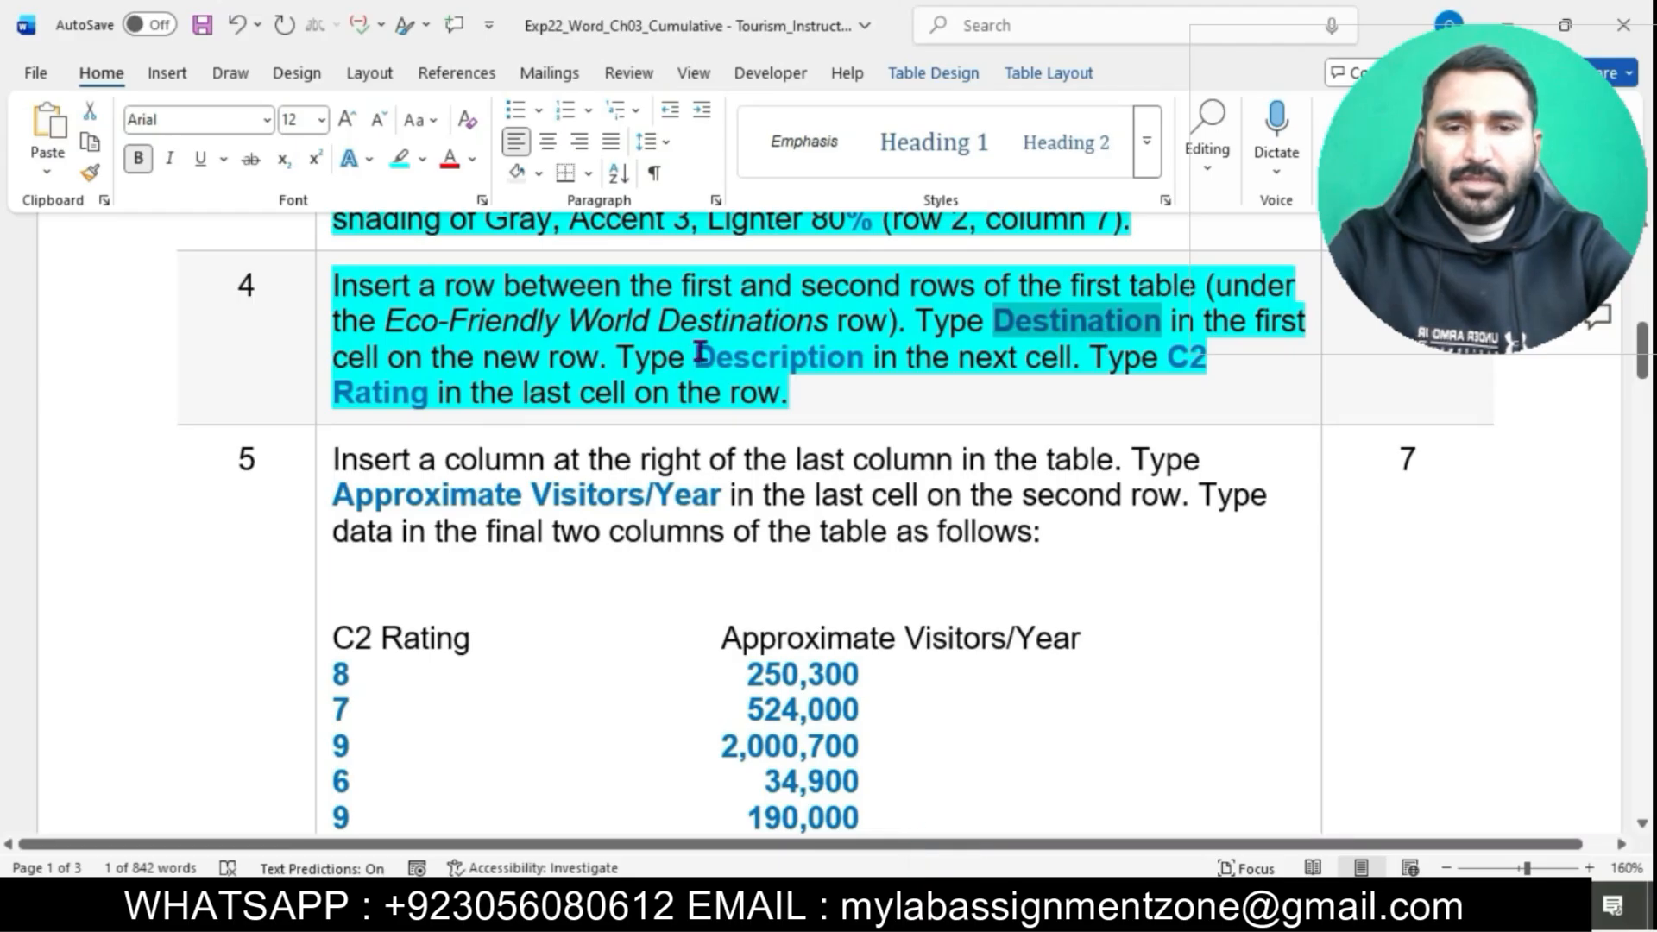
left_click_drag(697, 354, 869, 366)
key("ctrl+c")
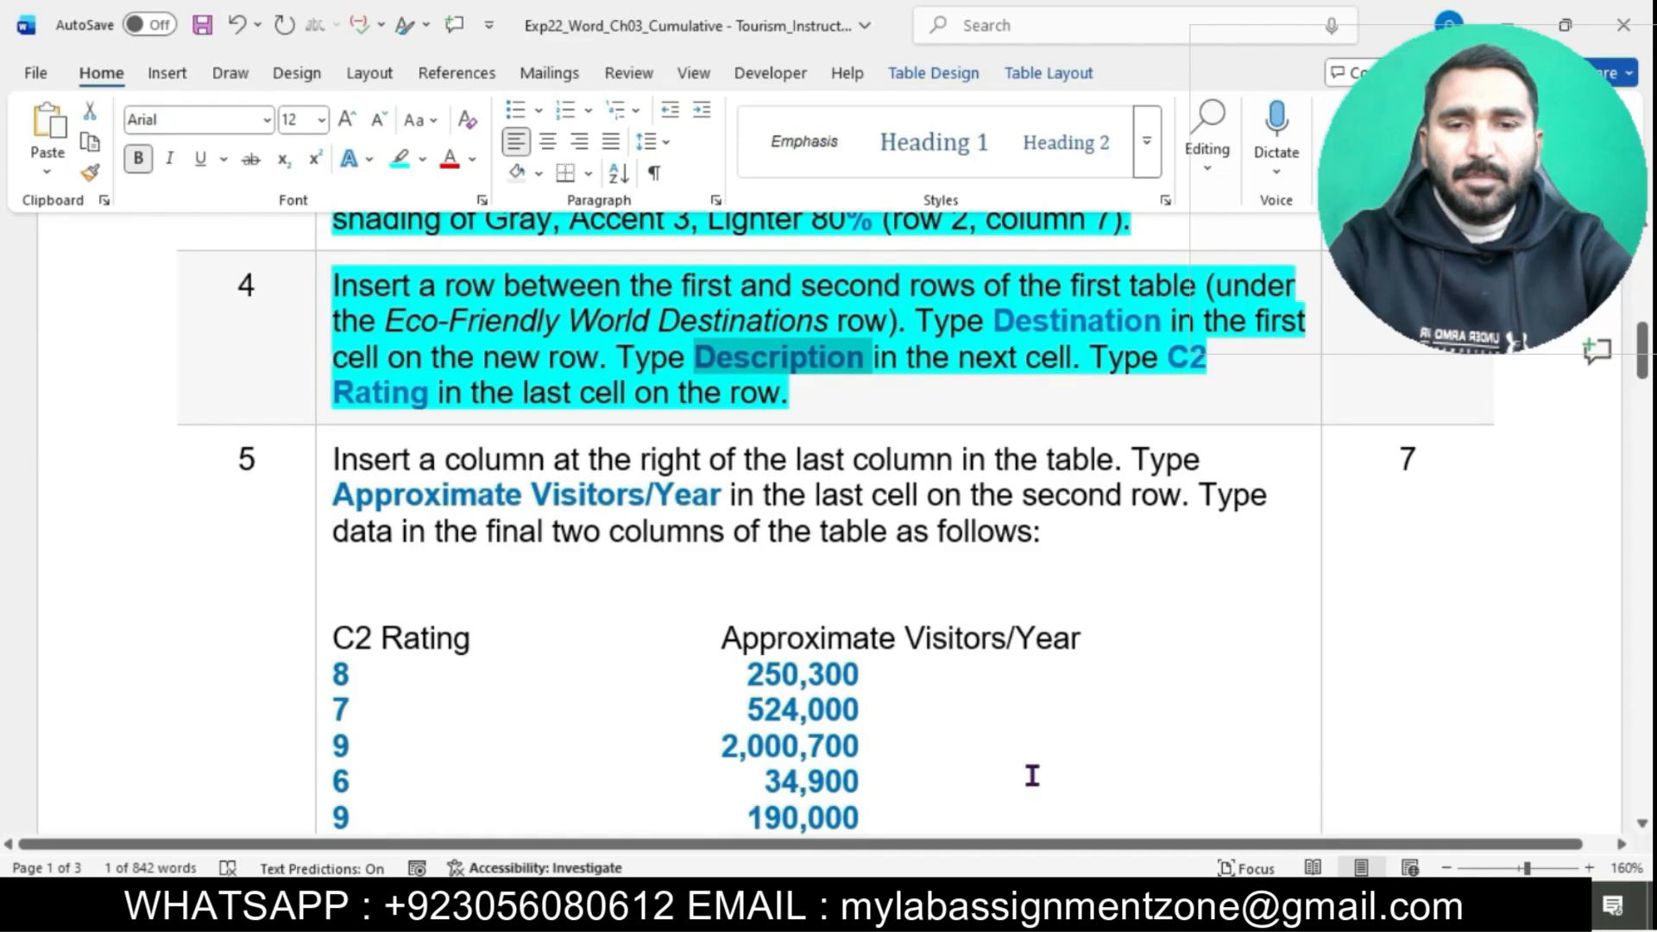
mouse_move(999, 911)
left_click(1098, 808)
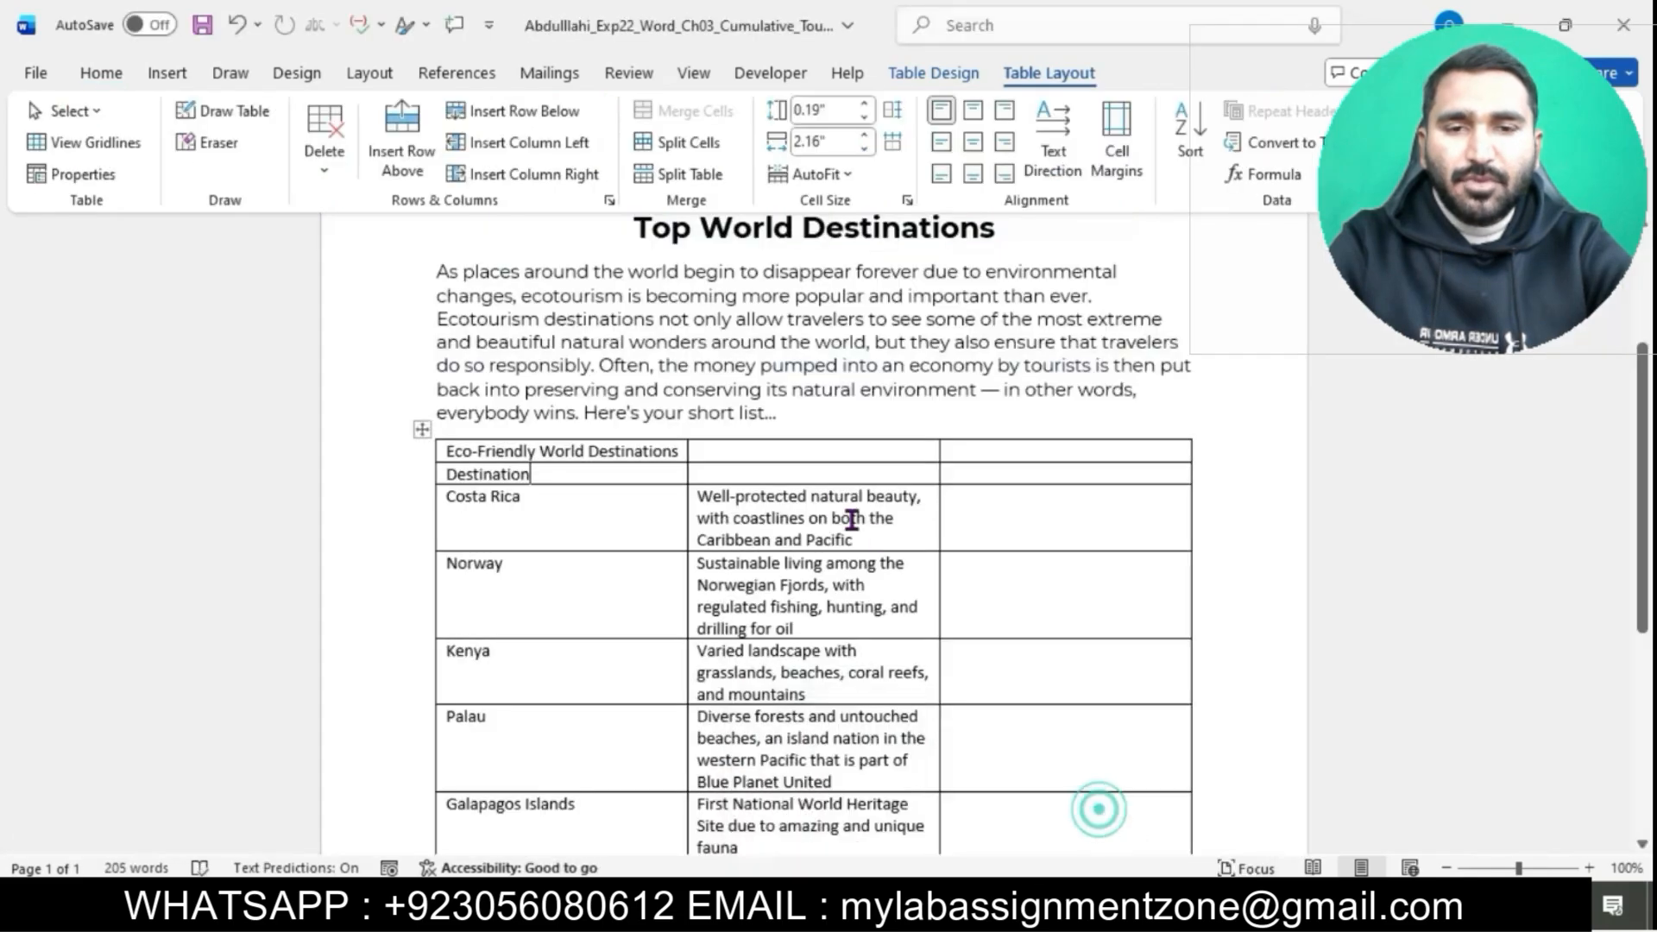
left_click(811, 473)
key("ctrl+v")
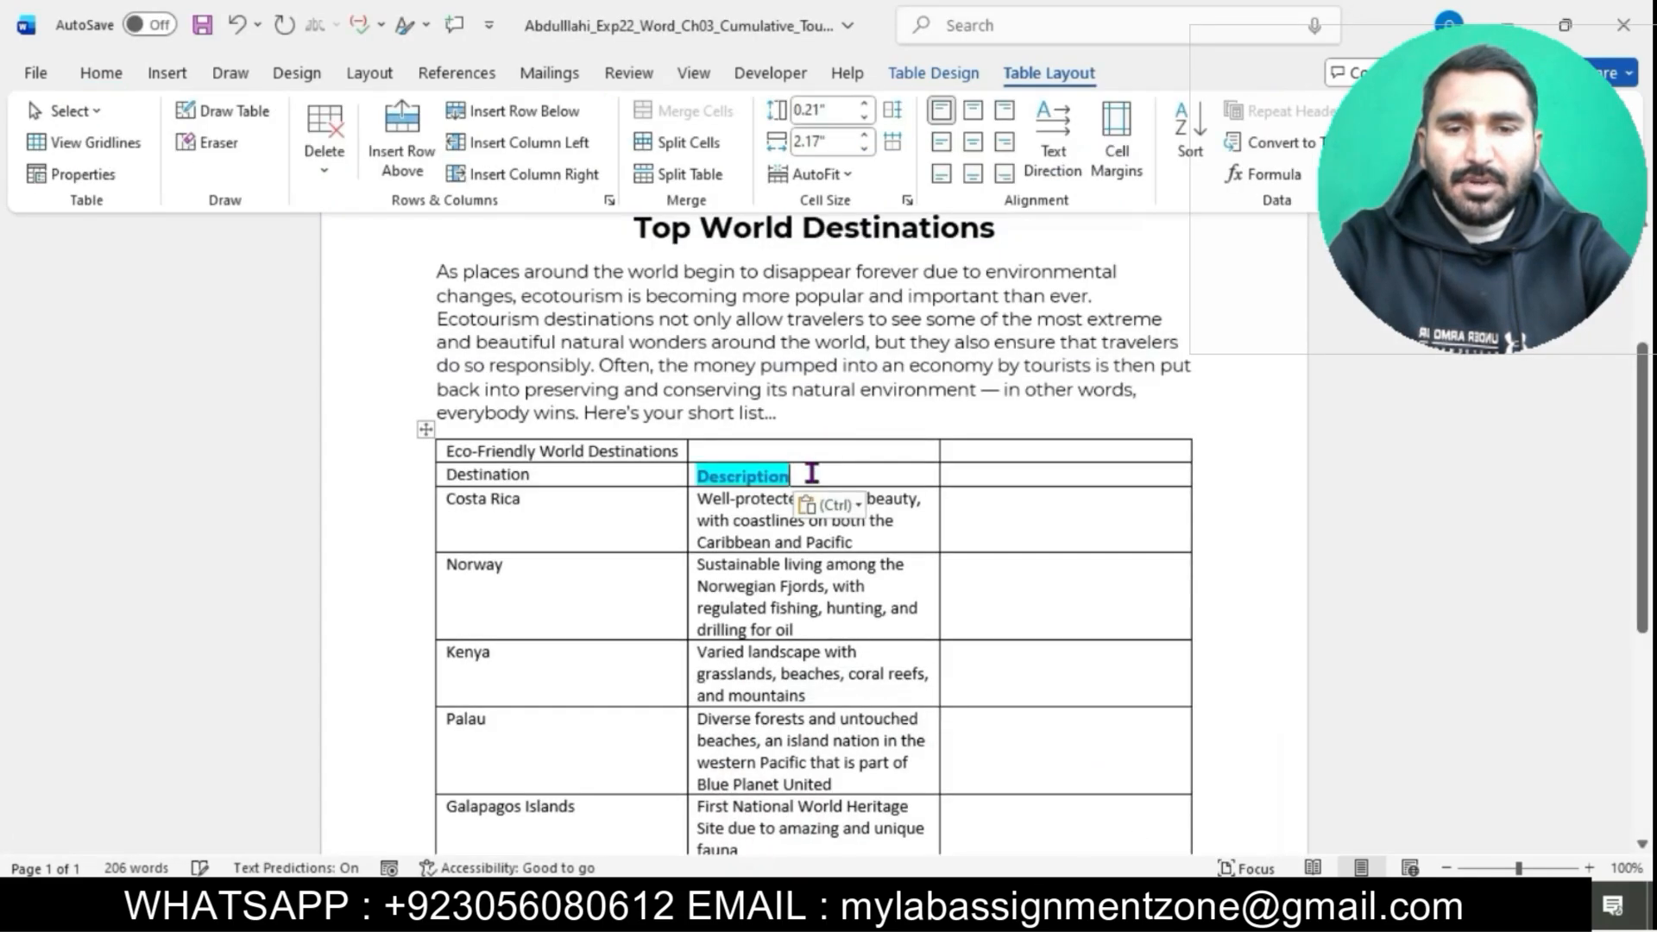
left_click(832, 505)
left_click(961, 579)
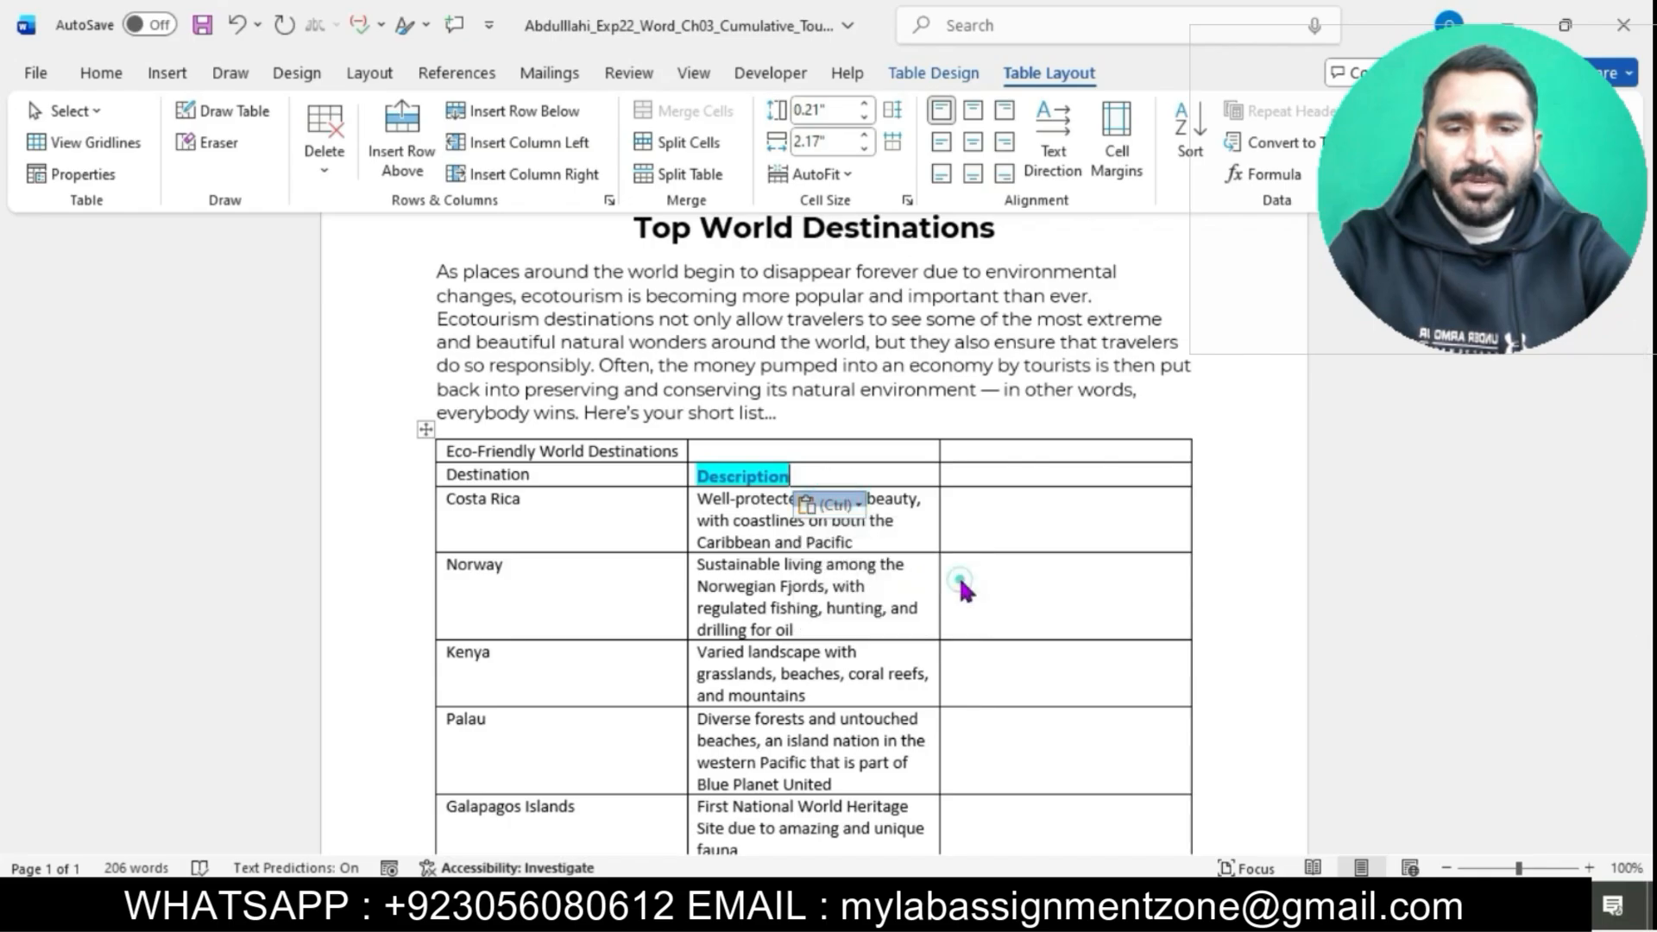
Copy C2 Rating from step 4 of the instructions into the new row's last cell, keeping text only
mouse_move(997, 910)
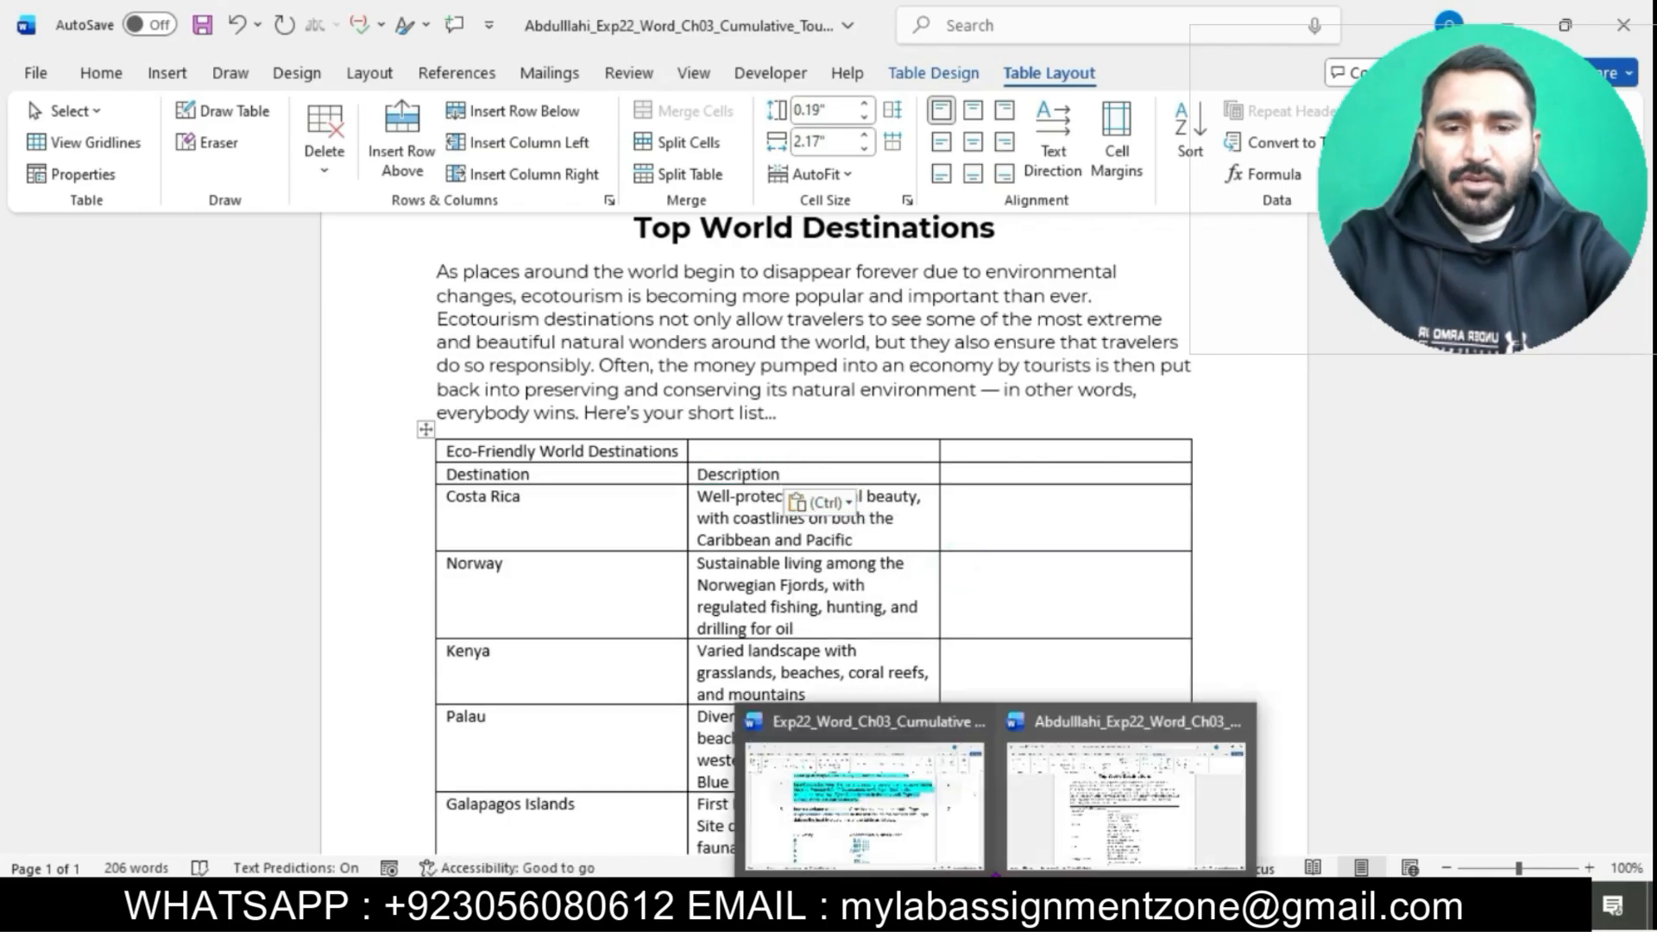
left_click(949, 806)
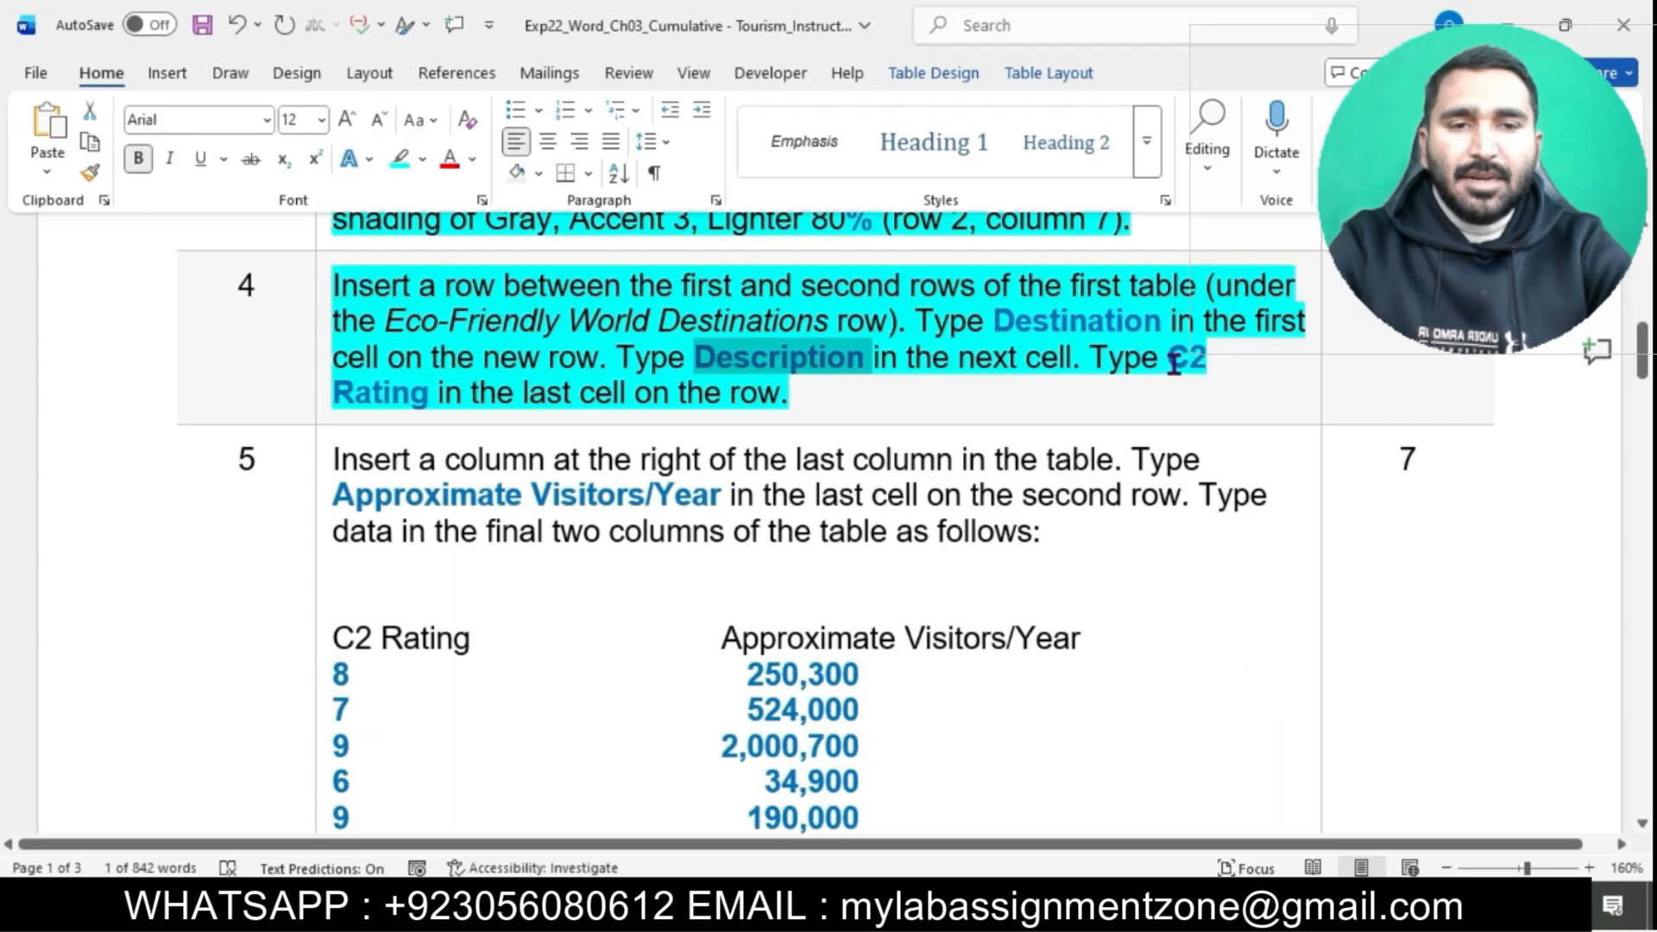
left_click_drag(1175, 359, 432, 398)
key("ctrl+c")
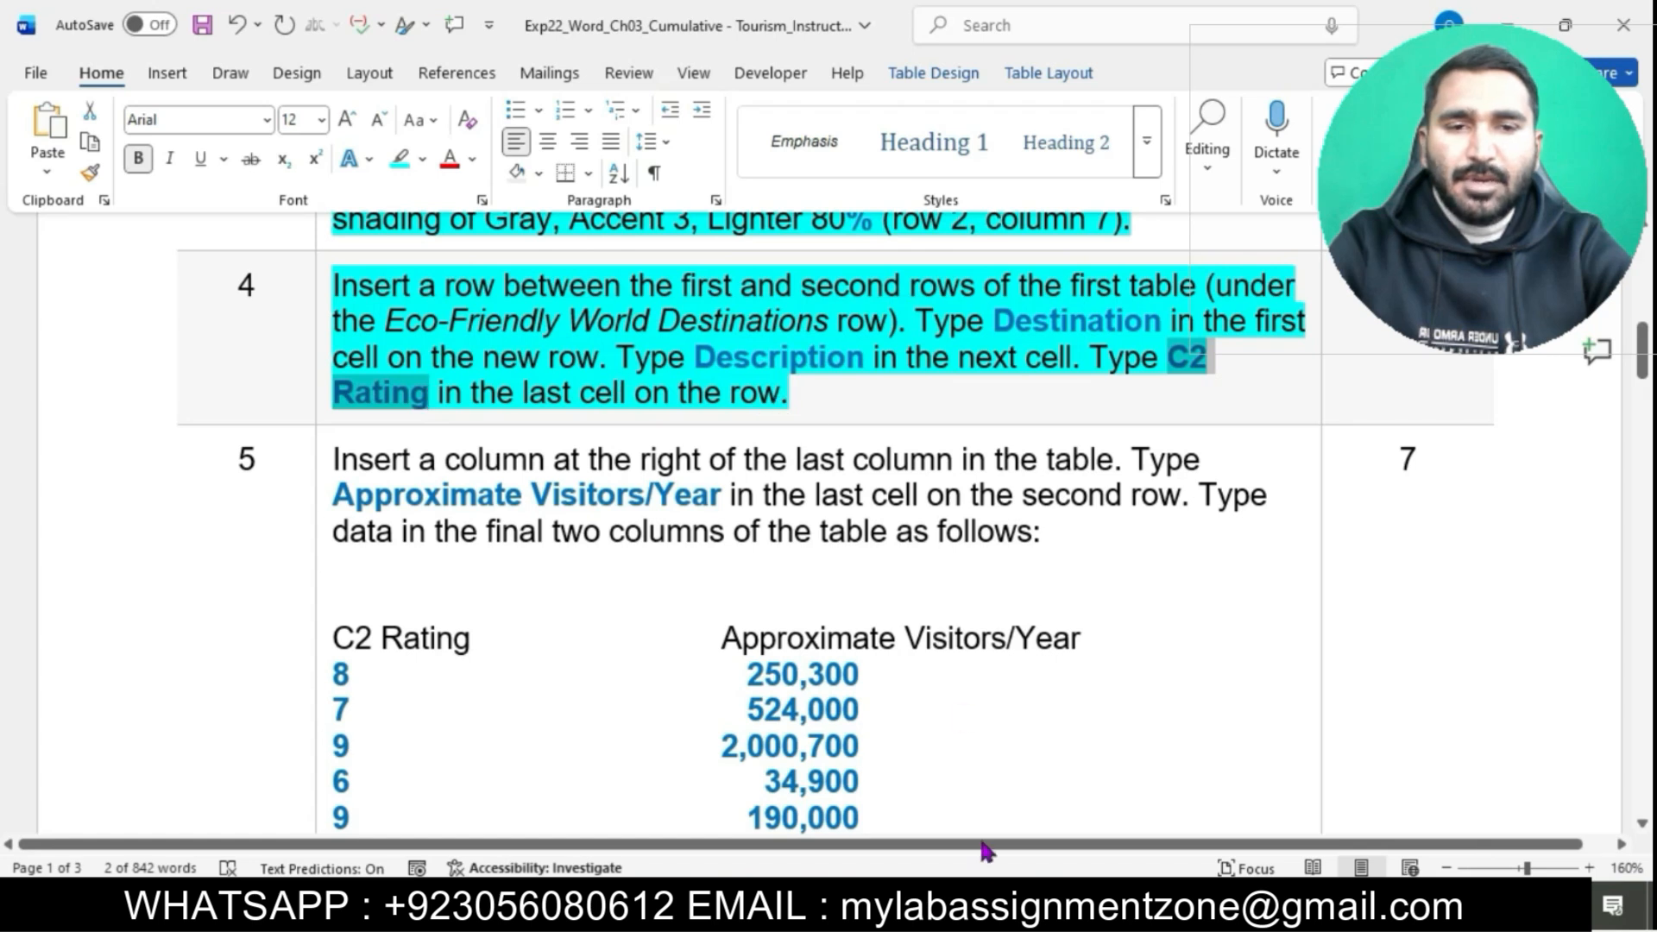
mouse_move(1001, 910)
left_click(1143, 832)
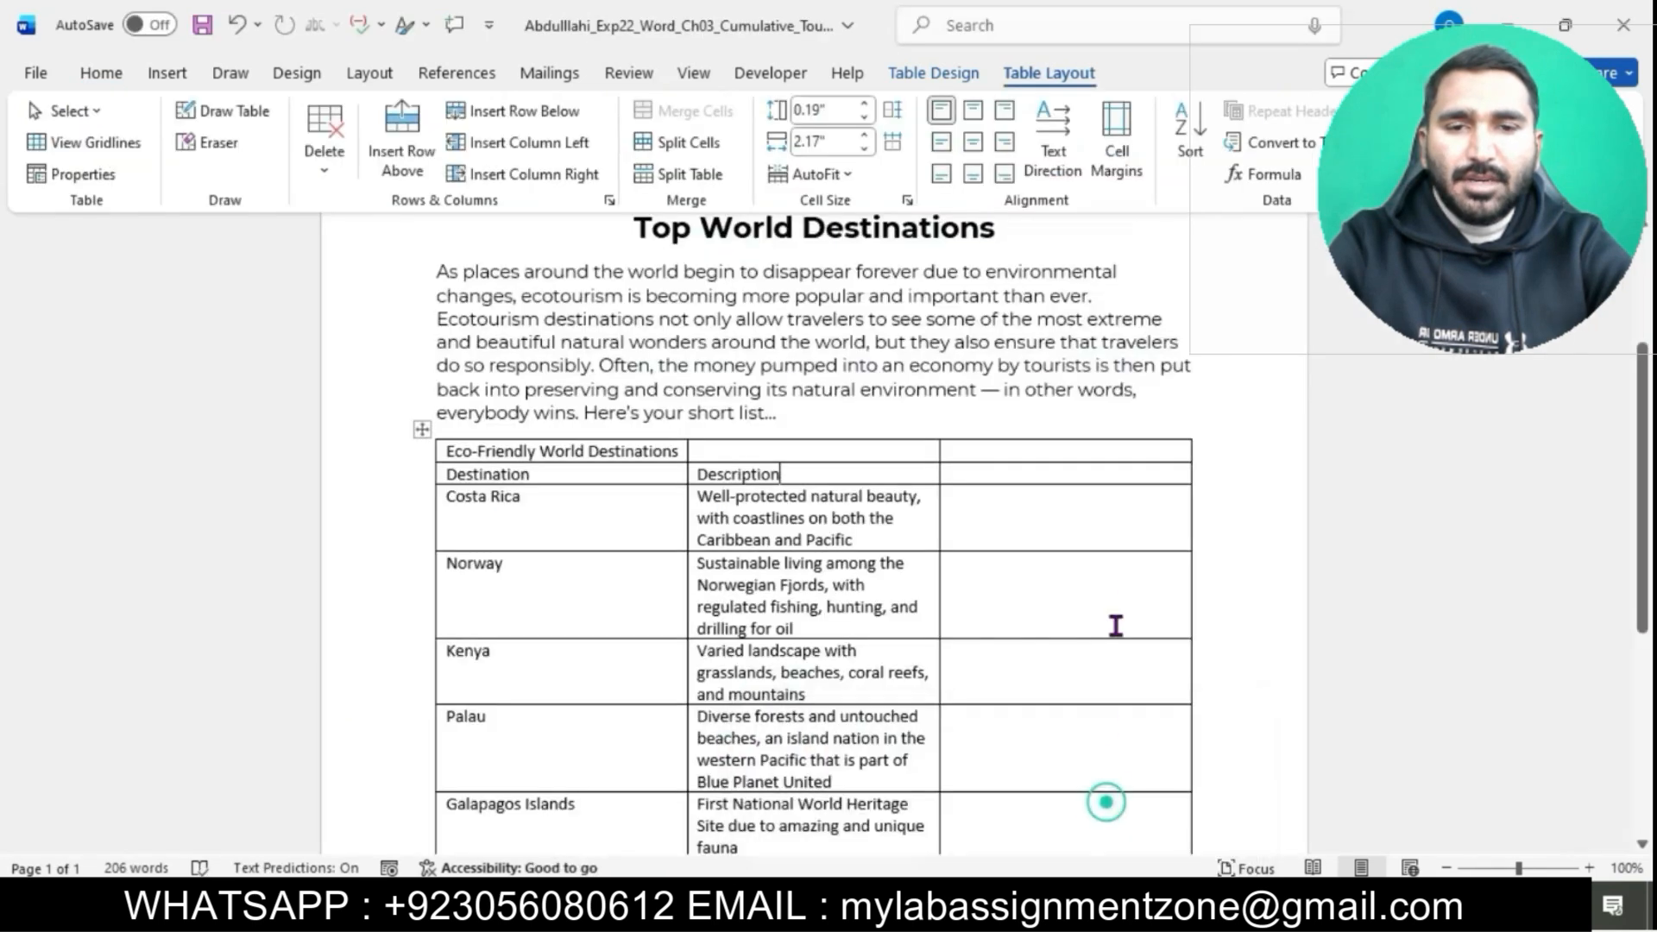
left_click(1035, 471)
key("ctrl+v")
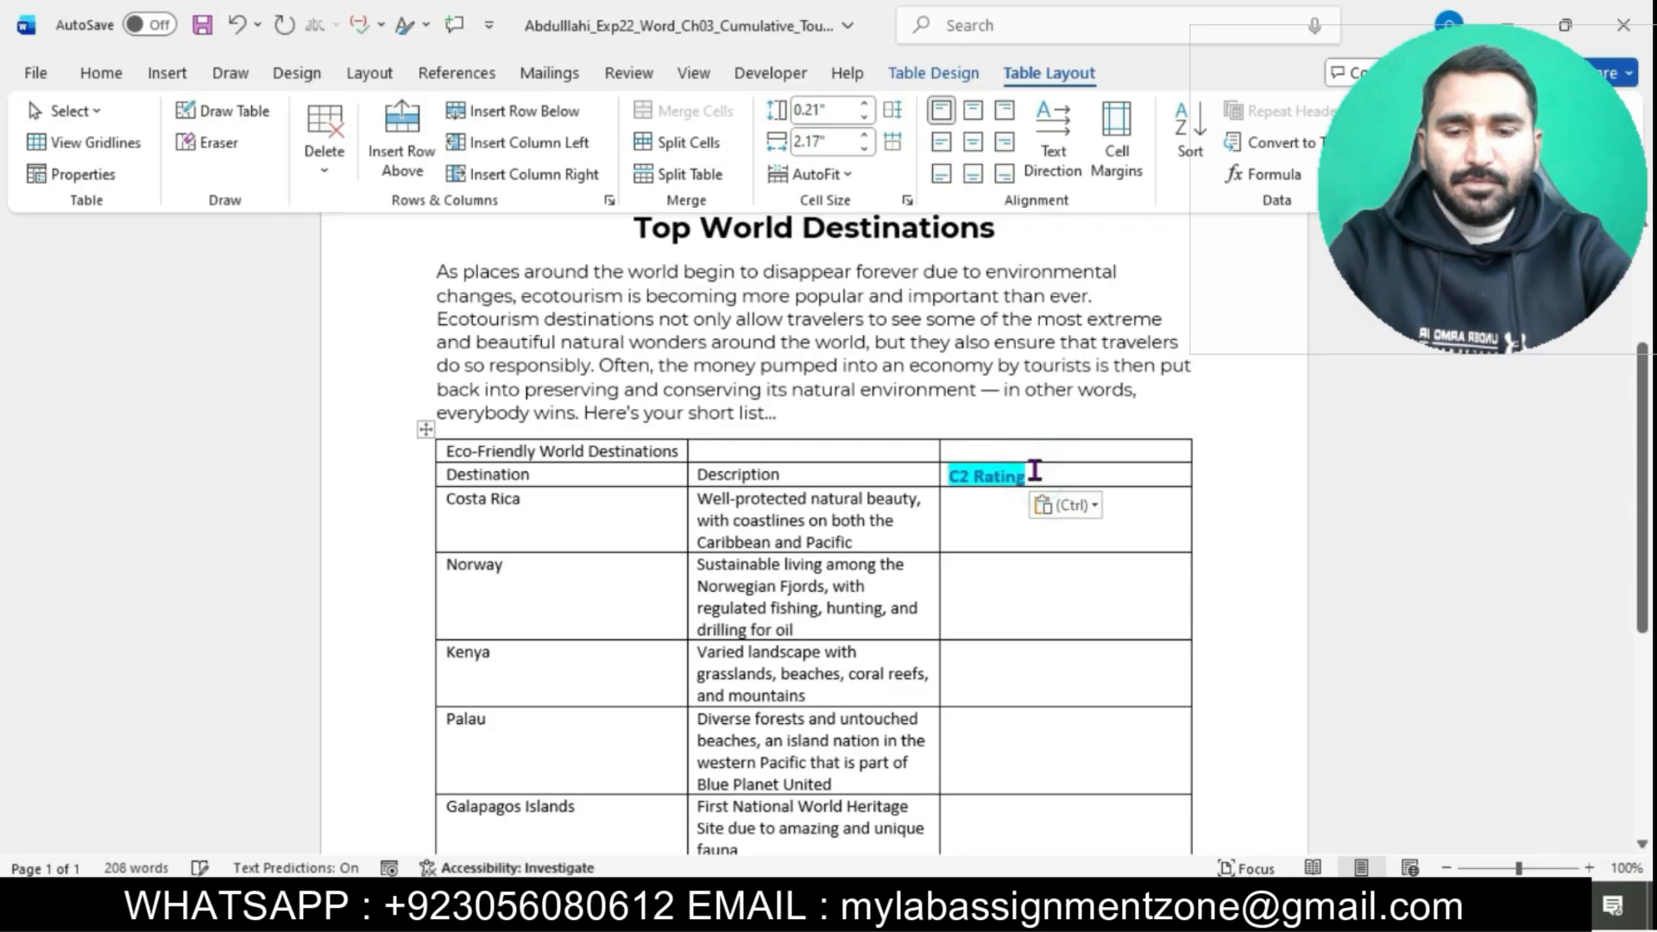
left_click(1091, 507)
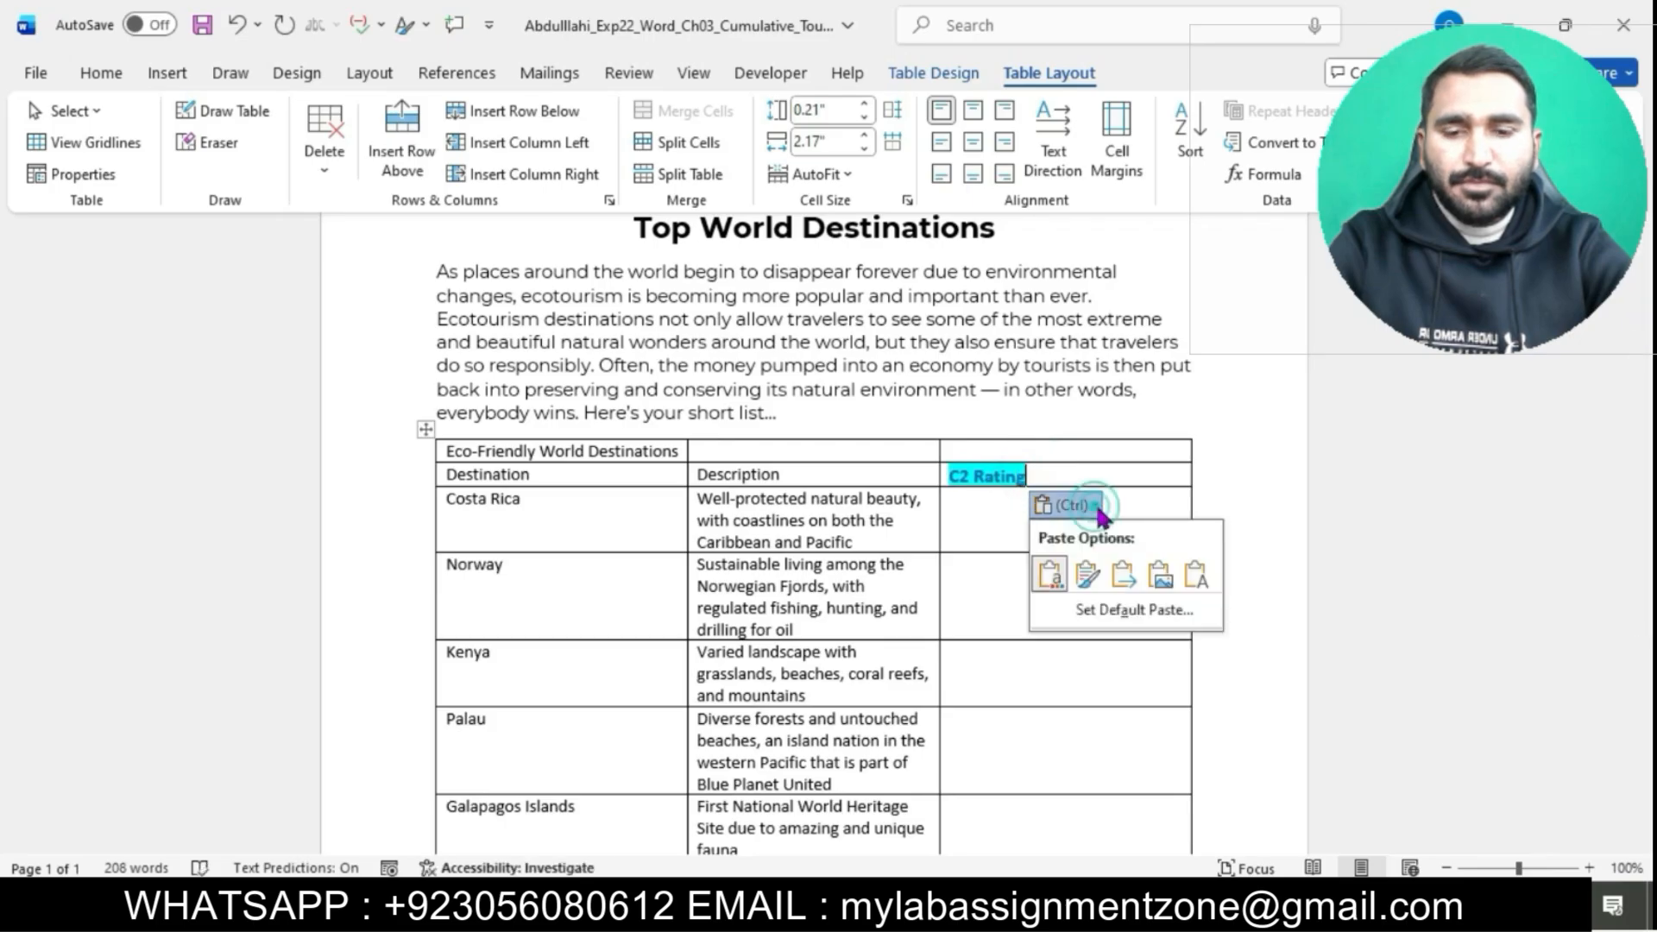
left_click(1196, 573)
Return to the instructions document and highlight the whole step 5 instruction, including its data list, in turquoise
mouse_move(1001, 910)
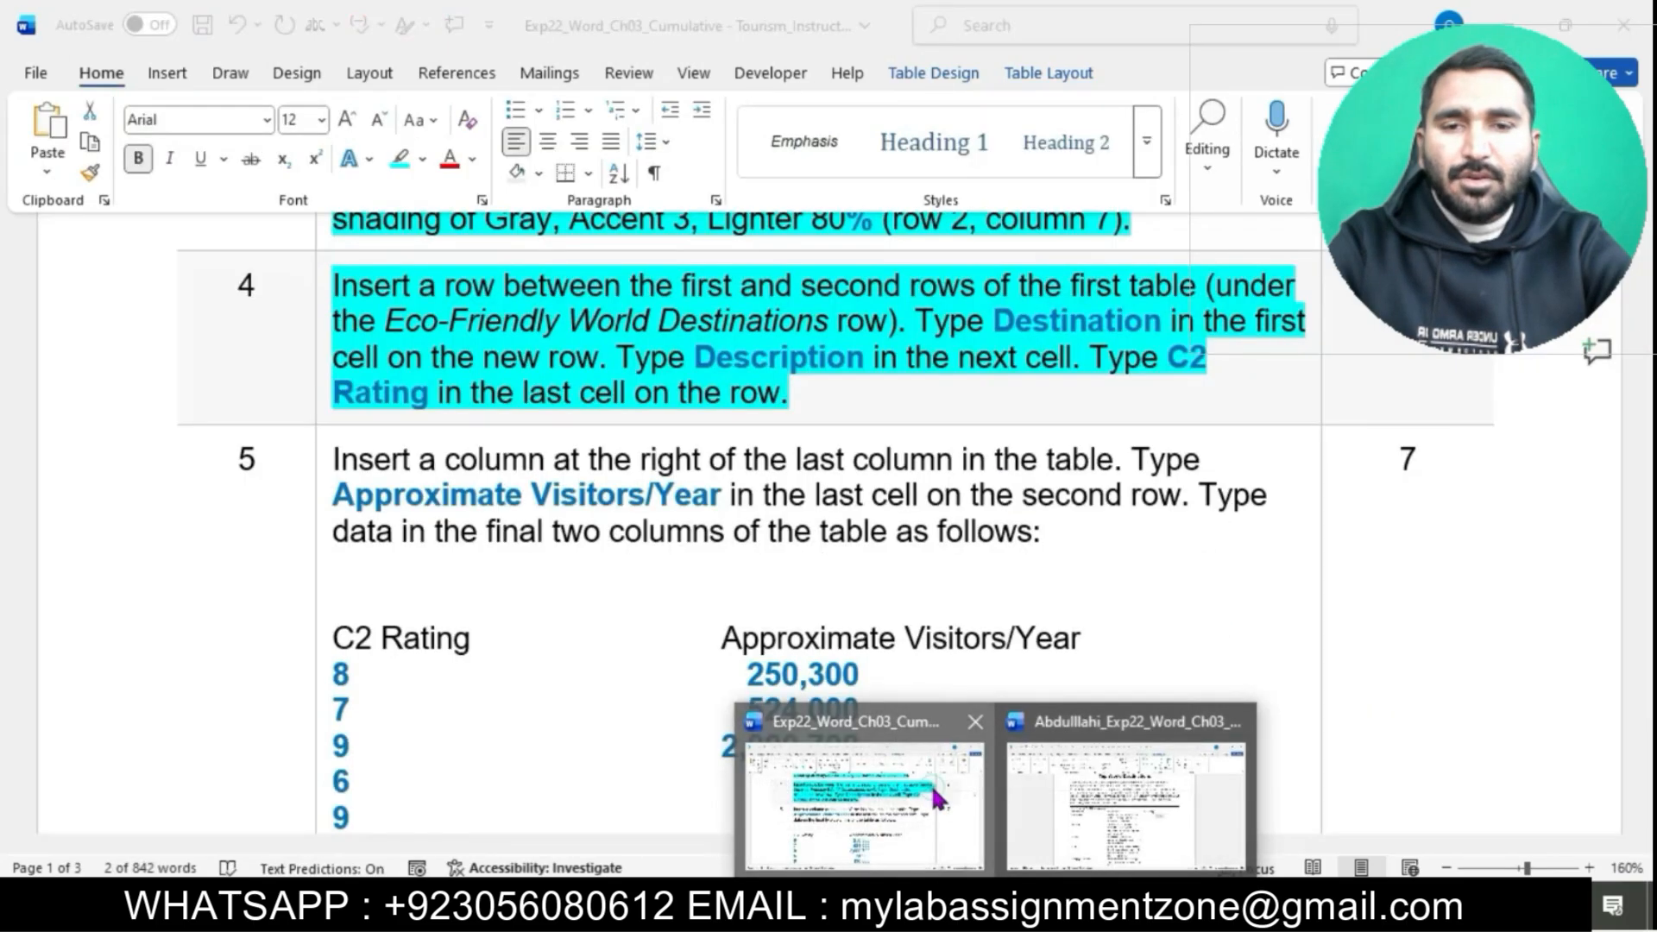
left_click(938, 798)
scroll(927, 380, "down", 2)
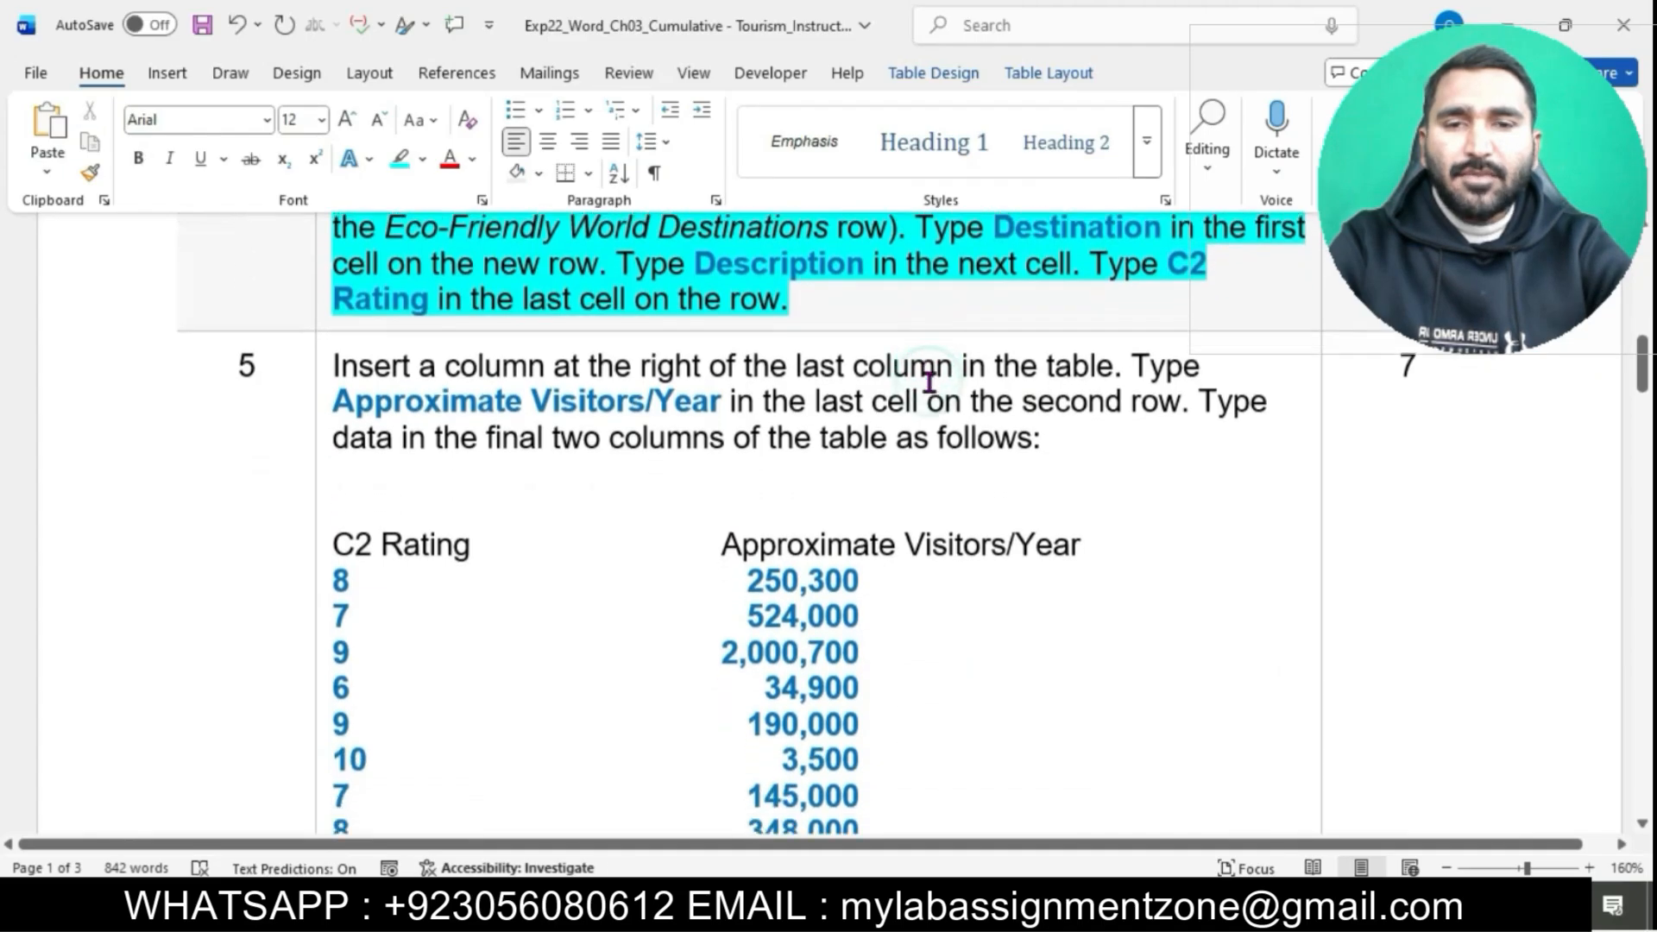
scroll(928, 381, "down", 2)
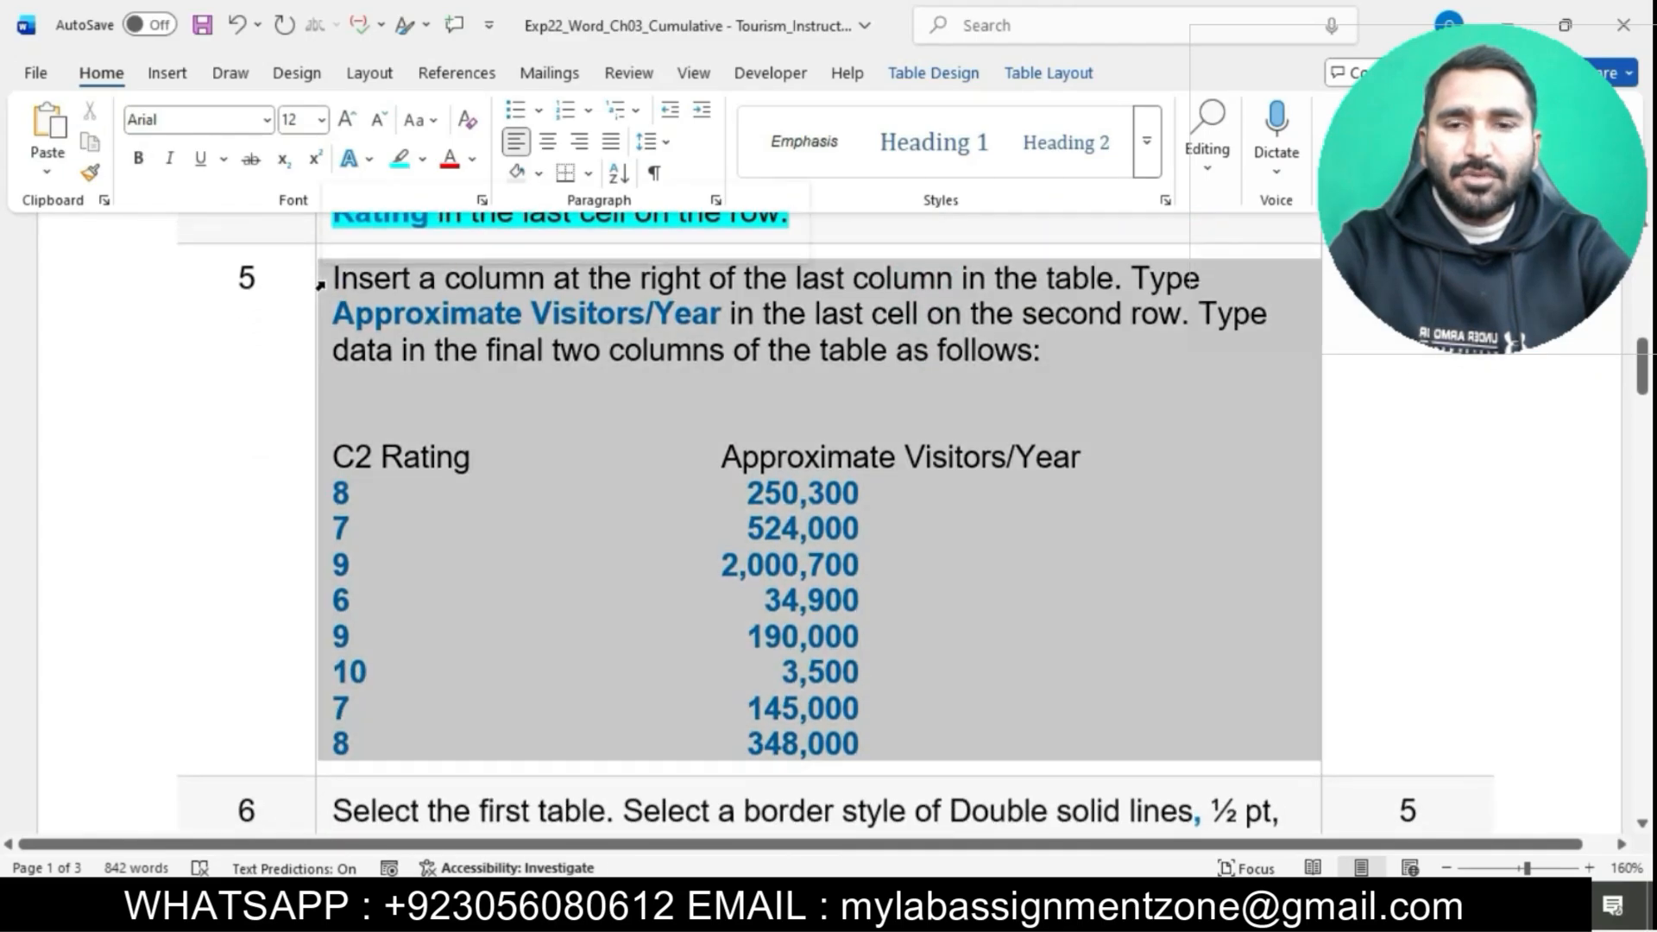
left_click(324, 287)
left_click(429, 242)
left_click(502, 402)
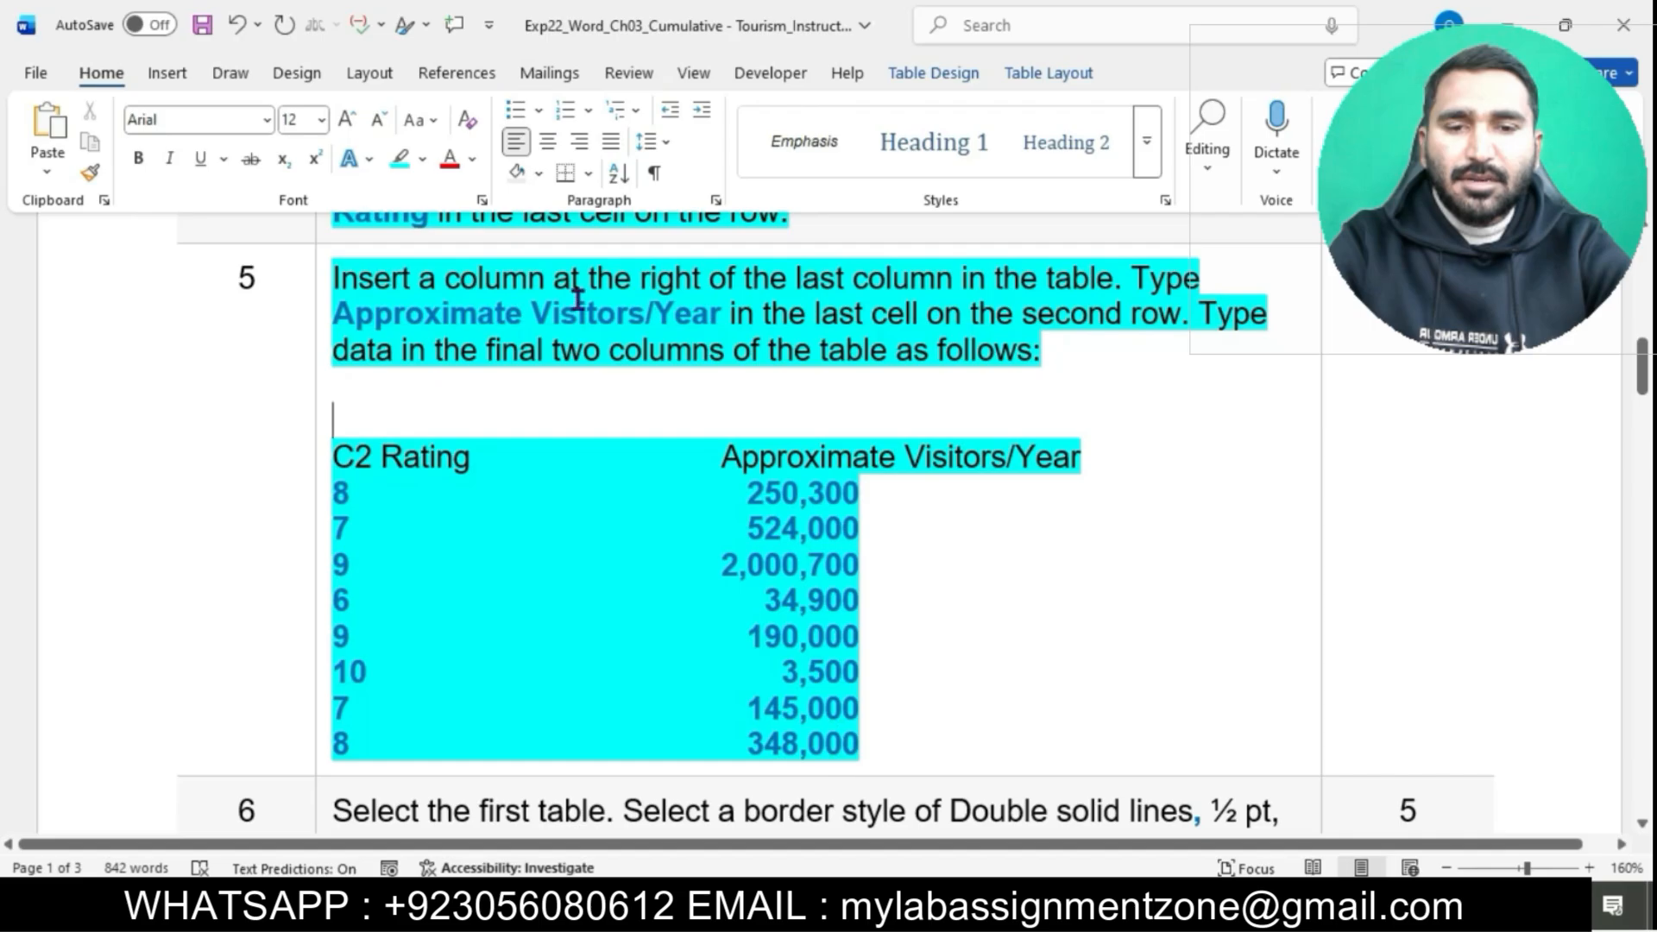
Following step 5's first sentence, insert a column to the right of the C2 Rating column in the Tourism document
left_click_drag(337, 279, 1114, 289)
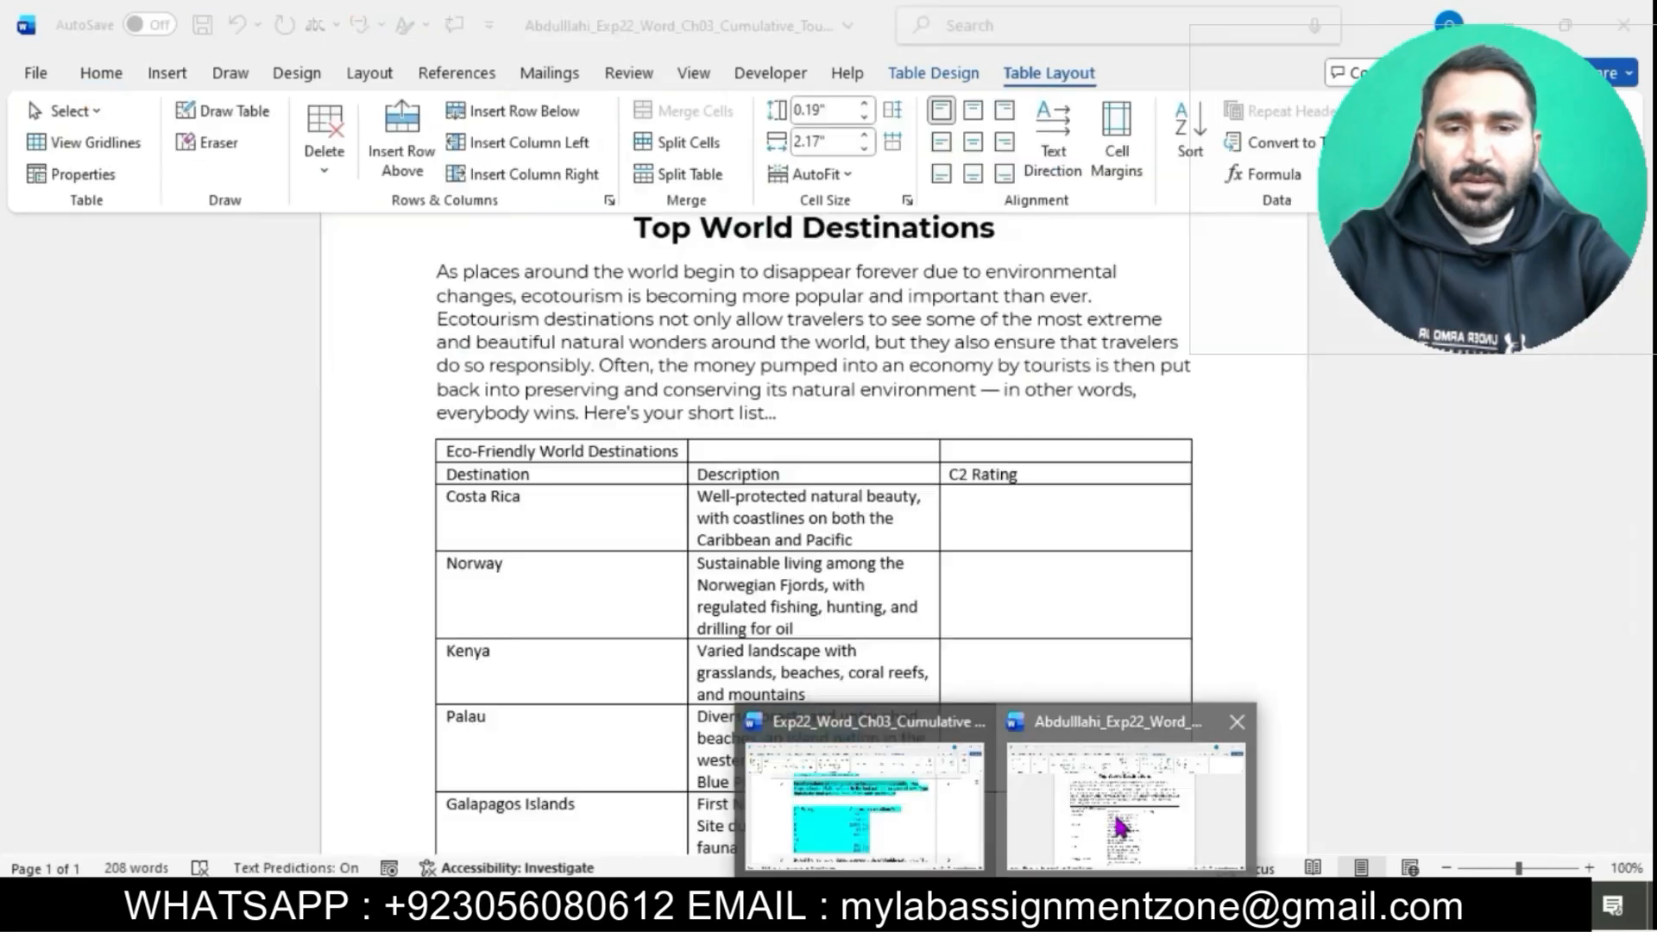
left_click(1115, 817)
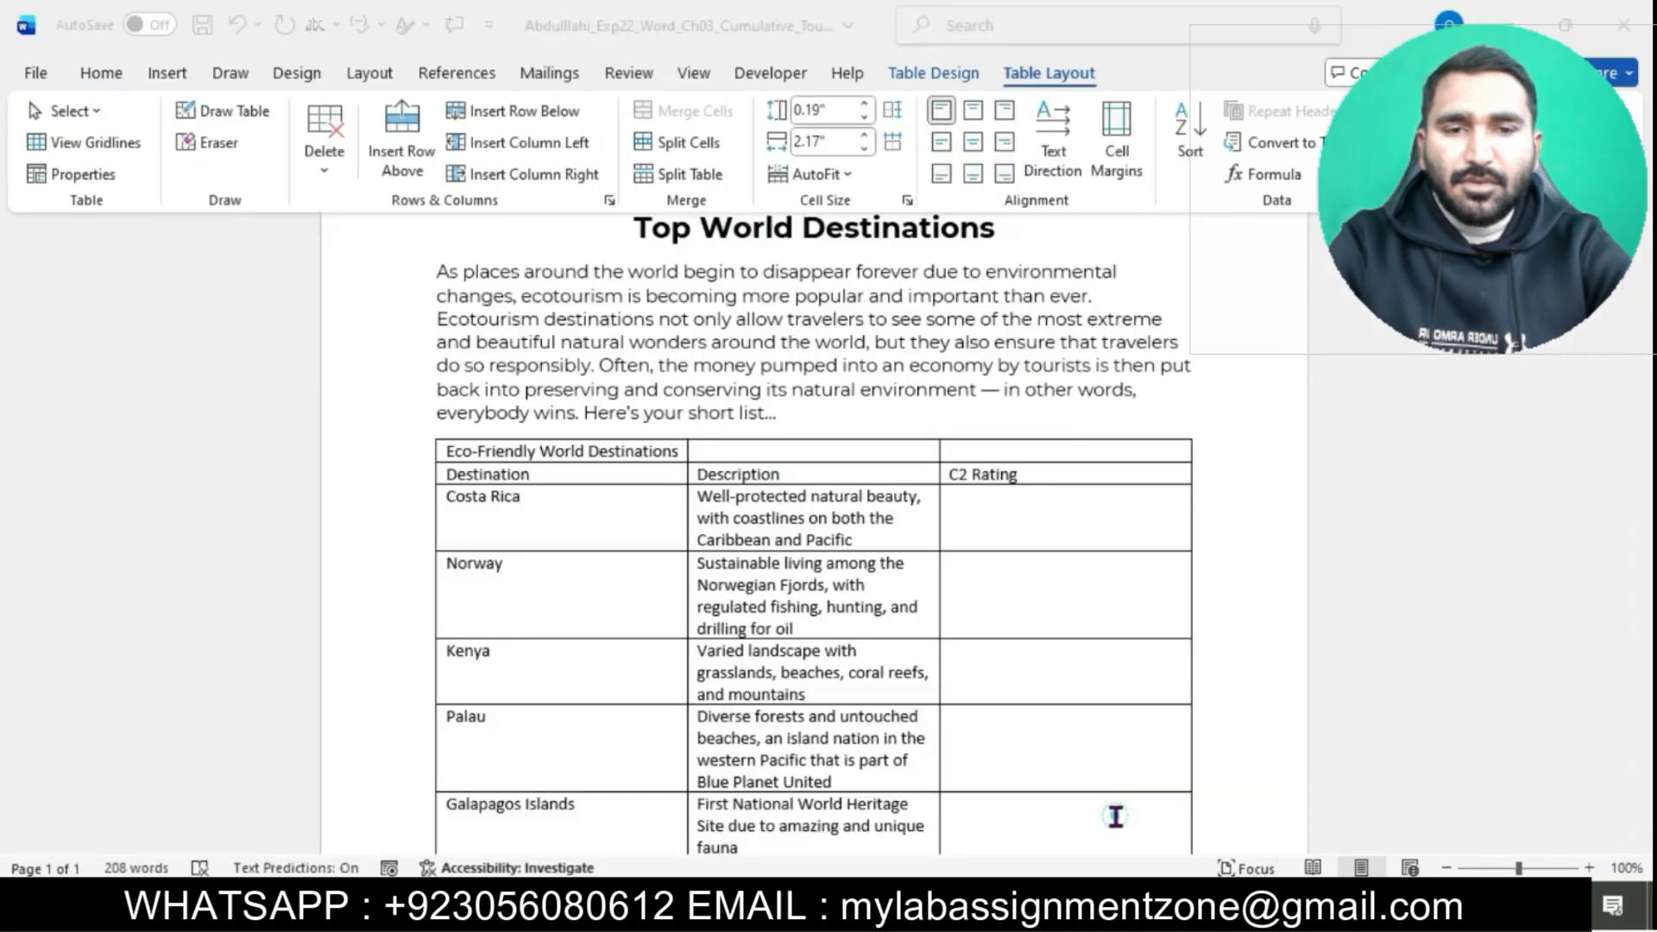
left_click(1076, 452)
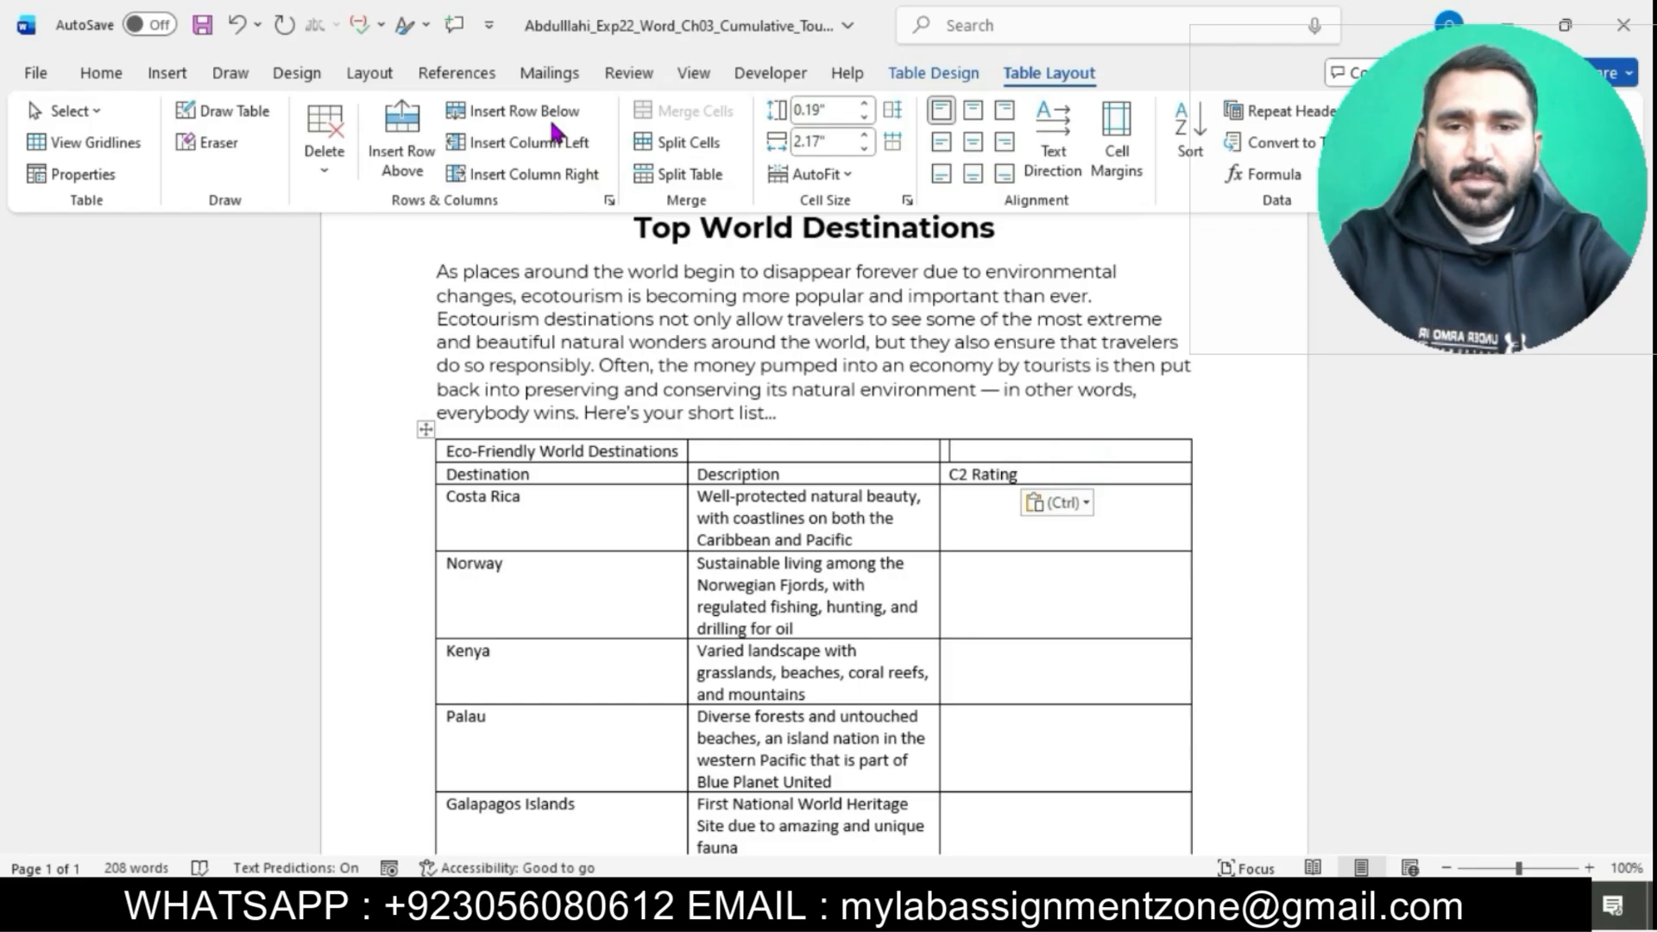
left_click(562, 183)
Copy Approximate Visitors/Year from step 5 of the instructions into the last cell of the table's second row, keeping text only
mouse_move(1001, 915)
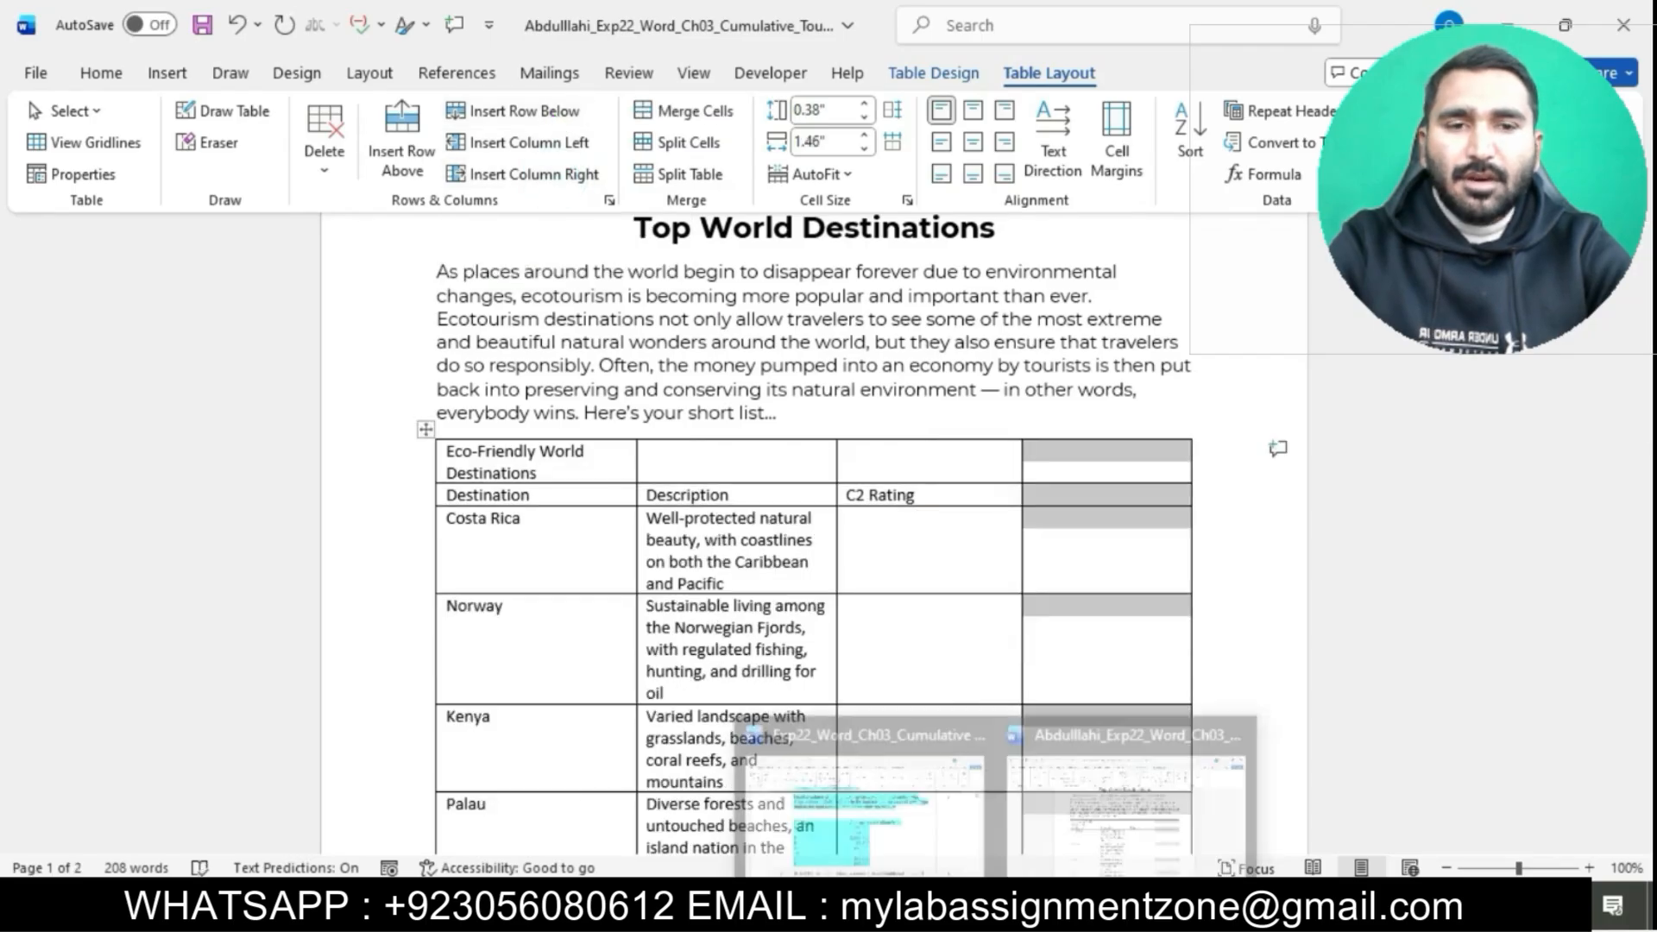
left_click(934, 782)
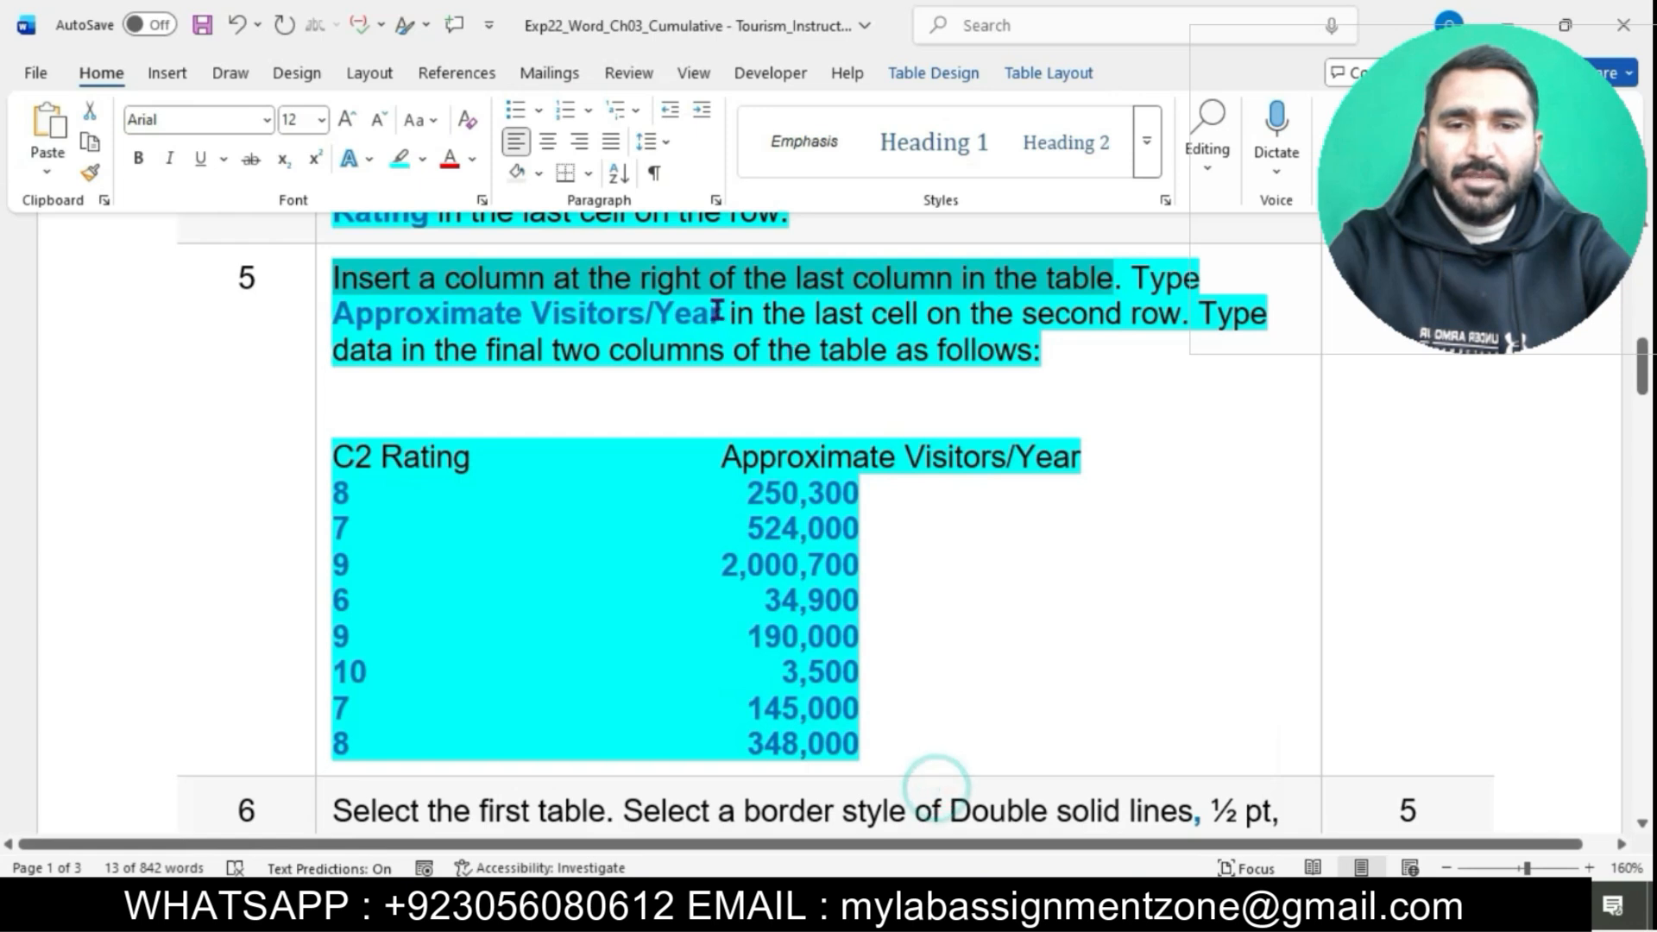
left_click_drag(342, 312, 697, 312)
key("ctrl+c")
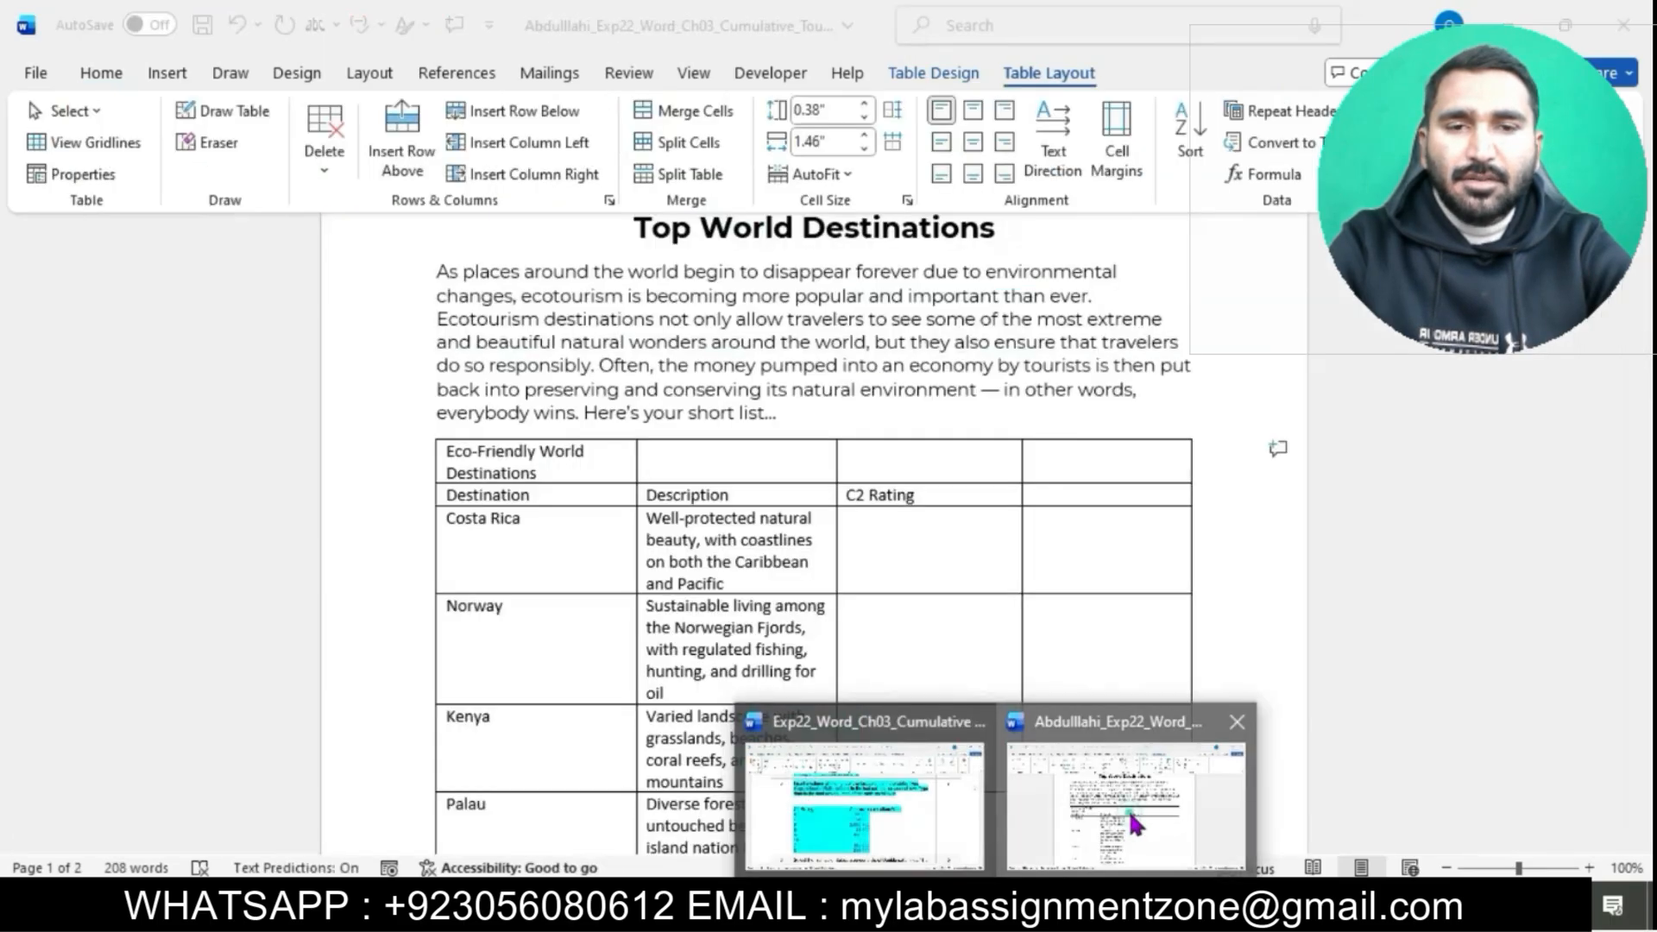
left_click(1130, 816)
left_click(1084, 500)
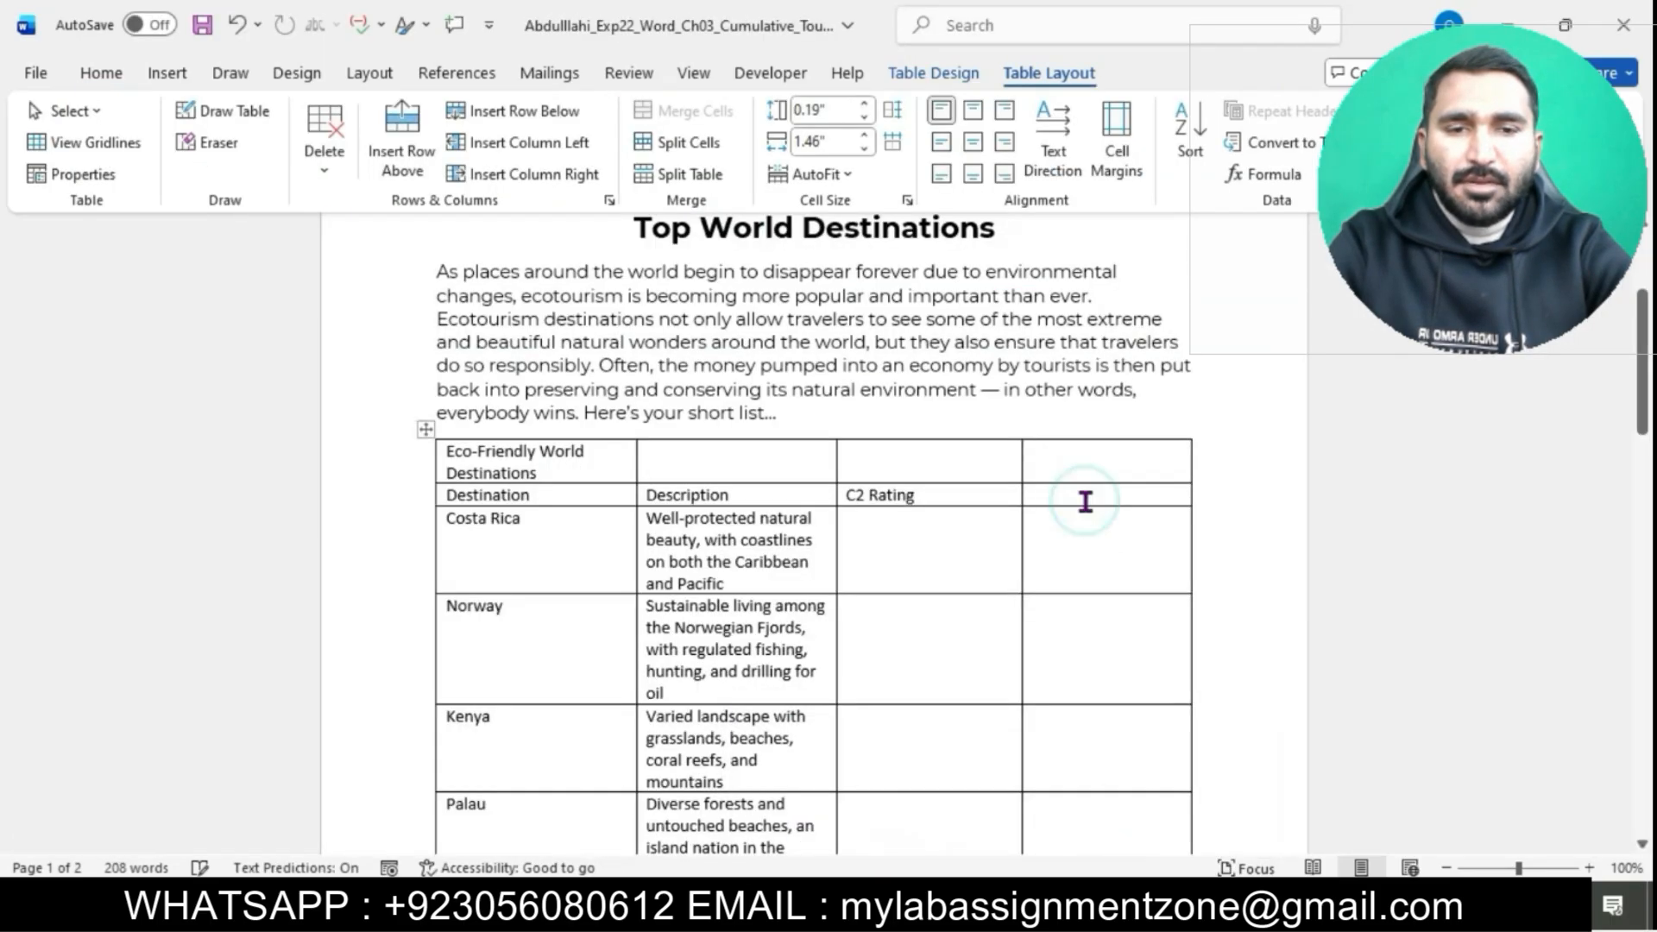
key("ctrl+v")
left_click(1194, 552)
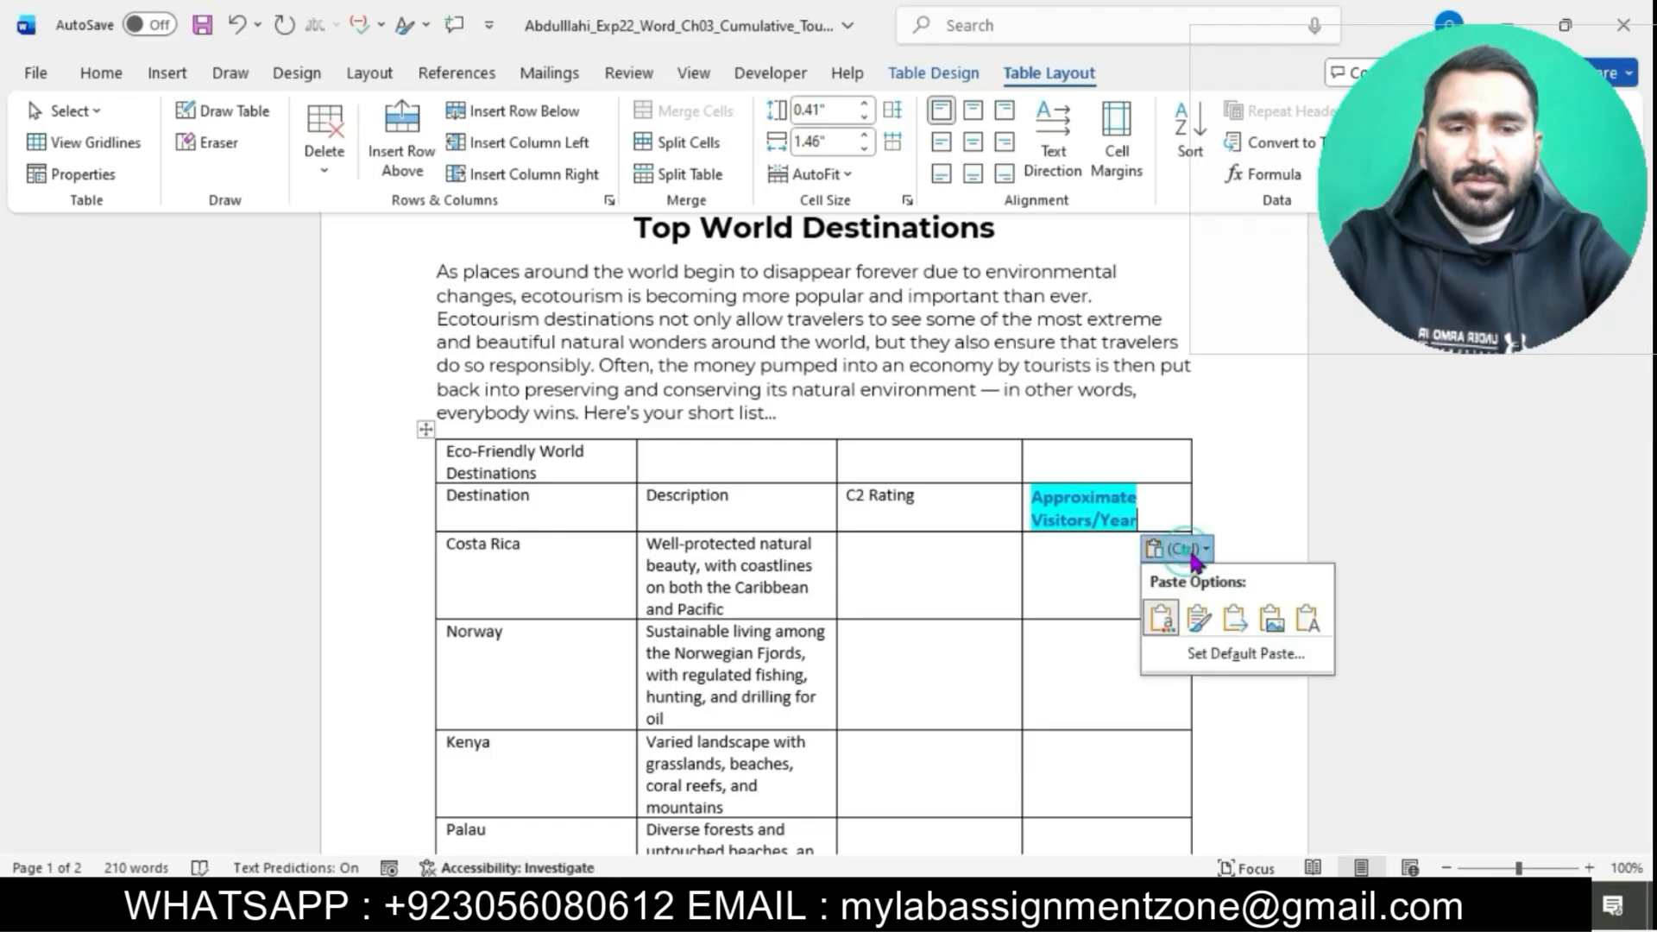
left_click(1307, 618)
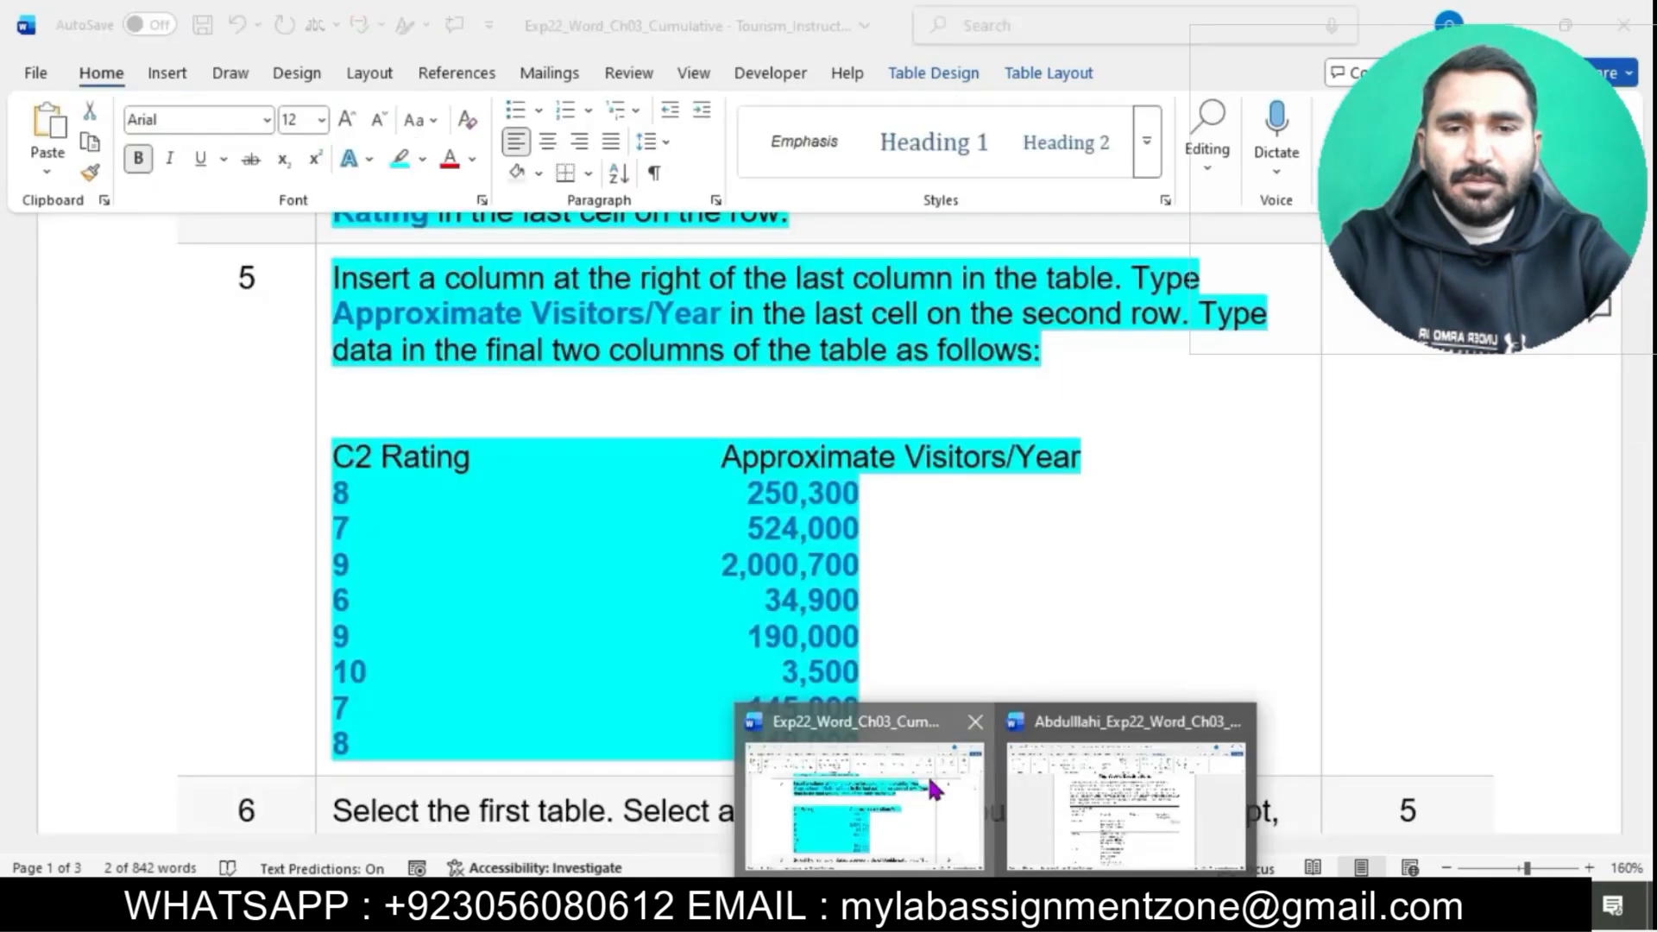
Following step 5's data list, enter C2 Ratings 8 for Costa Rica, 7 for Norway, 9 for Kenya and 6 for Palau
left_click(928, 777)
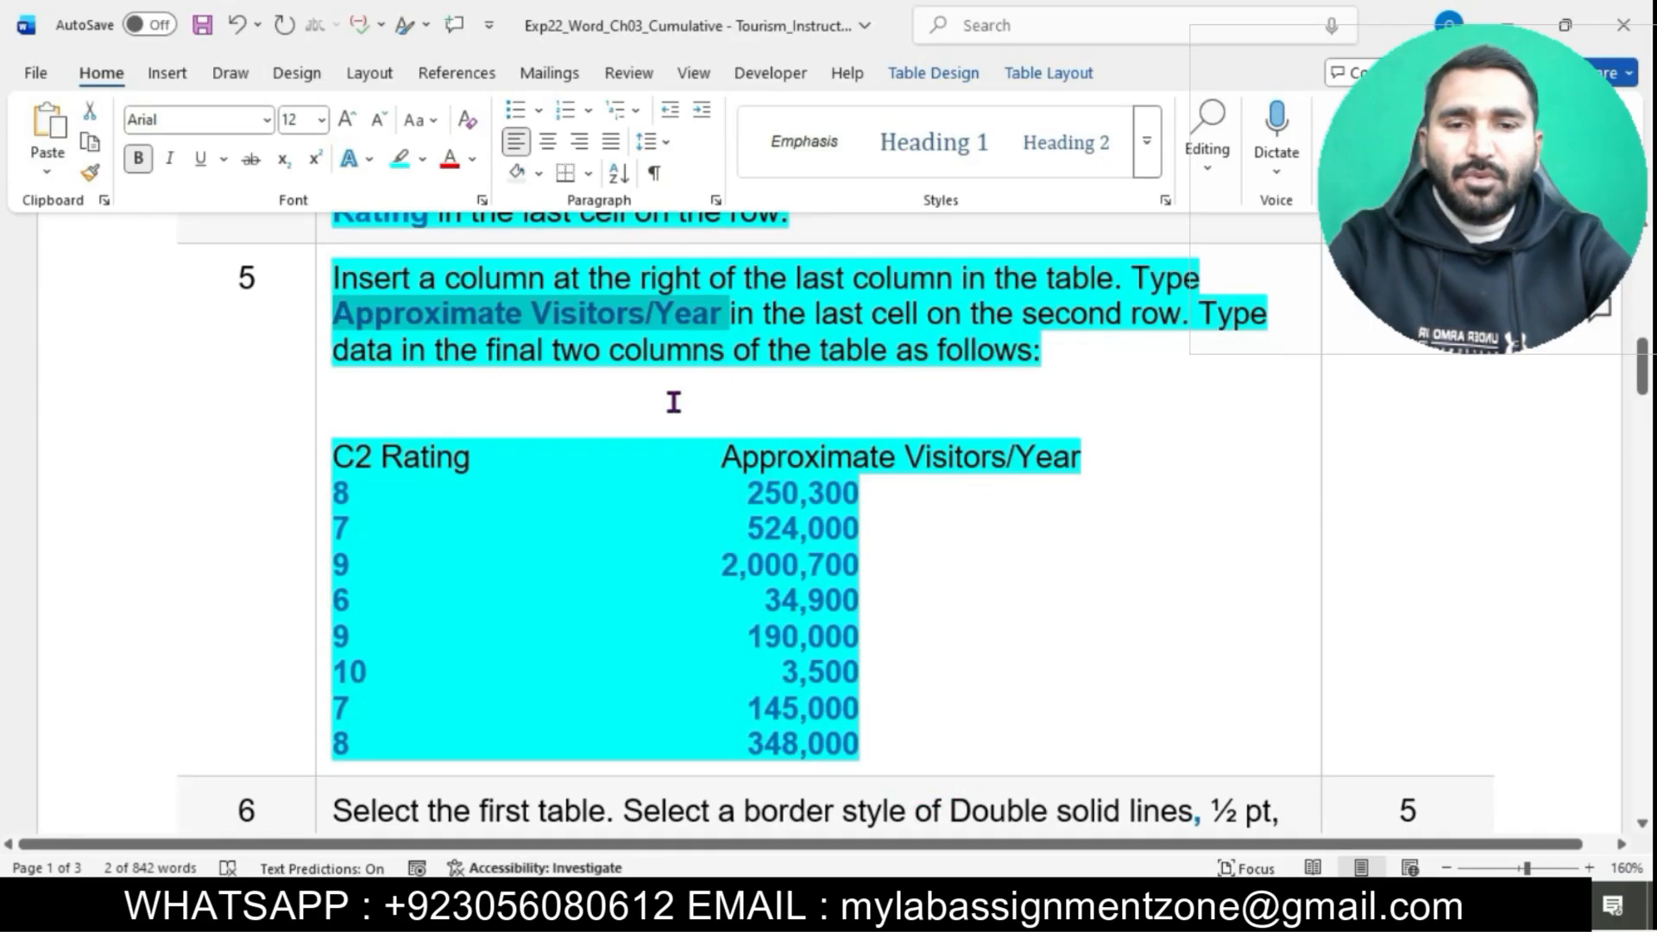
left_click_drag(340, 493, 340, 529)
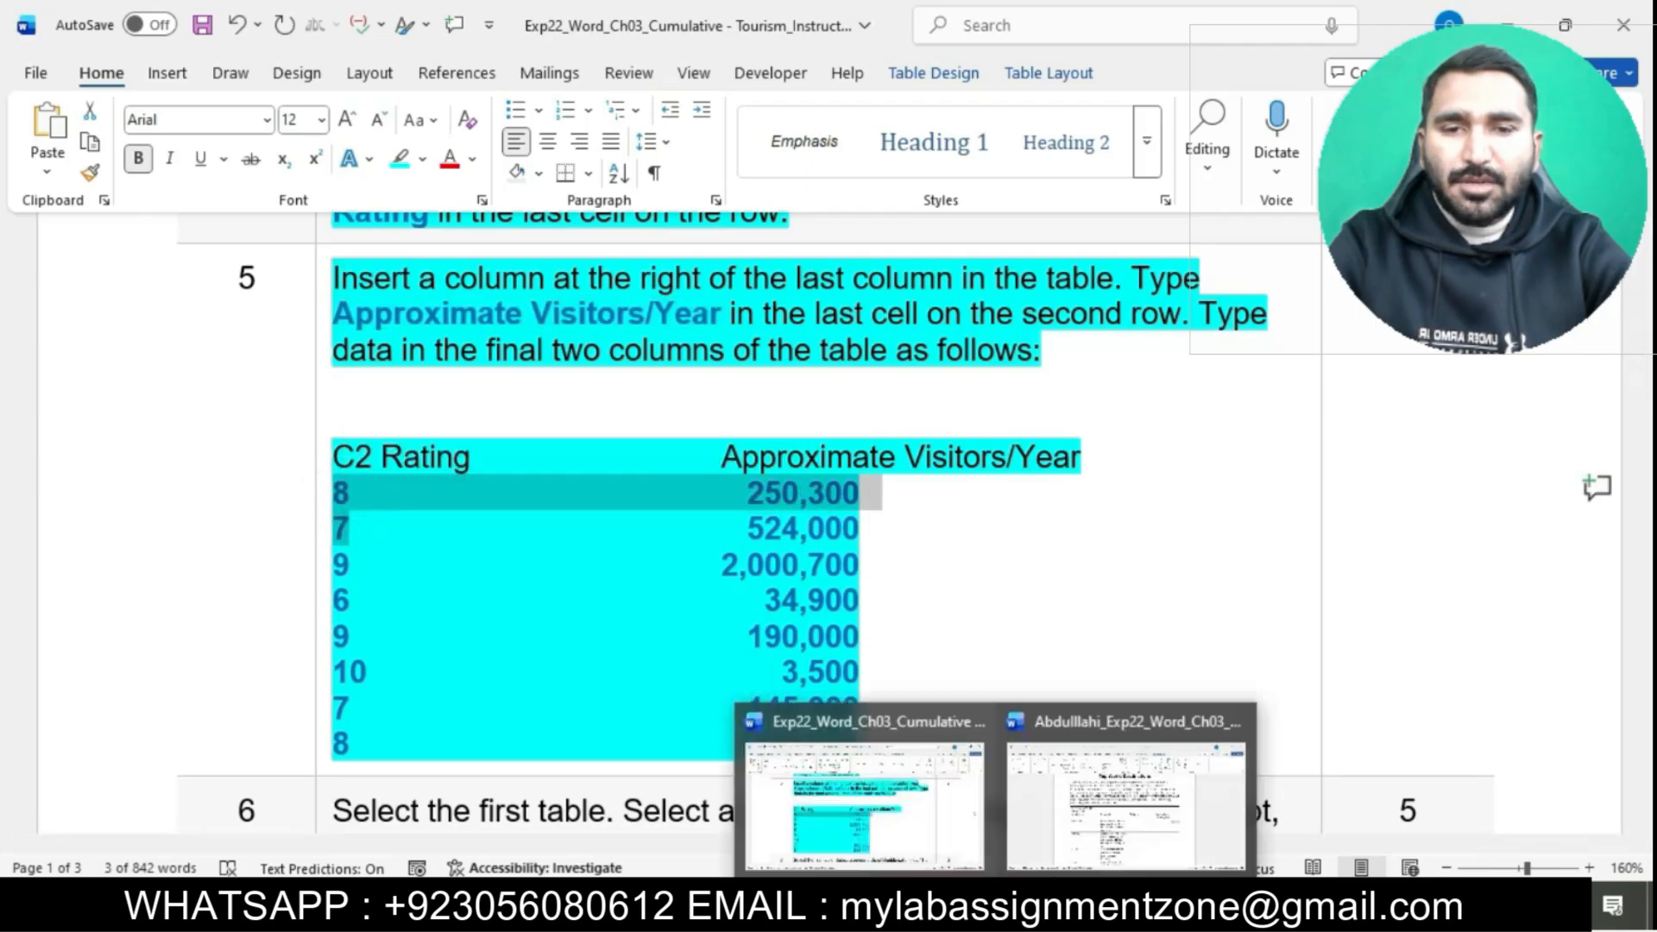
left_click(1177, 783)
type("8")
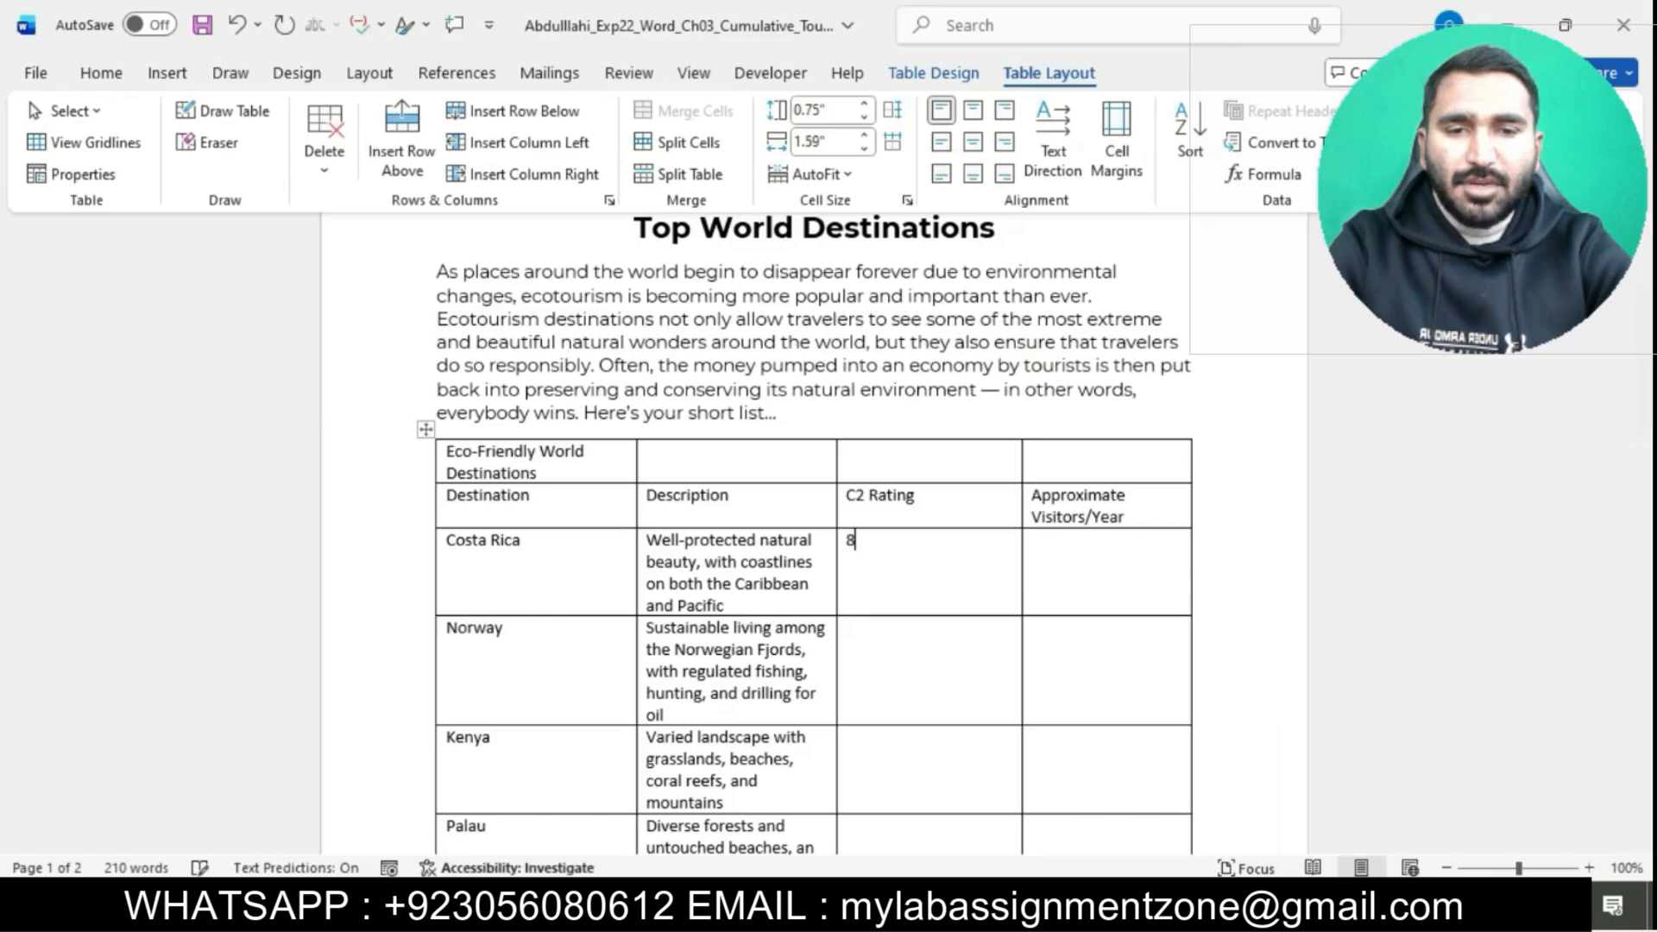
type("7")
scroll(912, 540, "down", 3)
type("9")
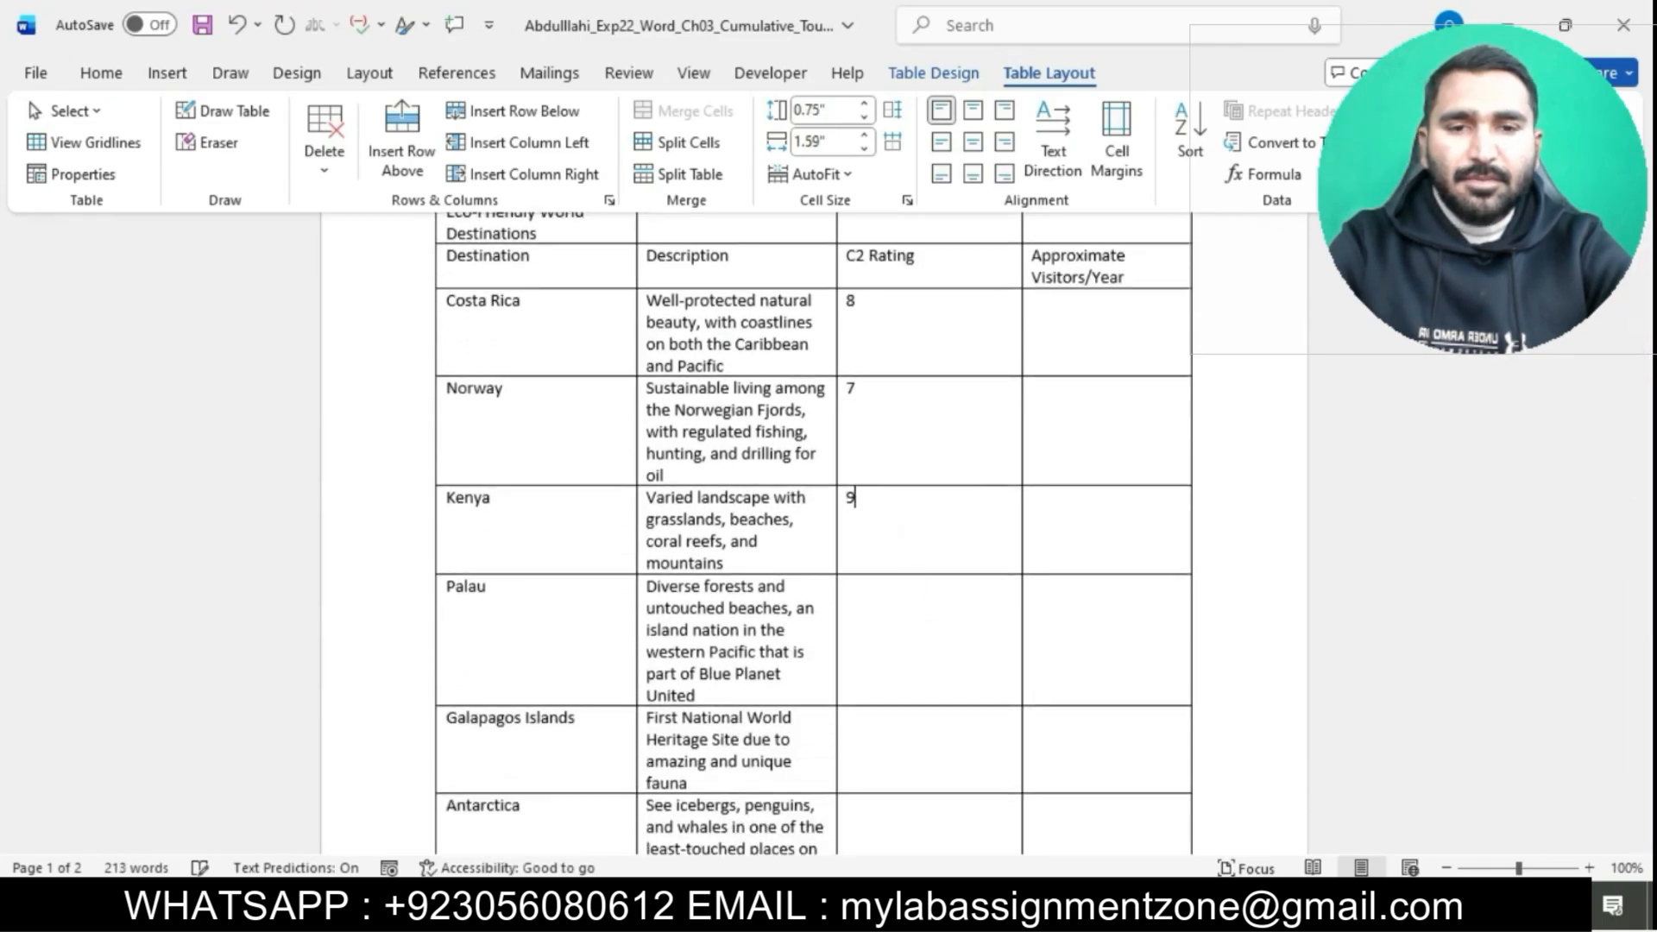
type("6")
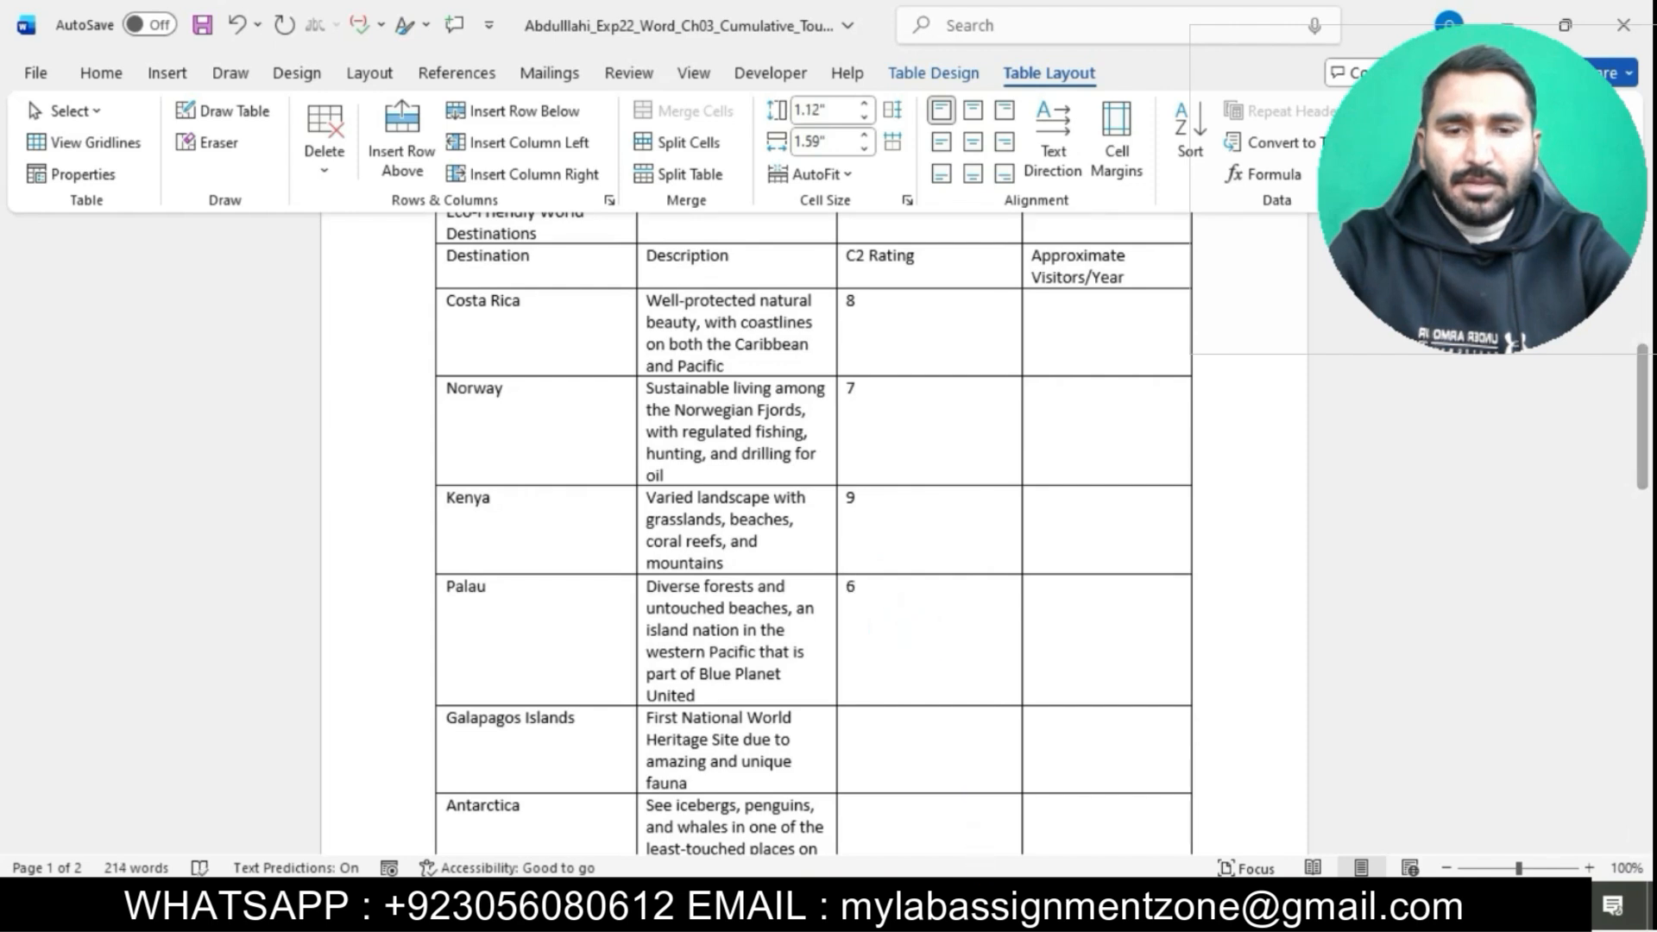
Recheck step 5's list and enter C2 Ratings 9 for Galapagos Islands, 10 for Antarctica, 7 for Iceland and 8 for Amazon Rainforest
left_click(930, 816)
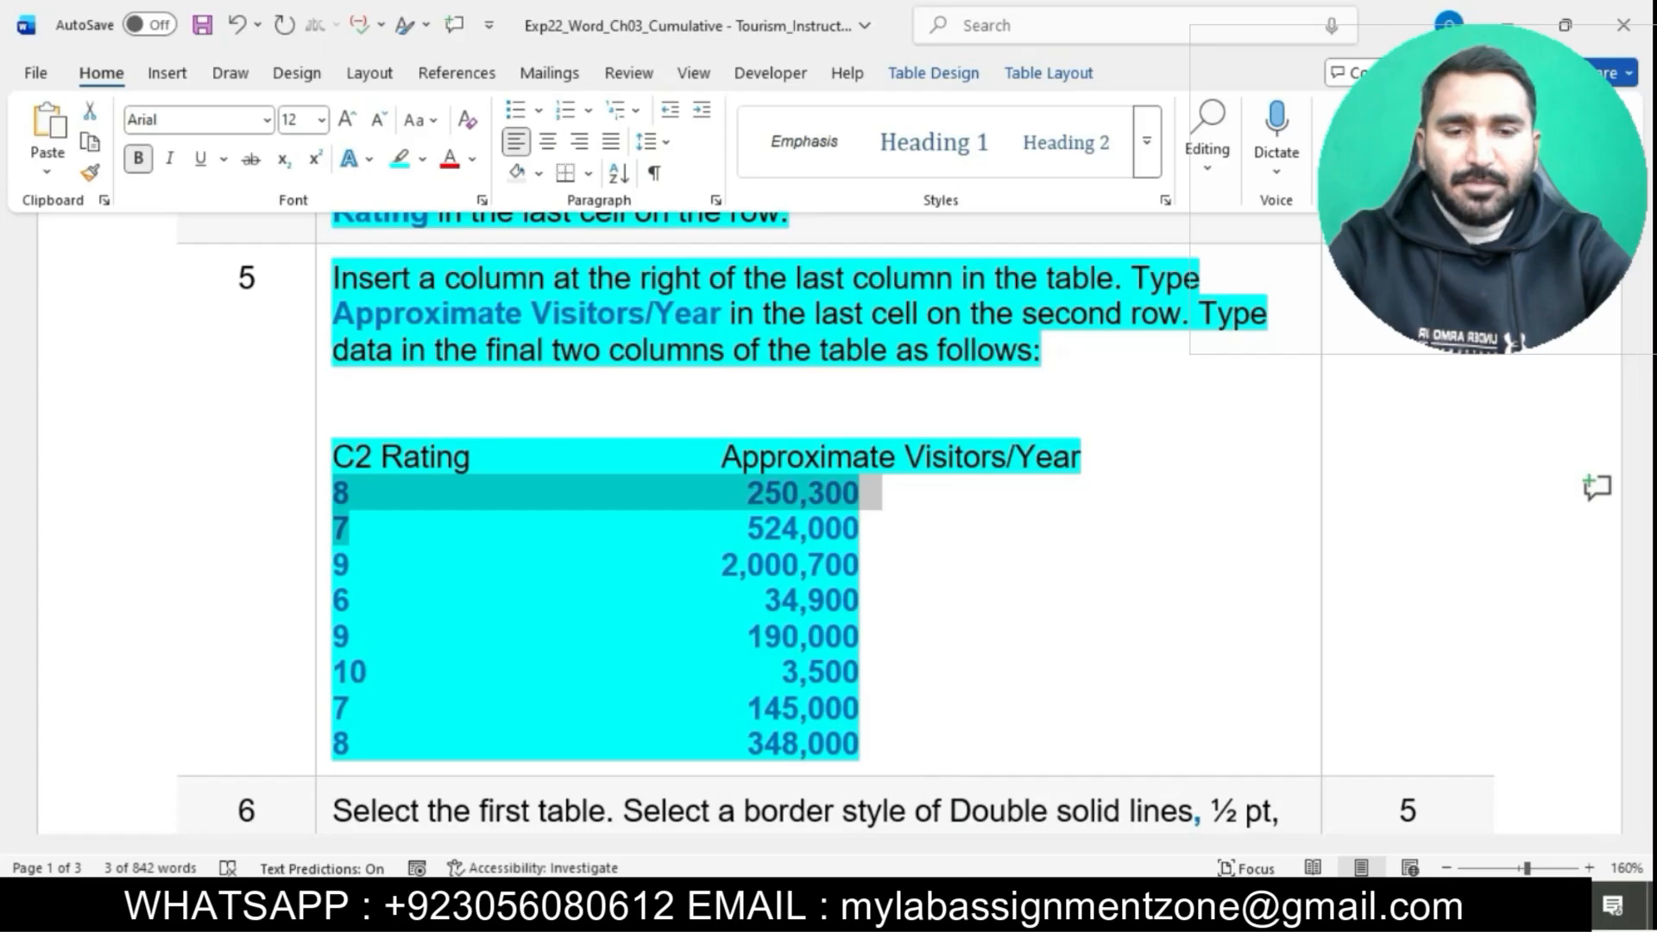
left_click(1126, 790)
scroll(1035, 633, "down", 4)
left_click(933, 488)
type("9")
left_click(902, 569)
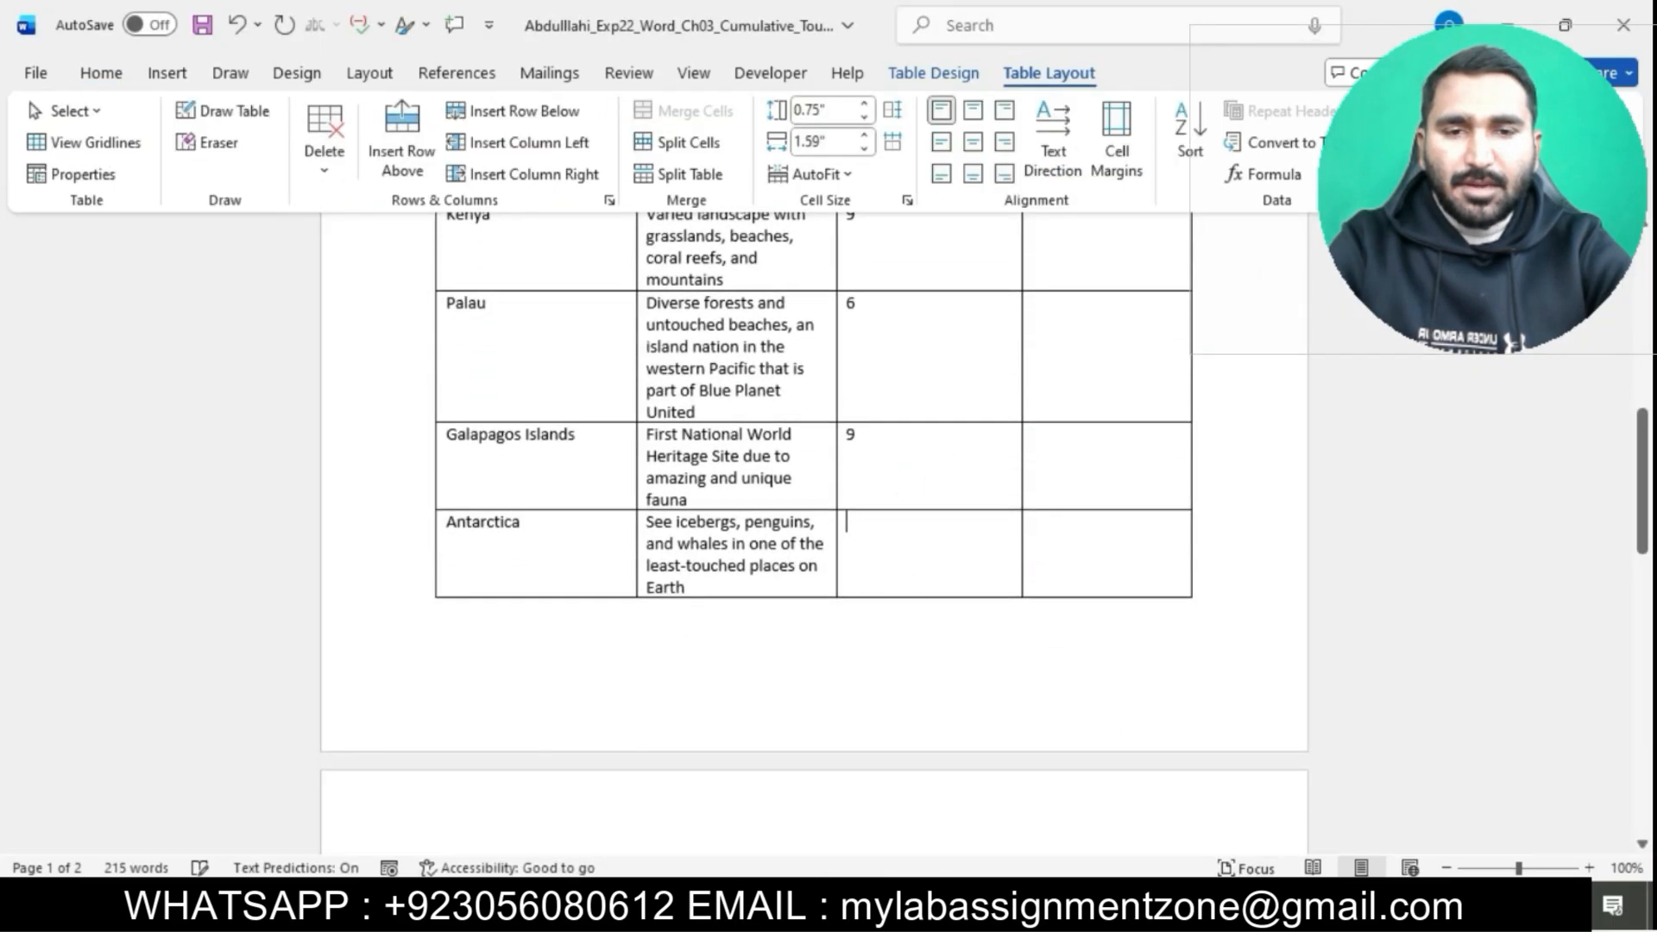
type("10")
scroll(720, 612, "down", 5)
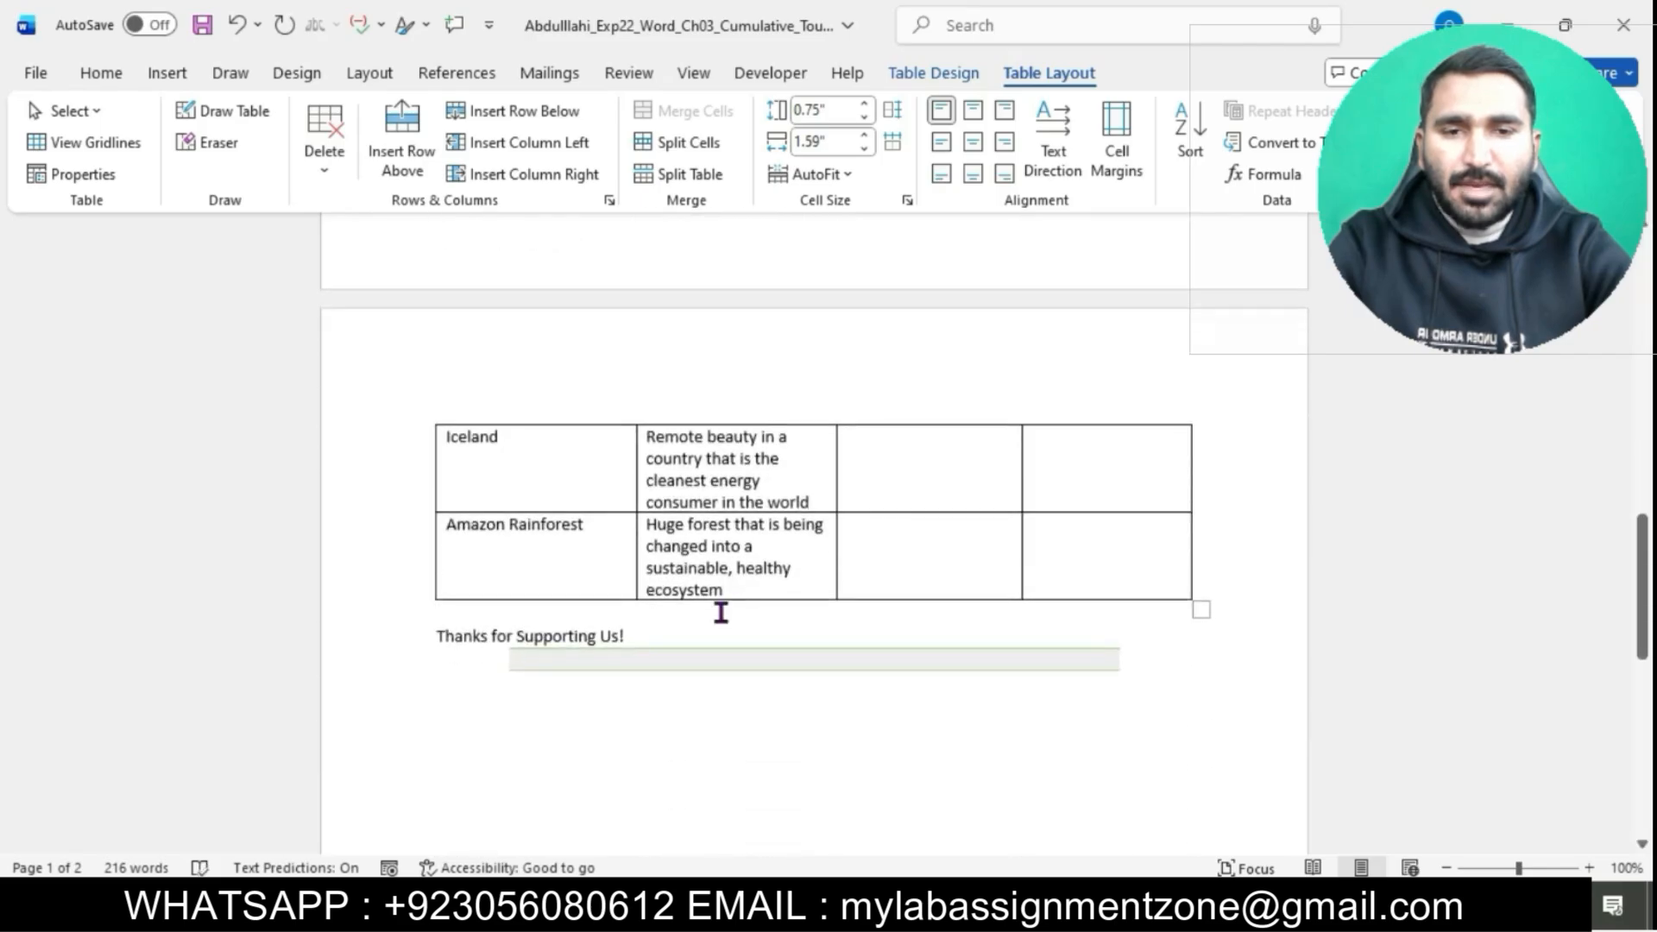
type("7")
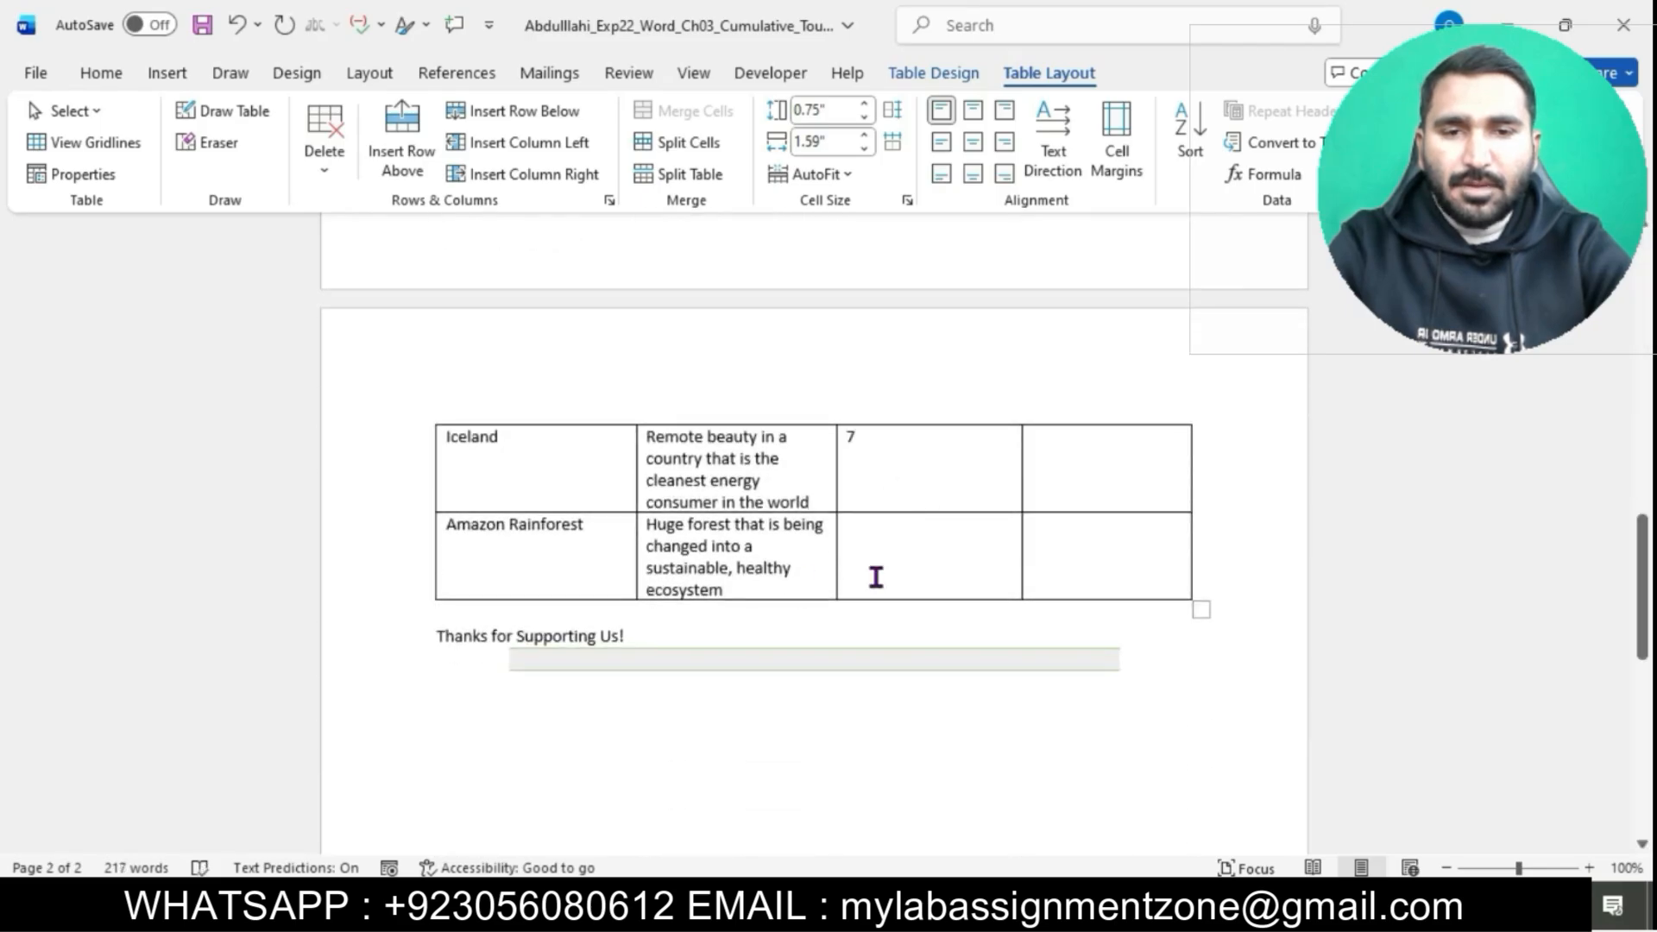
type("8")
Copy 250,300 from step 5's data list into Costa Rica's Approximate Visitors/Year cell, keeping text only
scroll(1094, 334, "up", 10)
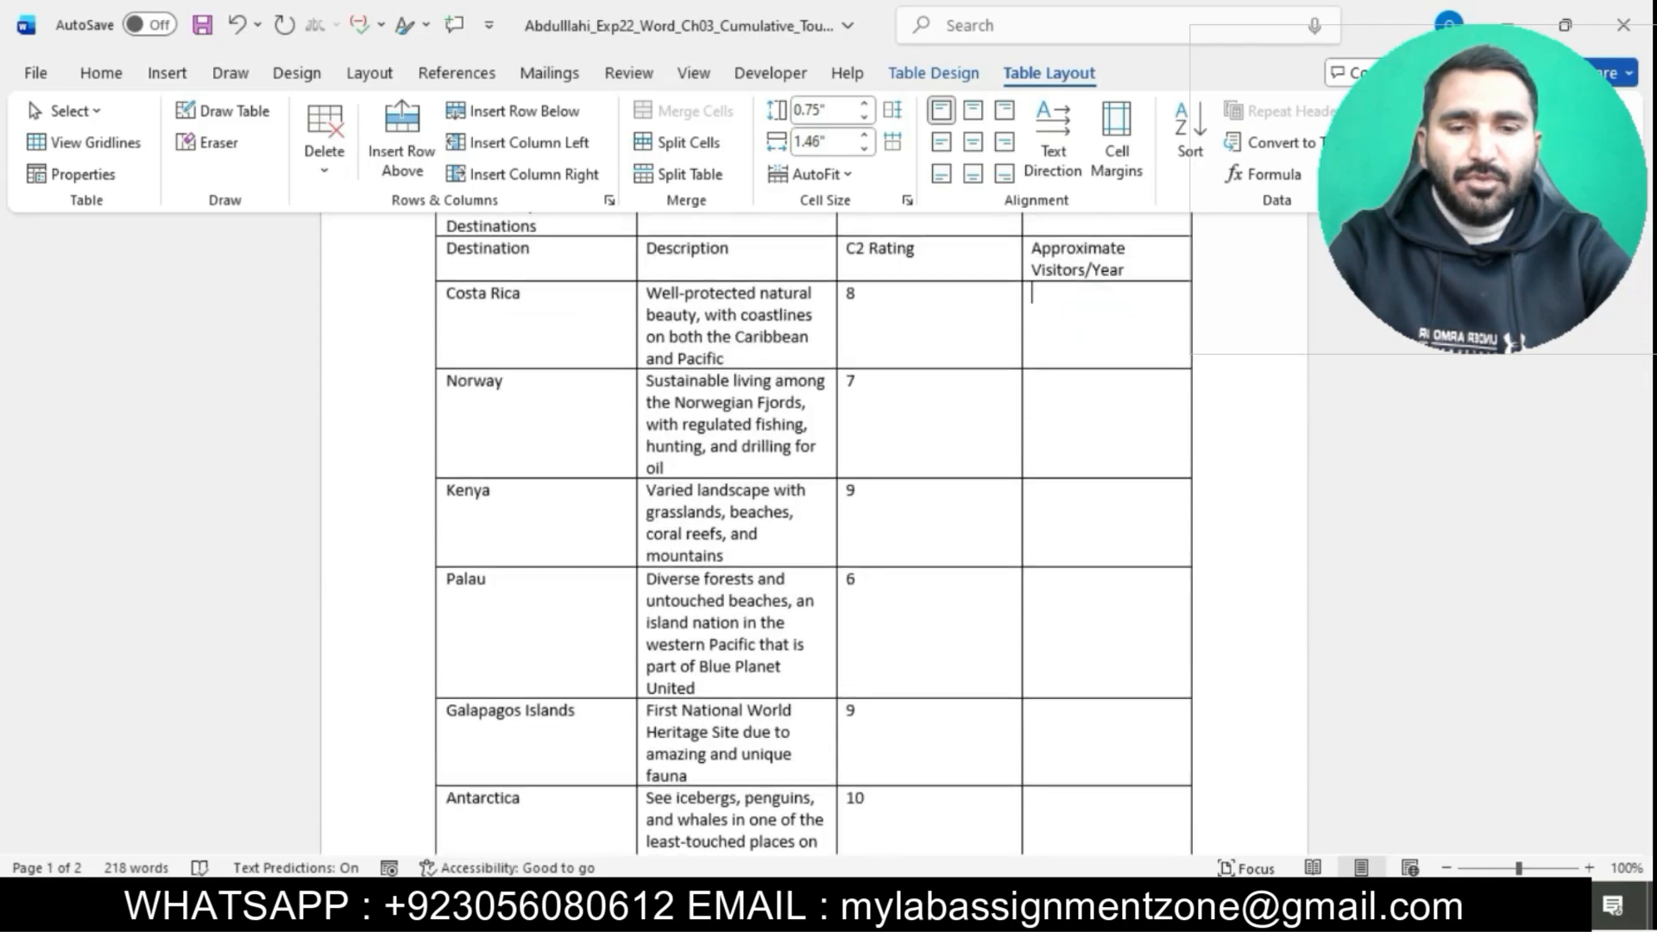
mouse_move(949, 913)
left_click(929, 824)
left_click(787, 496)
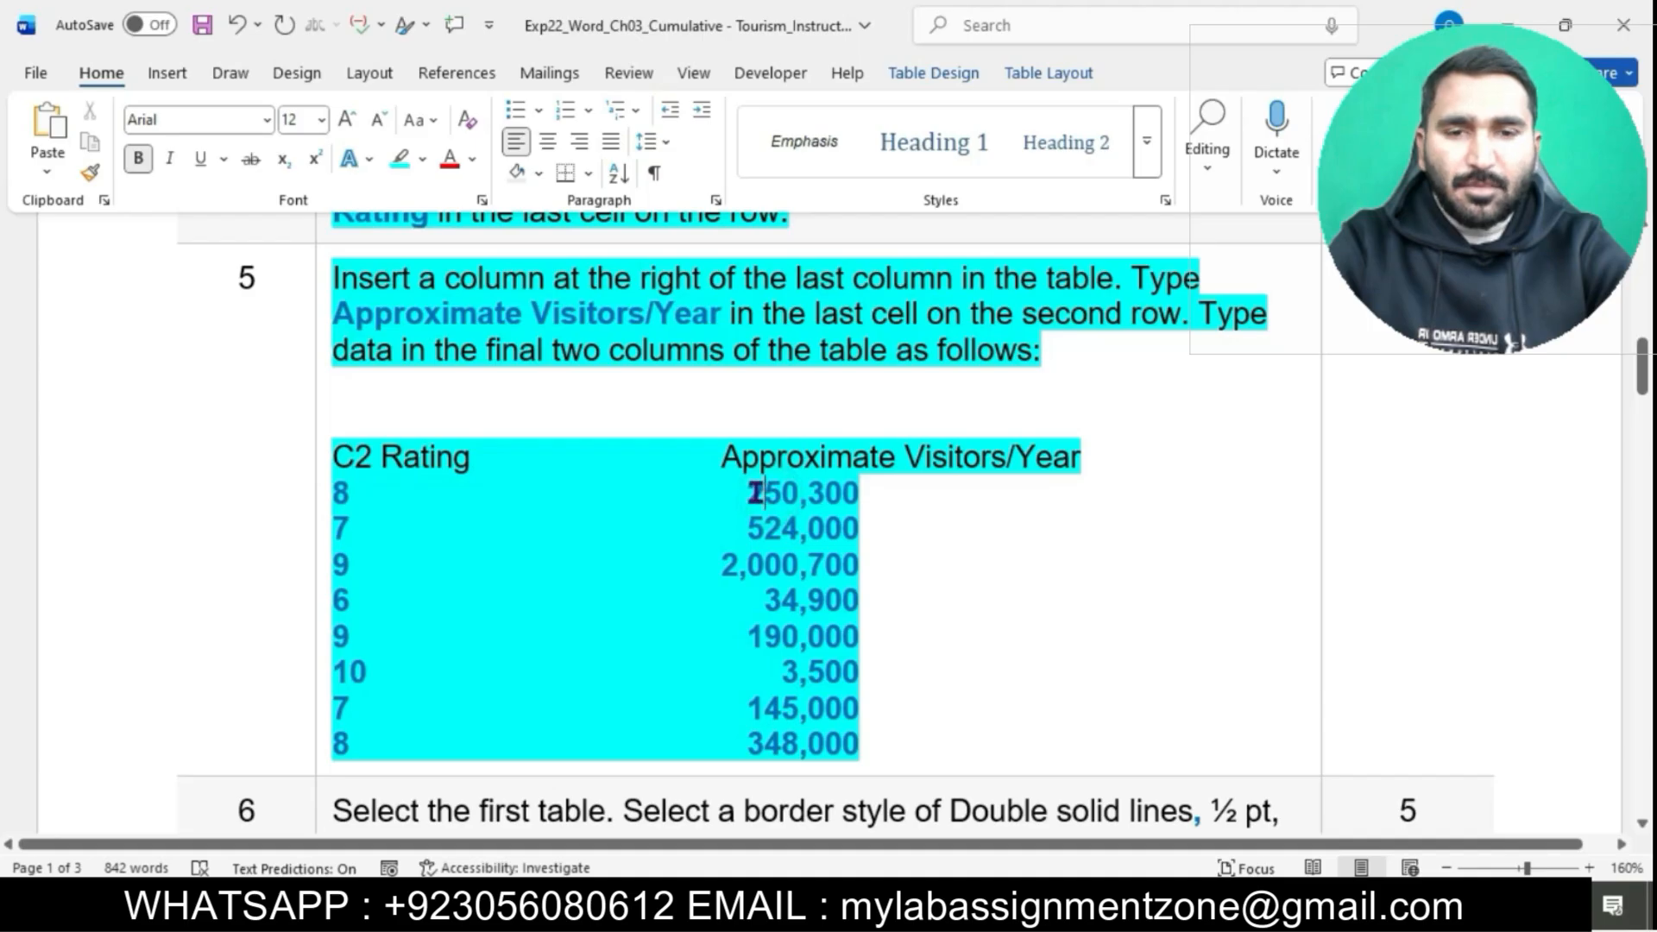
left_click_drag(756, 493, 843, 491)
key("ctrl+c")
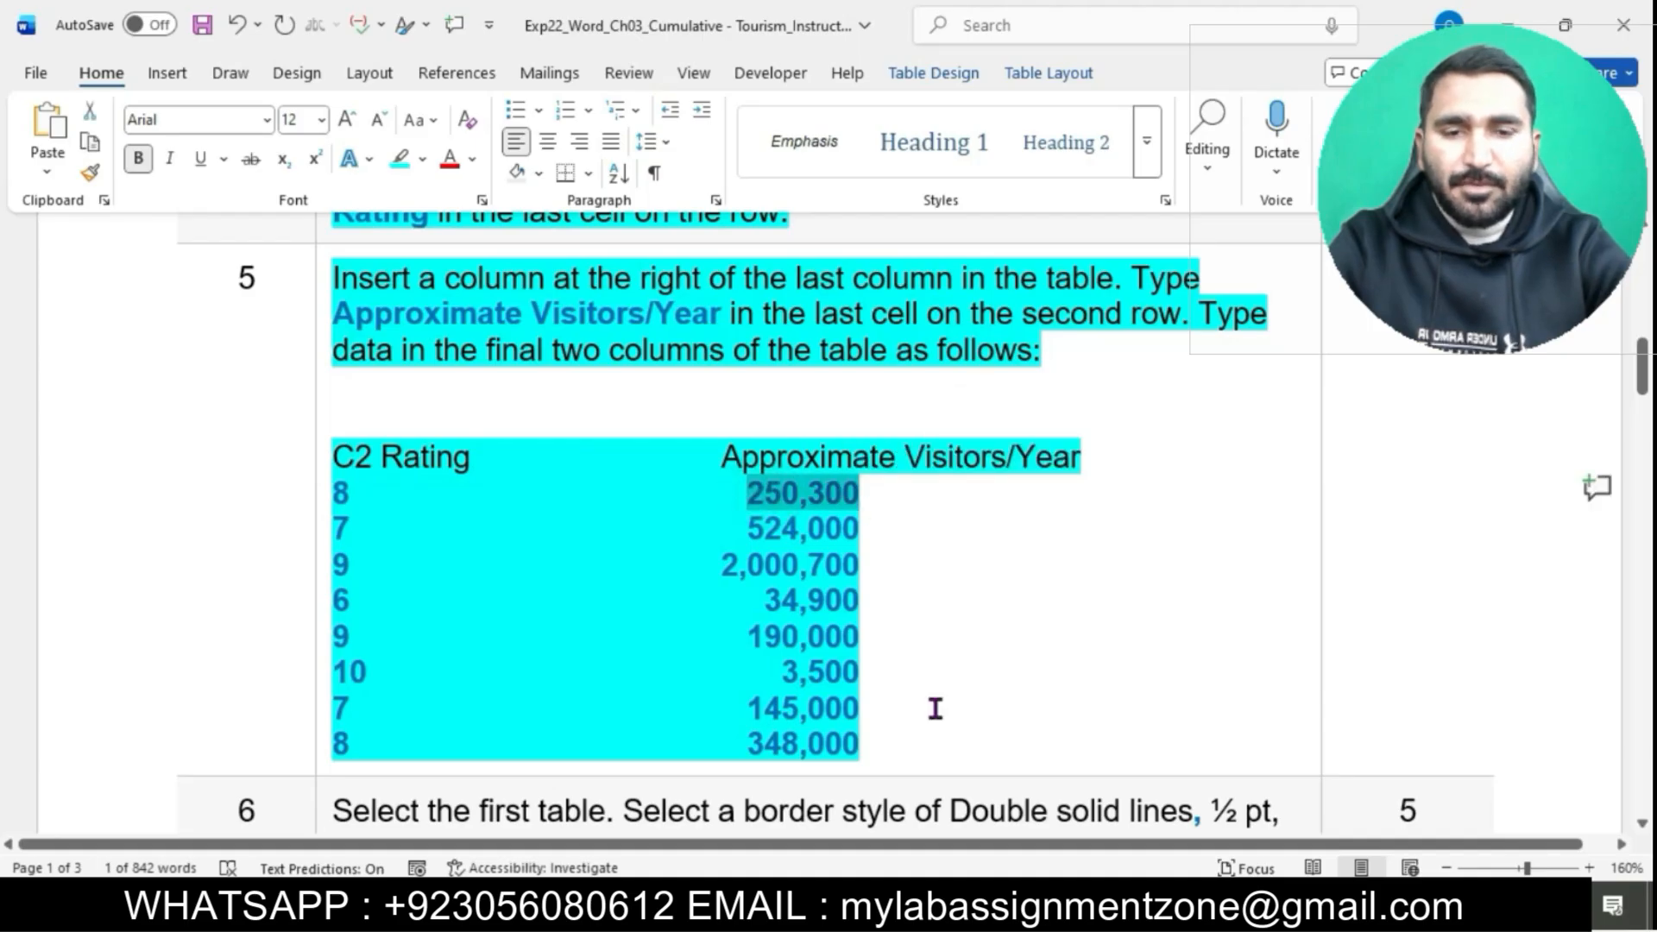
left_click(1105, 807)
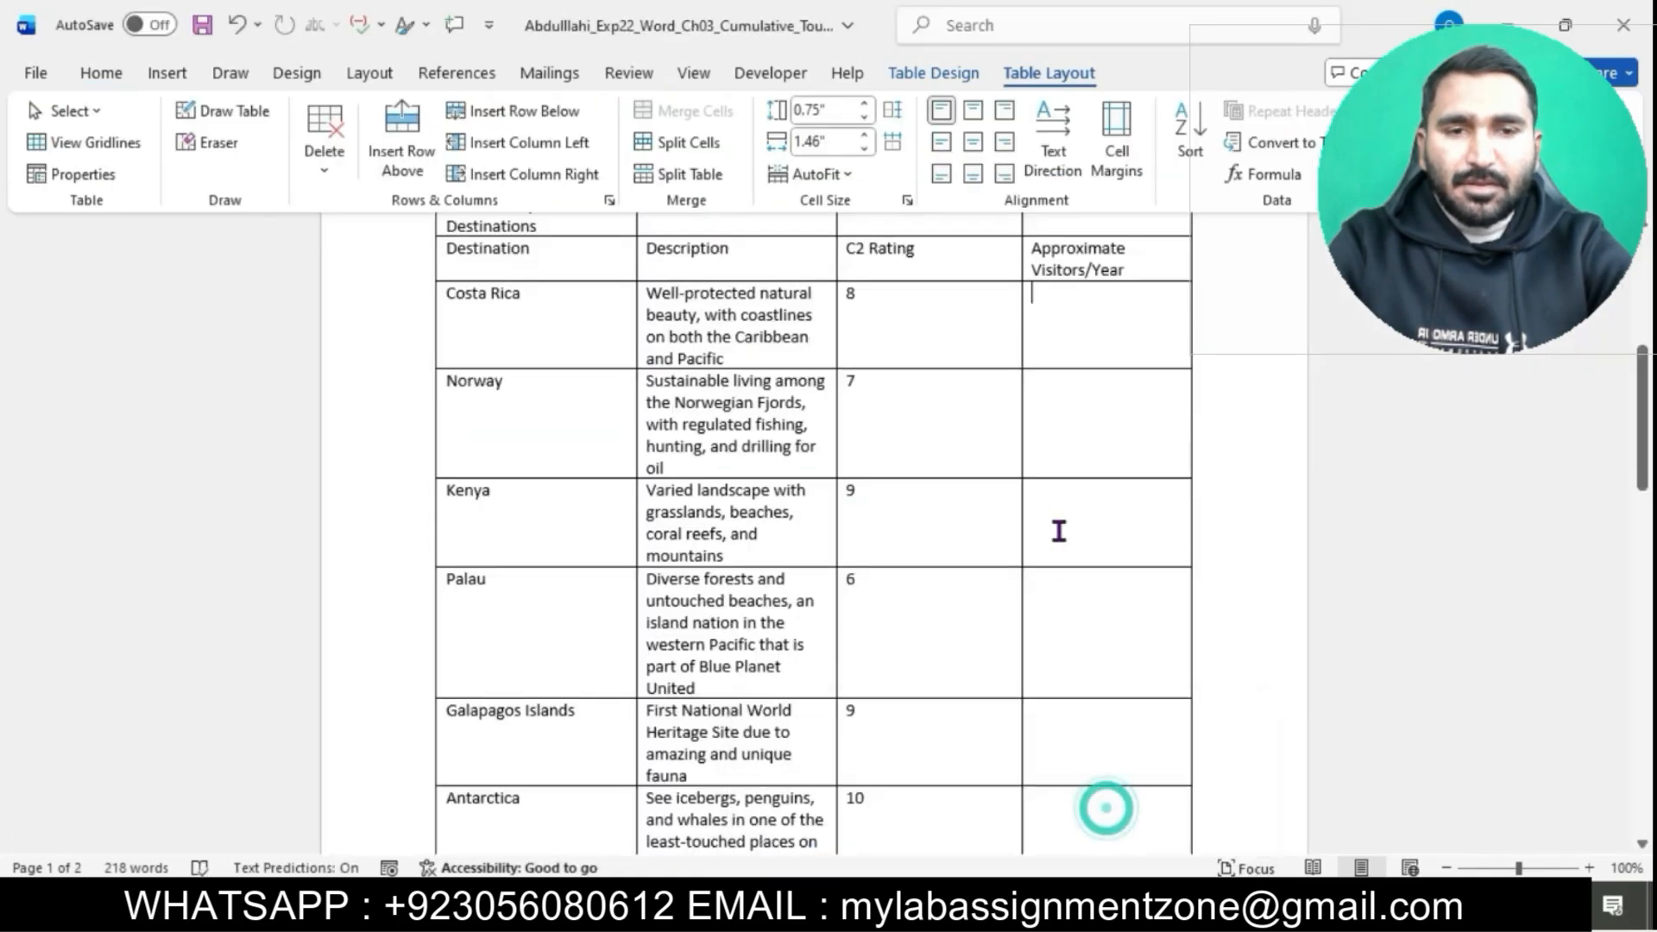
key("ctrl+v")
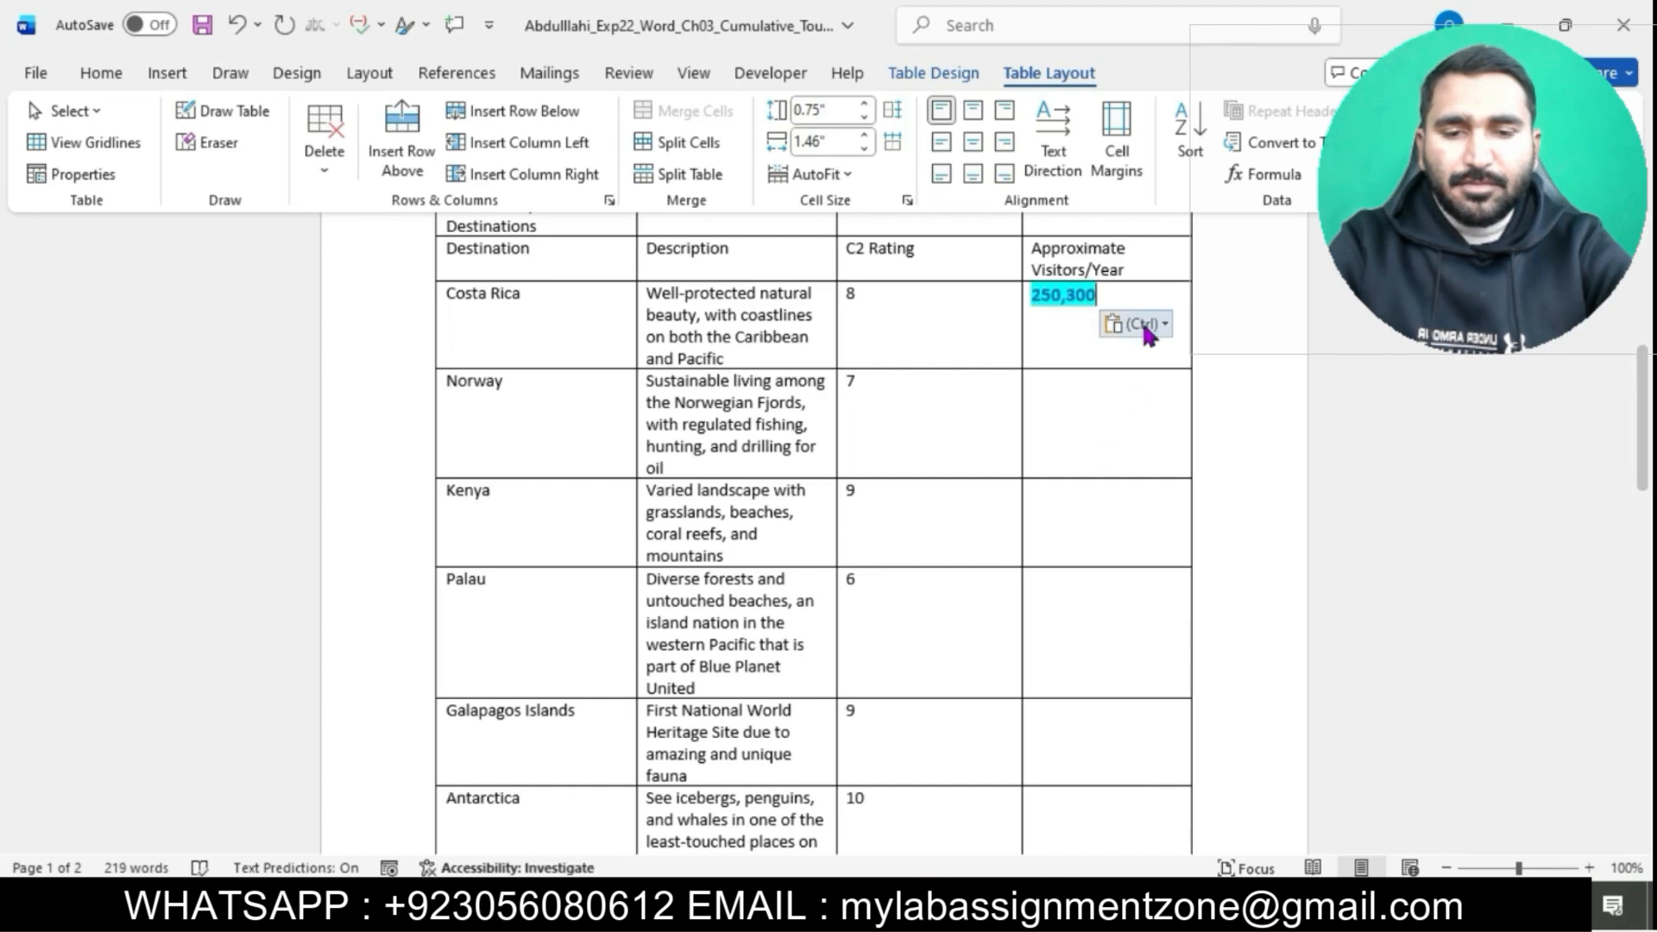
left_click(1147, 332)
left_click(1274, 395)
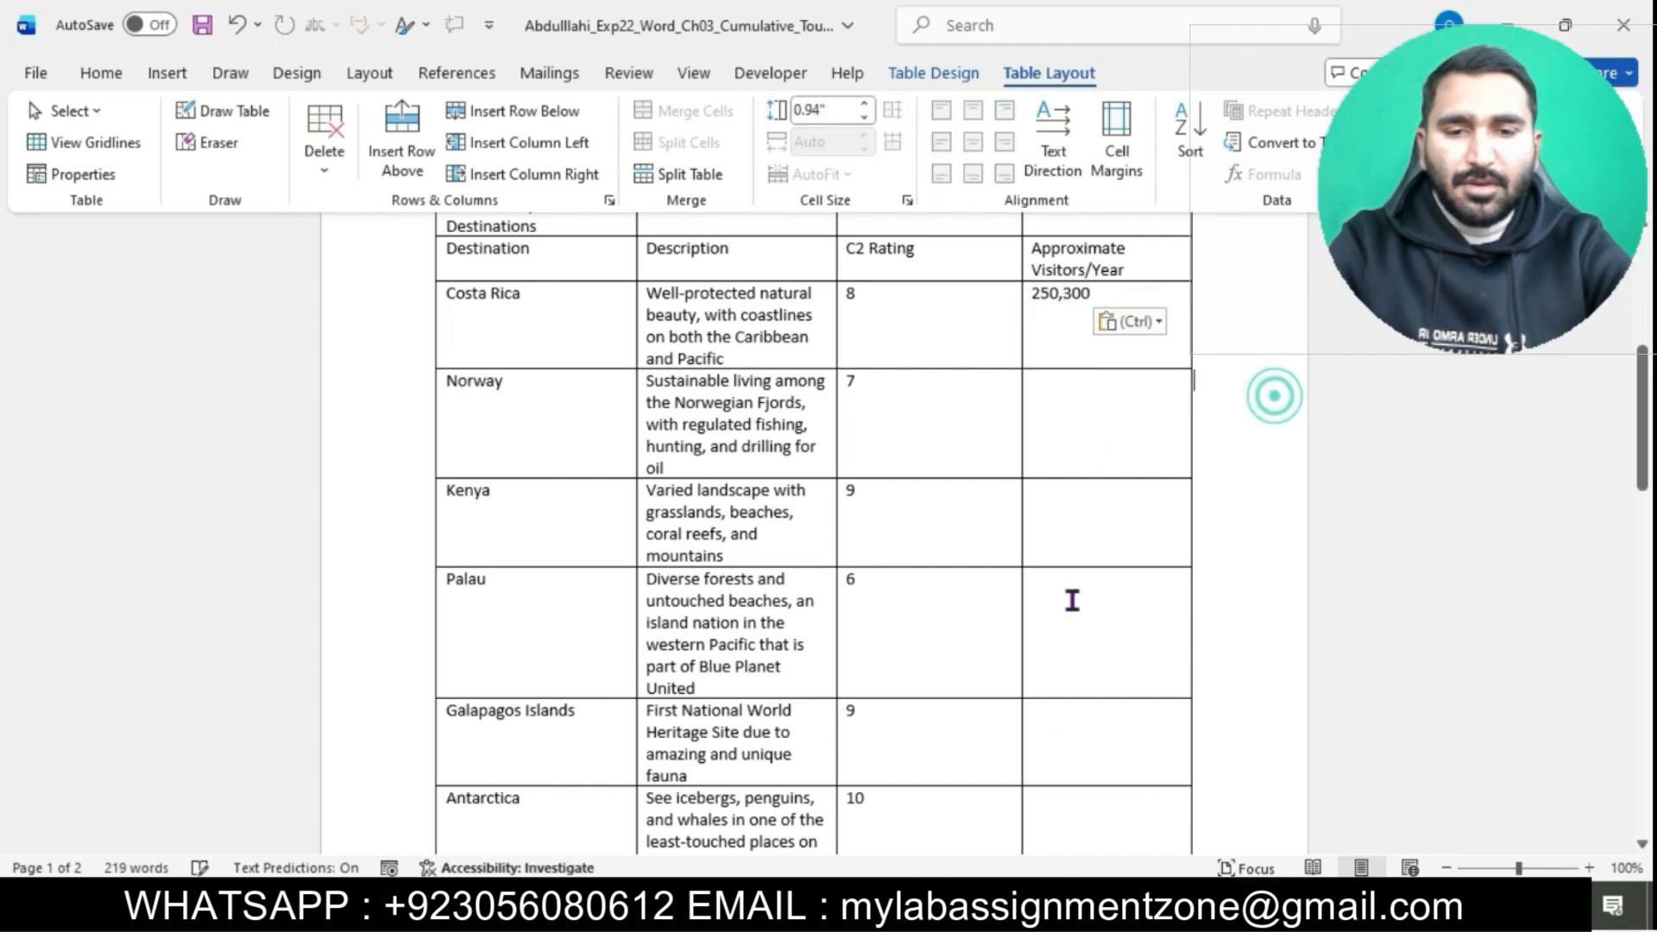
Copy 524,000 from step 5's data list into Norway's Approximate Visitors/Year cell, keeping text only
left_click(939, 789)
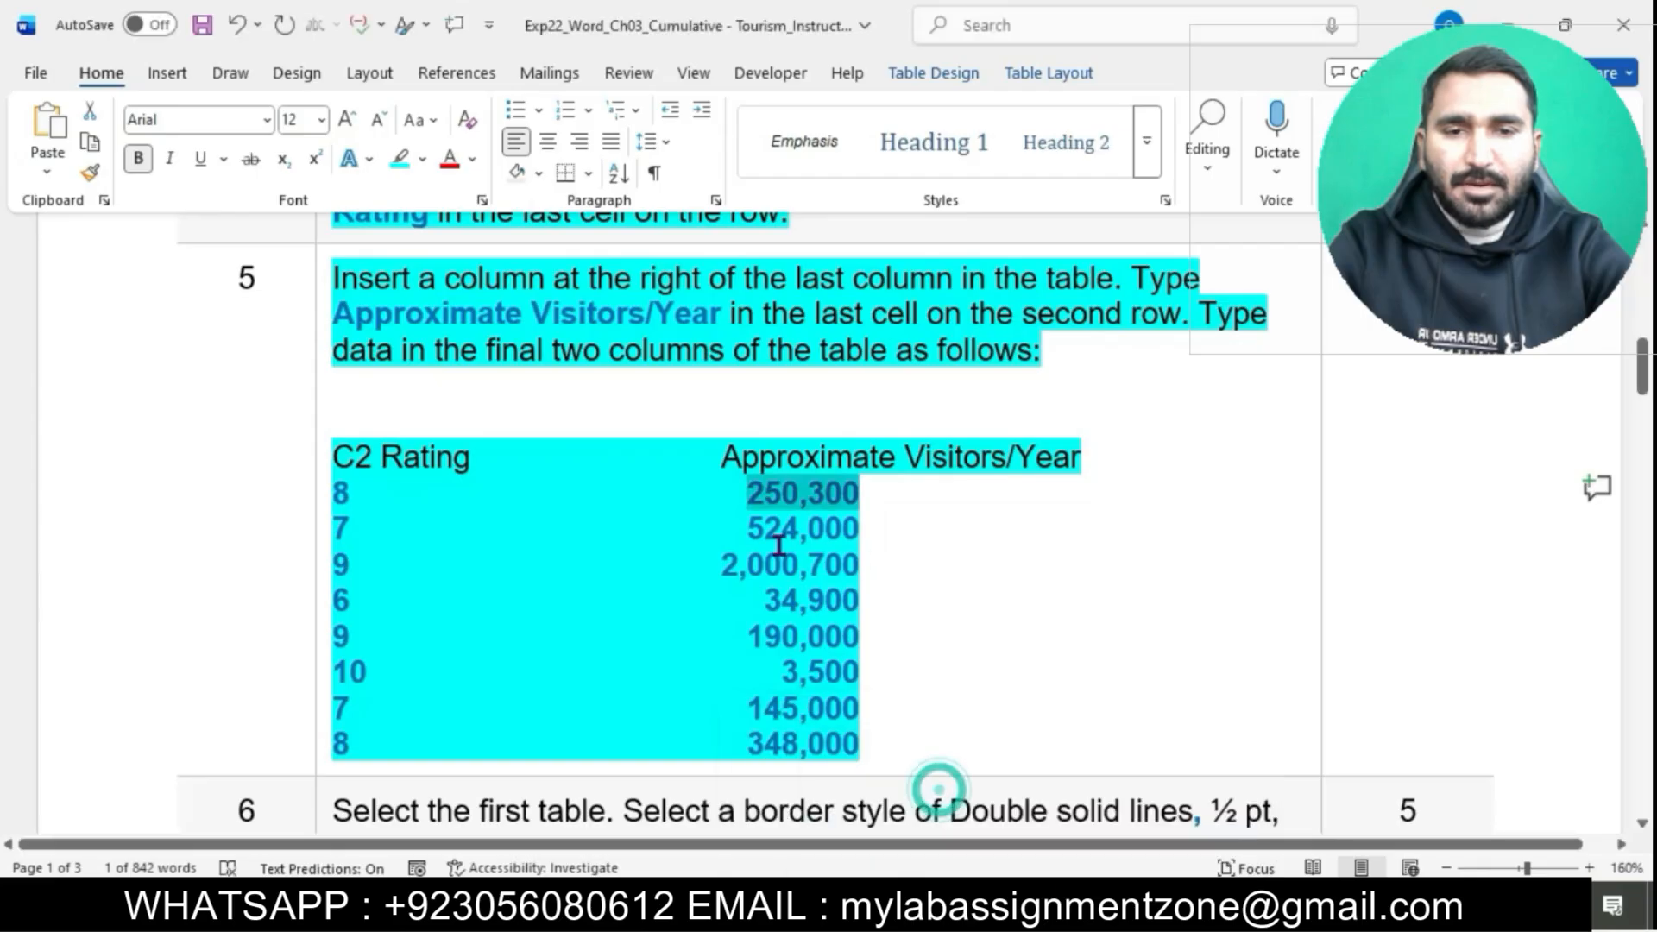
left_click_drag(747, 528, 839, 528)
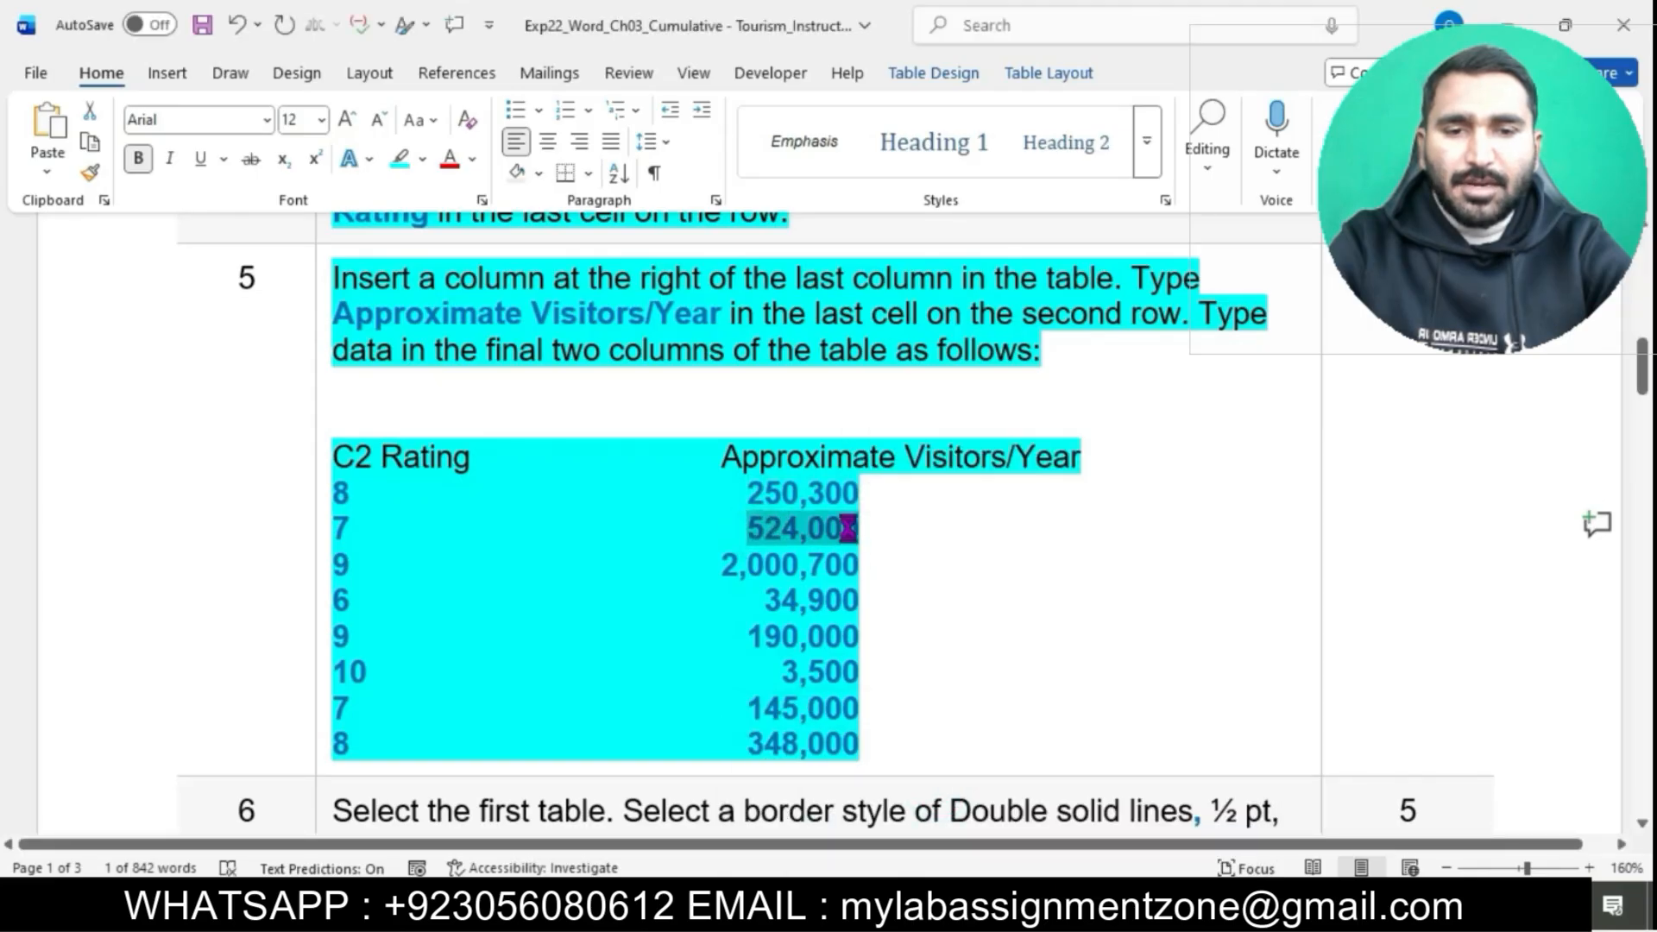
left_click(1067, 790)
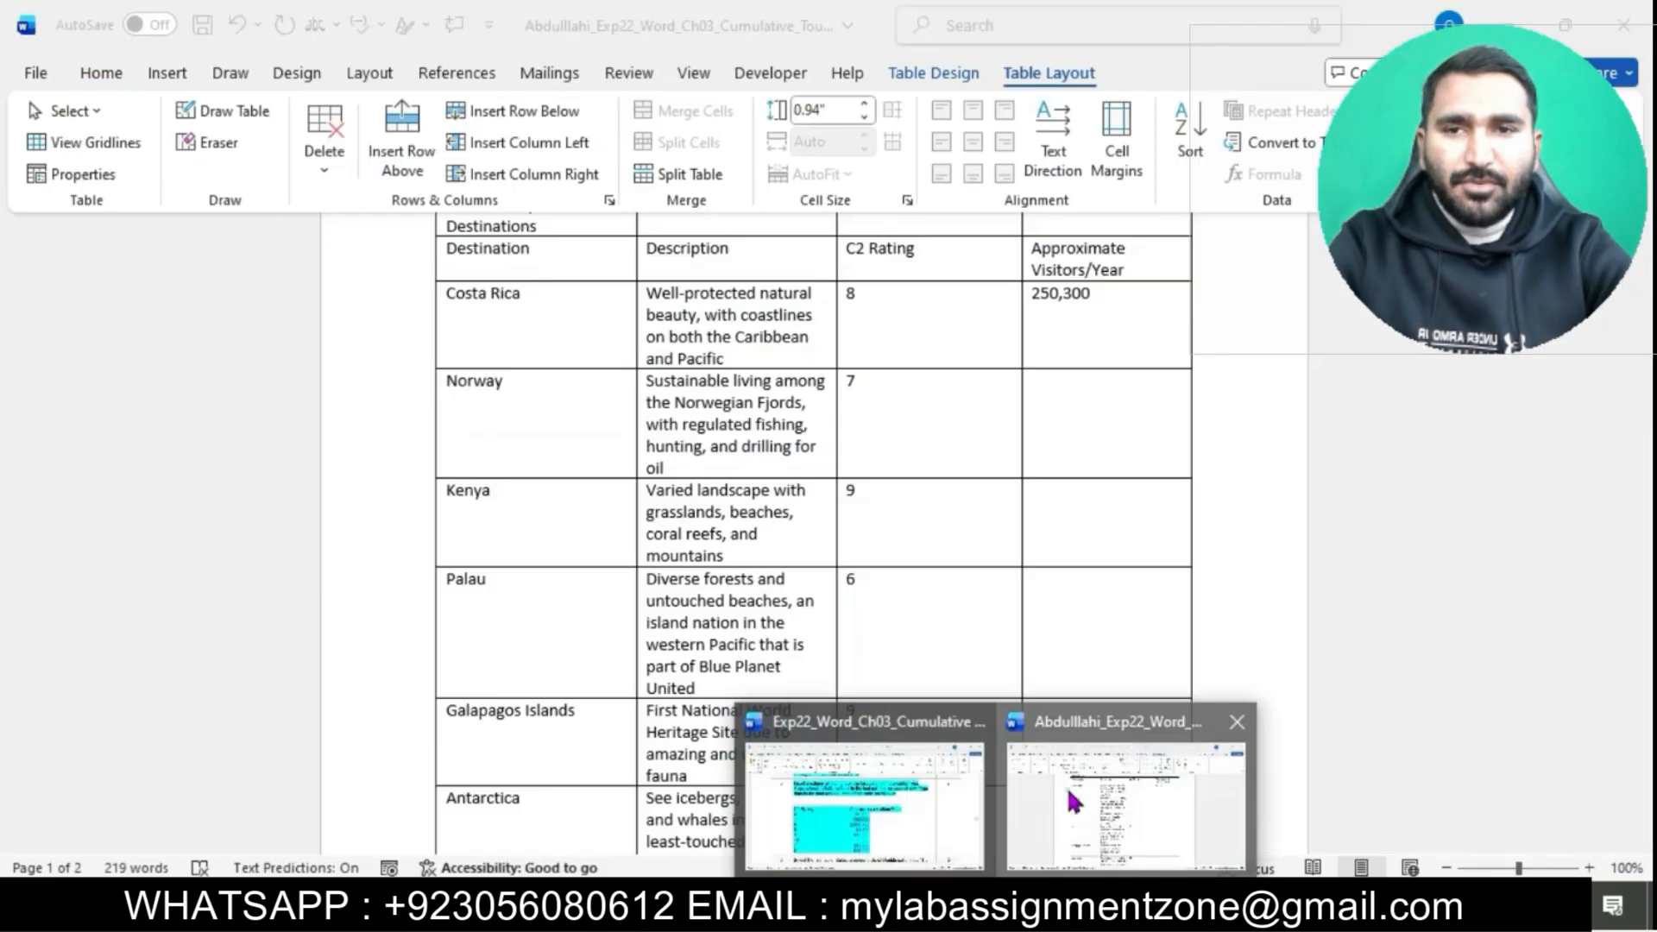
left_click(1079, 412)
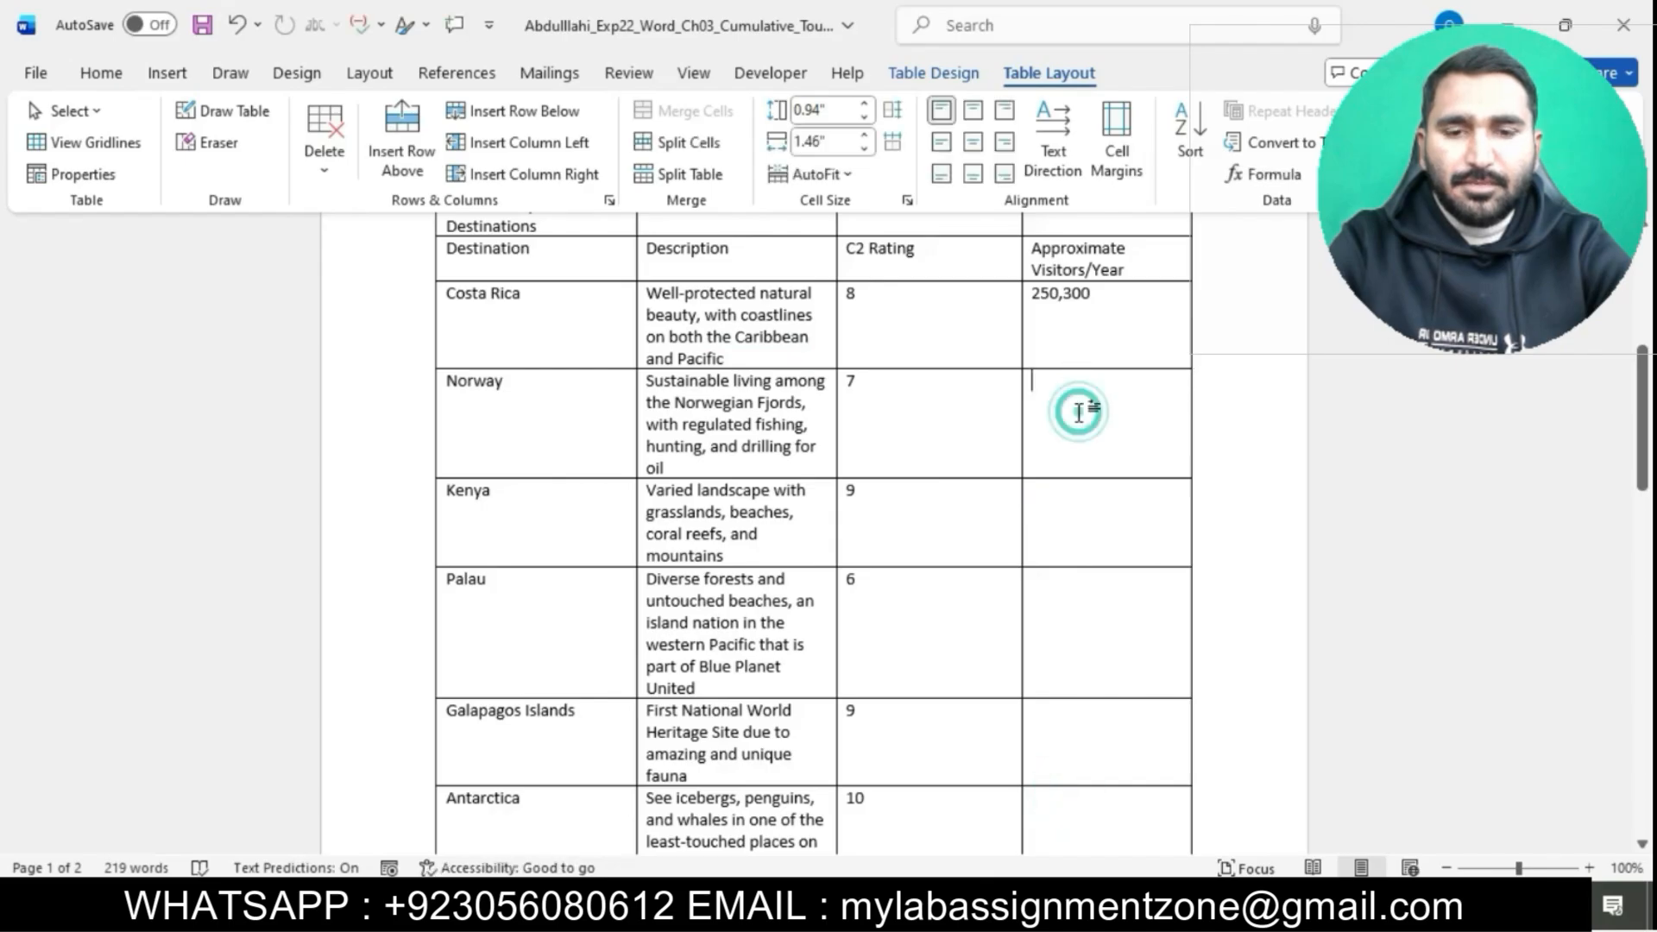
type("524,000")
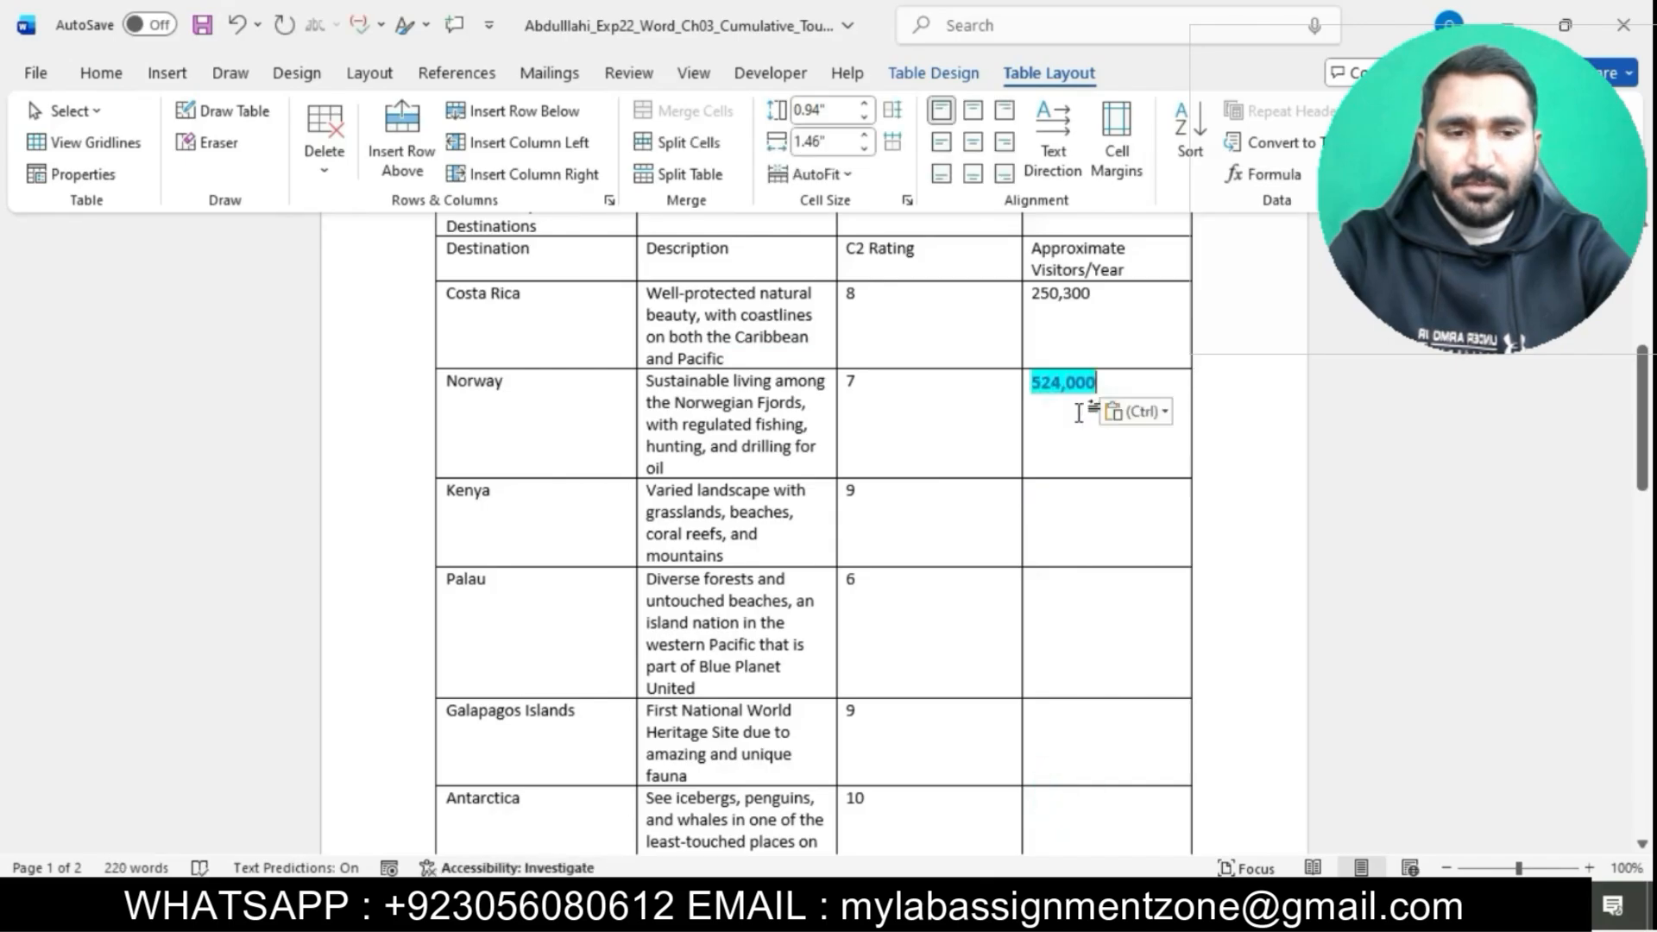
left_click(1140, 411)
left_click(1264, 492)
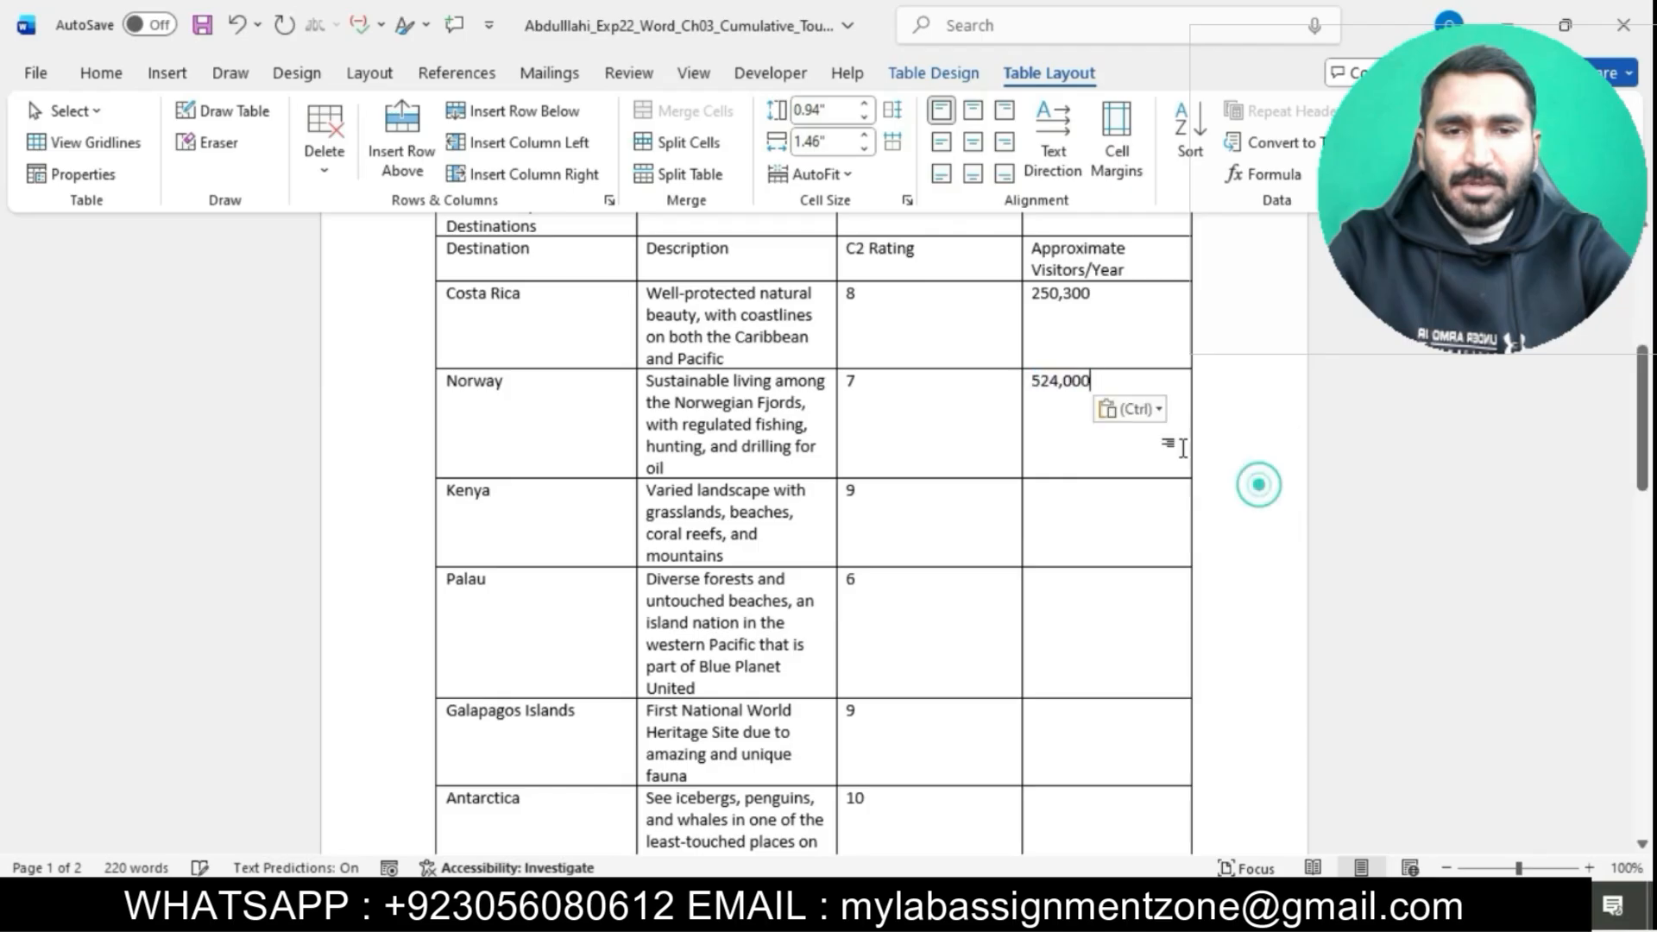
Copy 2,000,700 from step 5's data list into Kenya's Approximate Visitors/Year cell, keeping text only
mouse_move(997, 906)
left_click(941, 836)
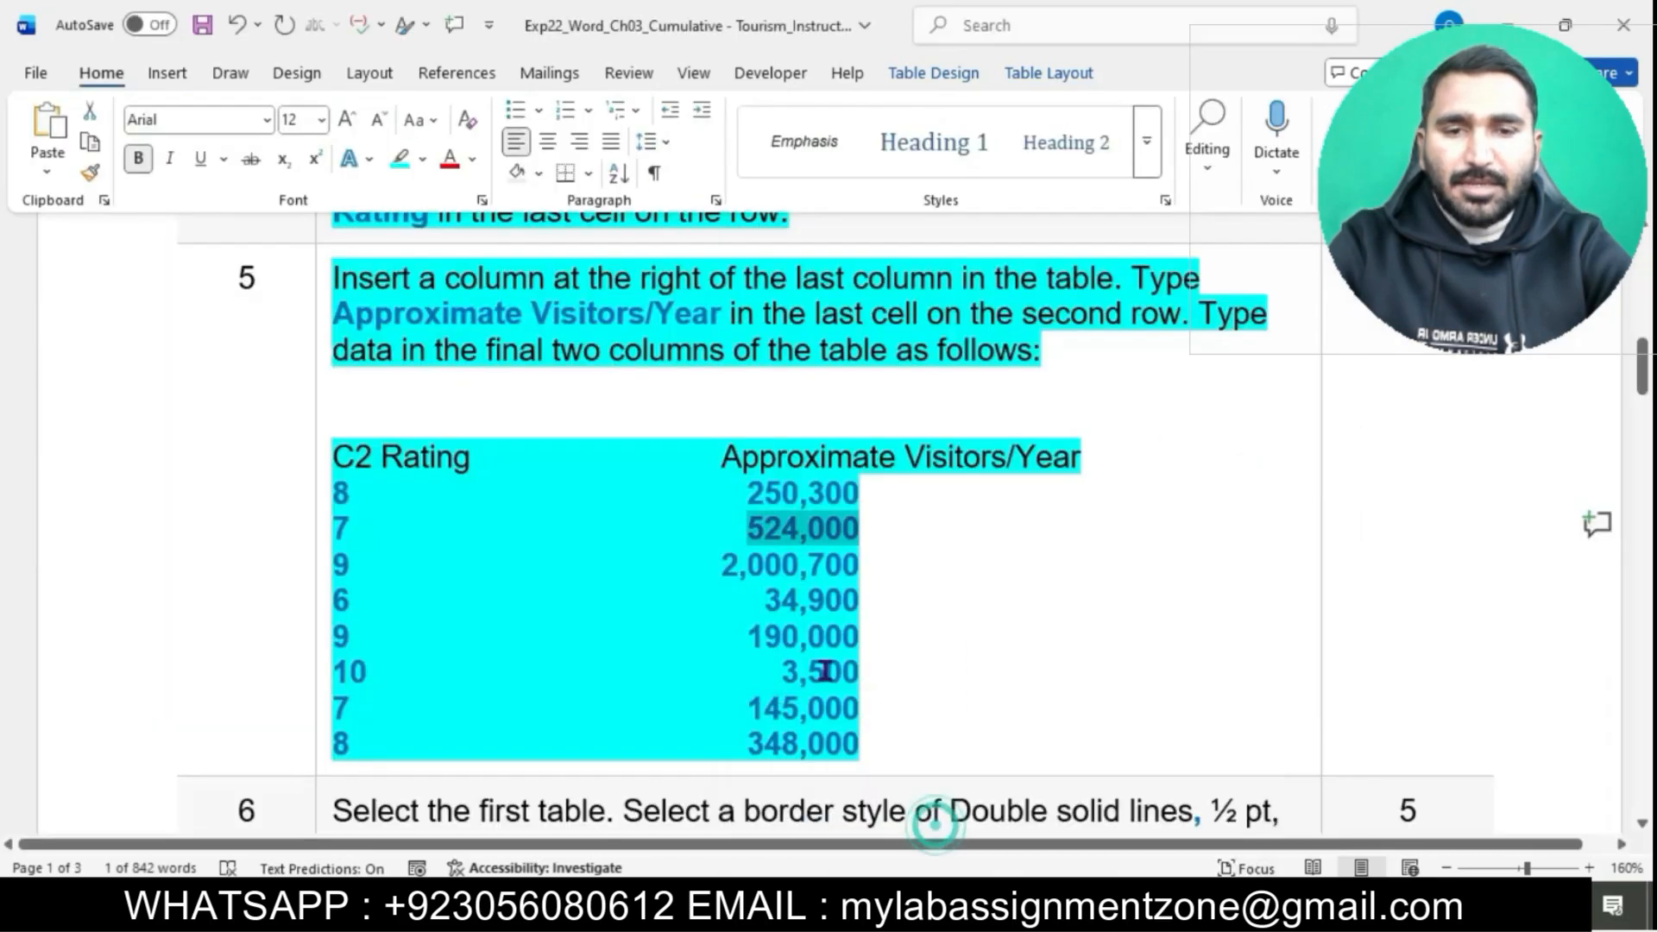
left_click_drag(728, 572, 826, 572)
key("ctrl+c")
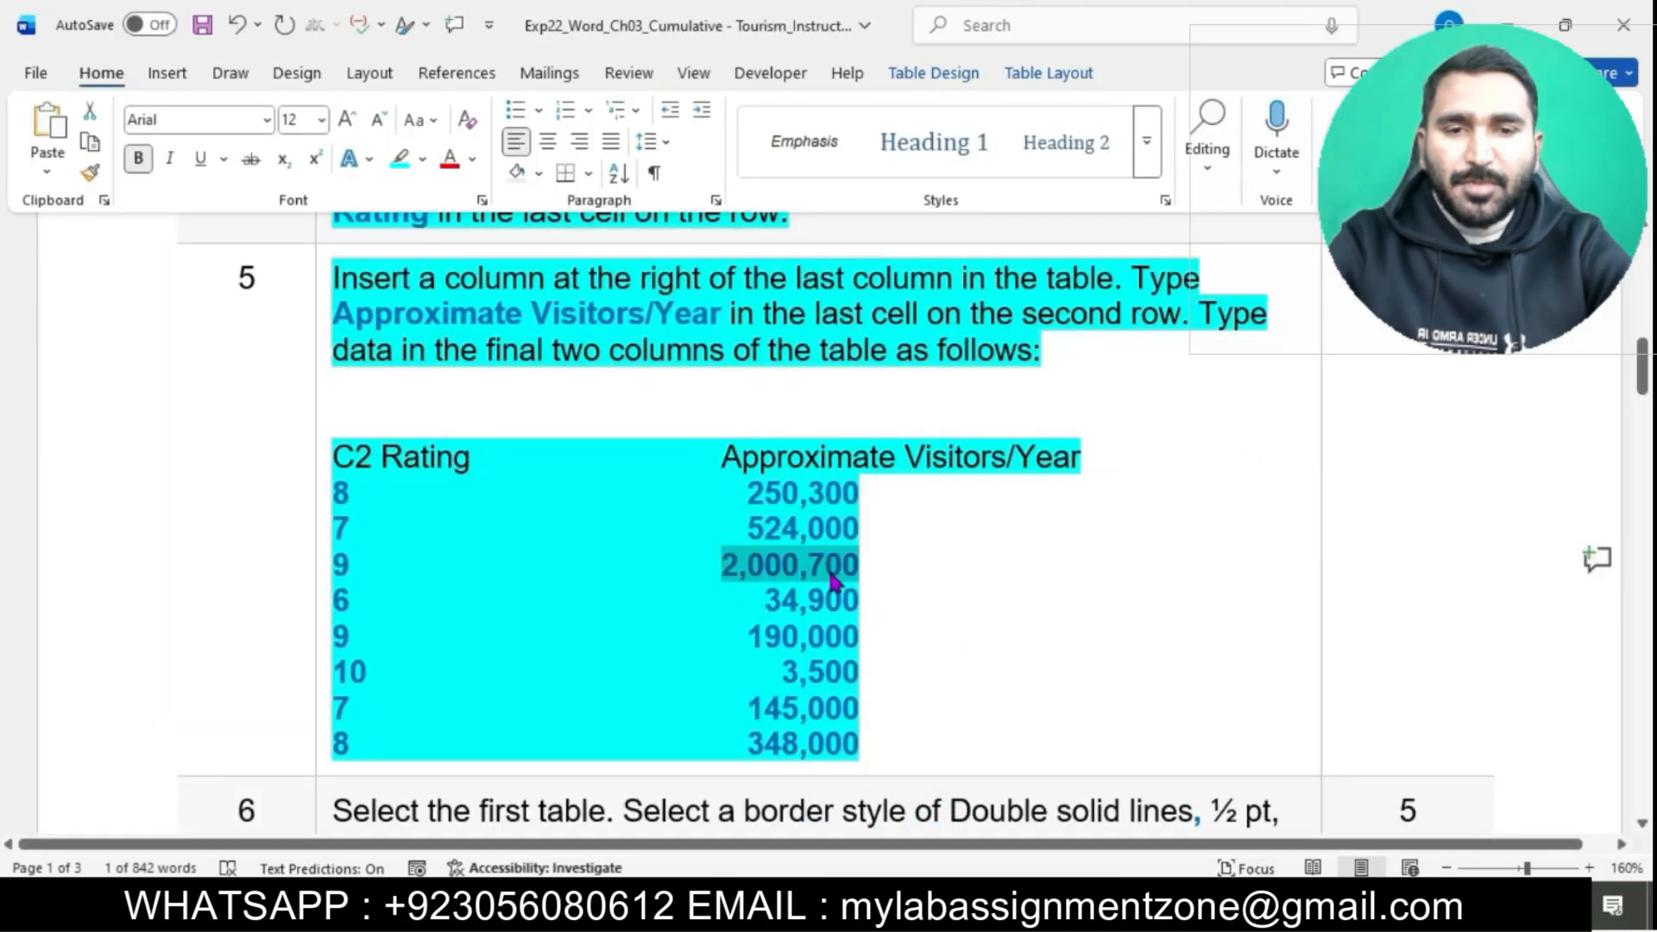
mouse_move(997, 906)
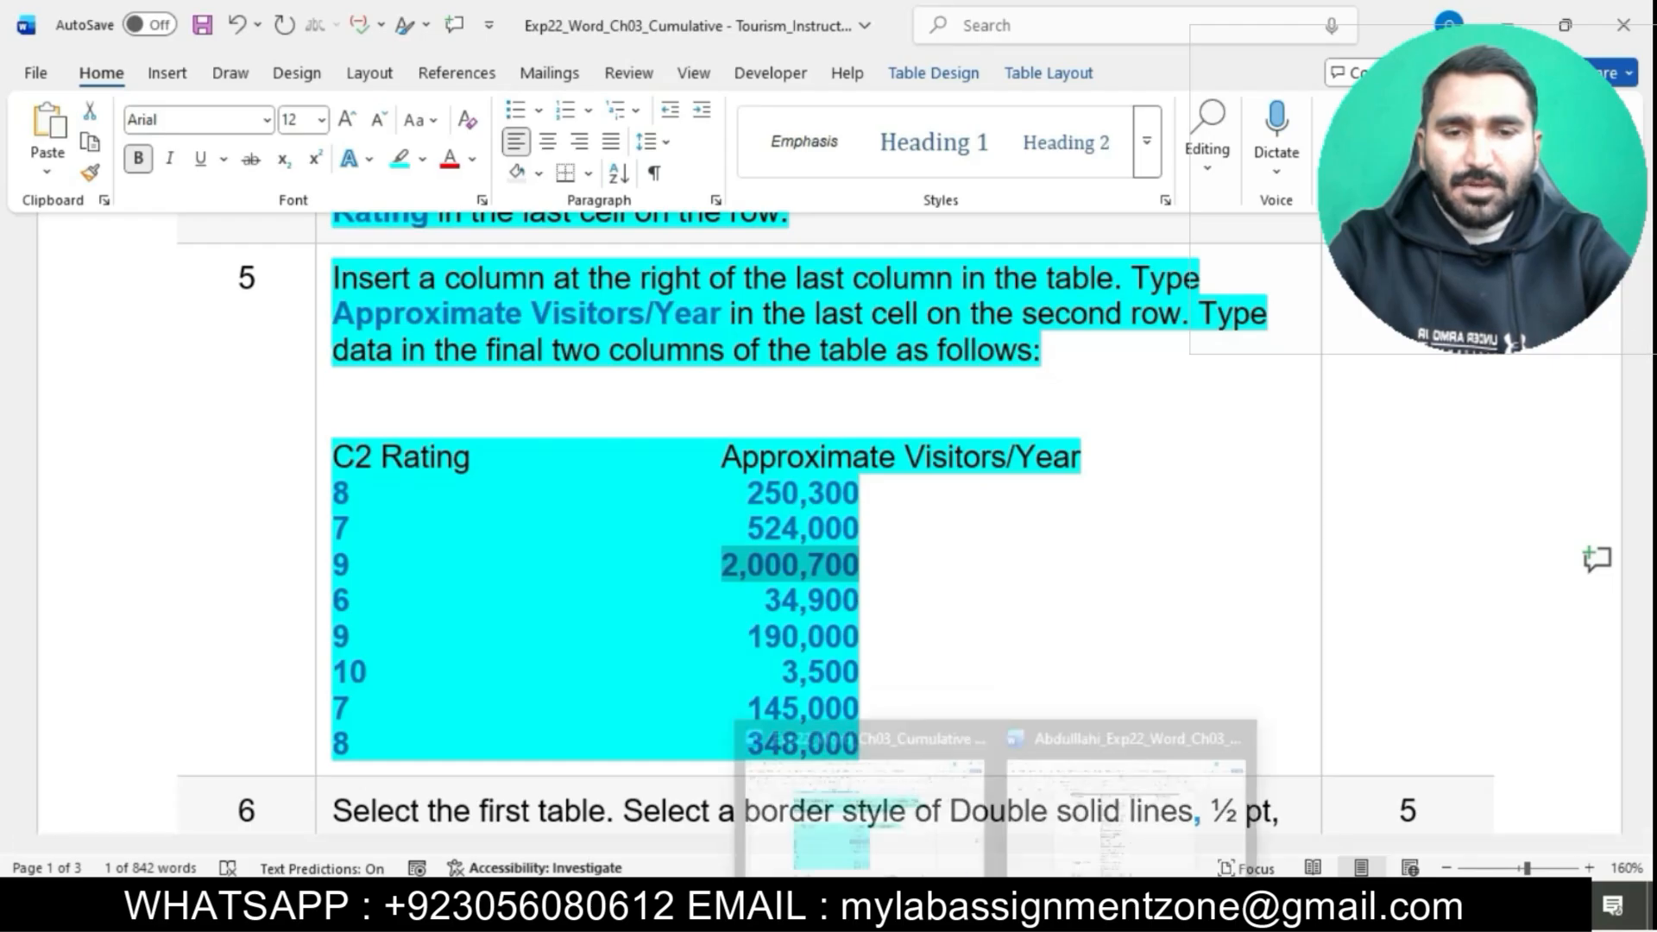
left_click(1051, 815)
left_click(1078, 529)
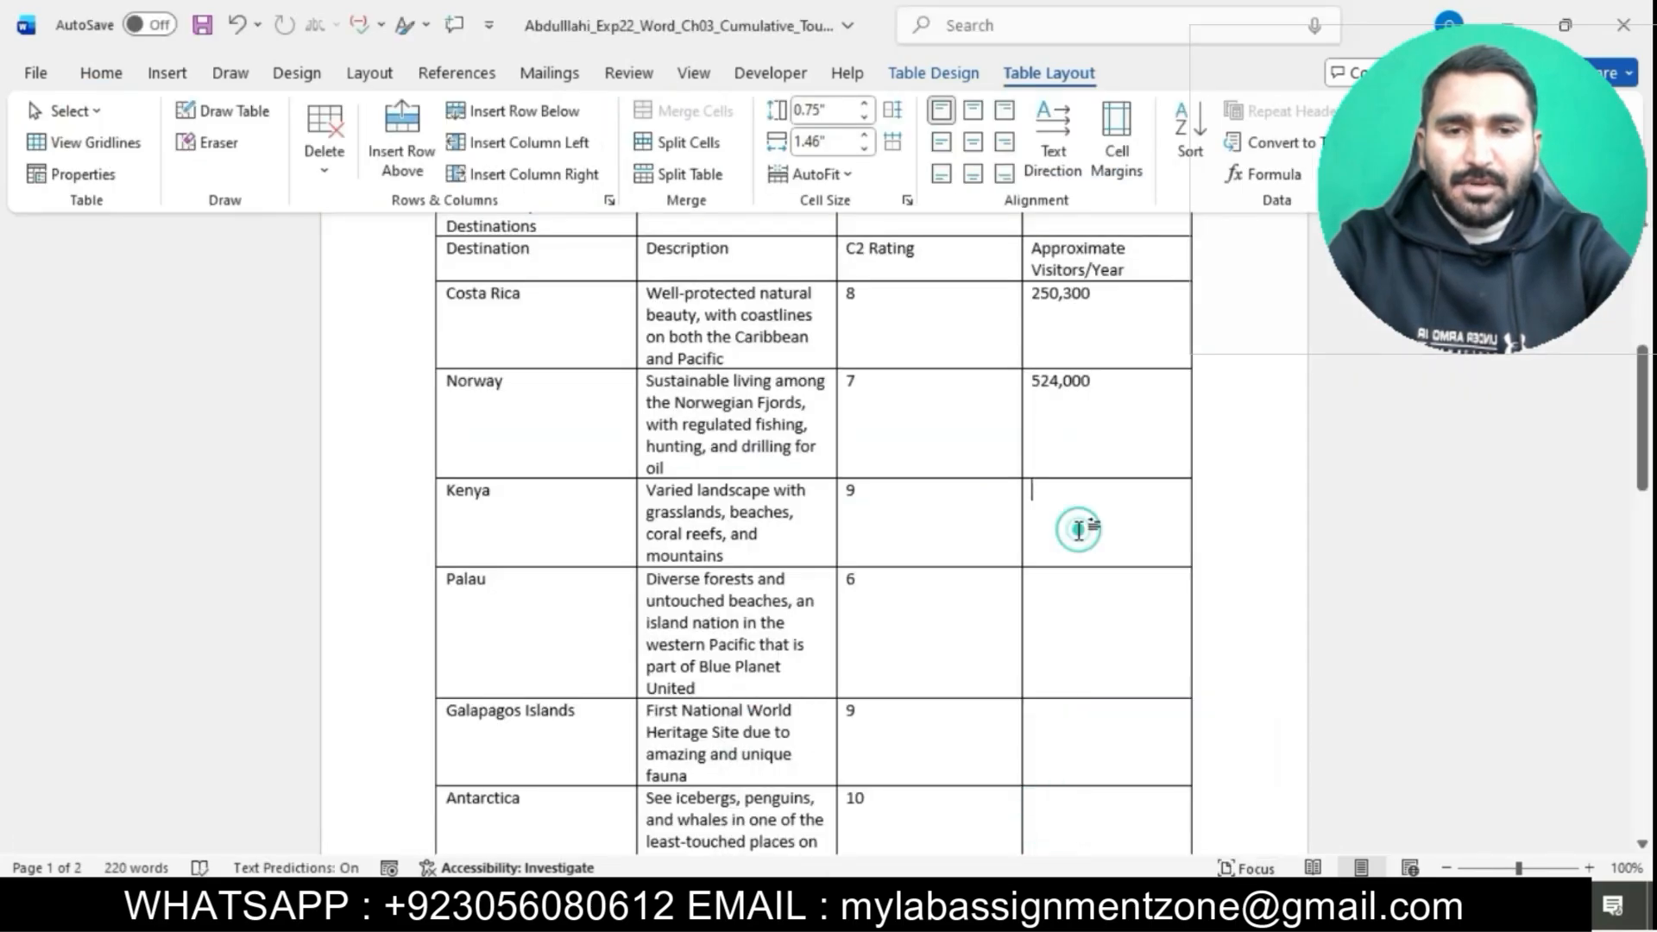
key("ctrl+v")
left_click(1150, 520)
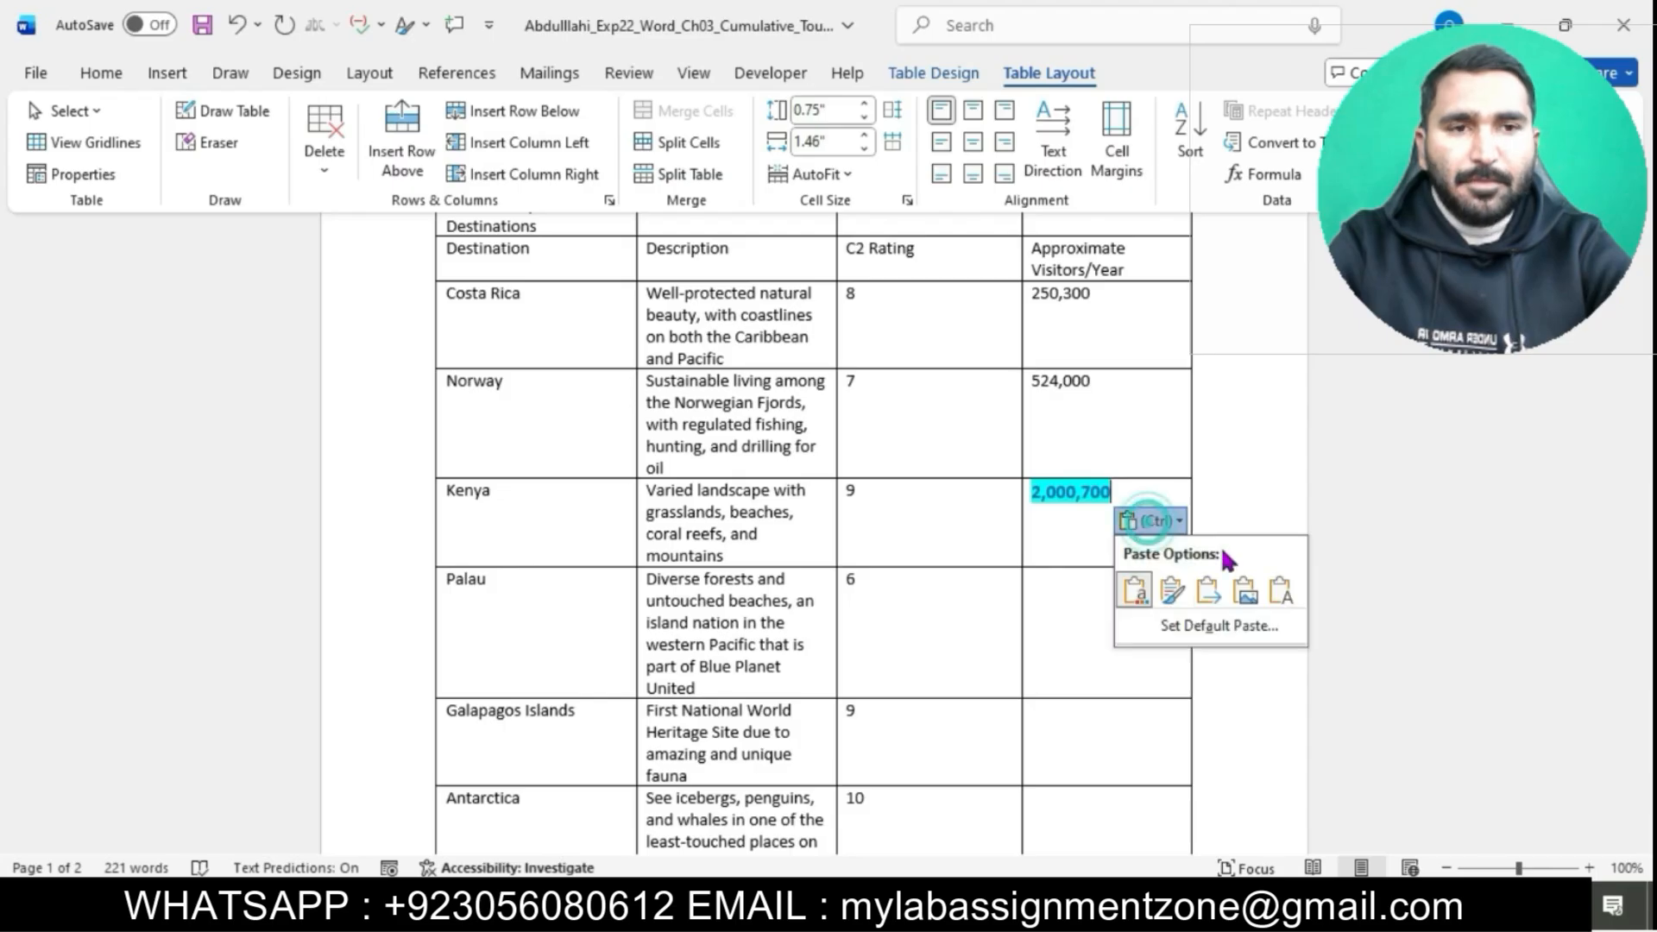
left_click(1270, 592)
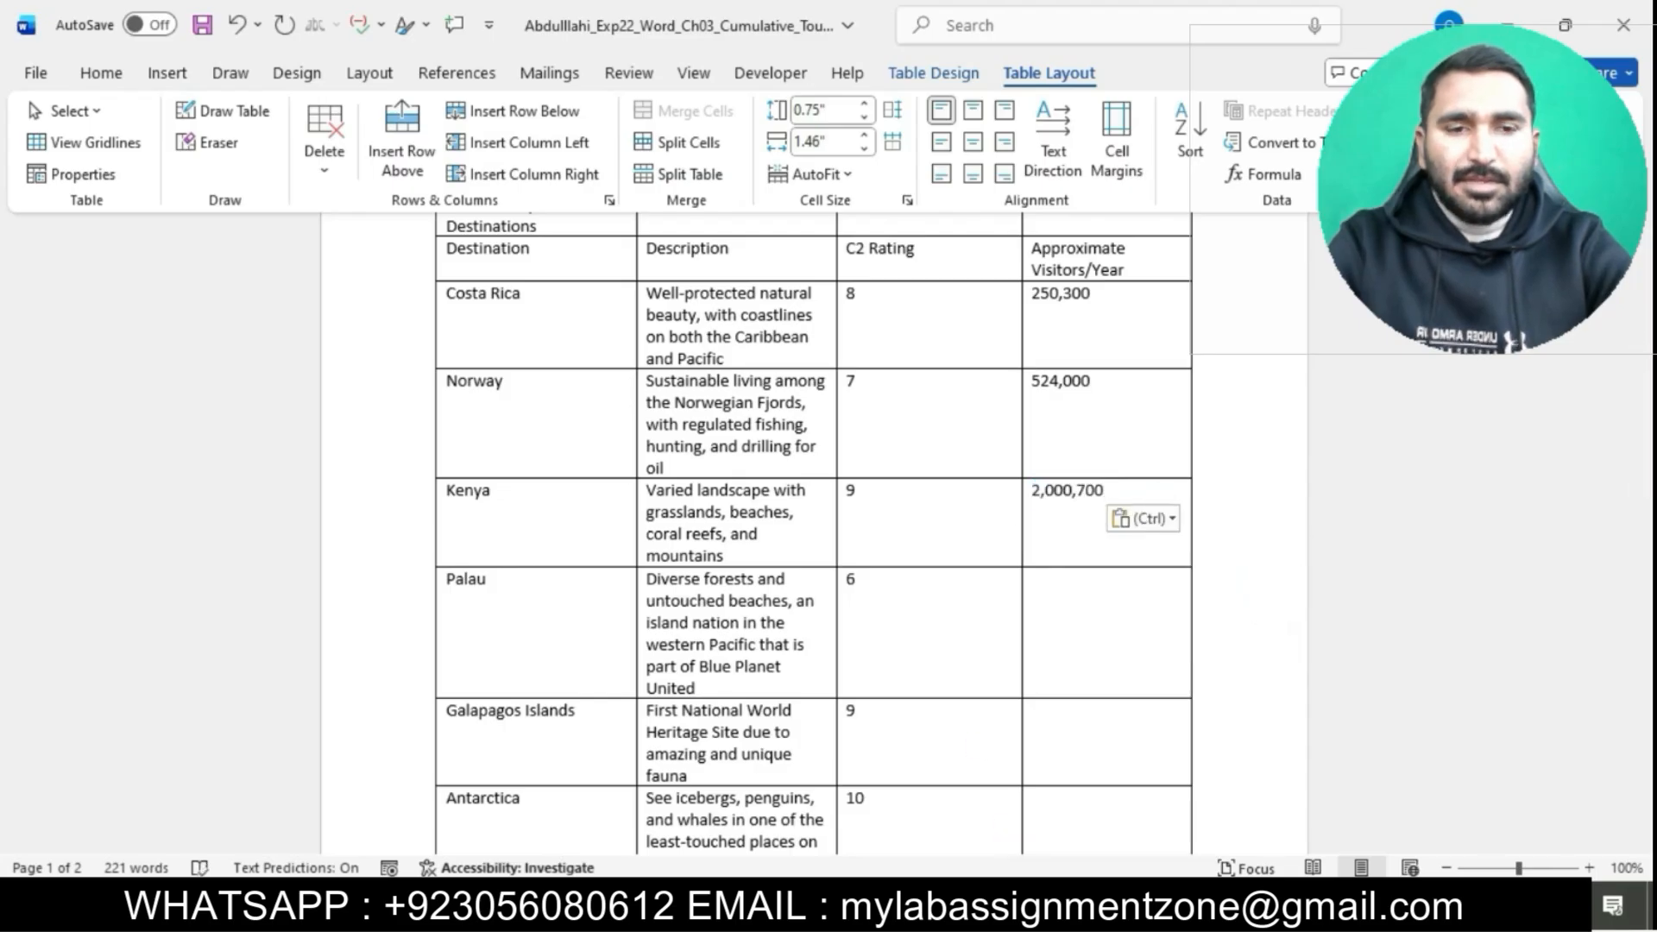
Copy 34,900 from step 5's data list into Palau's Approximate Visitors/Year cell, keeping text only
mouse_move(996, 906)
left_click(941, 833)
scroll(924, 529, "down", 3)
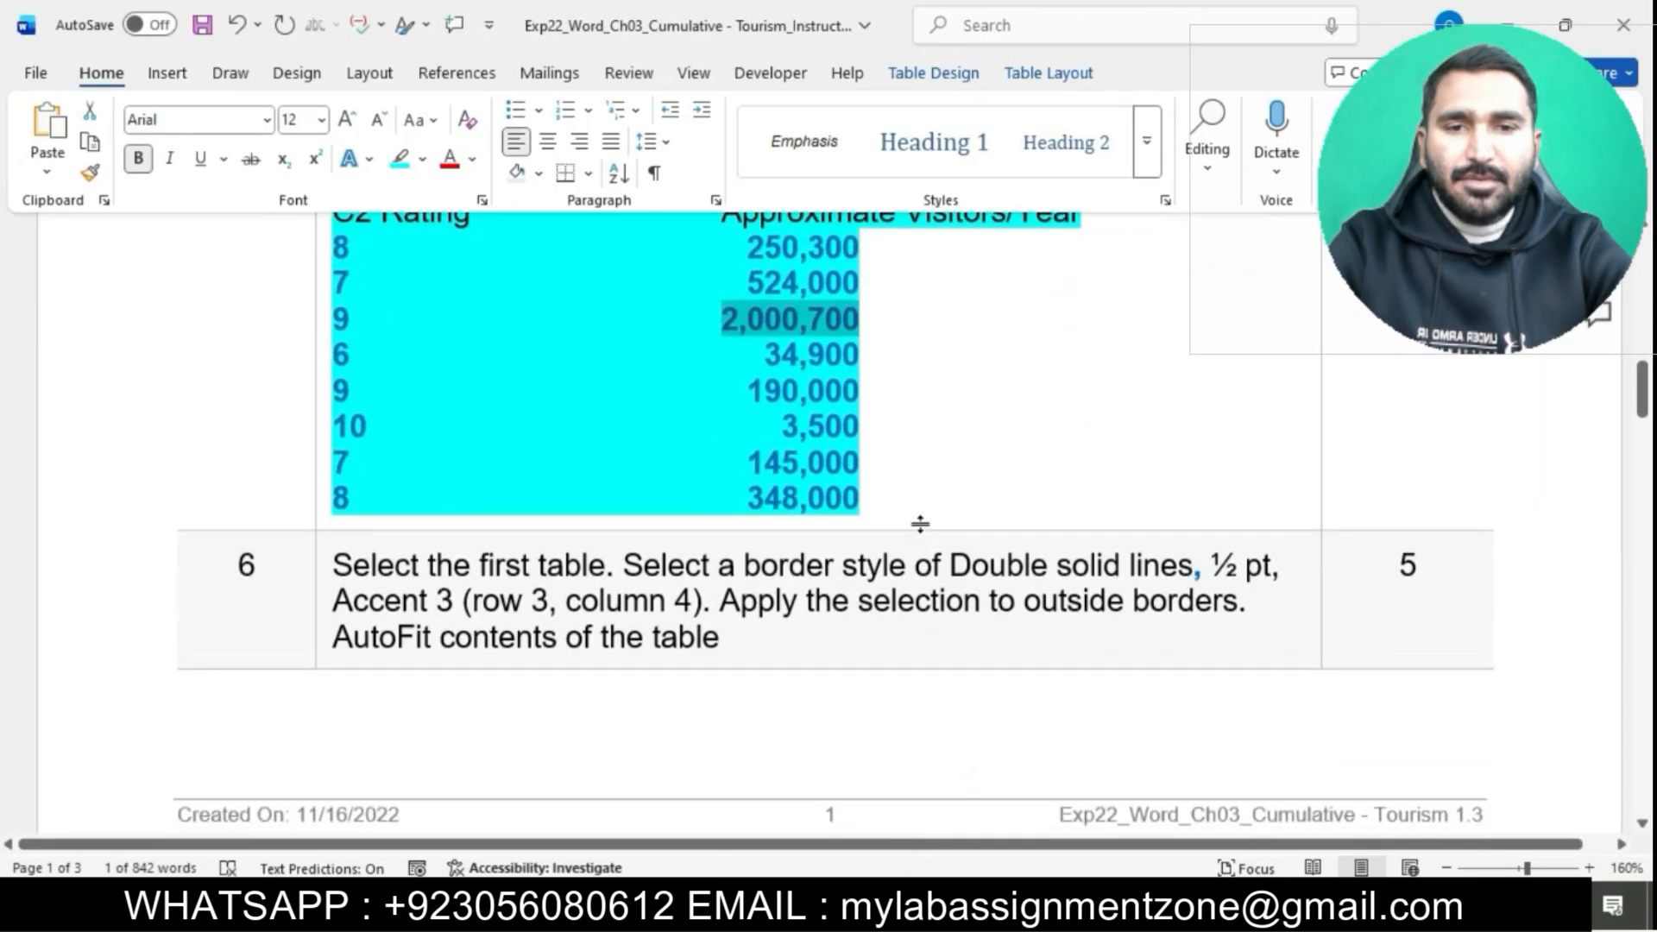
left_click_drag(768, 356, 849, 357)
key("ctrl+c")
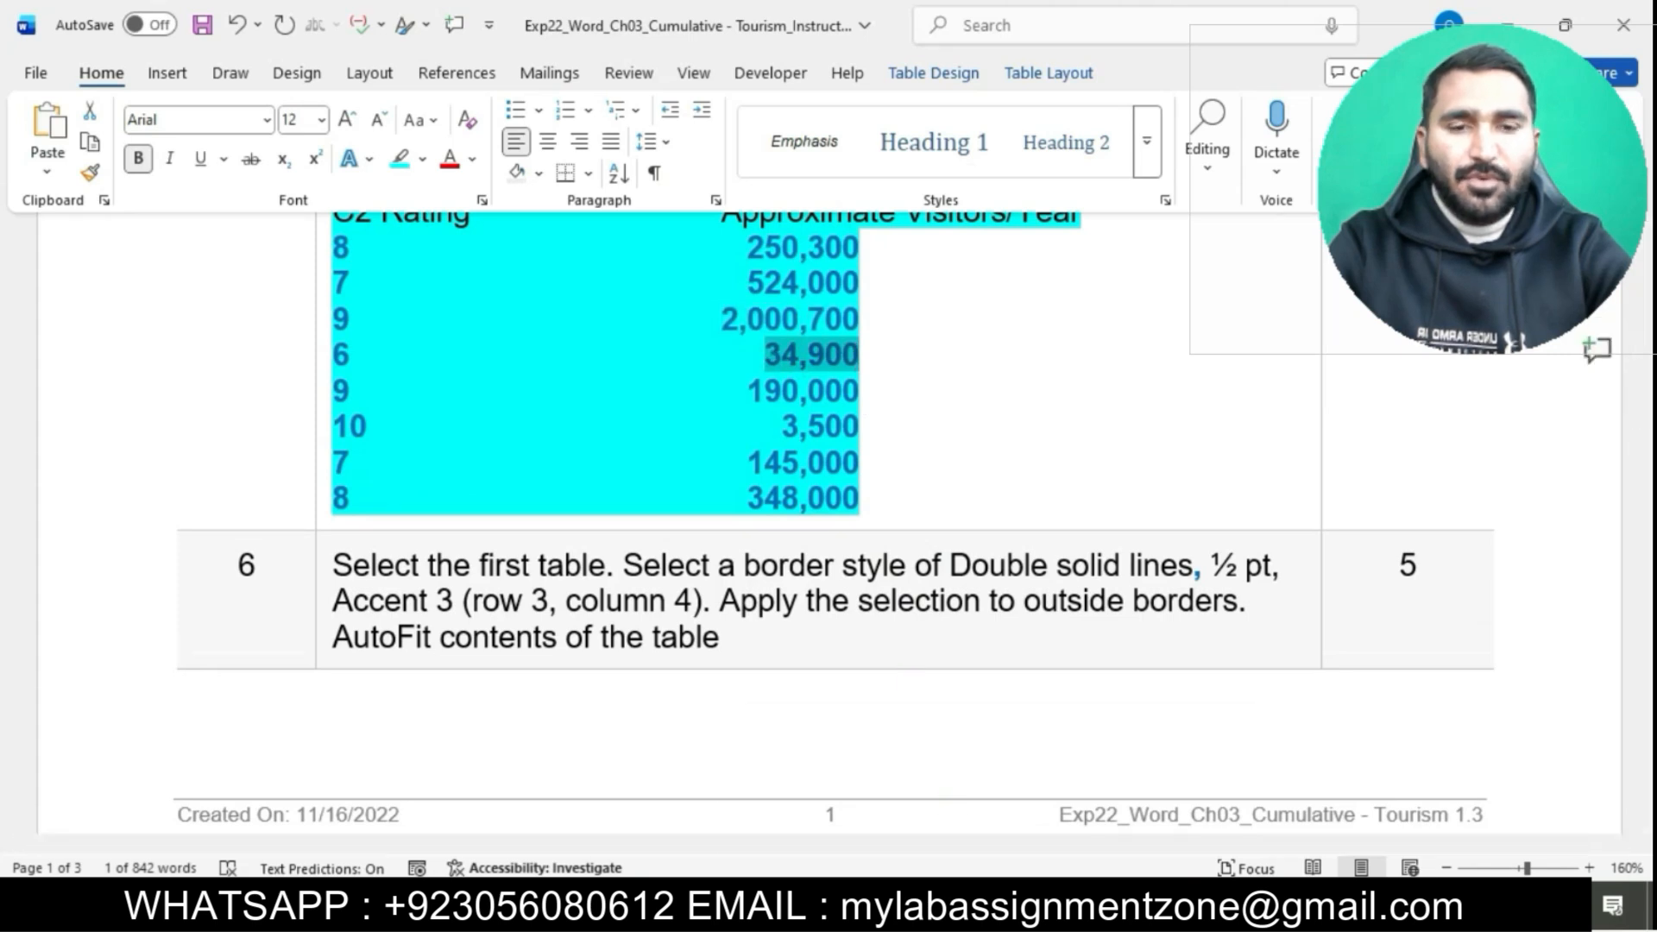
mouse_move(997, 906)
left_click(1110, 778)
key("Down")
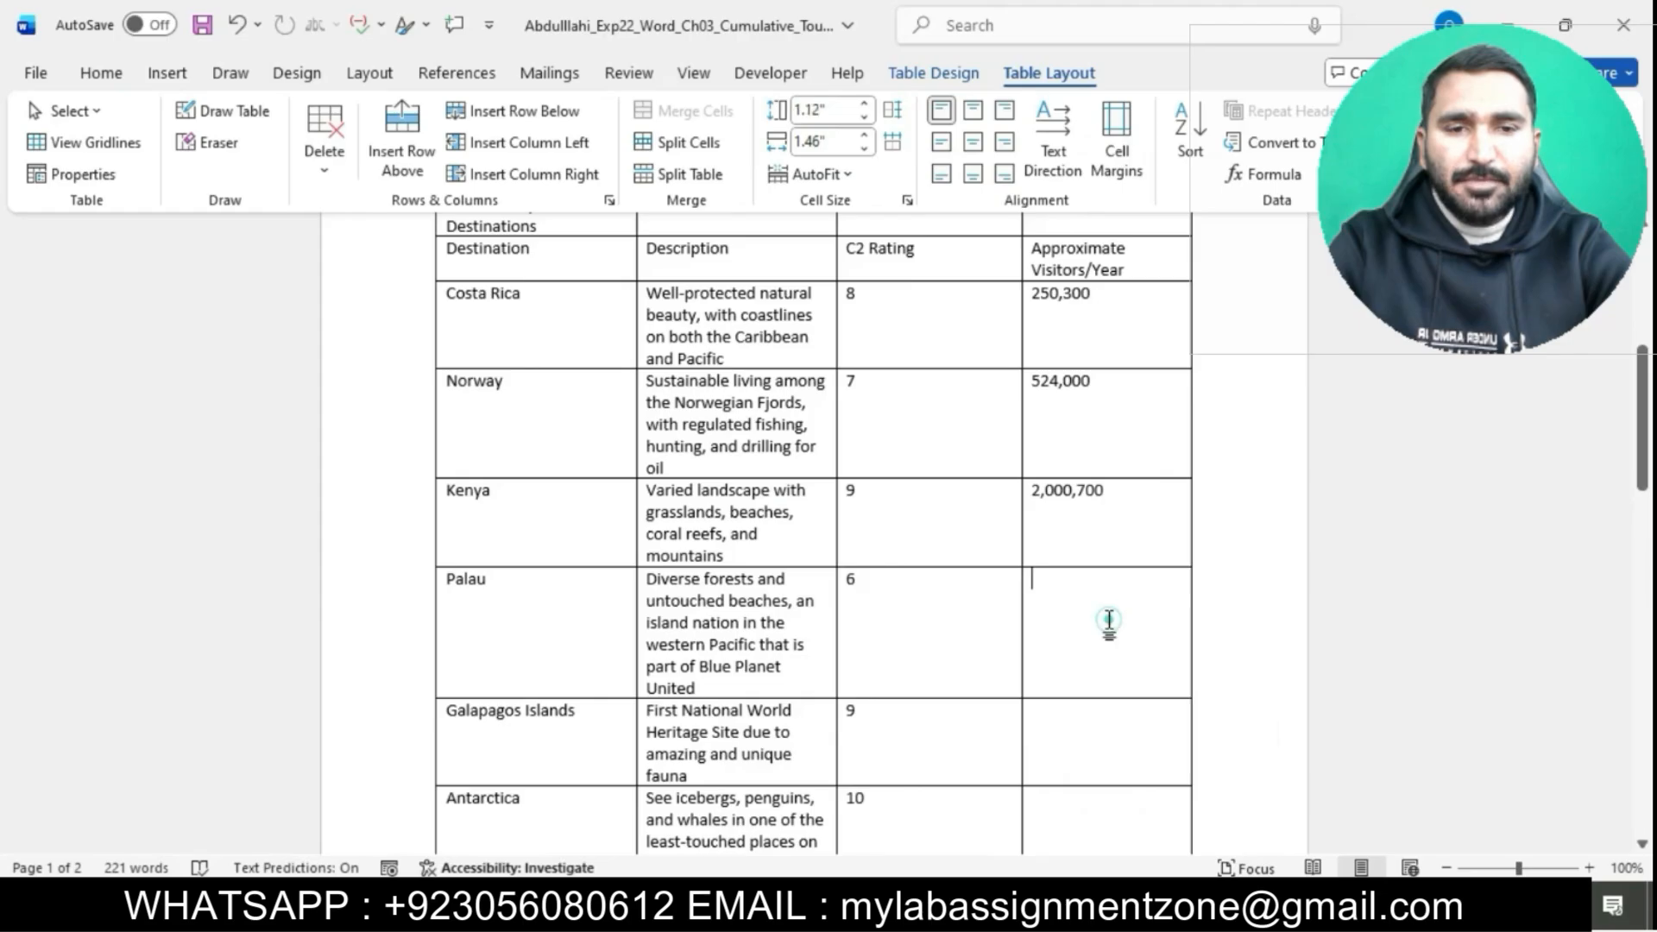
key("ctrl+v")
left_click(1120, 611)
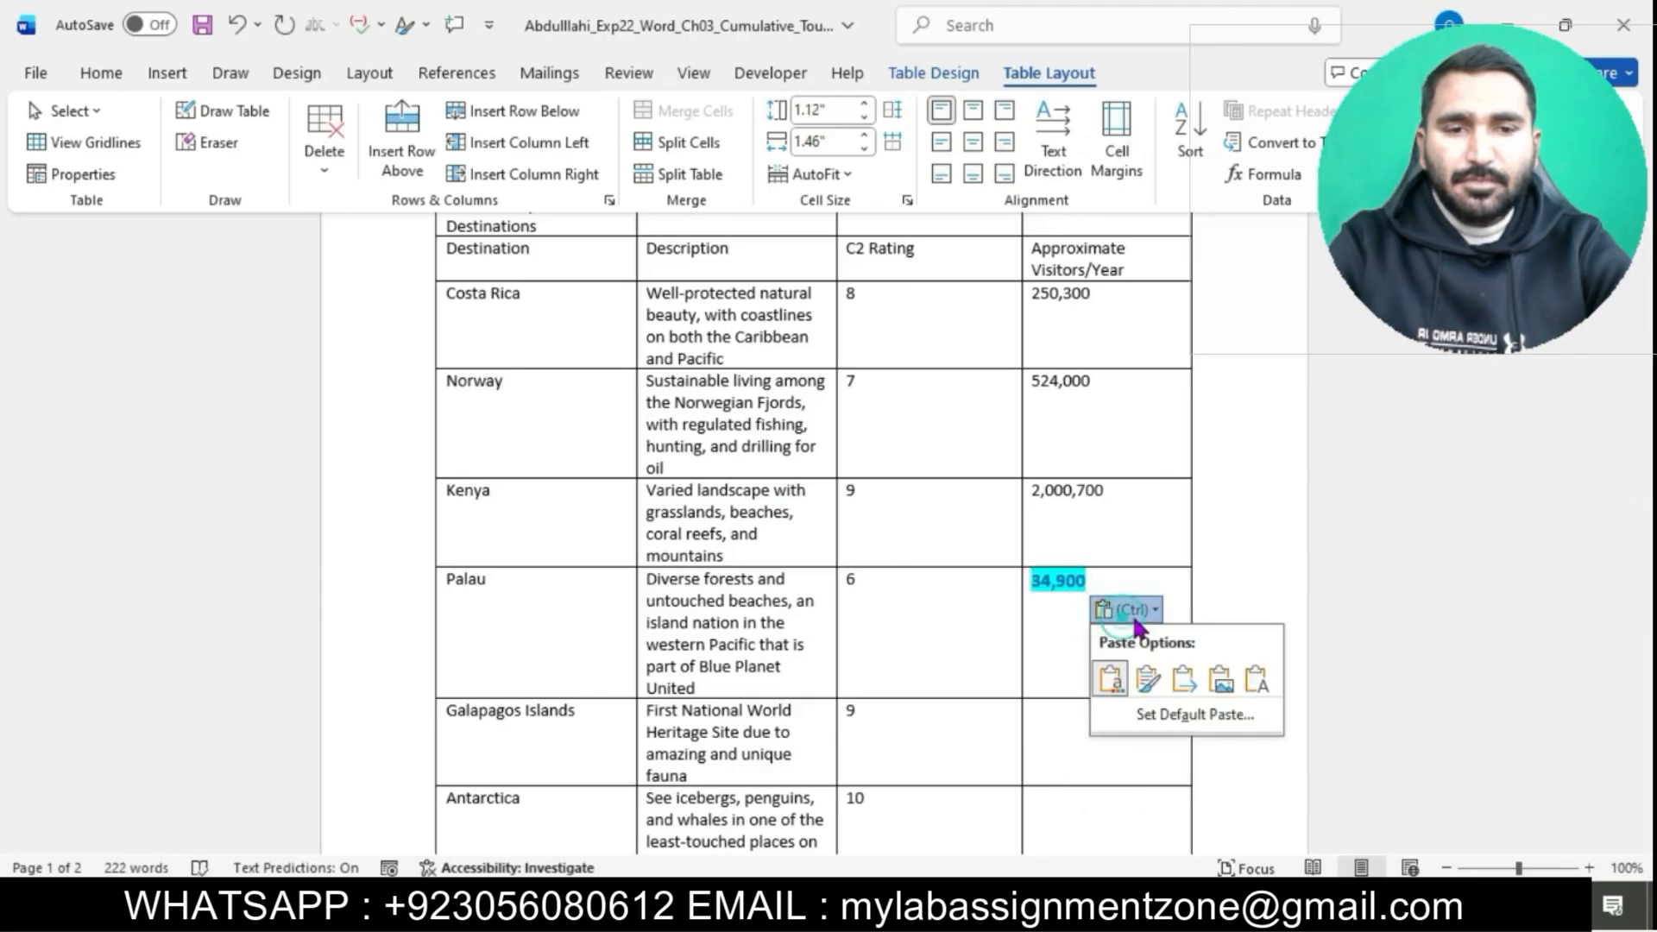
left_click(1258, 671)
Copy 190,000 from step 5's data list into Galapagos Islands' Approximate Visitors/Year cell, keeping text only
scroll(950, 499, "down", 3)
left_click(1044, 419)
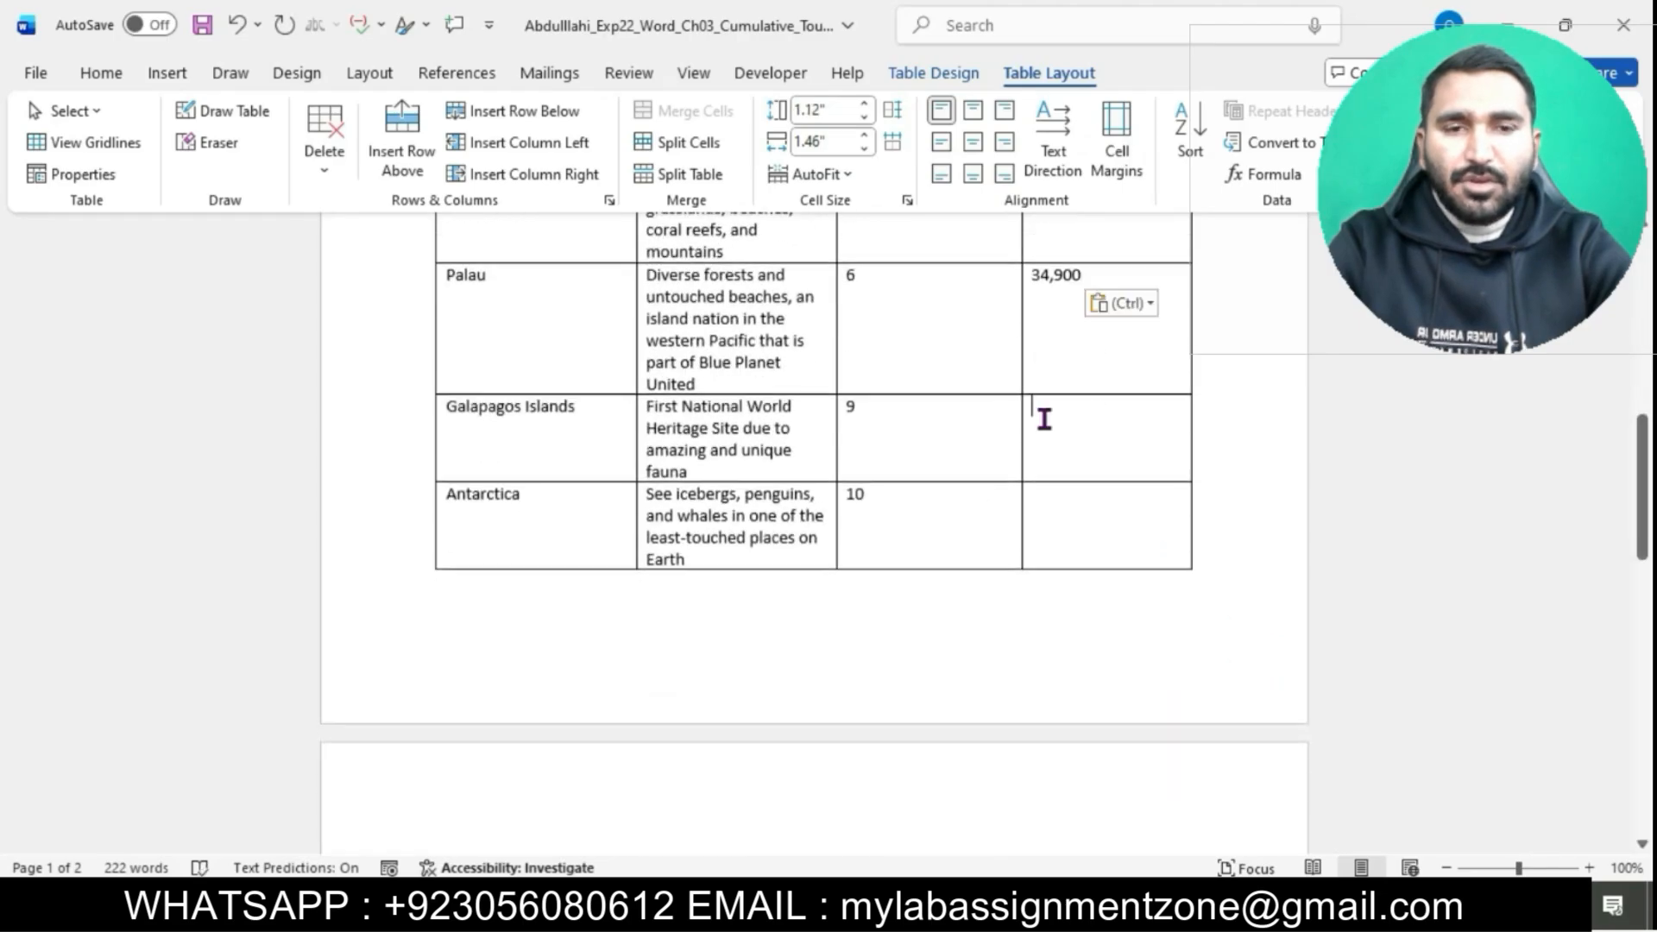
mouse_move(1001, 906)
left_click(921, 743)
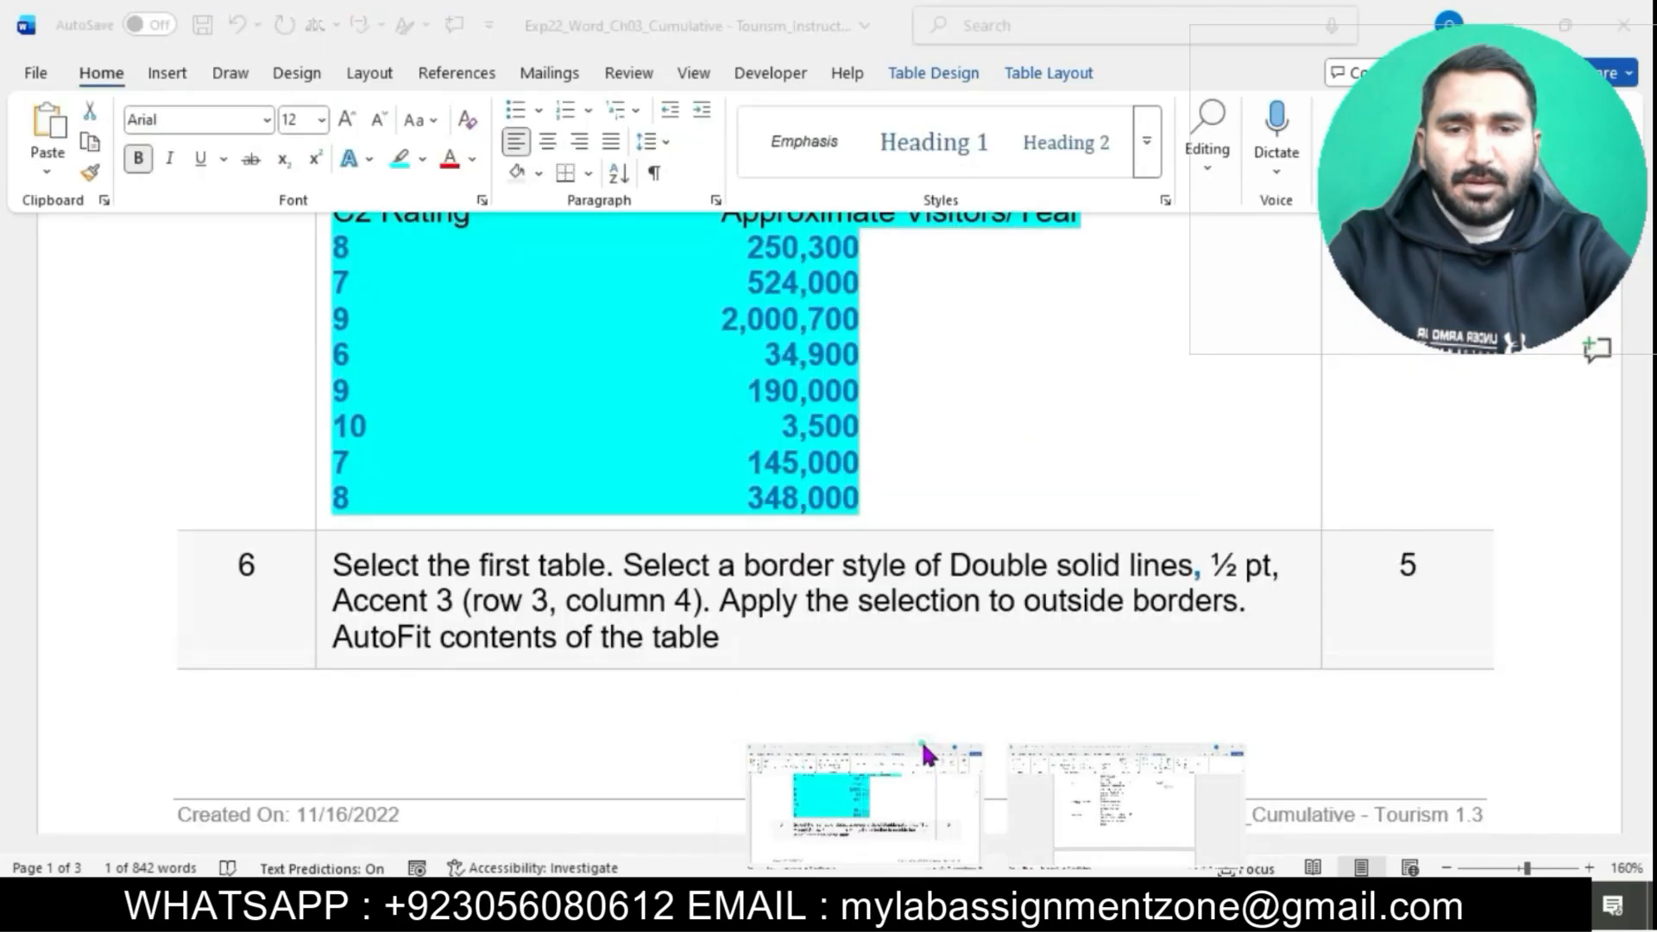
left_click_drag(753, 391, 843, 386)
key("ctrl+c")
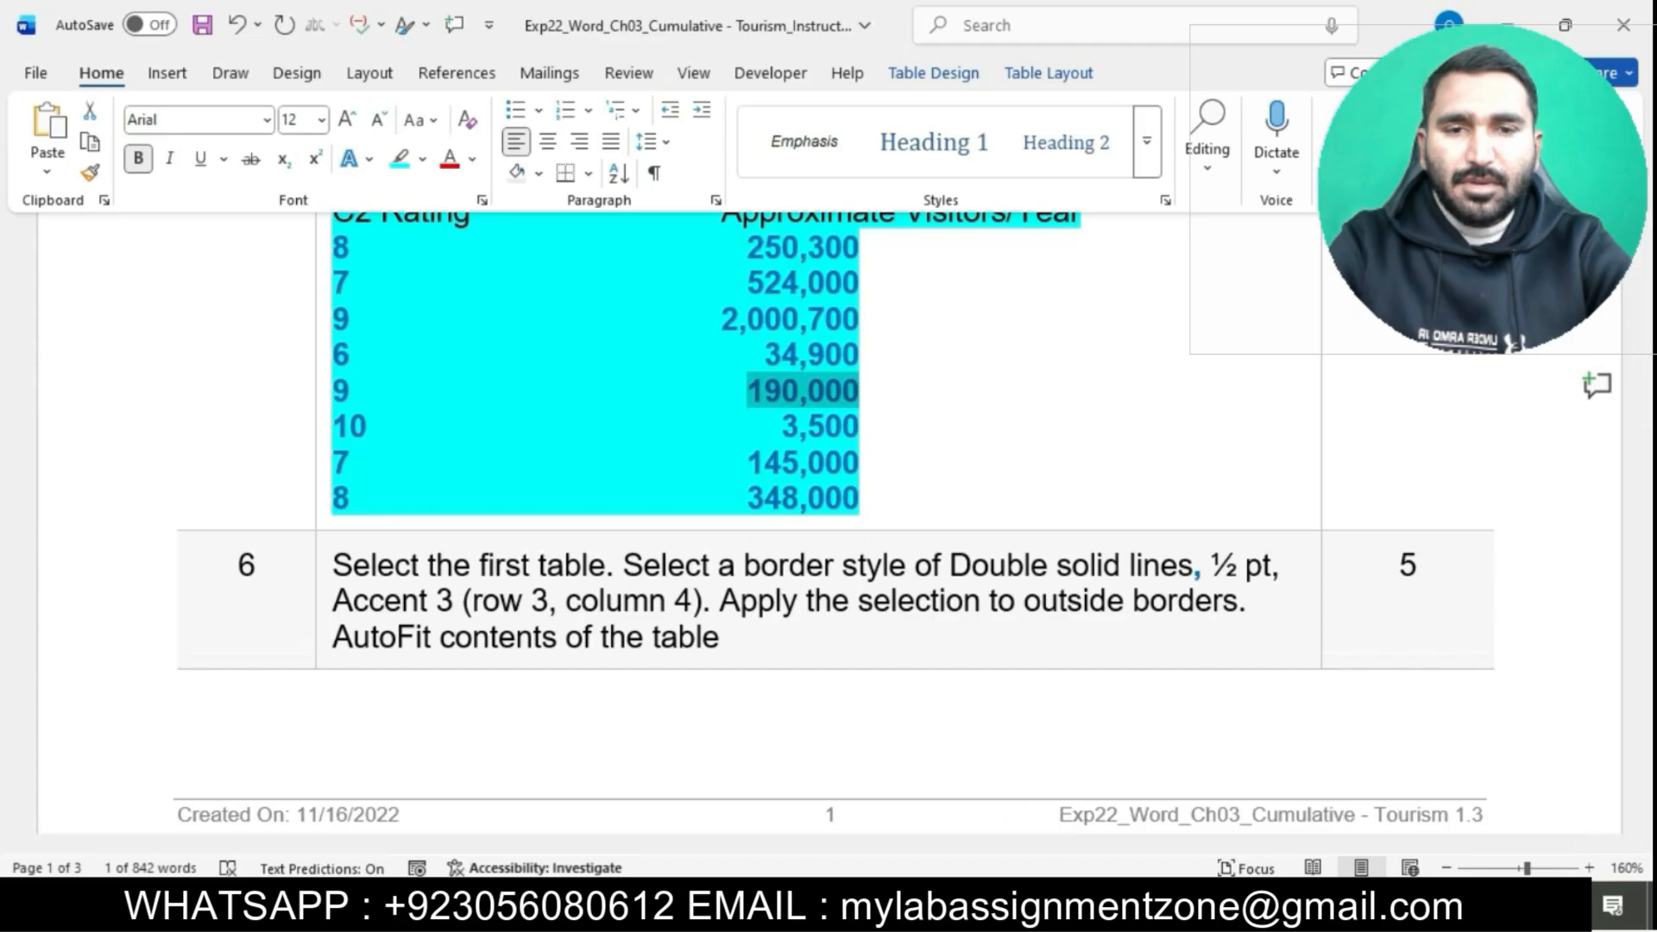
mouse_move(1000, 906)
left_click(1117, 830)
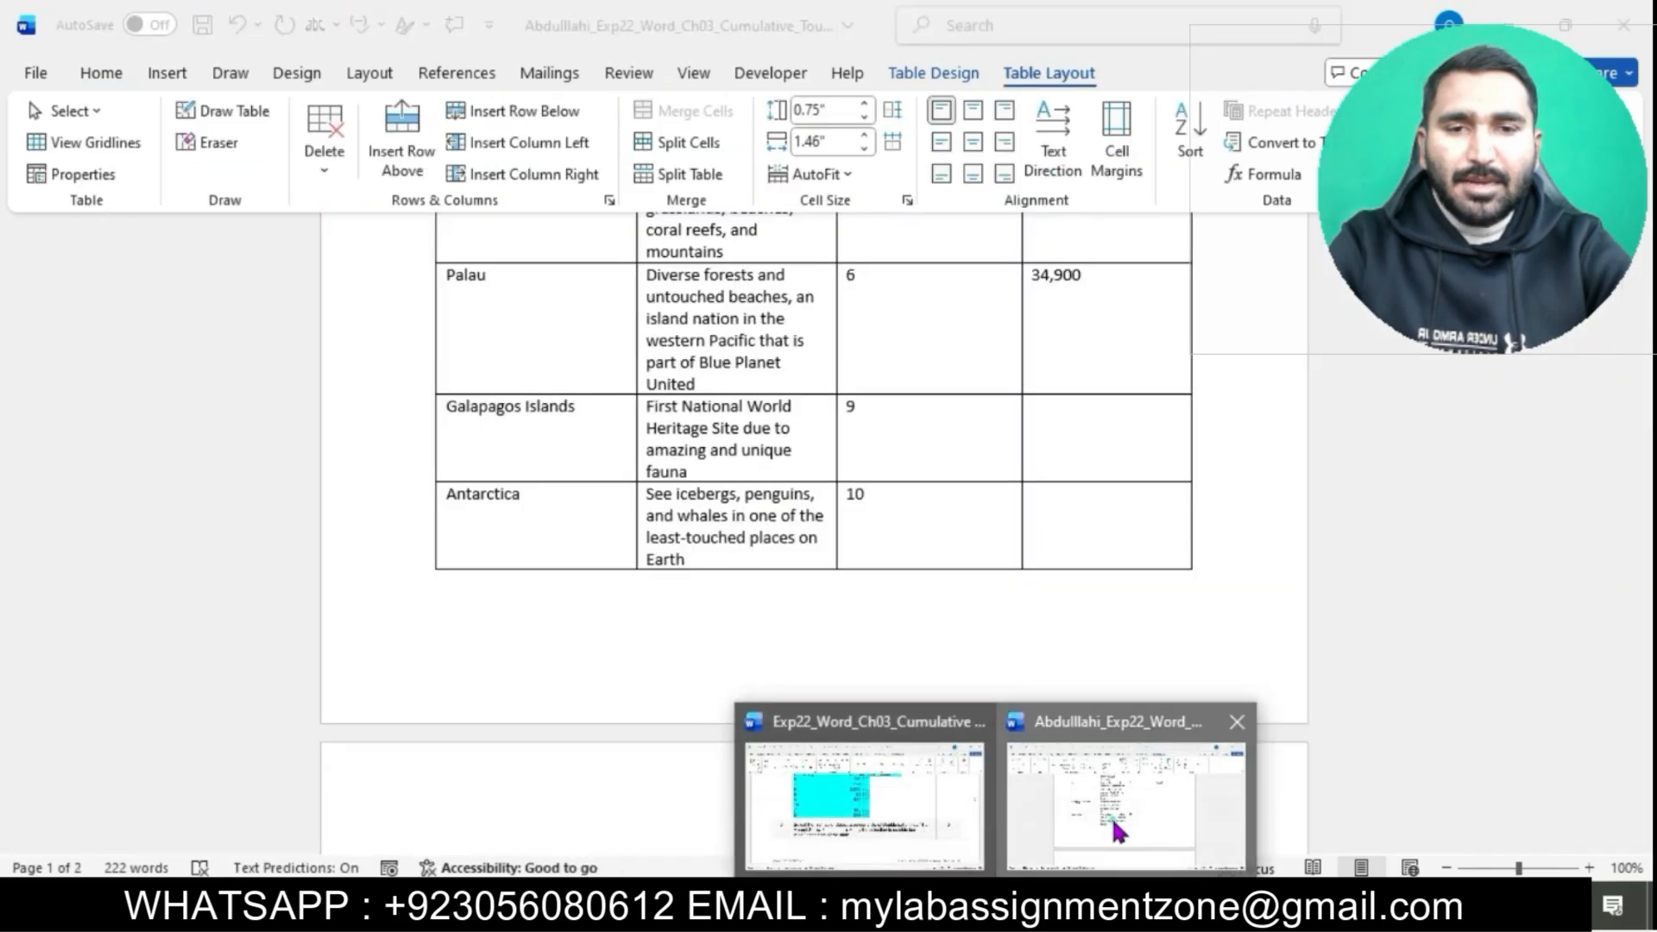
left_click(1094, 475)
key("ctrl+v")
left_click(1137, 440)
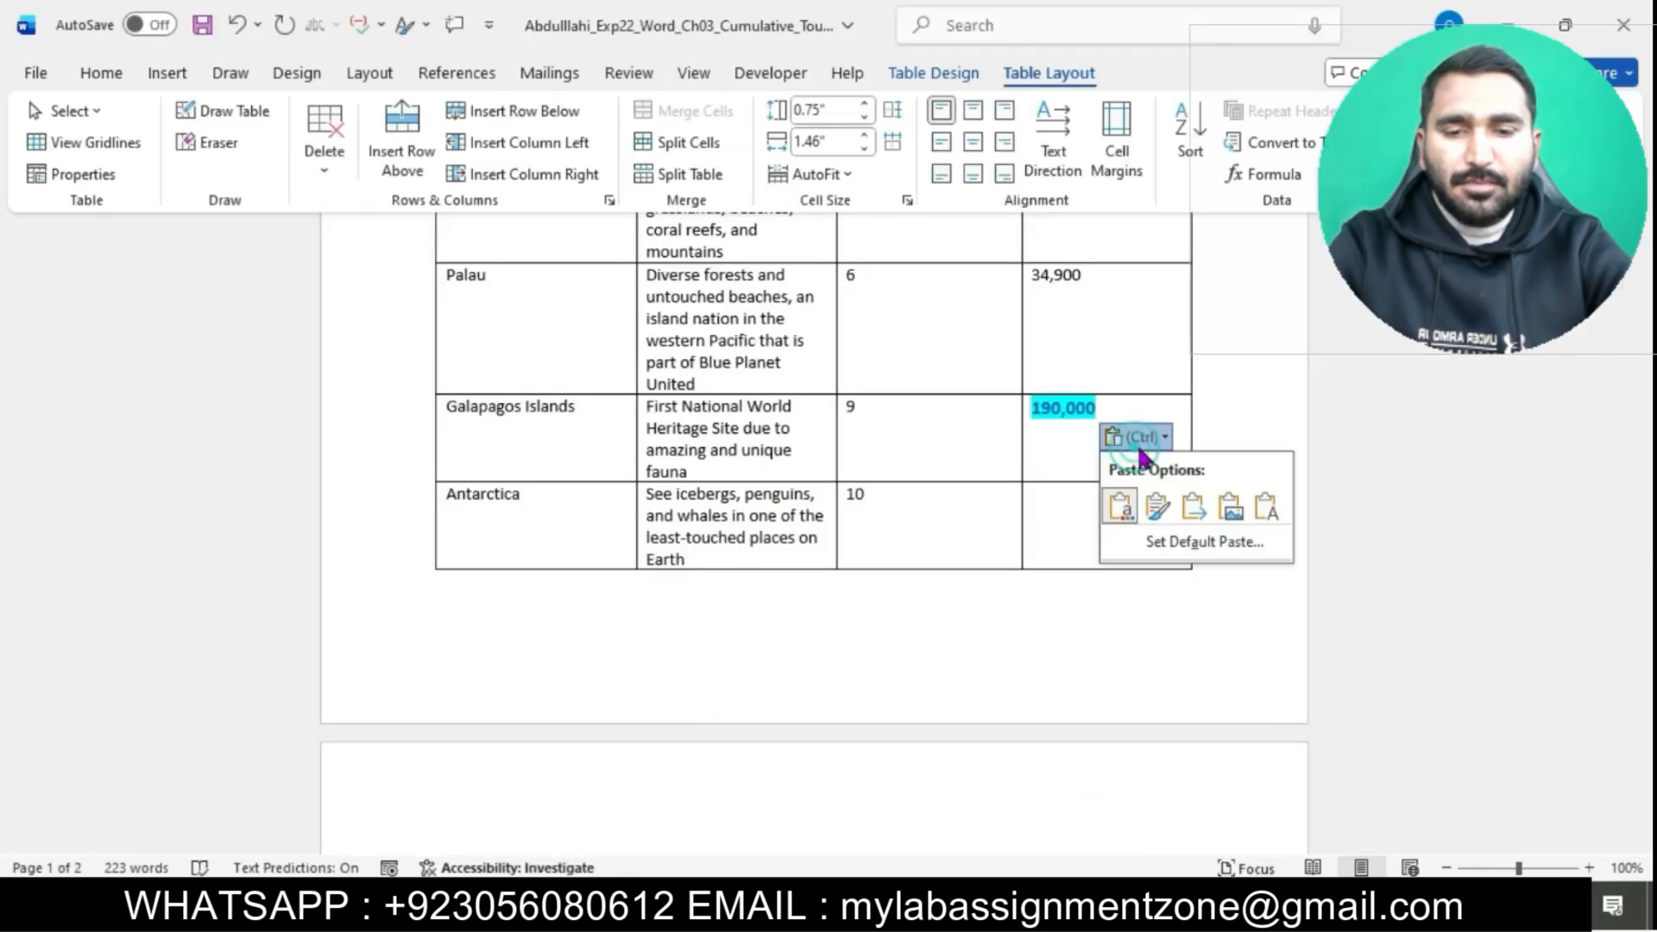
left_click(1256, 502)
Copy 3,500 from step 5's data list into Antarctica's Approximate Visitors/Year cell, keeping text only
mouse_move(1001, 906)
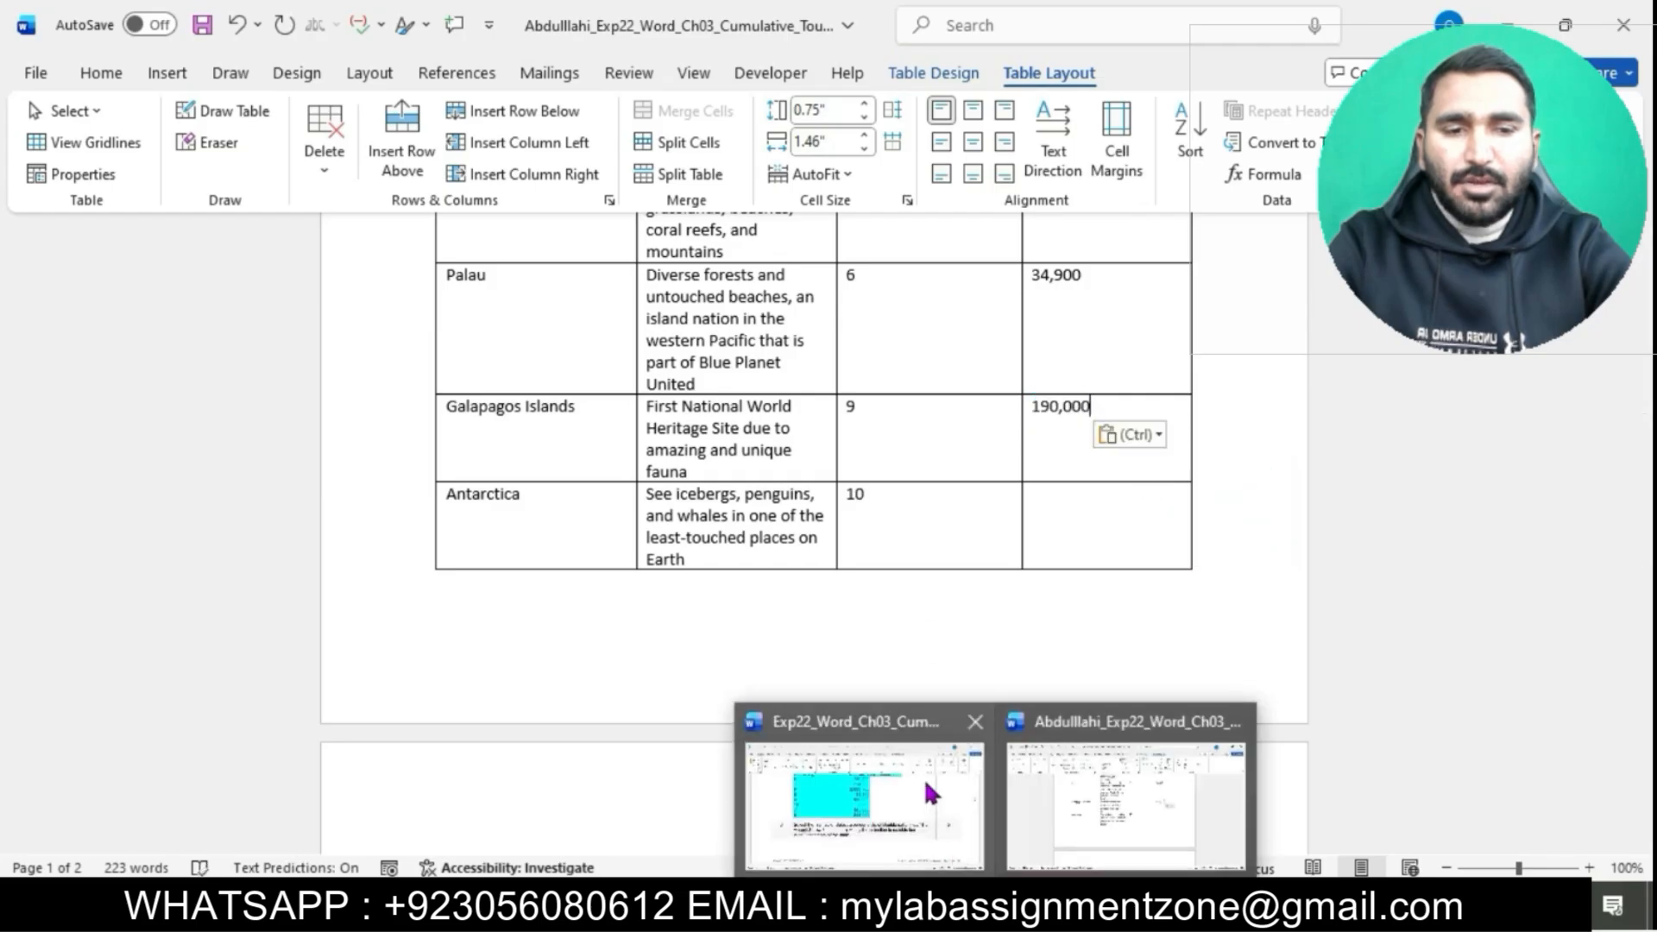
left_click(923, 781)
left_click_drag(783, 426, 861, 429)
key("ctrl+c")
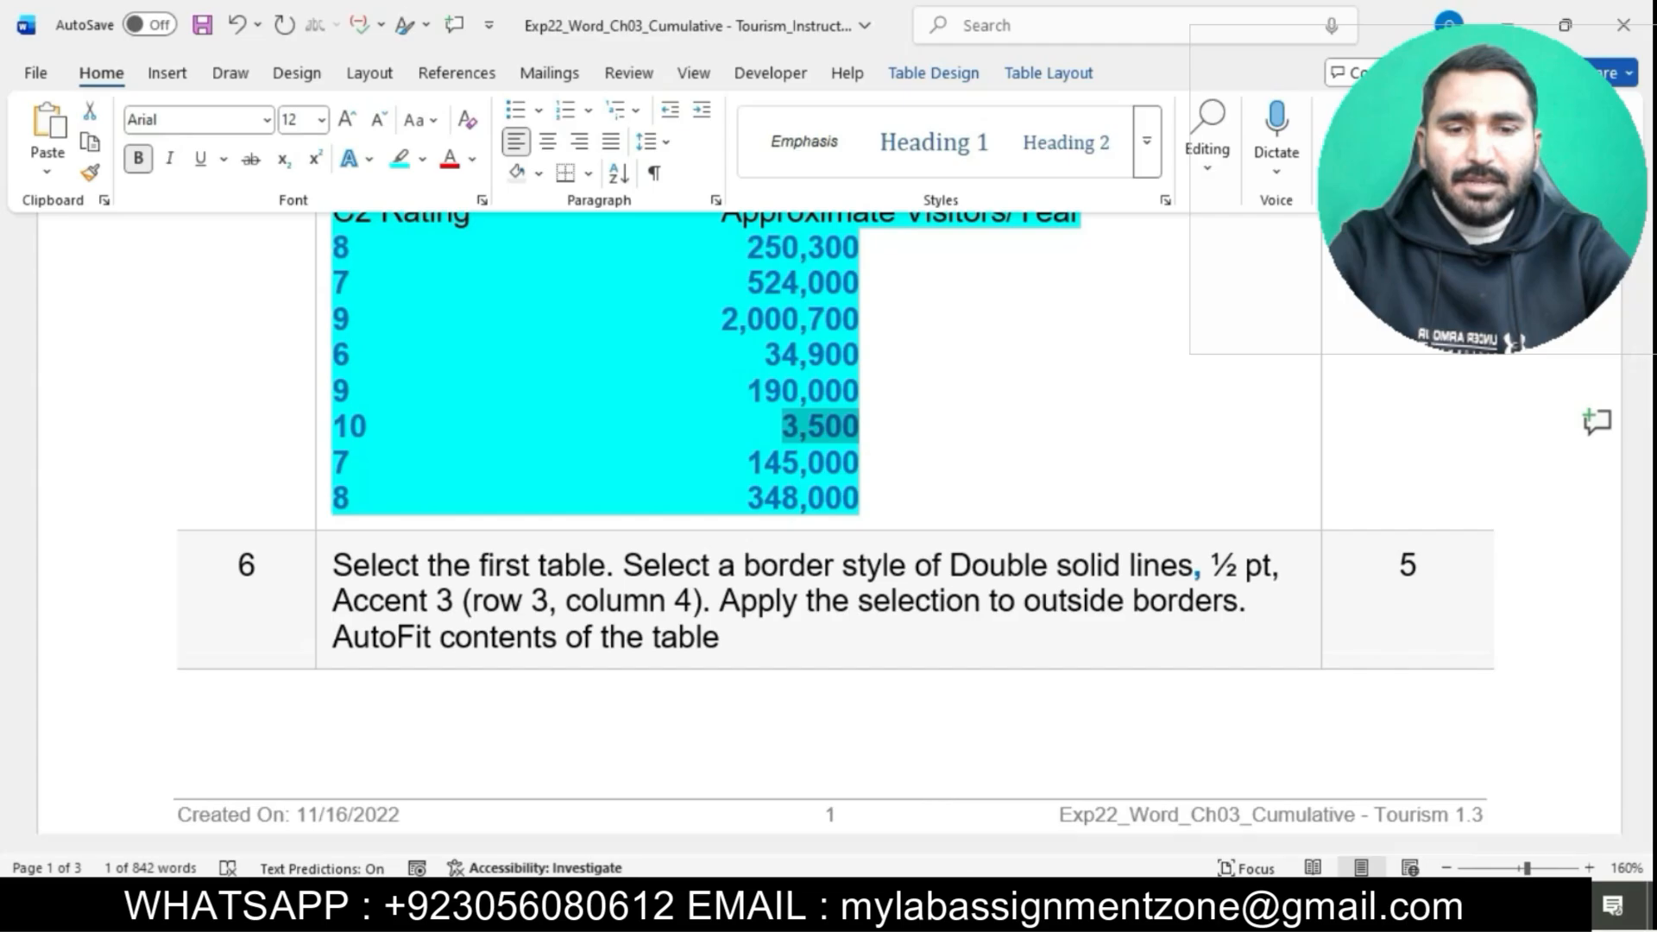
mouse_move(1001, 906)
left_click(1105, 850)
left_click(1089, 504)
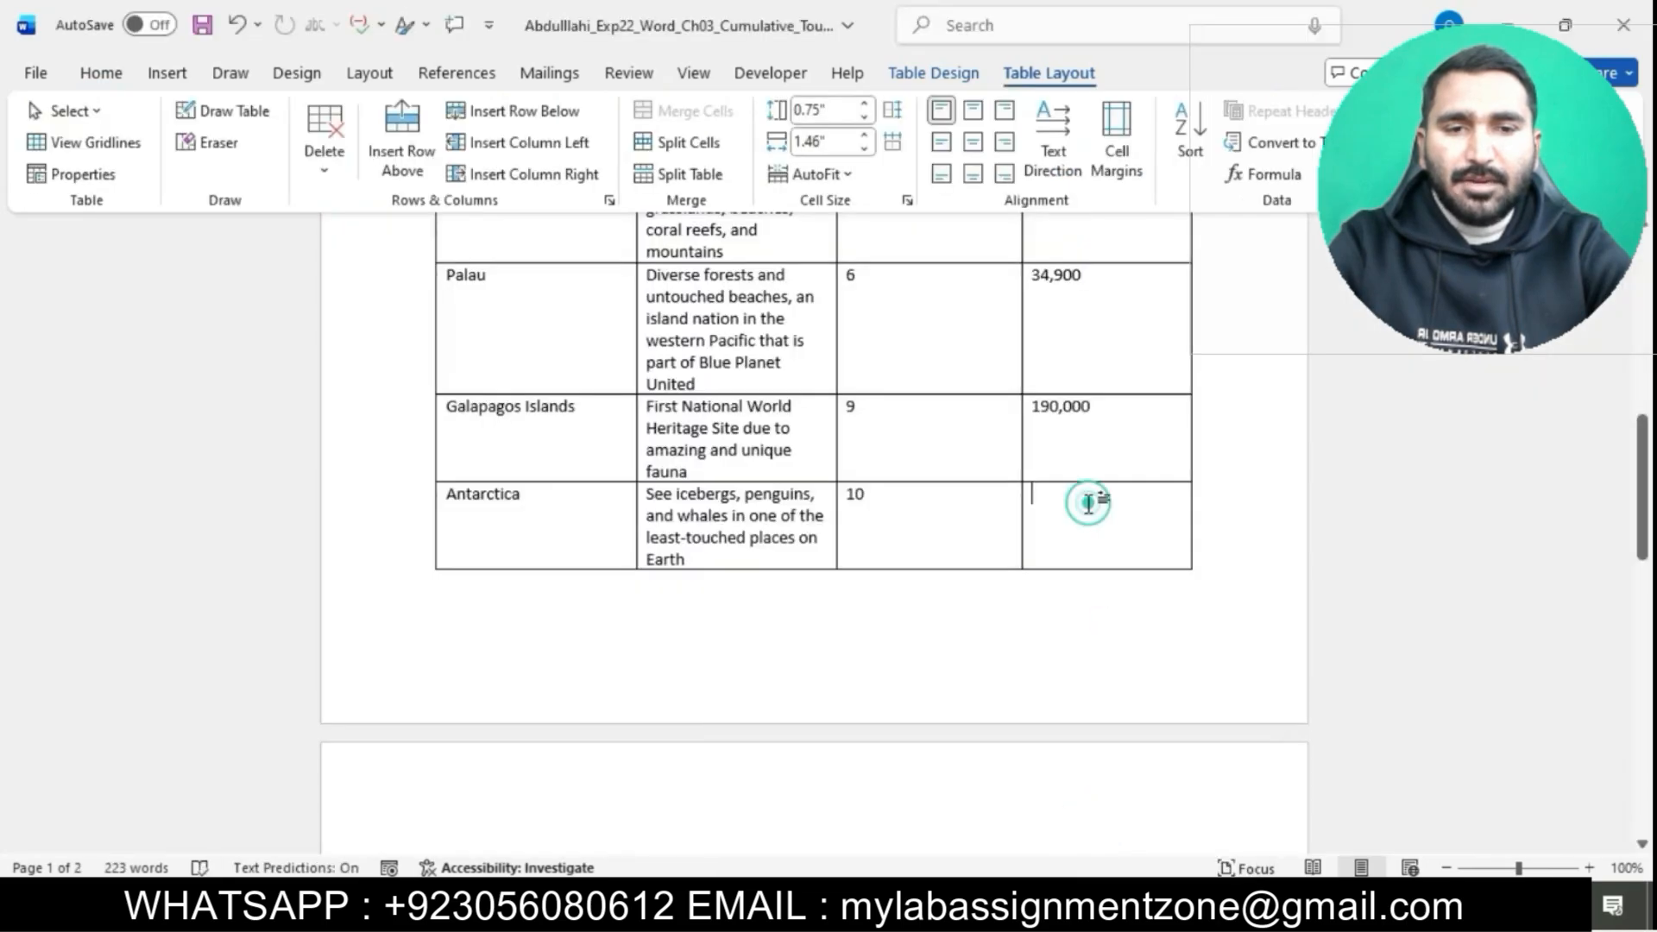
key("ctrl+v")
left_click(1116, 525)
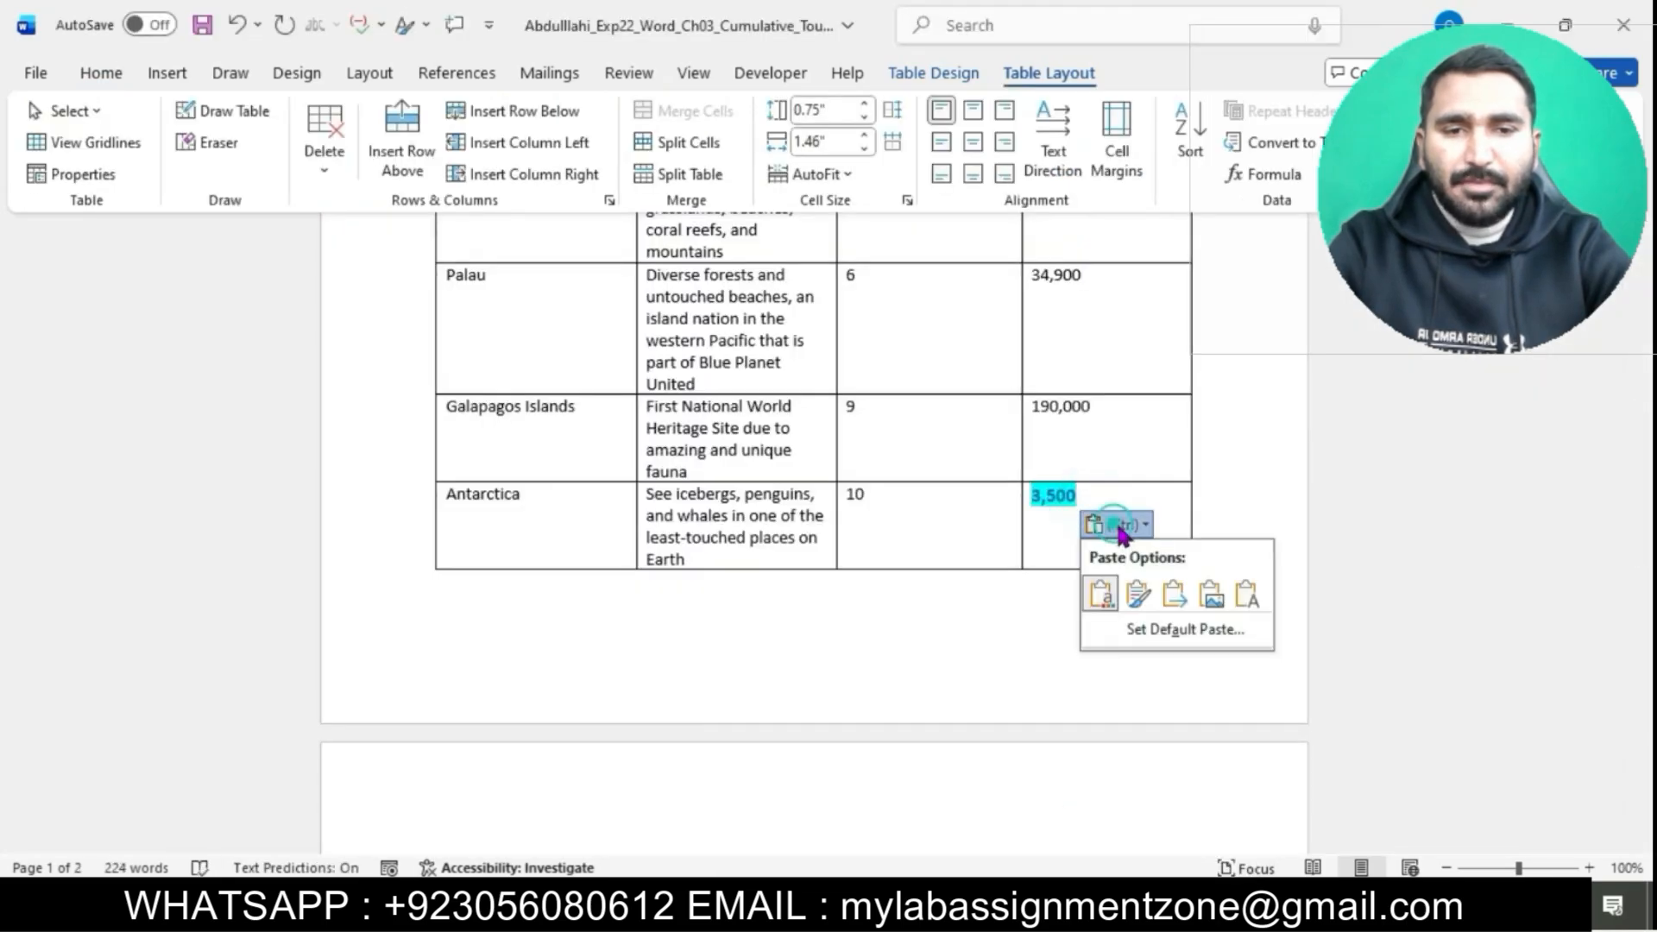
left_click(1249, 592)
Copy 145,000 from step 5's data list into Iceland's Approximate Visitors/Year cell, keeping text only
scroll(917, 732, "down", 5)
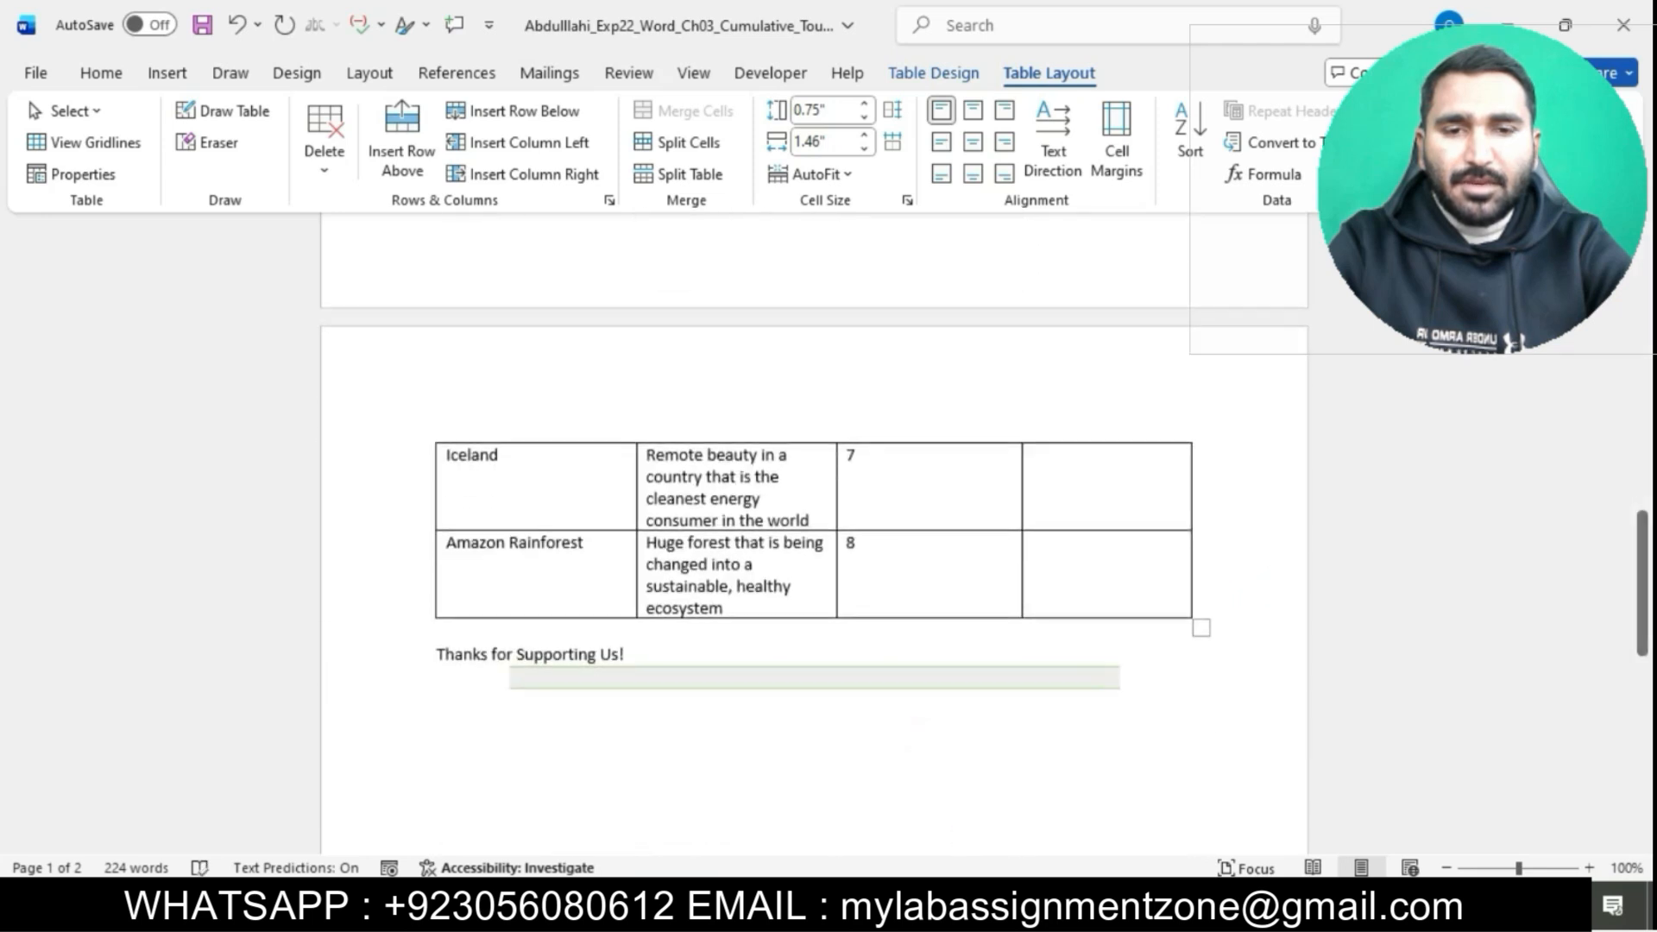
mouse_move(997, 906)
left_click(930, 811)
left_click_drag(748, 465, 841, 466)
key("ctrl+c")
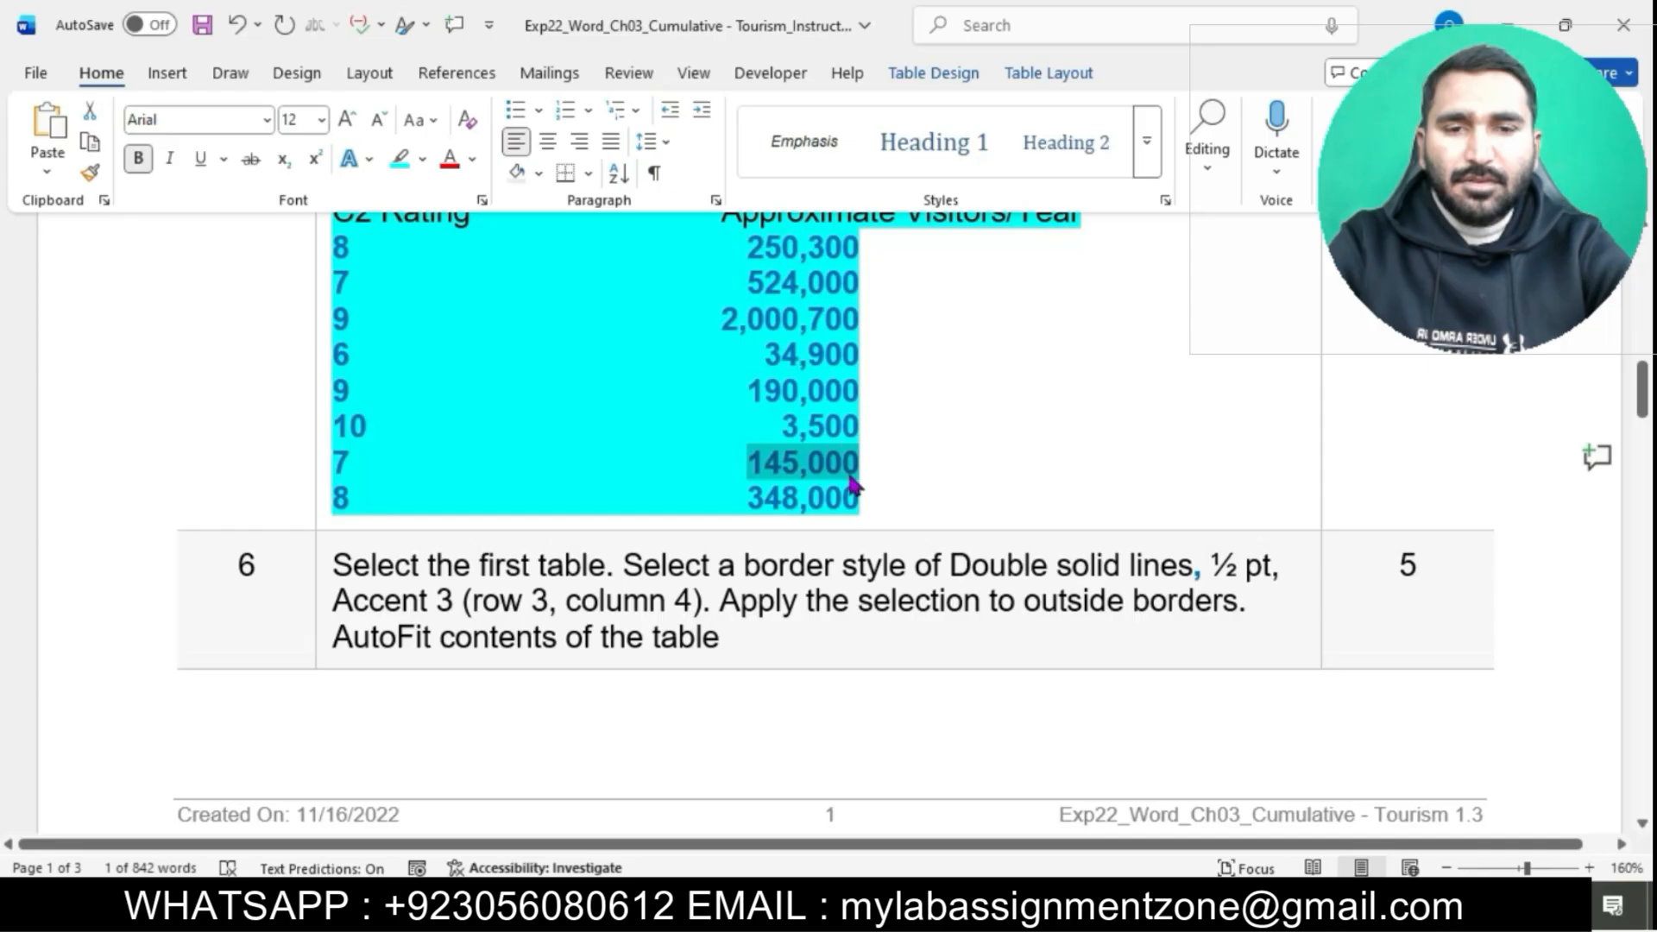
mouse_move(993, 906)
left_click(1100, 831)
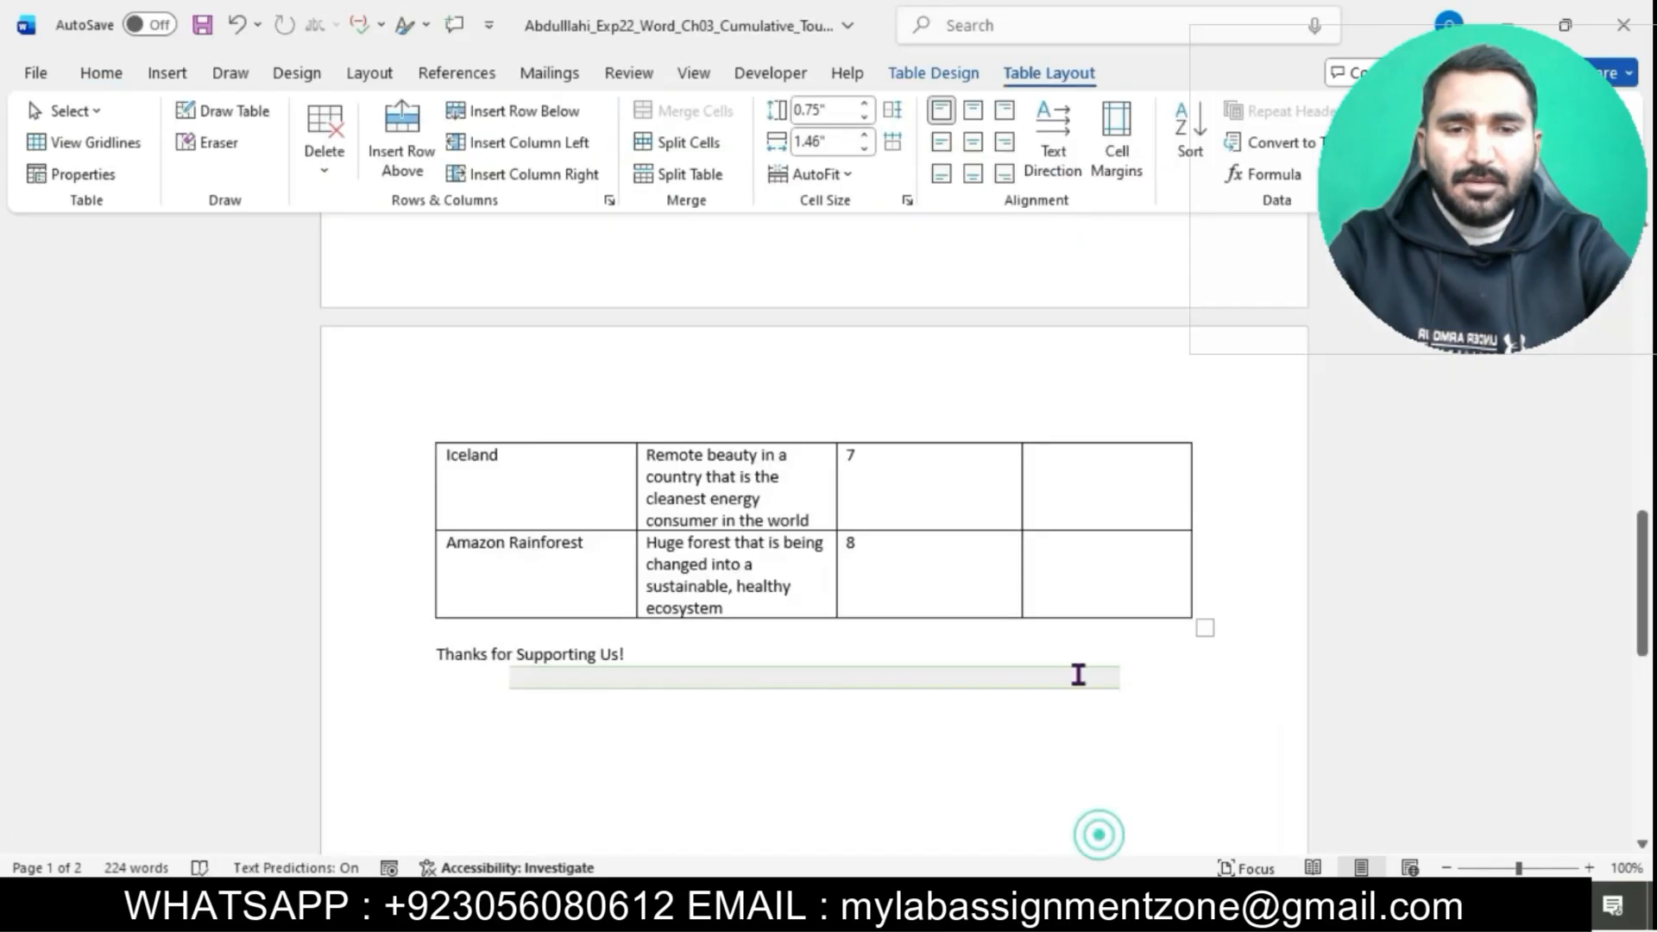
left_click(1072, 510)
key("ctrl+v")
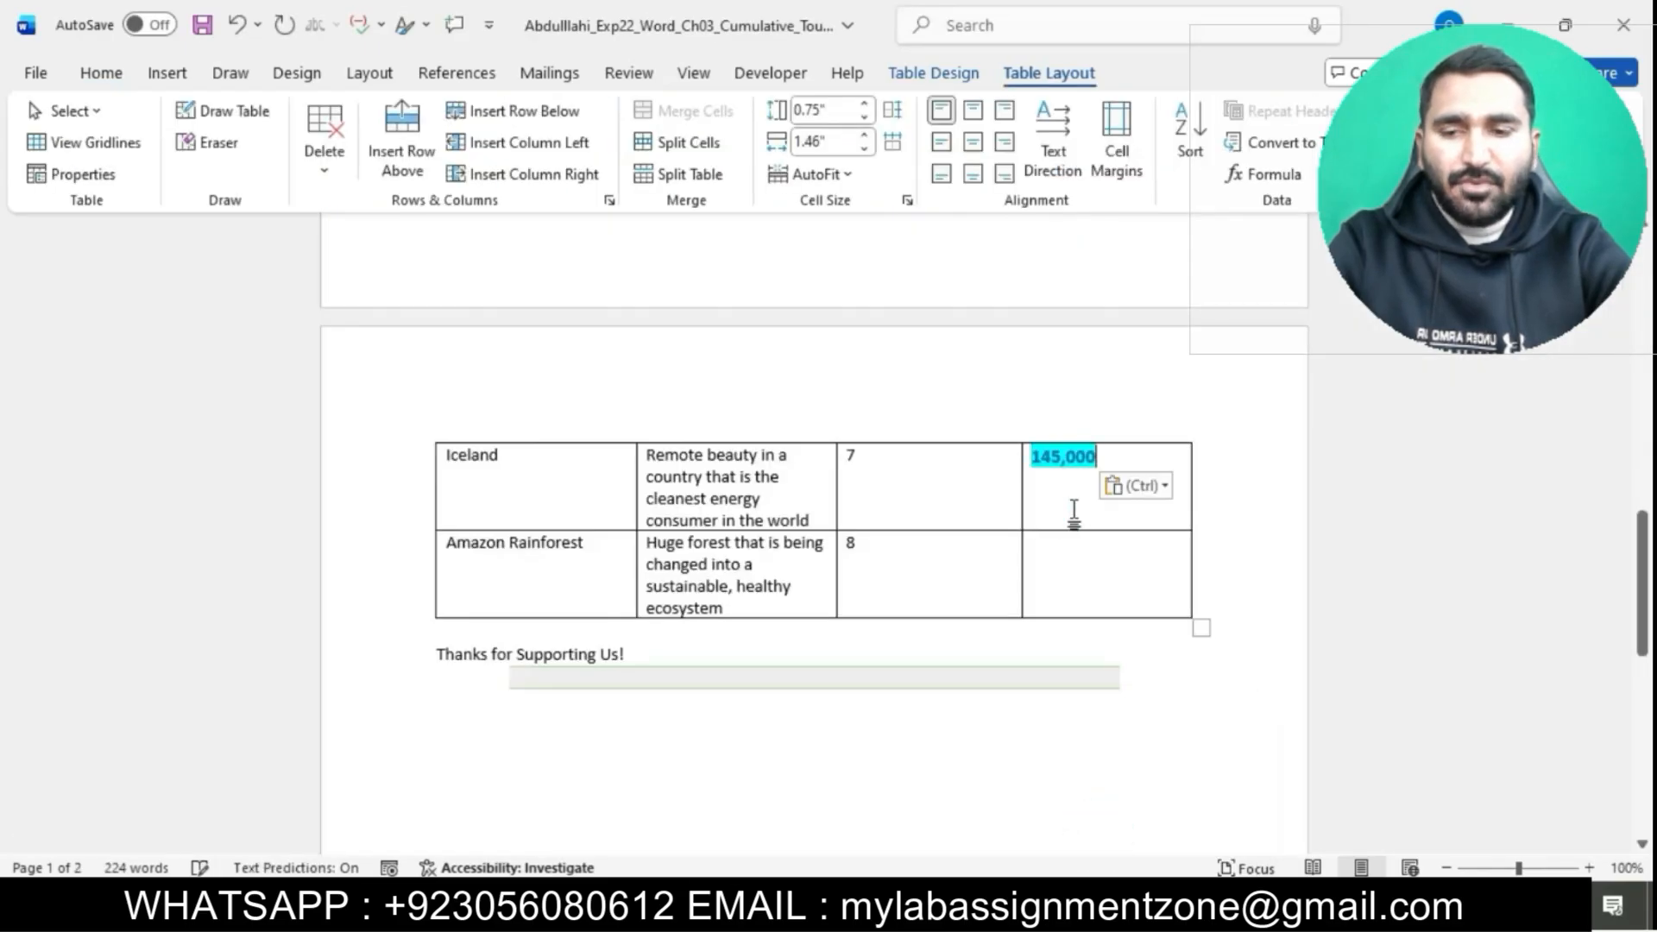
left_click(1137, 485)
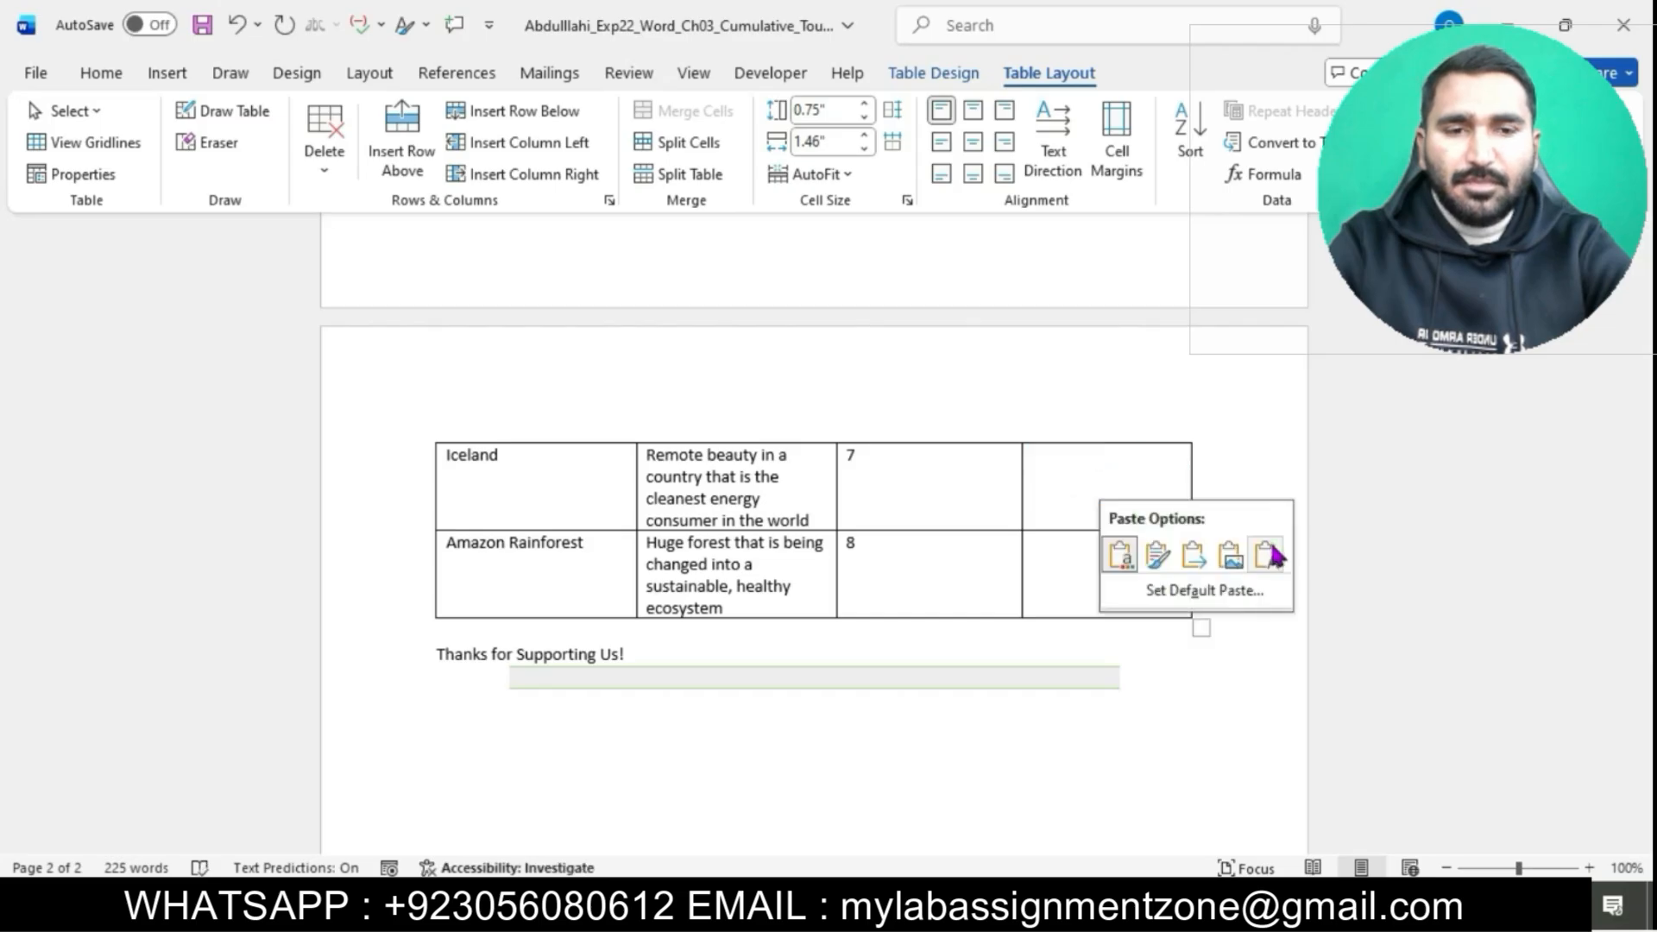
left_click(1273, 555)
Copy 348,000 from step 5's data list into Amazon Rainforest's Approximate Visitors/Year cell, keeping text only
mouse_move(992, 906)
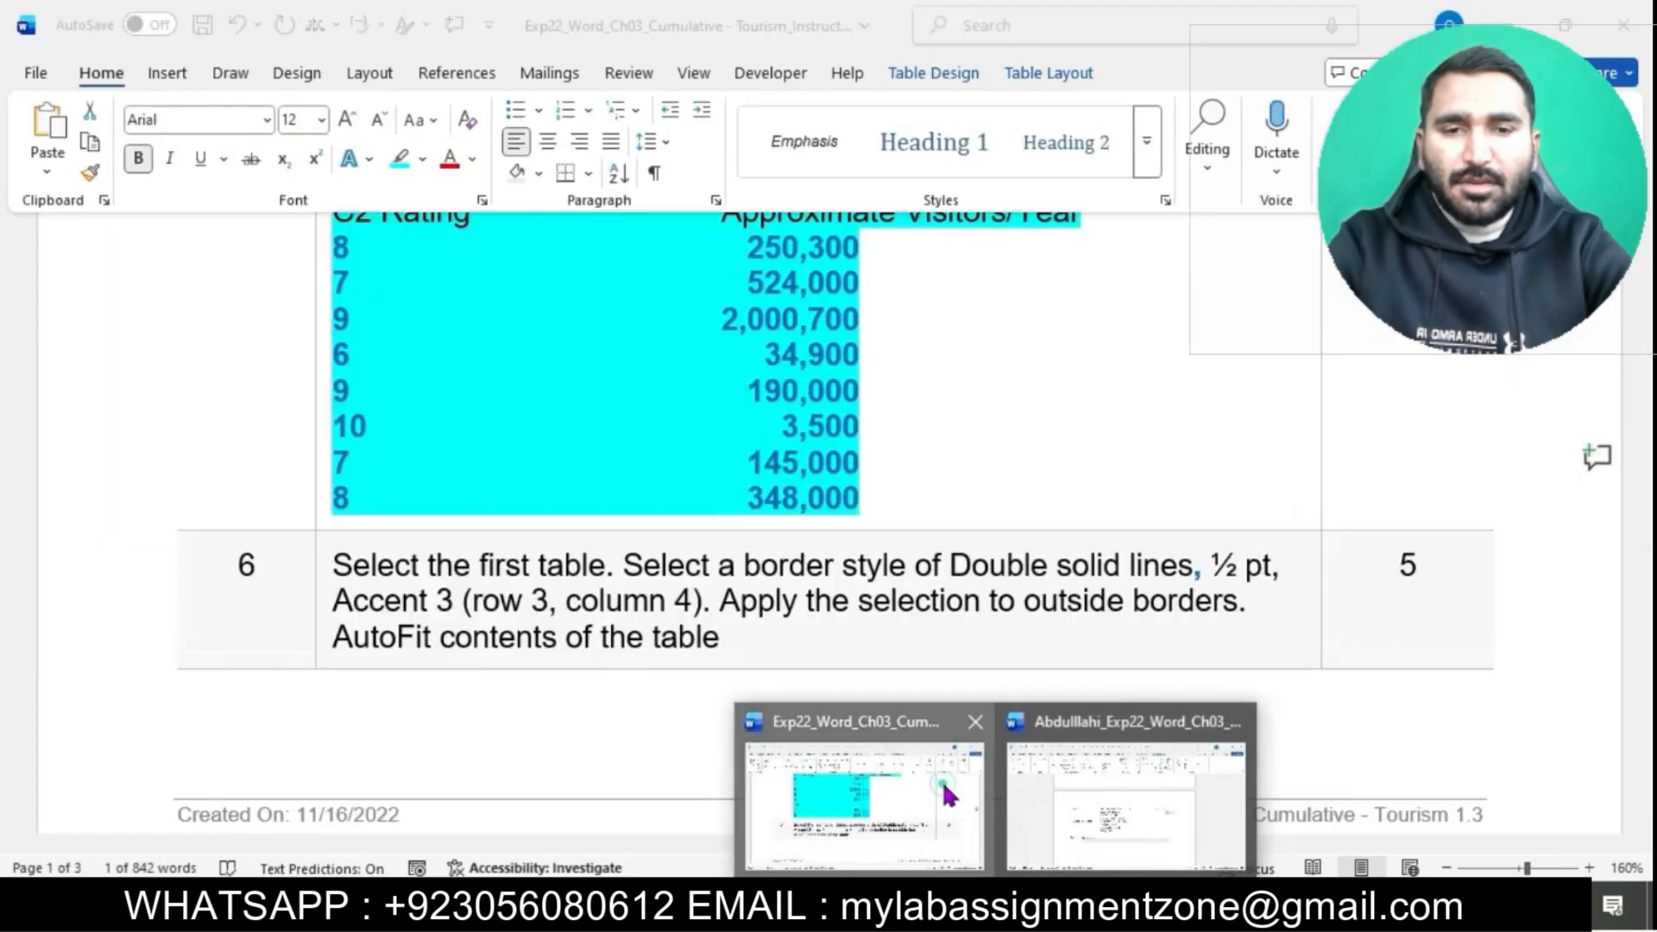
left_click(940, 777)
left_click_drag(751, 498, 837, 507)
key("ctrl+c")
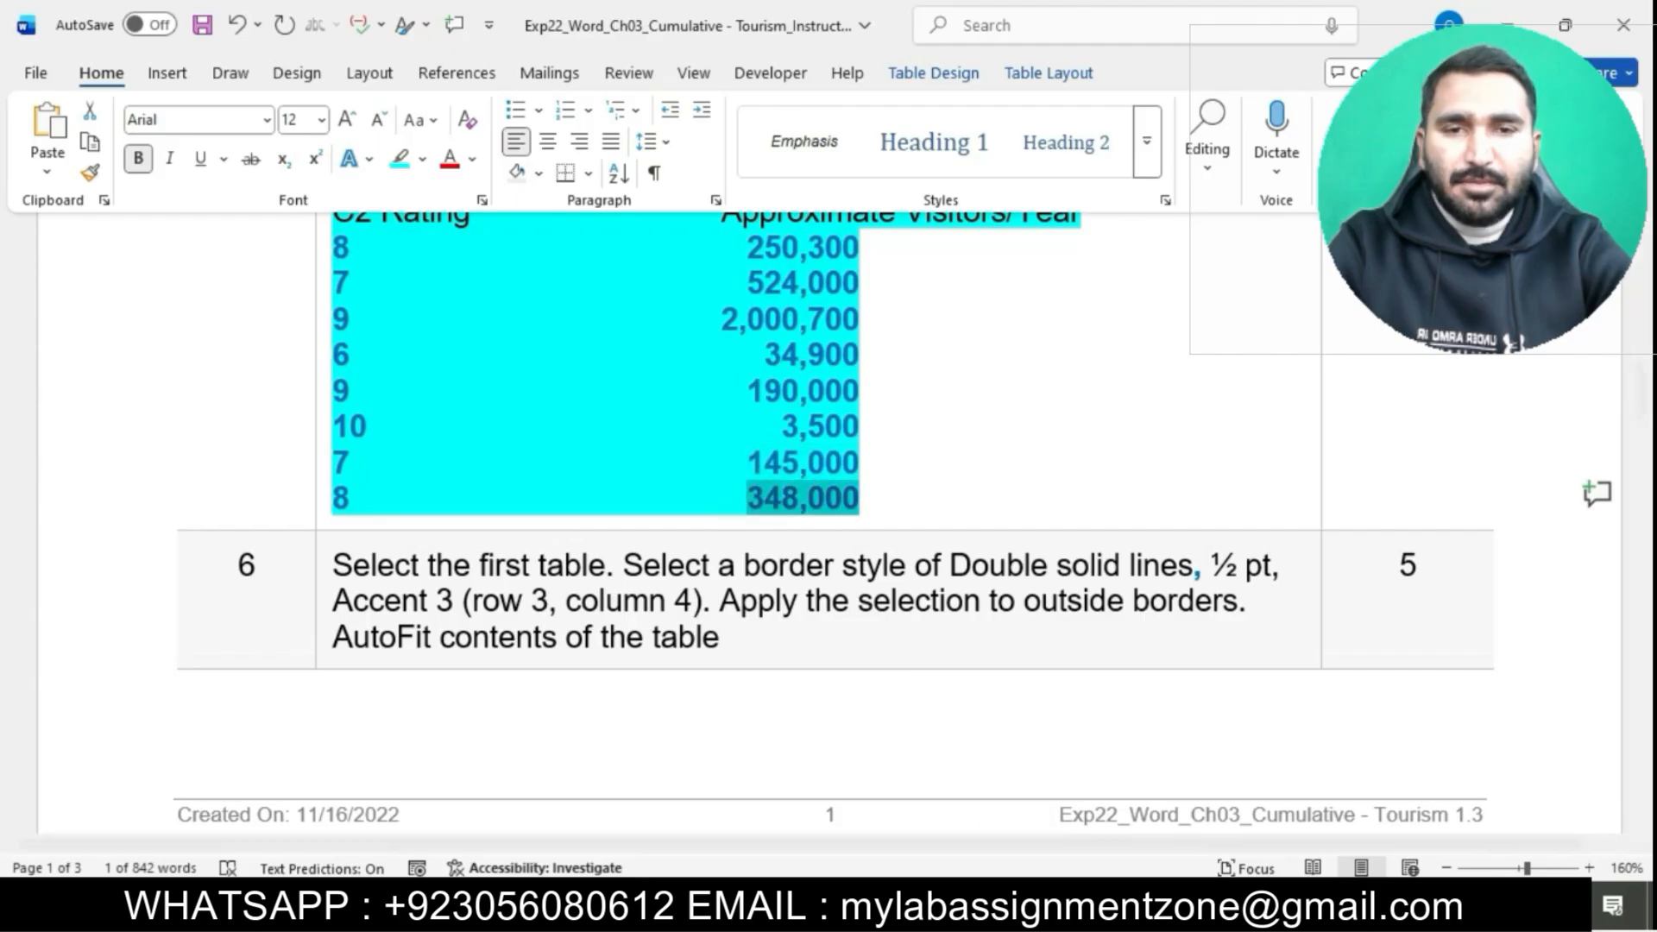
mouse_move(998, 915)
left_click(1080, 826)
left_click(1102, 590)
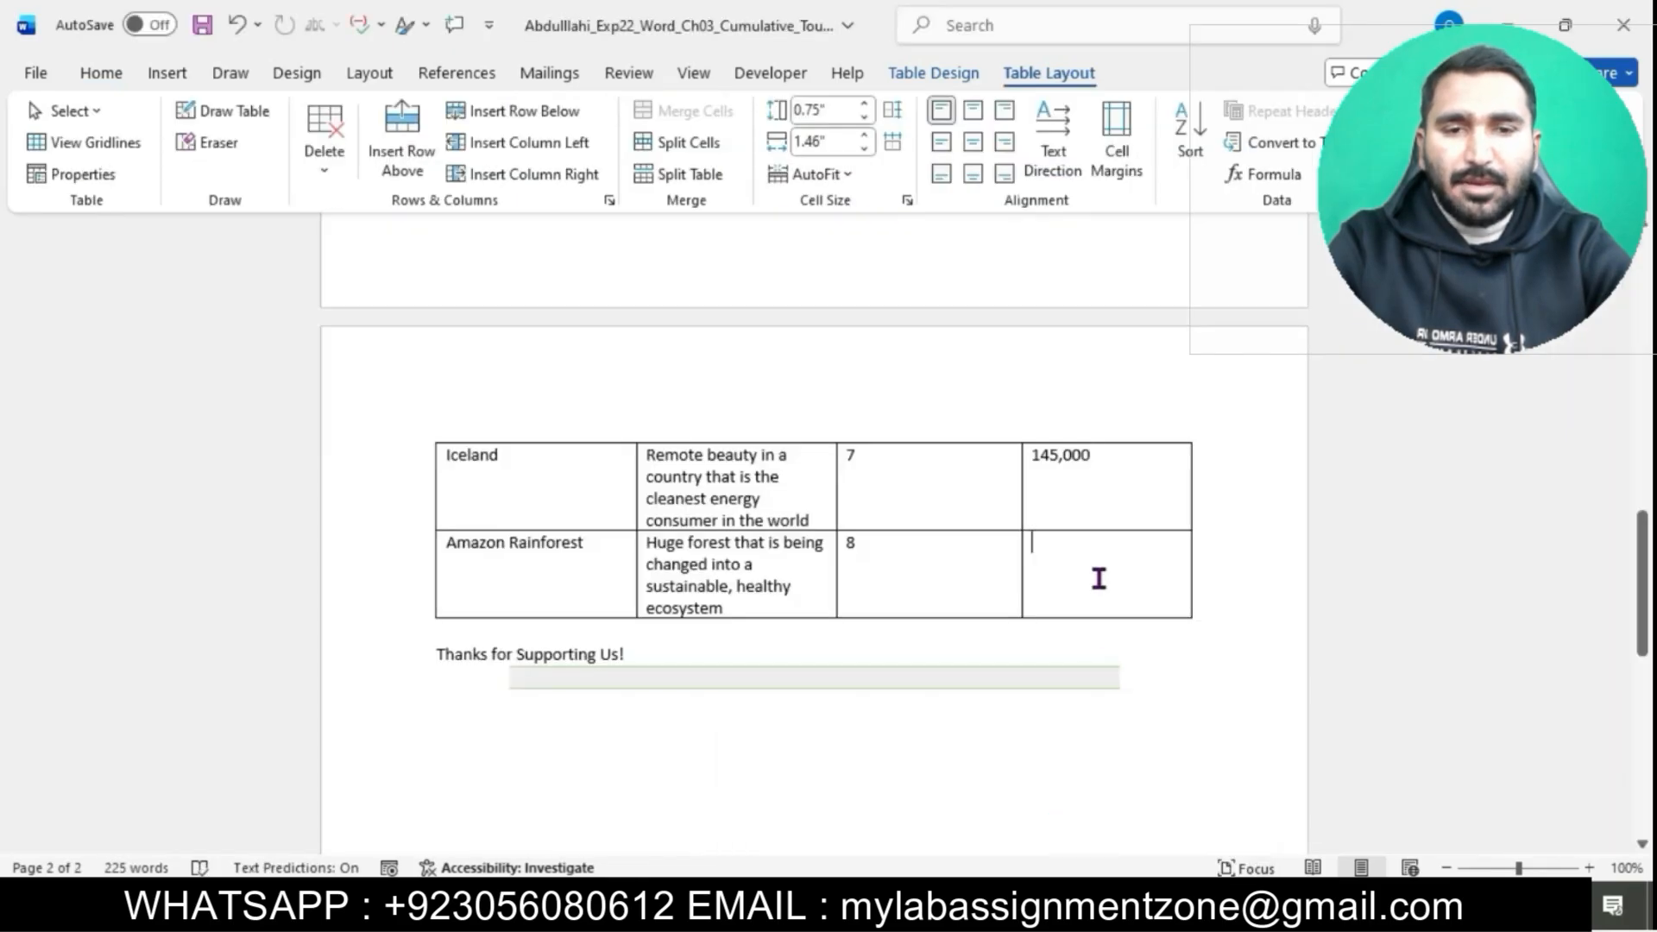
key("ctrl+v")
left_click(1151, 587)
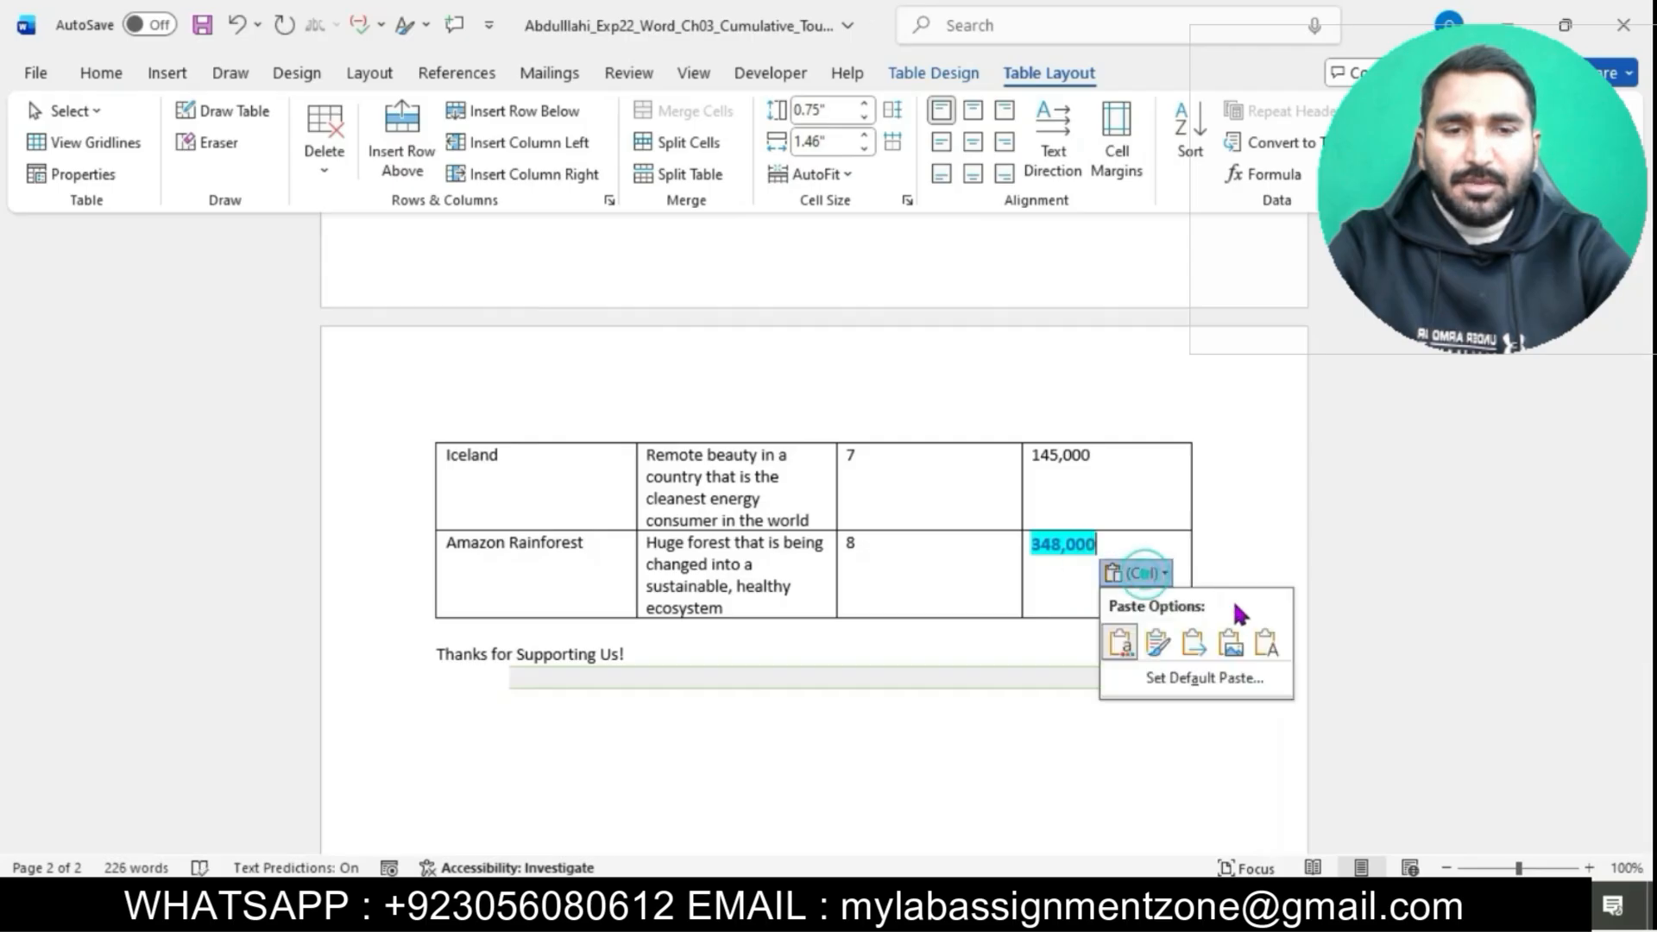
left_click(1262, 642)
Return to the instructions document and highlight step 6's text in turquoise
scroll(862, 535, "down", 2)
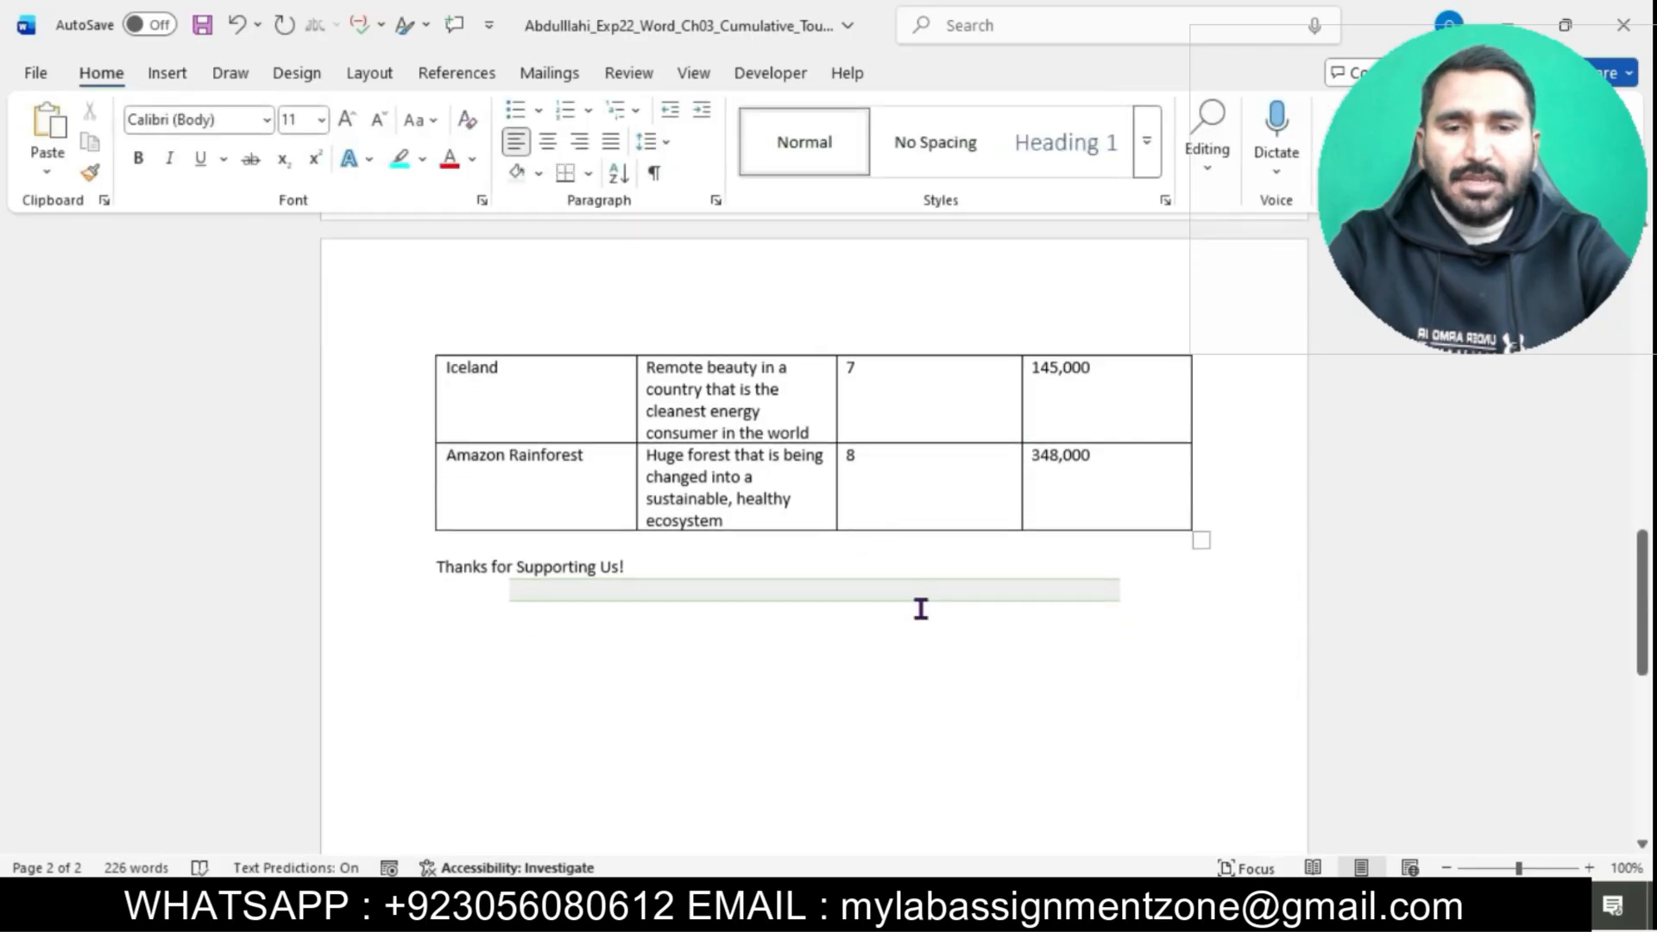
mouse_move(995, 915)
left_click(949, 807)
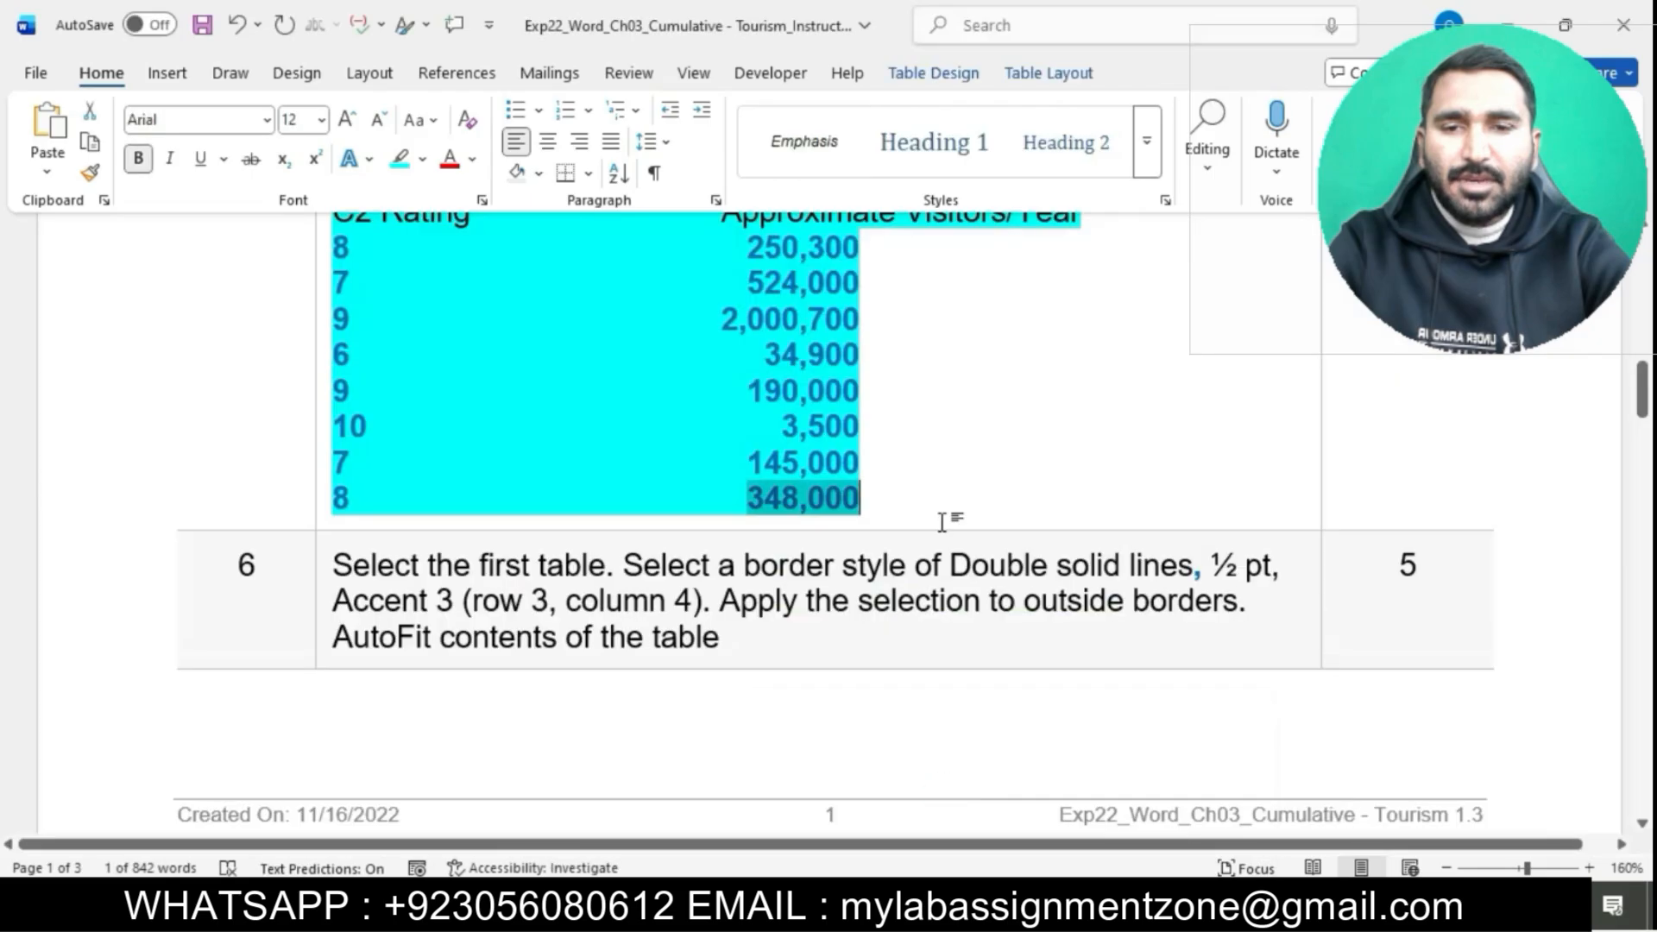
scroll(939, 518, "down", 3)
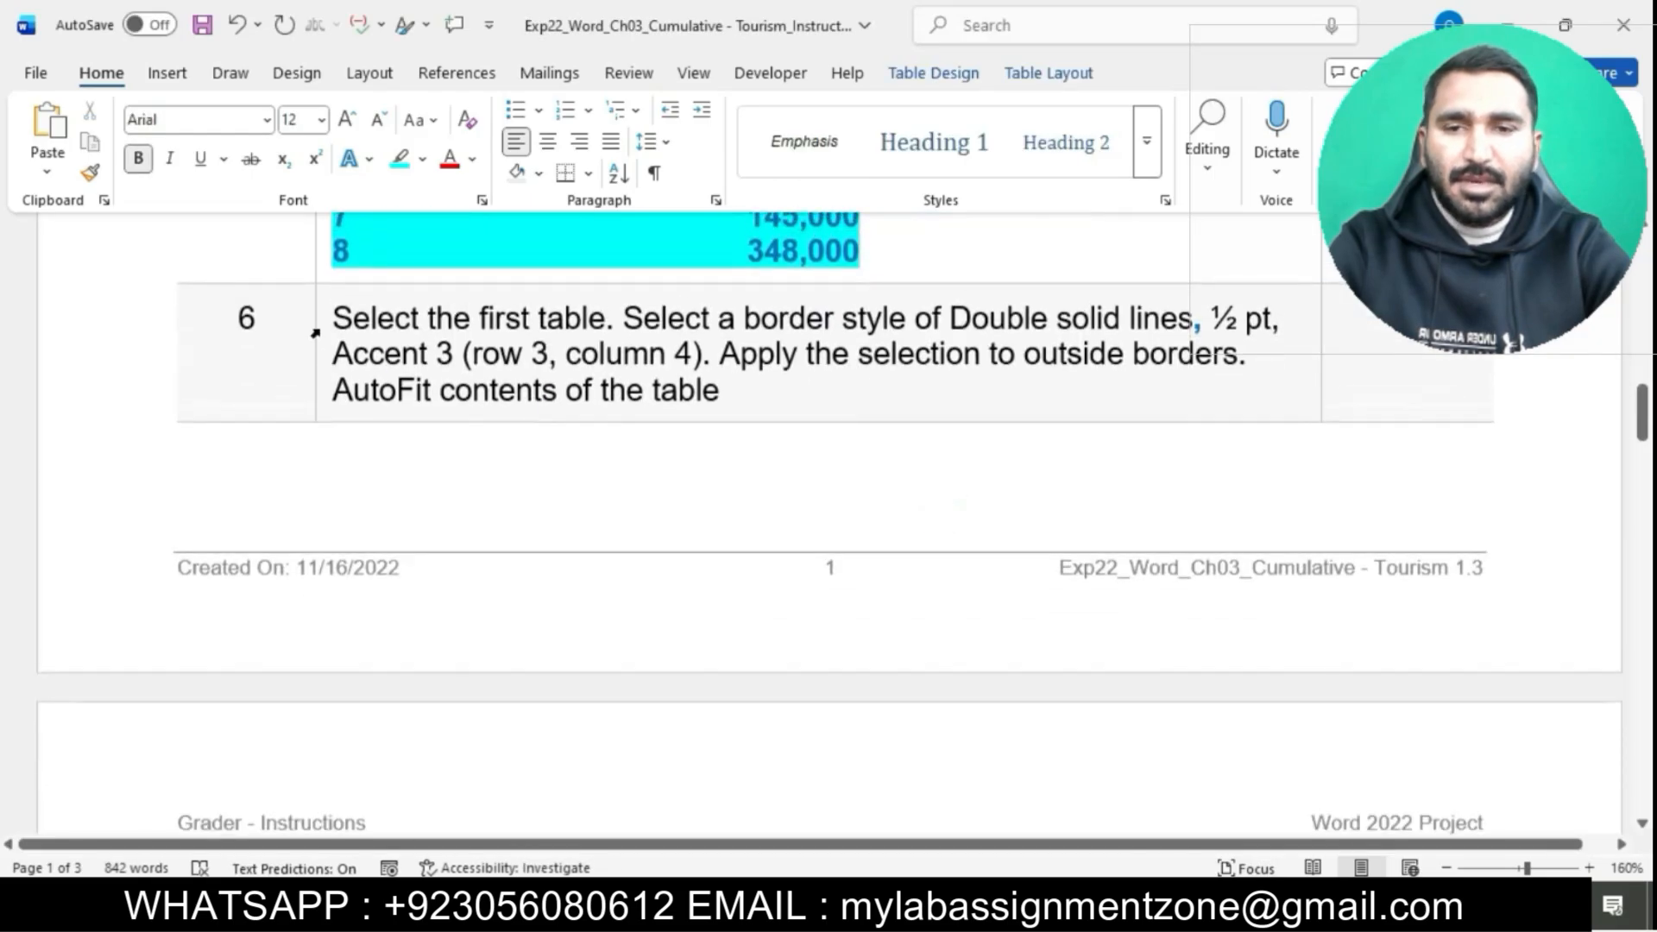
left_click(315, 333)
left_click(428, 278)
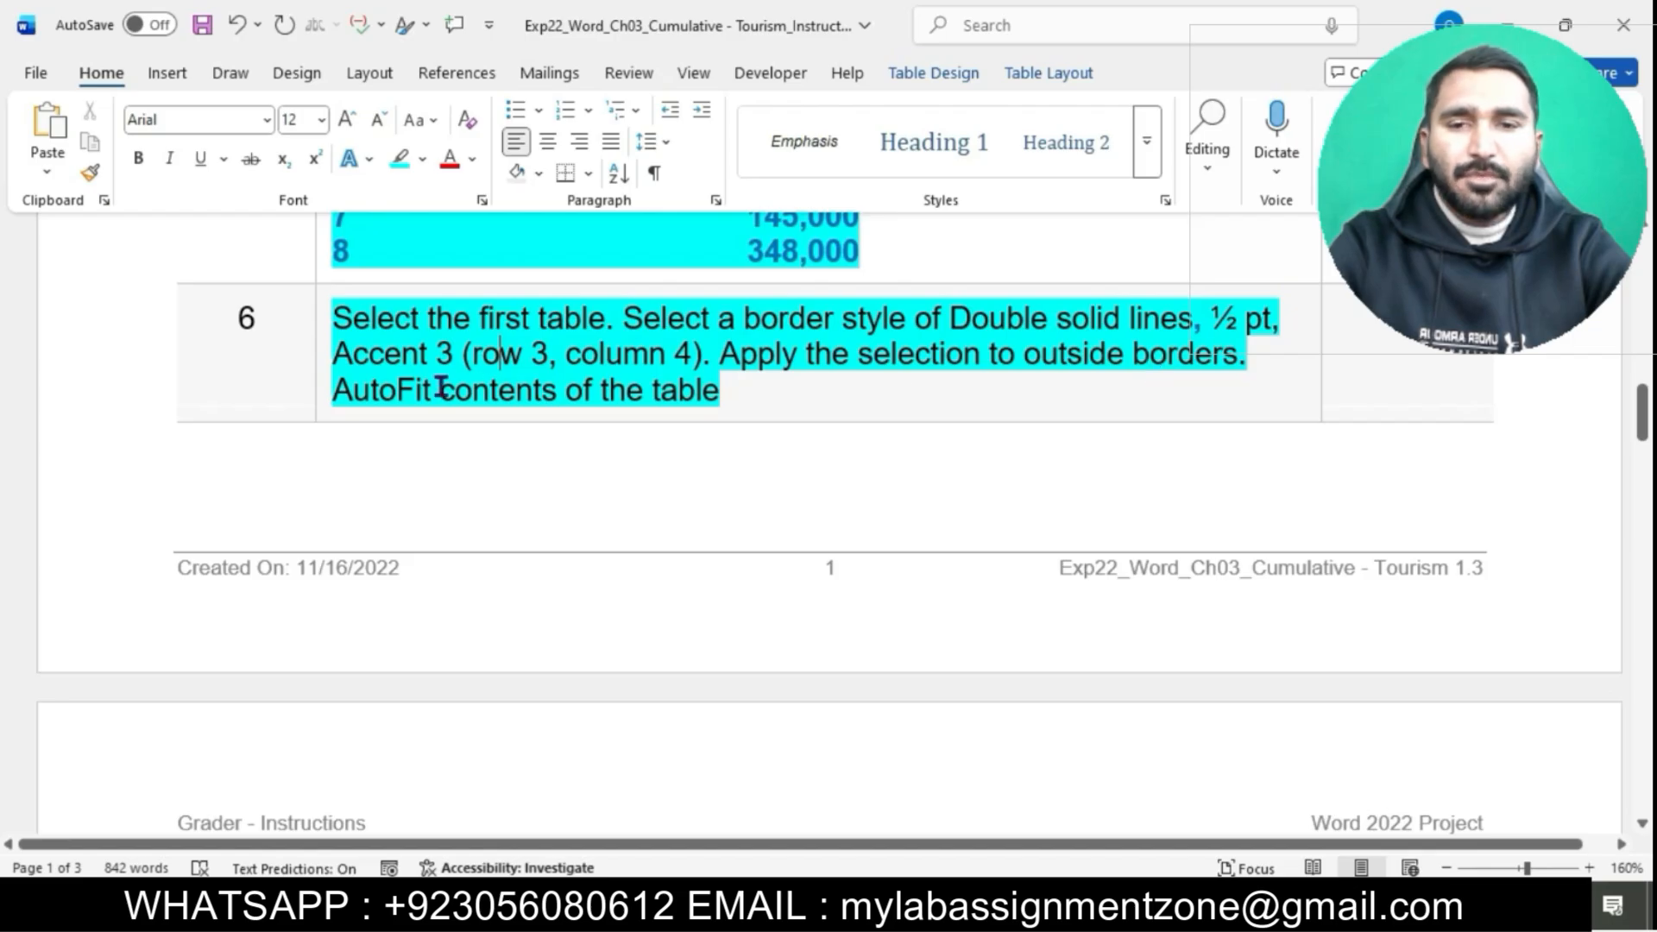
Mark step 6's "Select the first table" and select the whole Eco-Friendly World Destinations table in the project document
left_click_drag(342, 319, 606, 319)
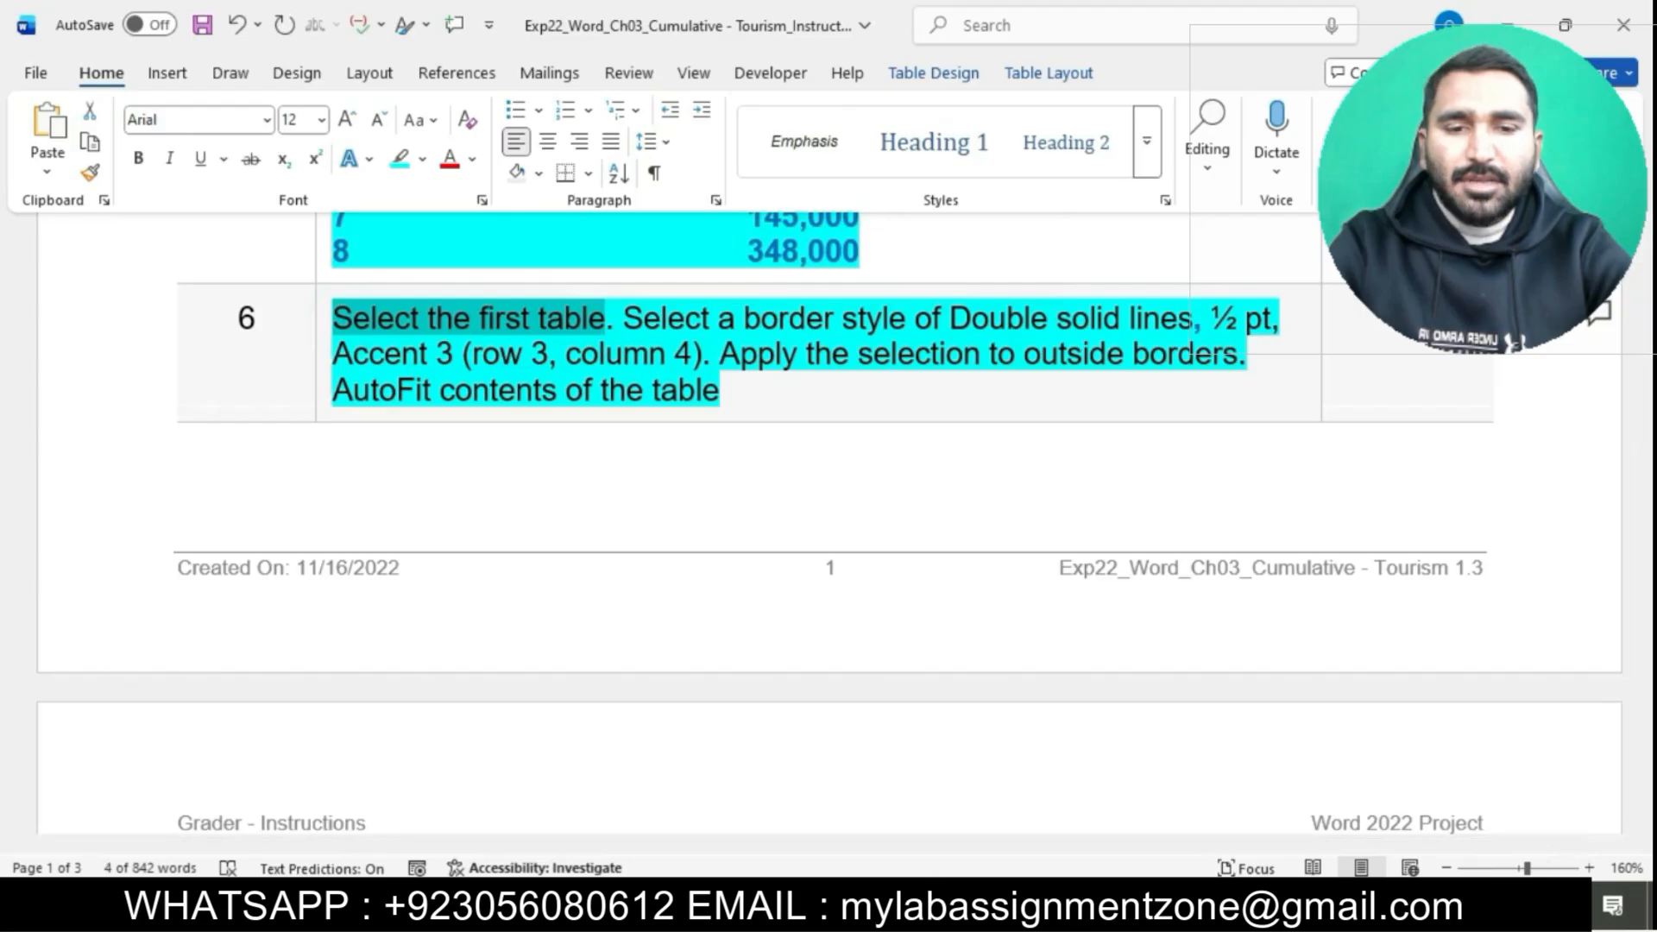
mouse_move(983, 910)
left_click(1095, 833)
scroll(940, 526, "up", 10)
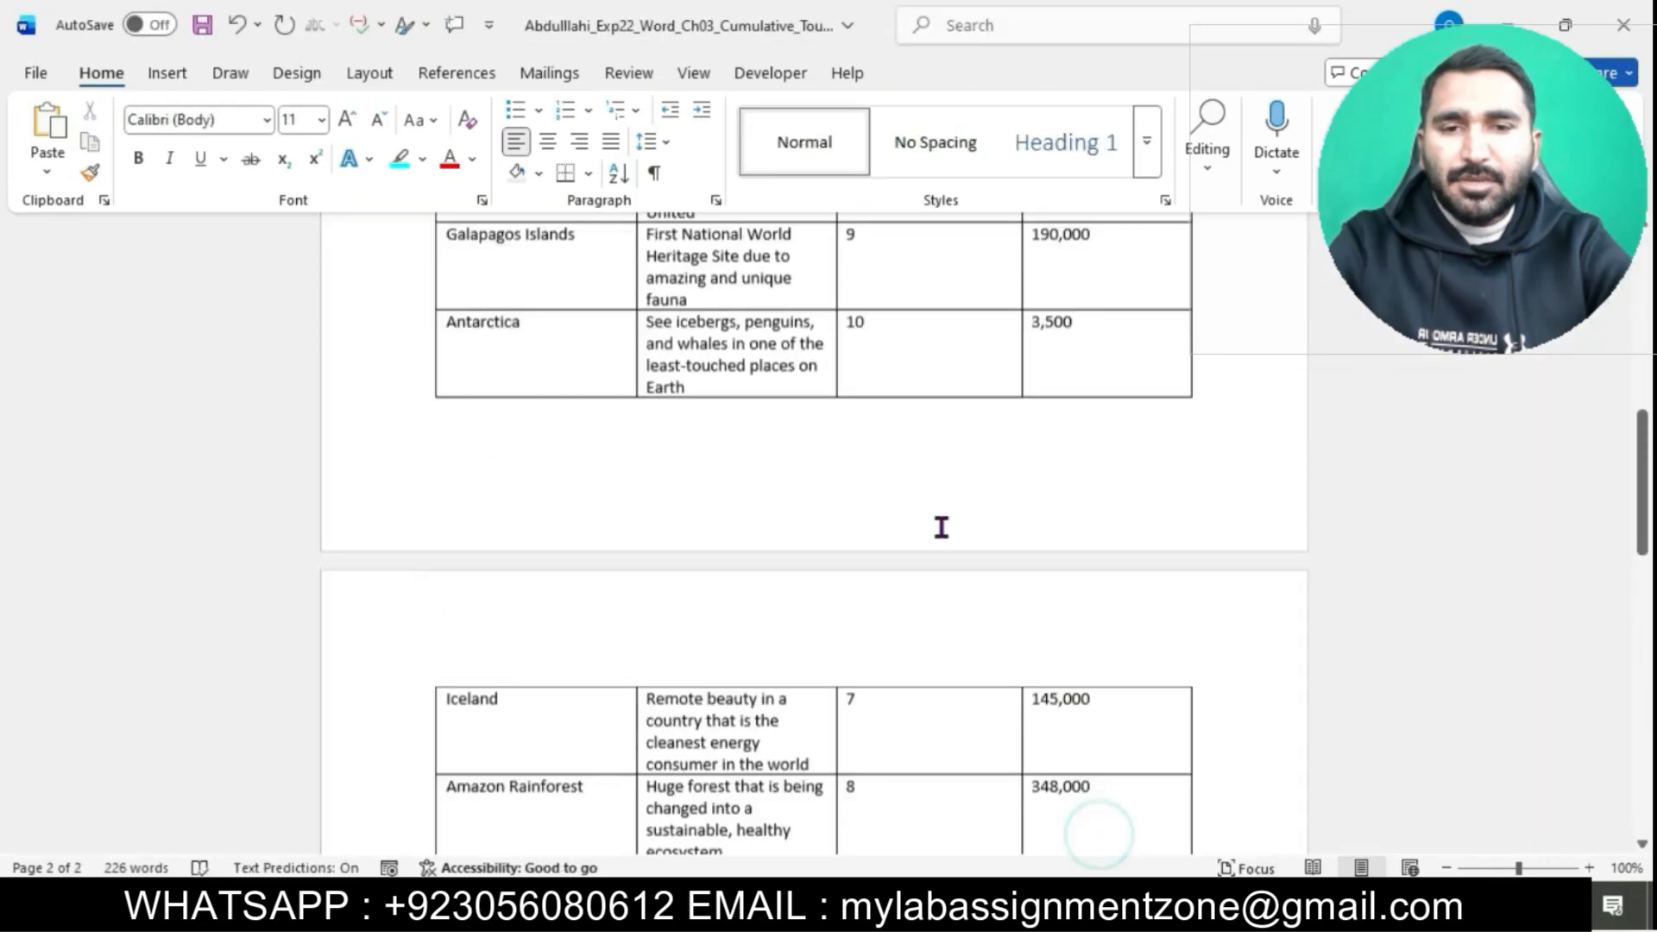
scroll(940, 526, "up", 2)
left_click(426, 383)
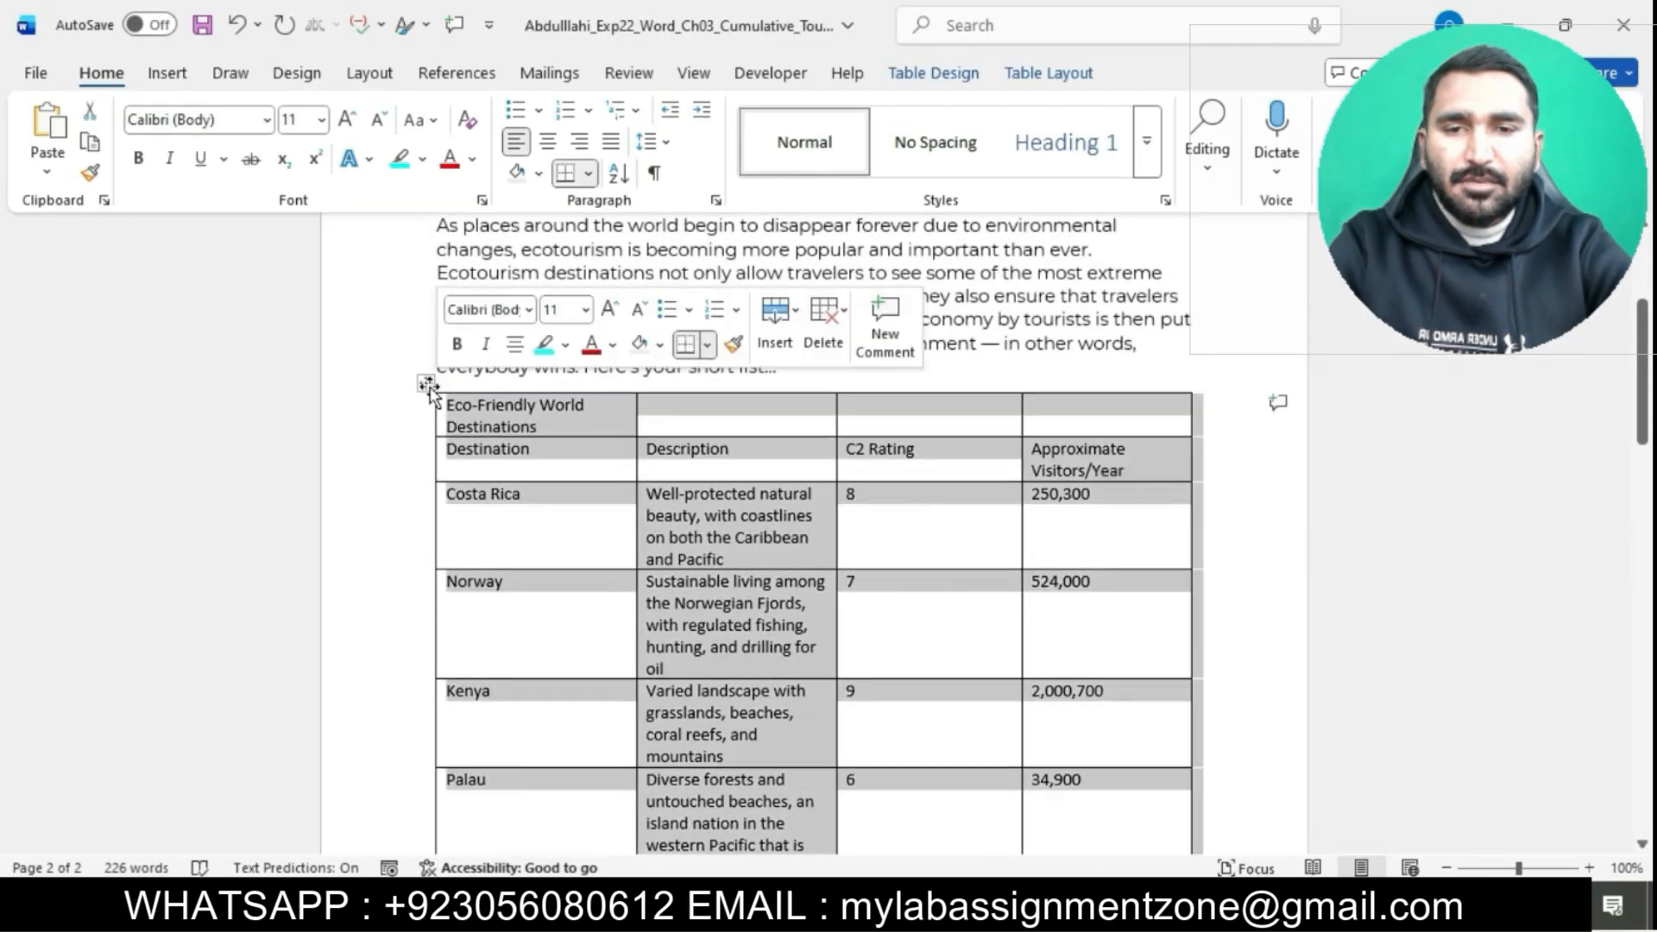
Mark step 6's border style sentence and choose the Double solid lines, ½ pt, Accent 3 border style for the project document's table
mouse_move(996, 911)
left_click(926, 822)
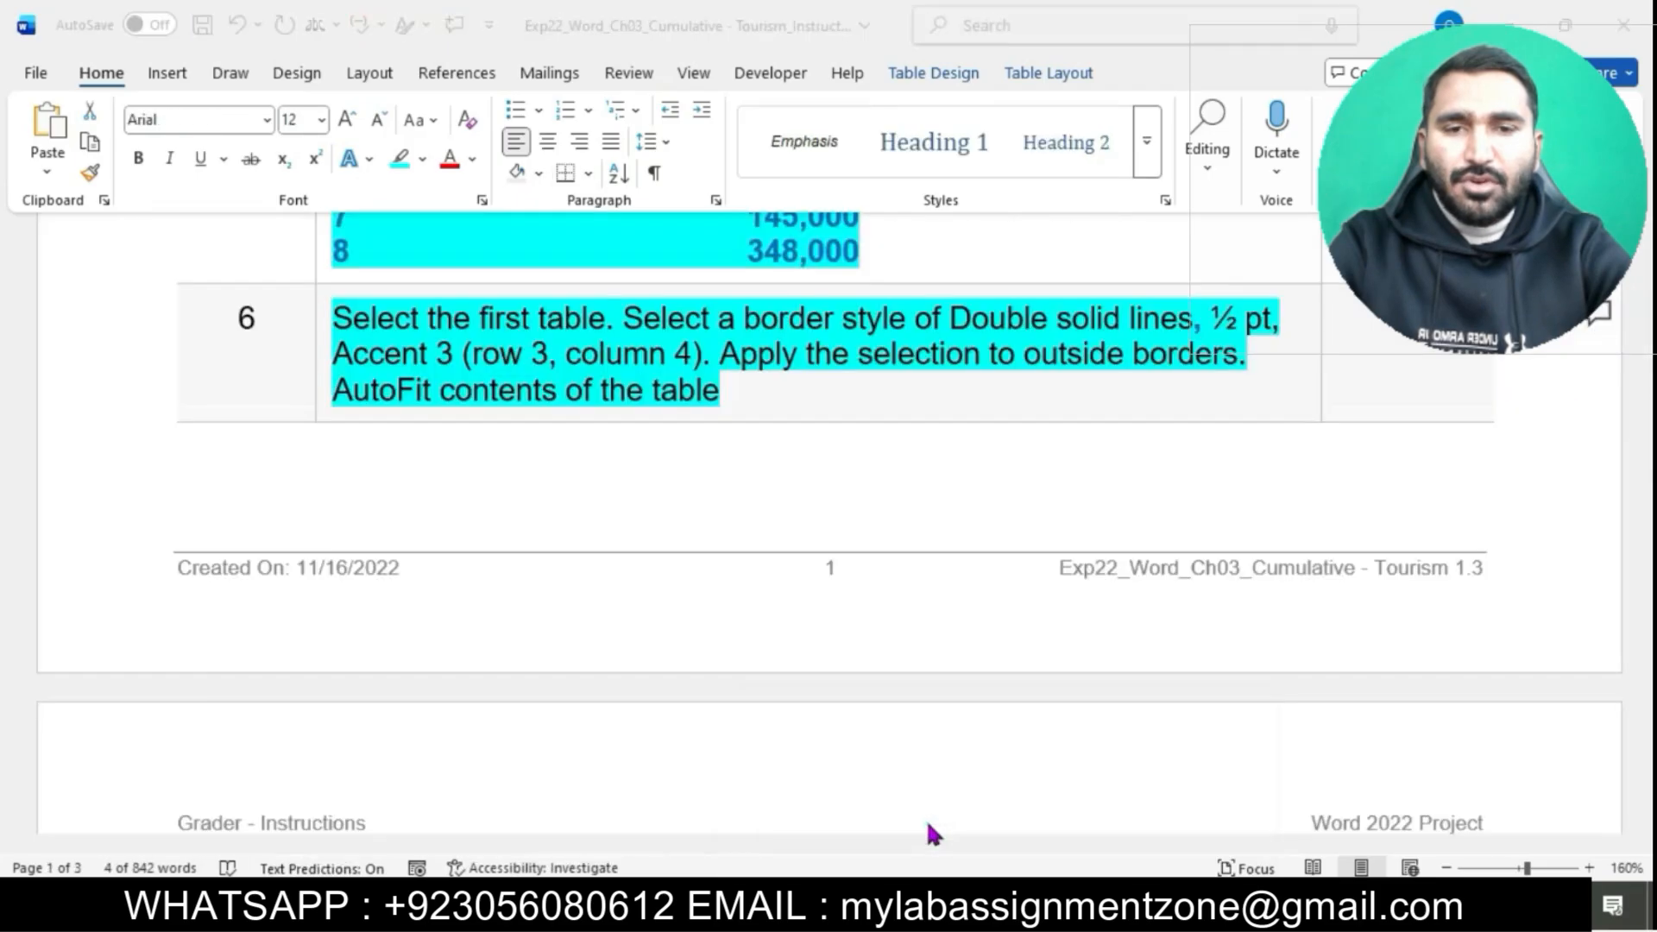
left_click_drag(639, 315, 722, 353)
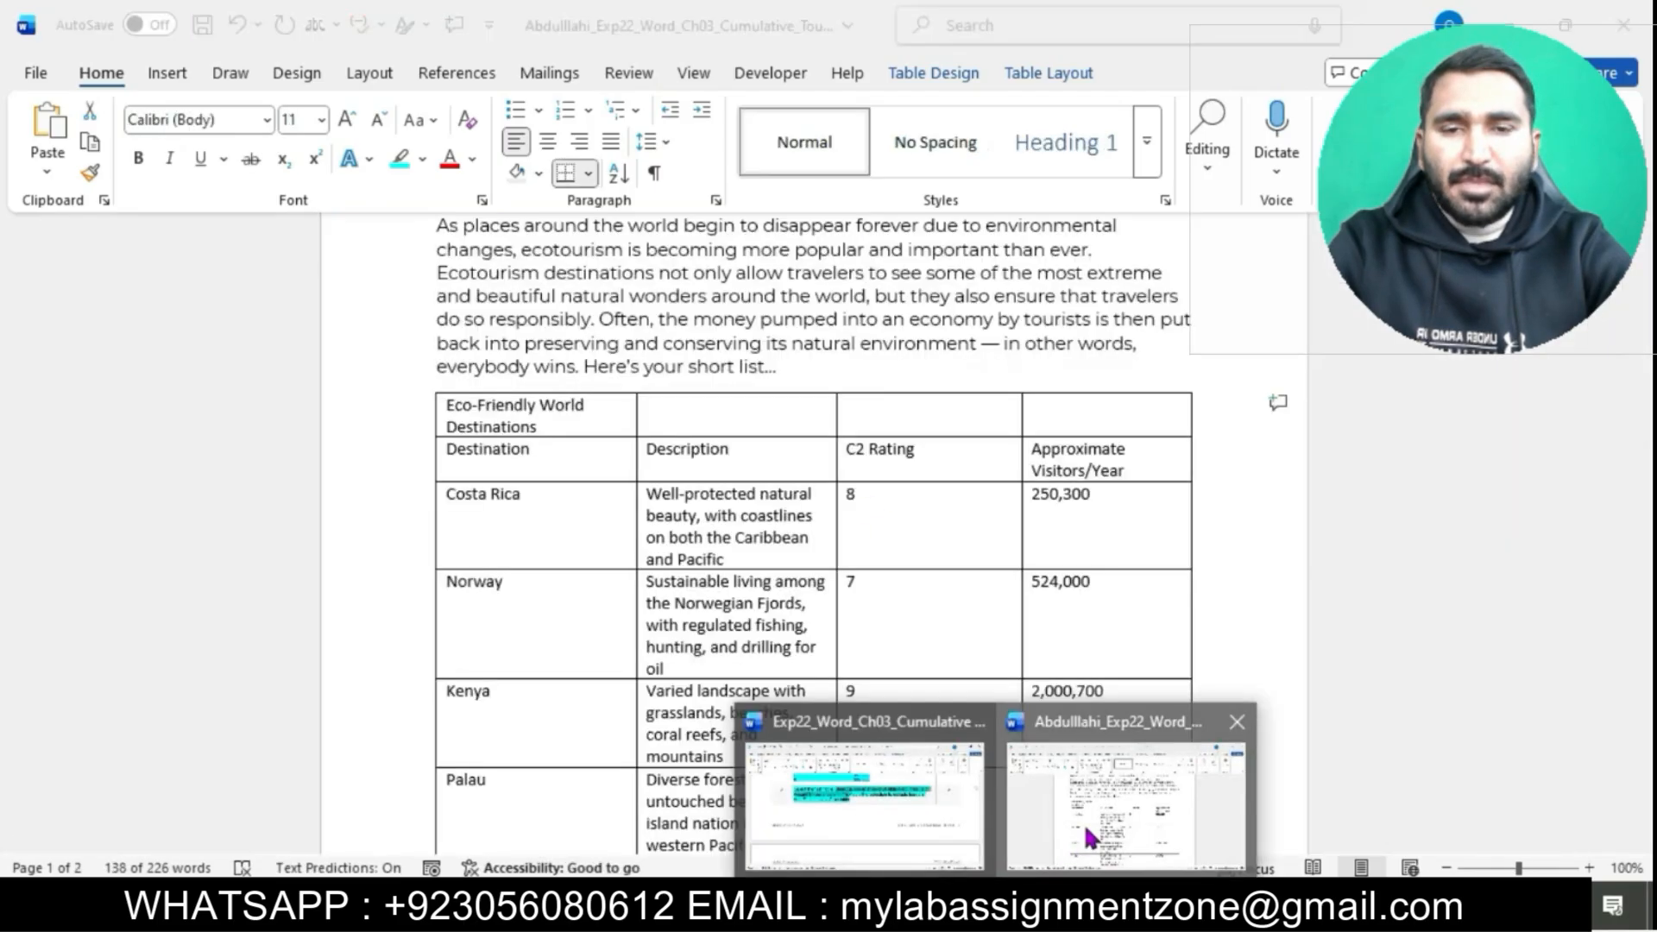
left_click(1084, 823)
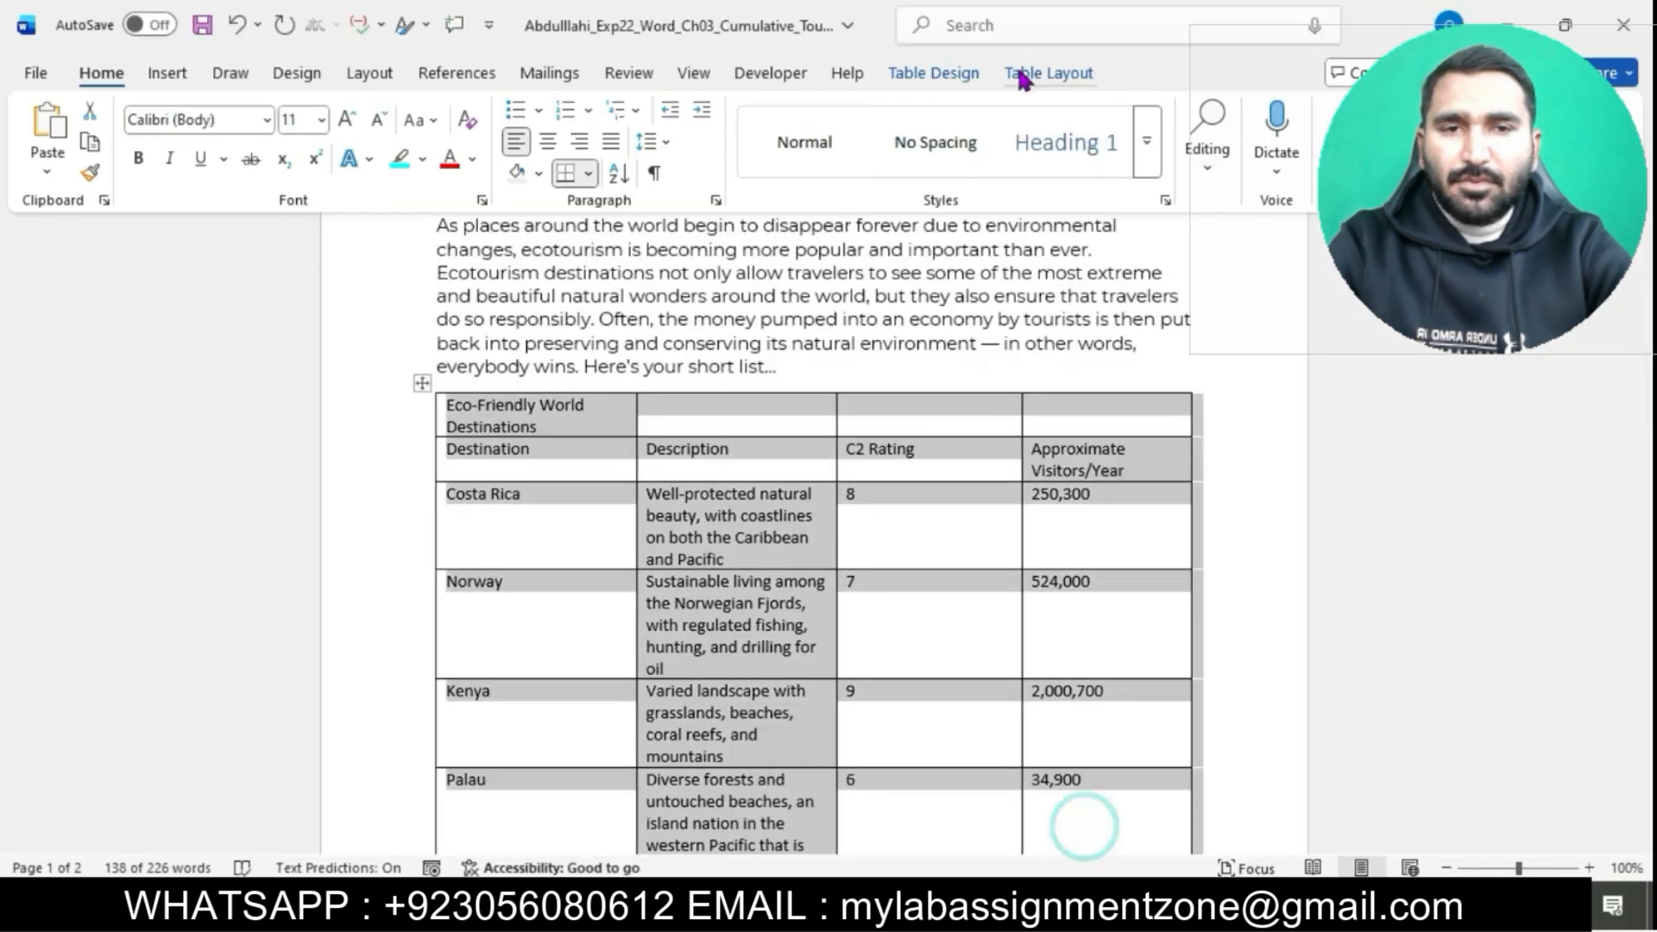
left_click(1009, 74)
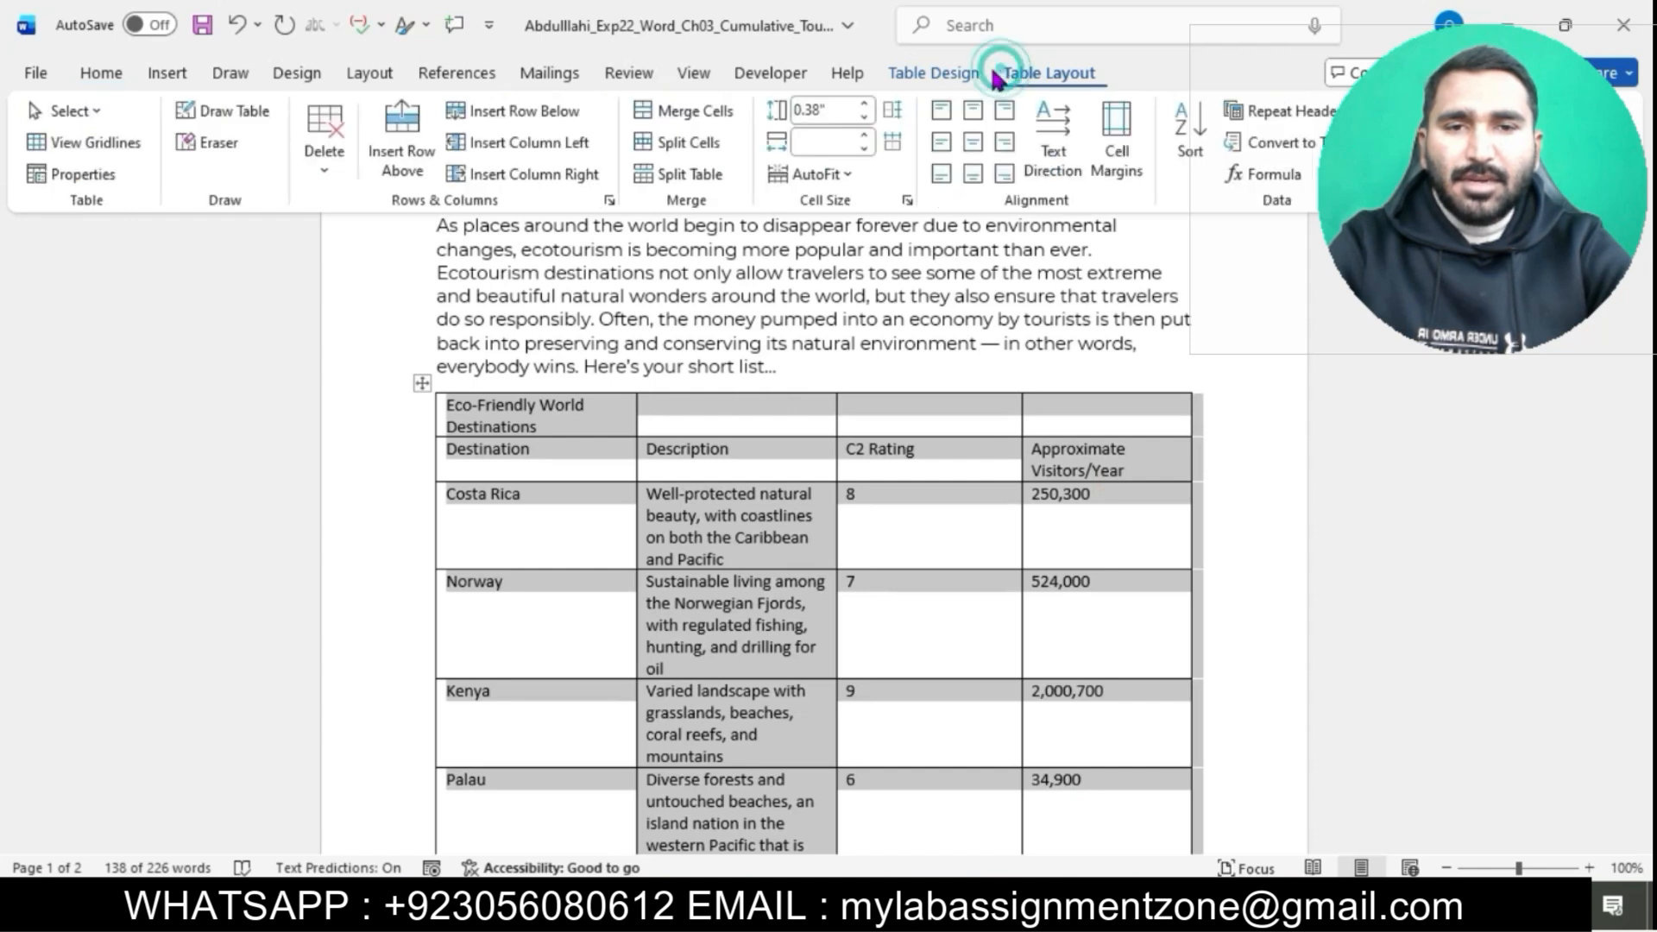
left_click(936, 72)
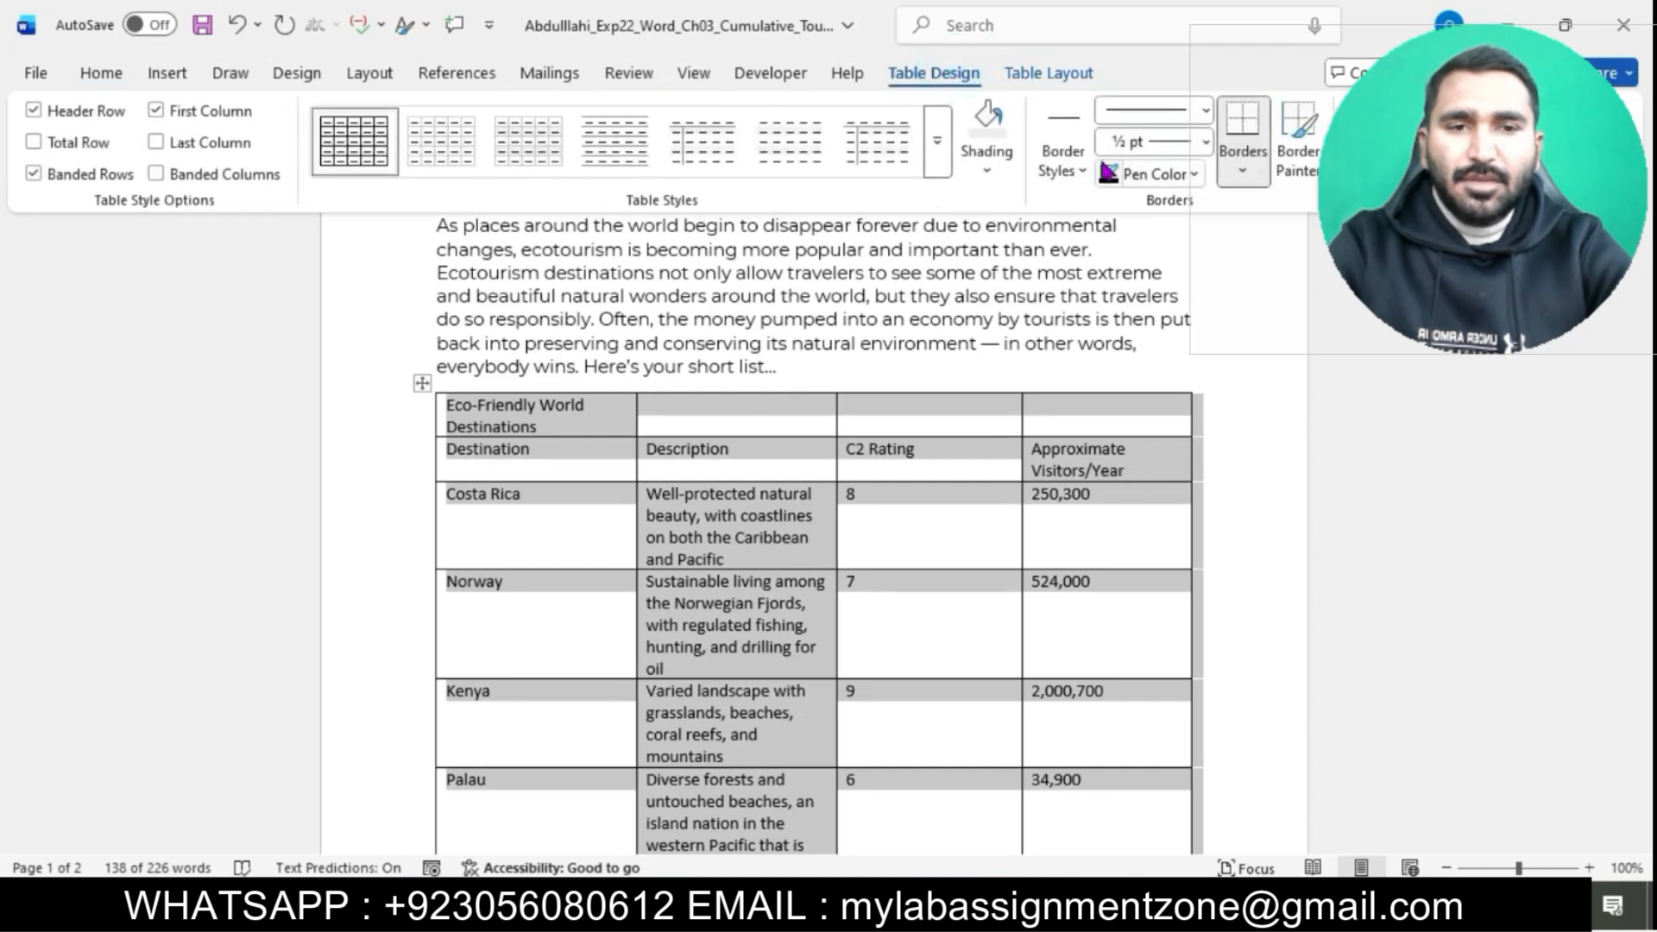
left_click(1063, 164)
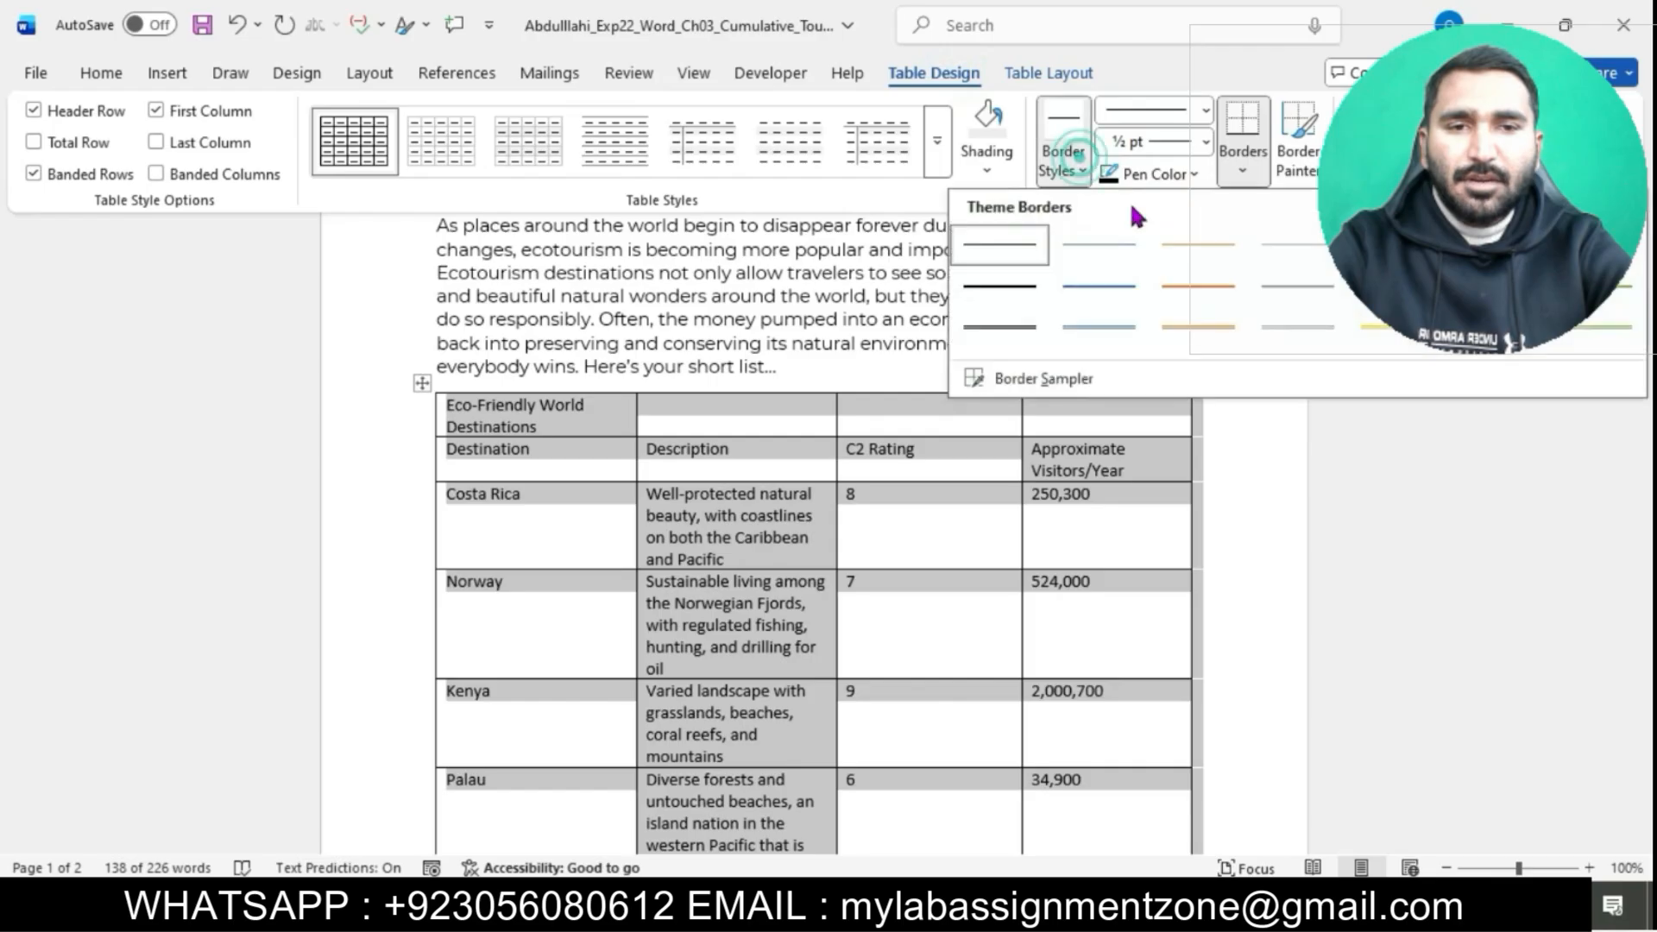
left_click(1291, 324)
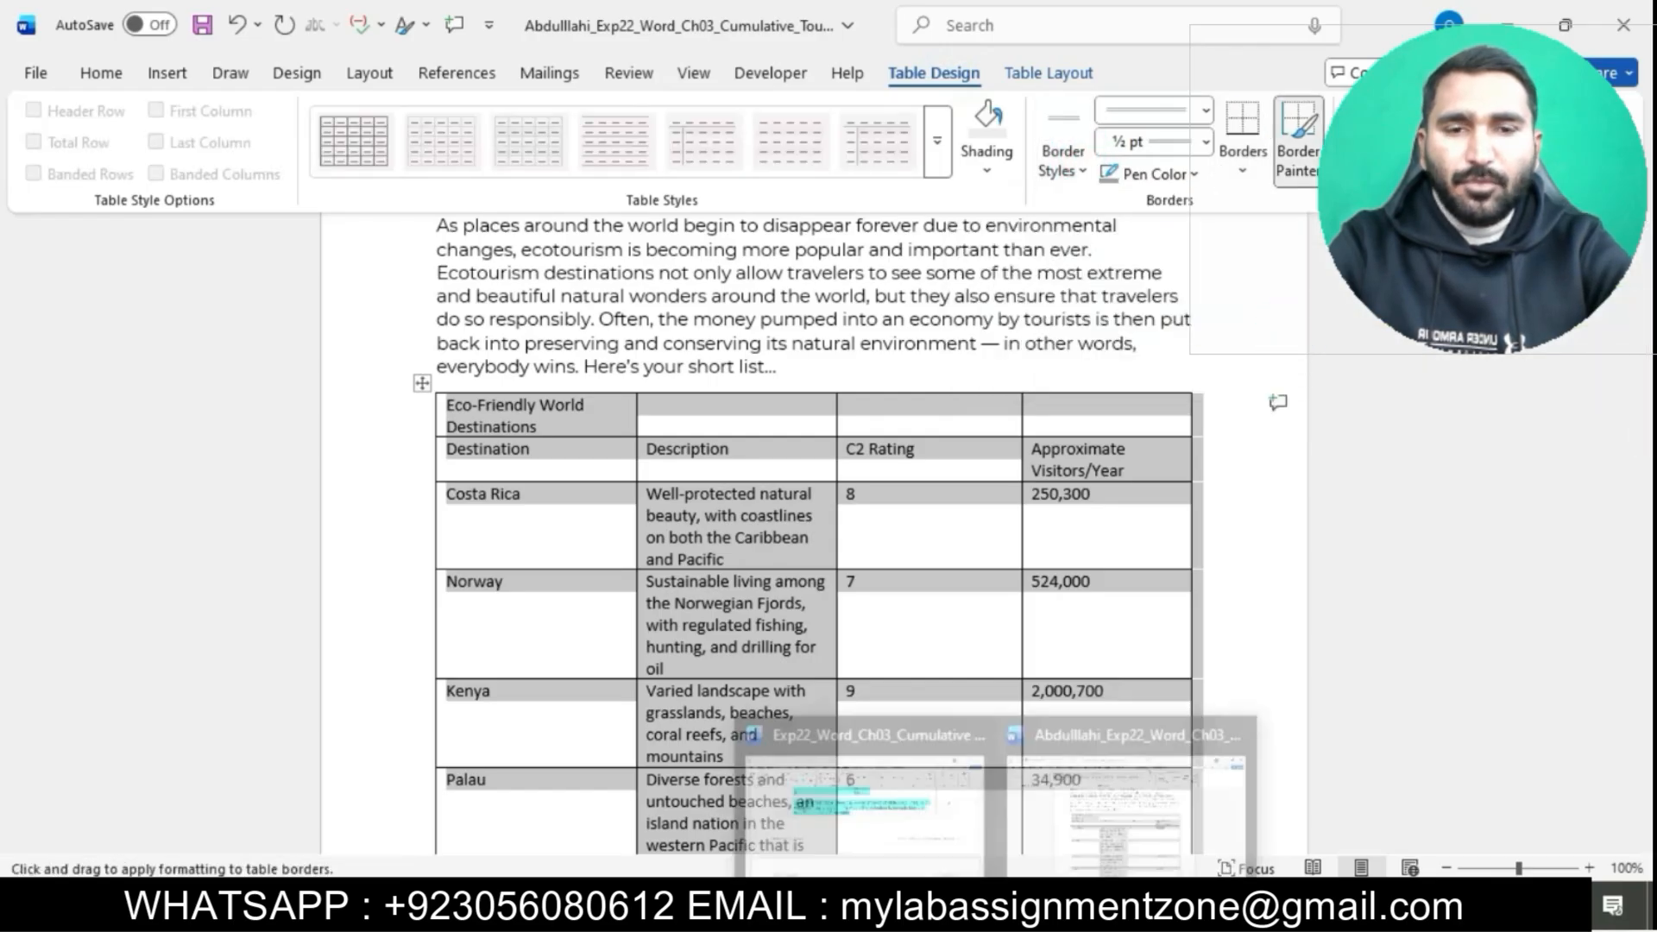
Recheck step 6 in the instructions and apply the double-line style to the table's outside borders
left_click(910, 771)
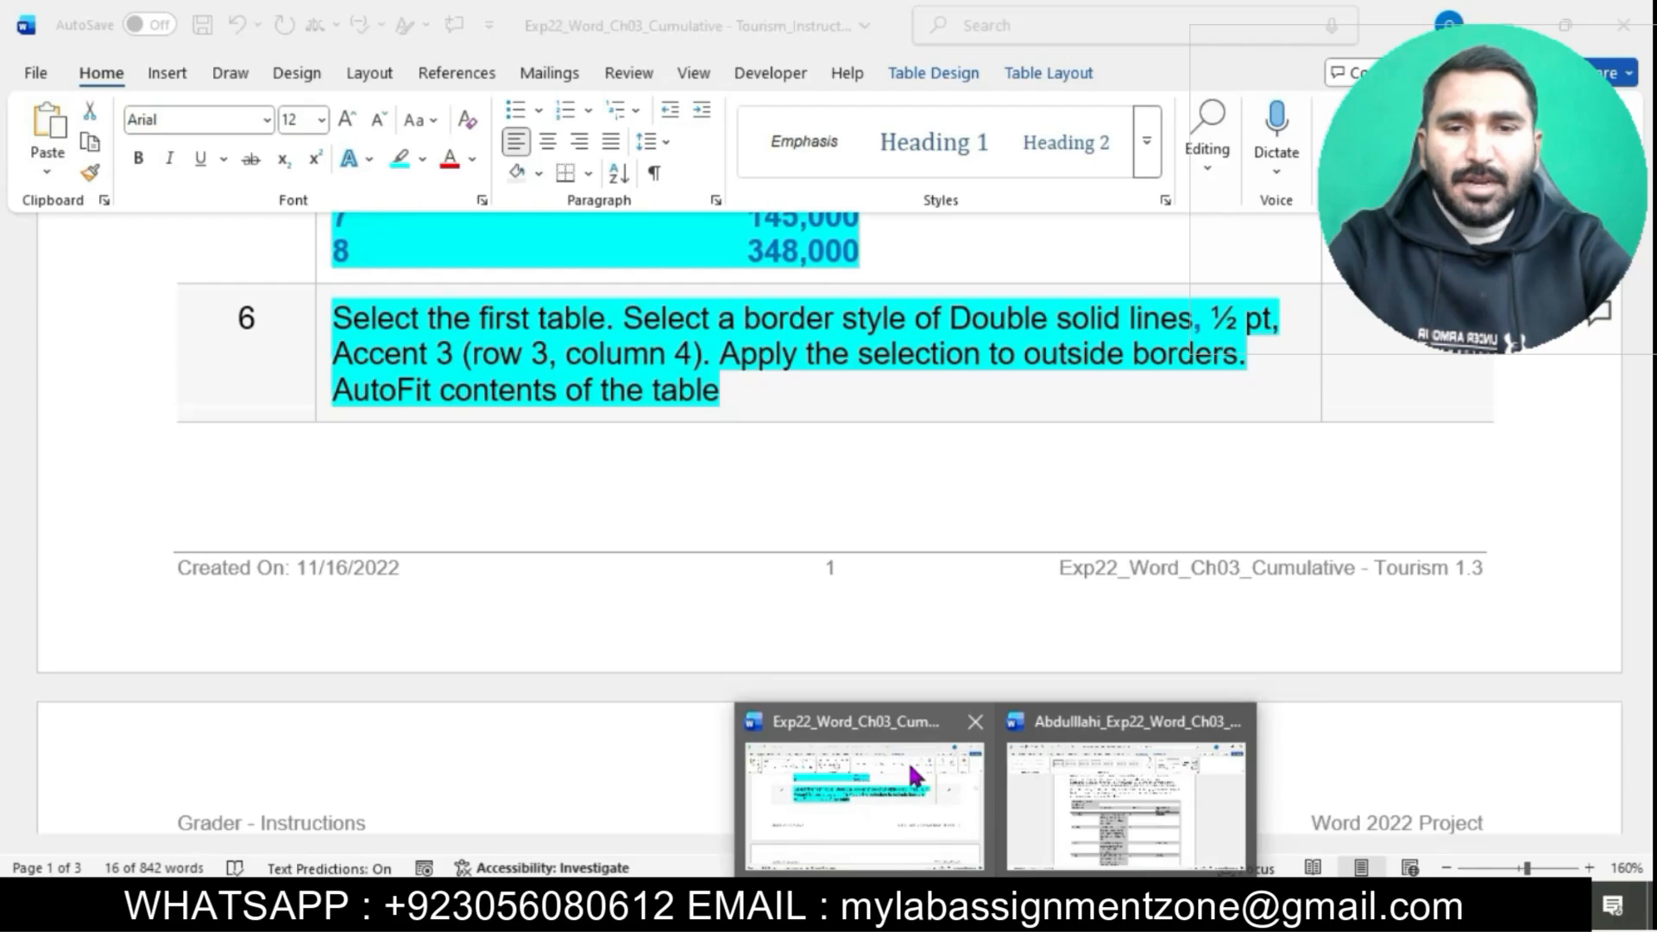
left_click(1126, 802)
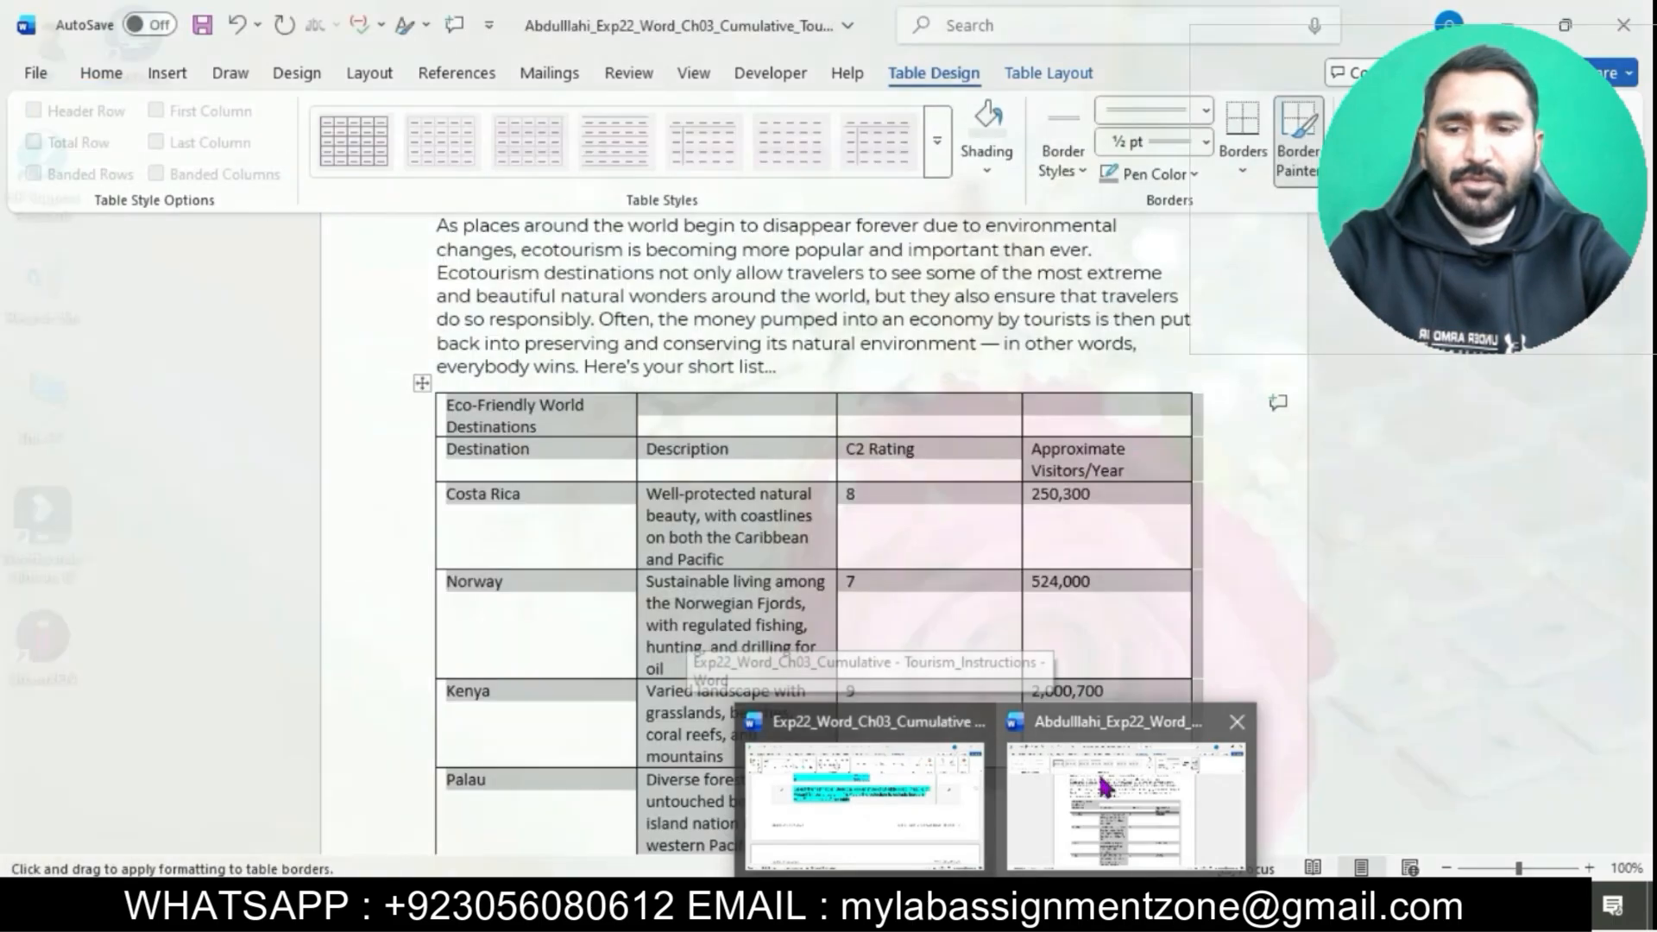
left_click(1241, 165)
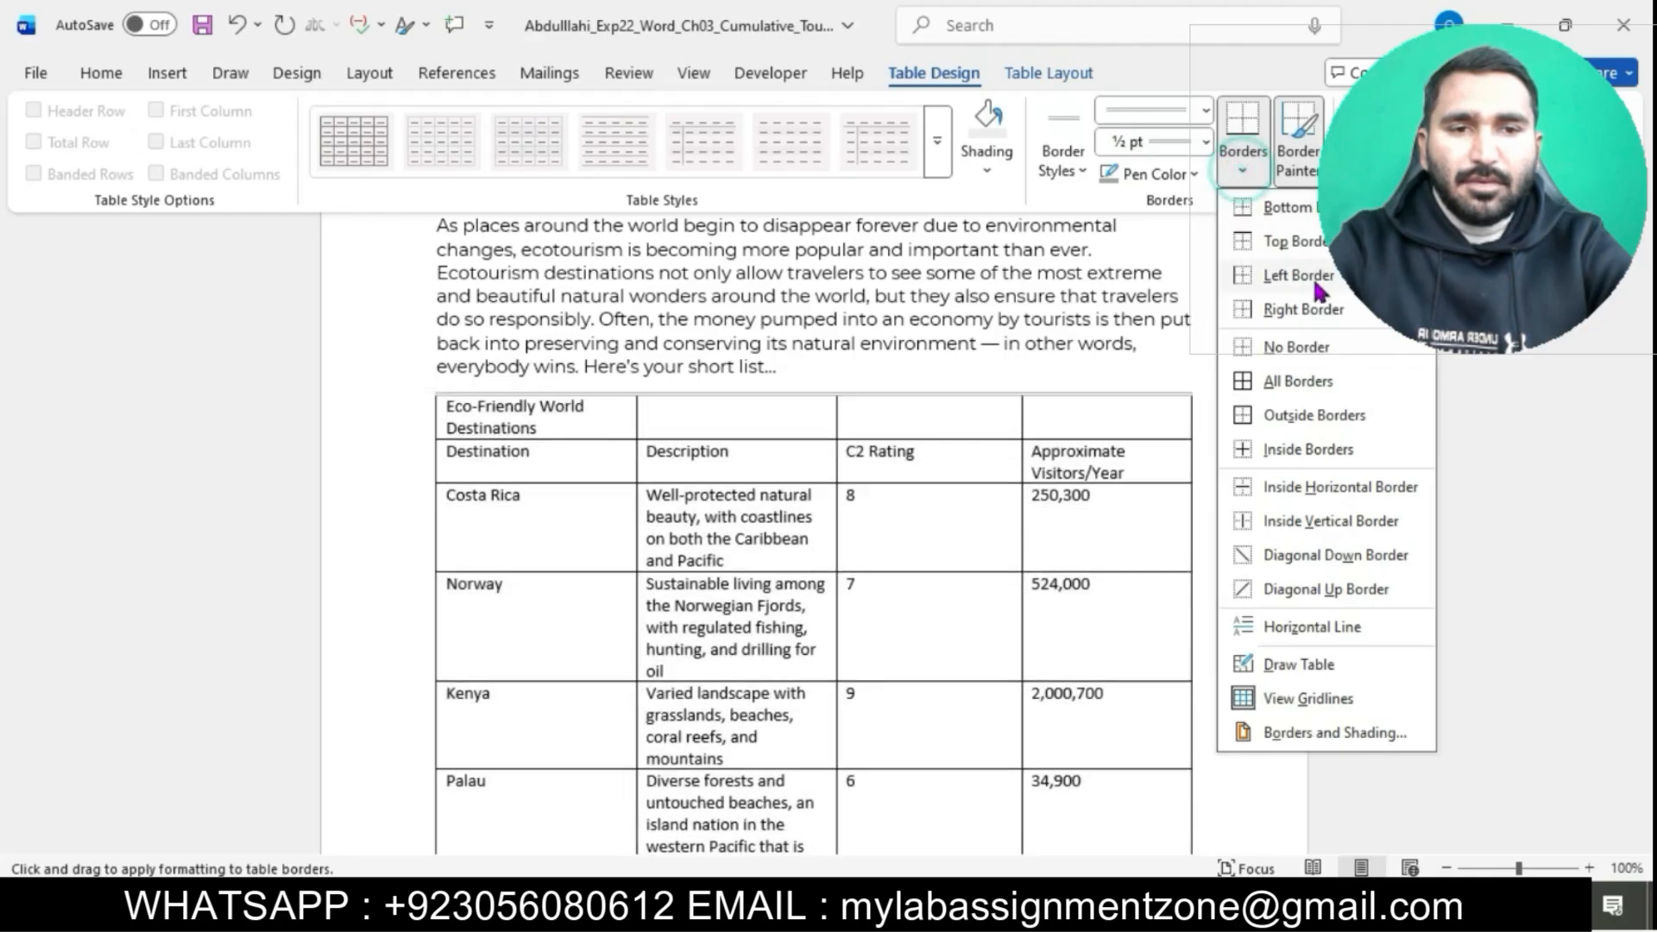
left_click(1313, 417)
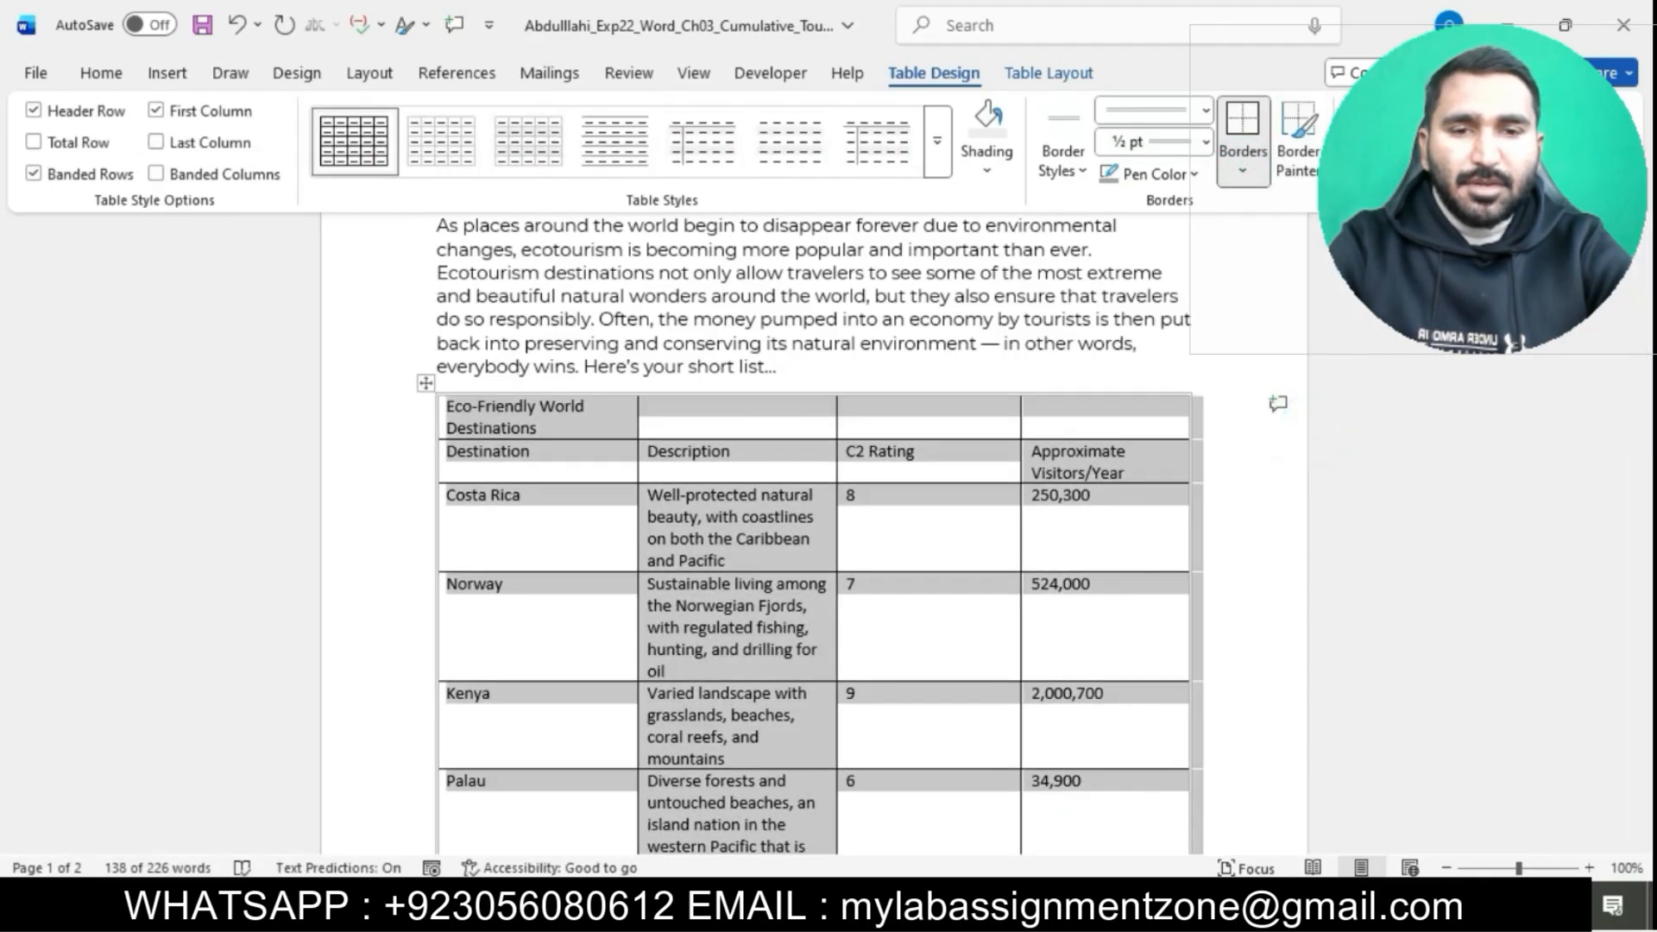
AutoFit the Eco-Friendly World Destinations table to its contents and look over the whole table
mouse_move(949, 761)
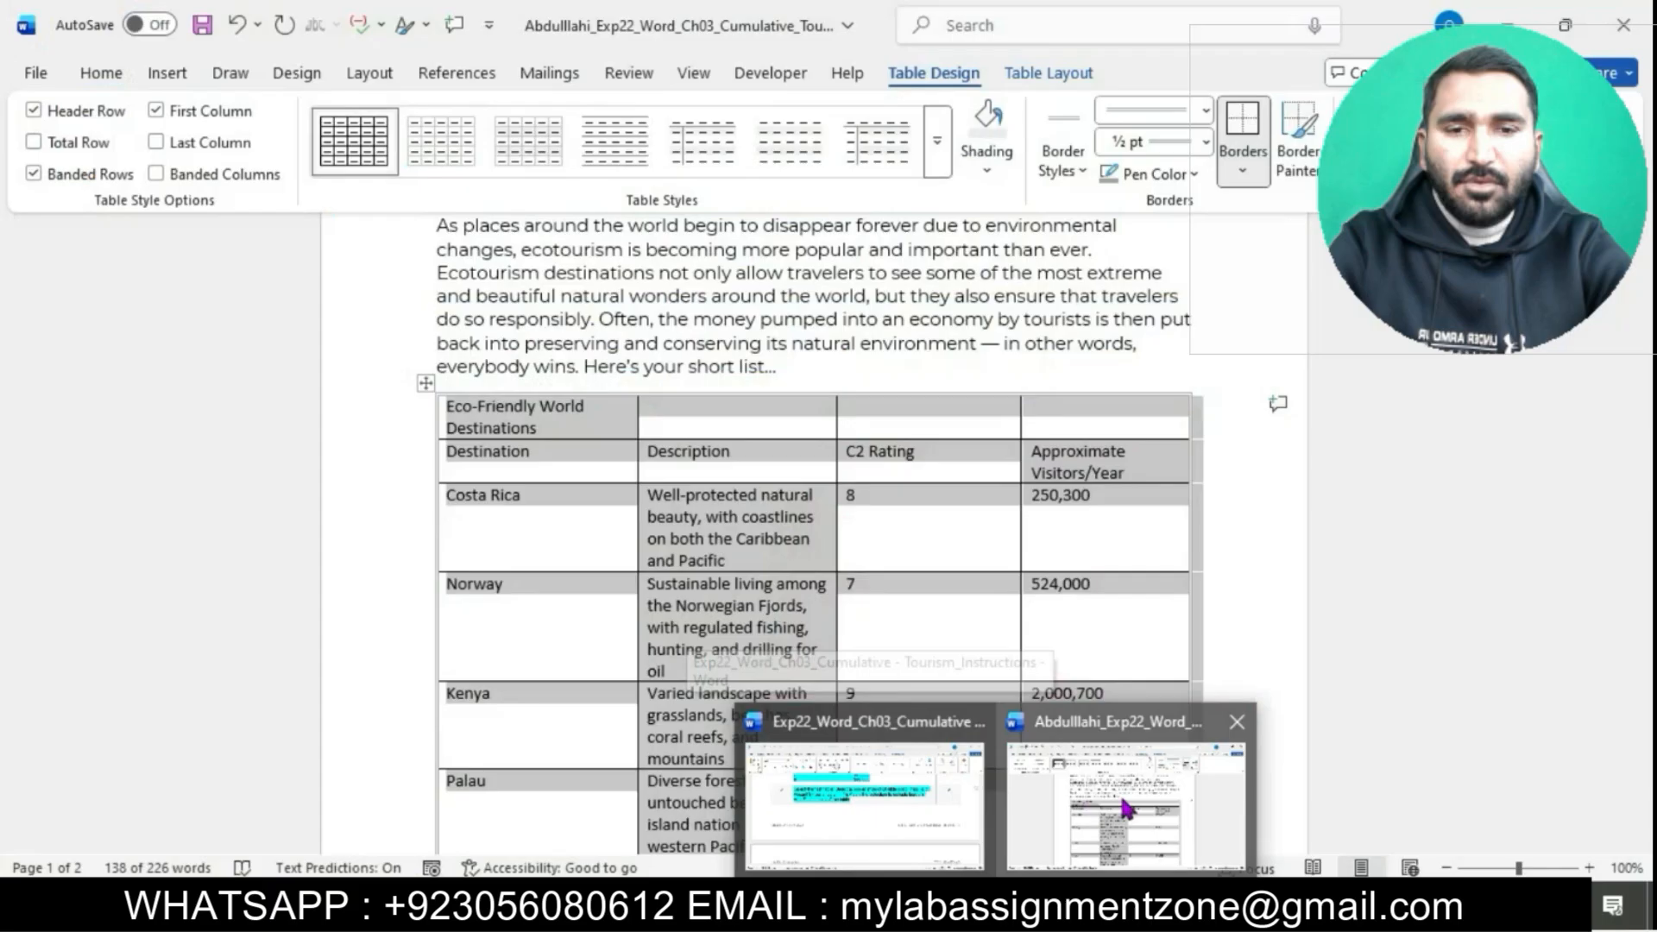
left_click(1121, 802)
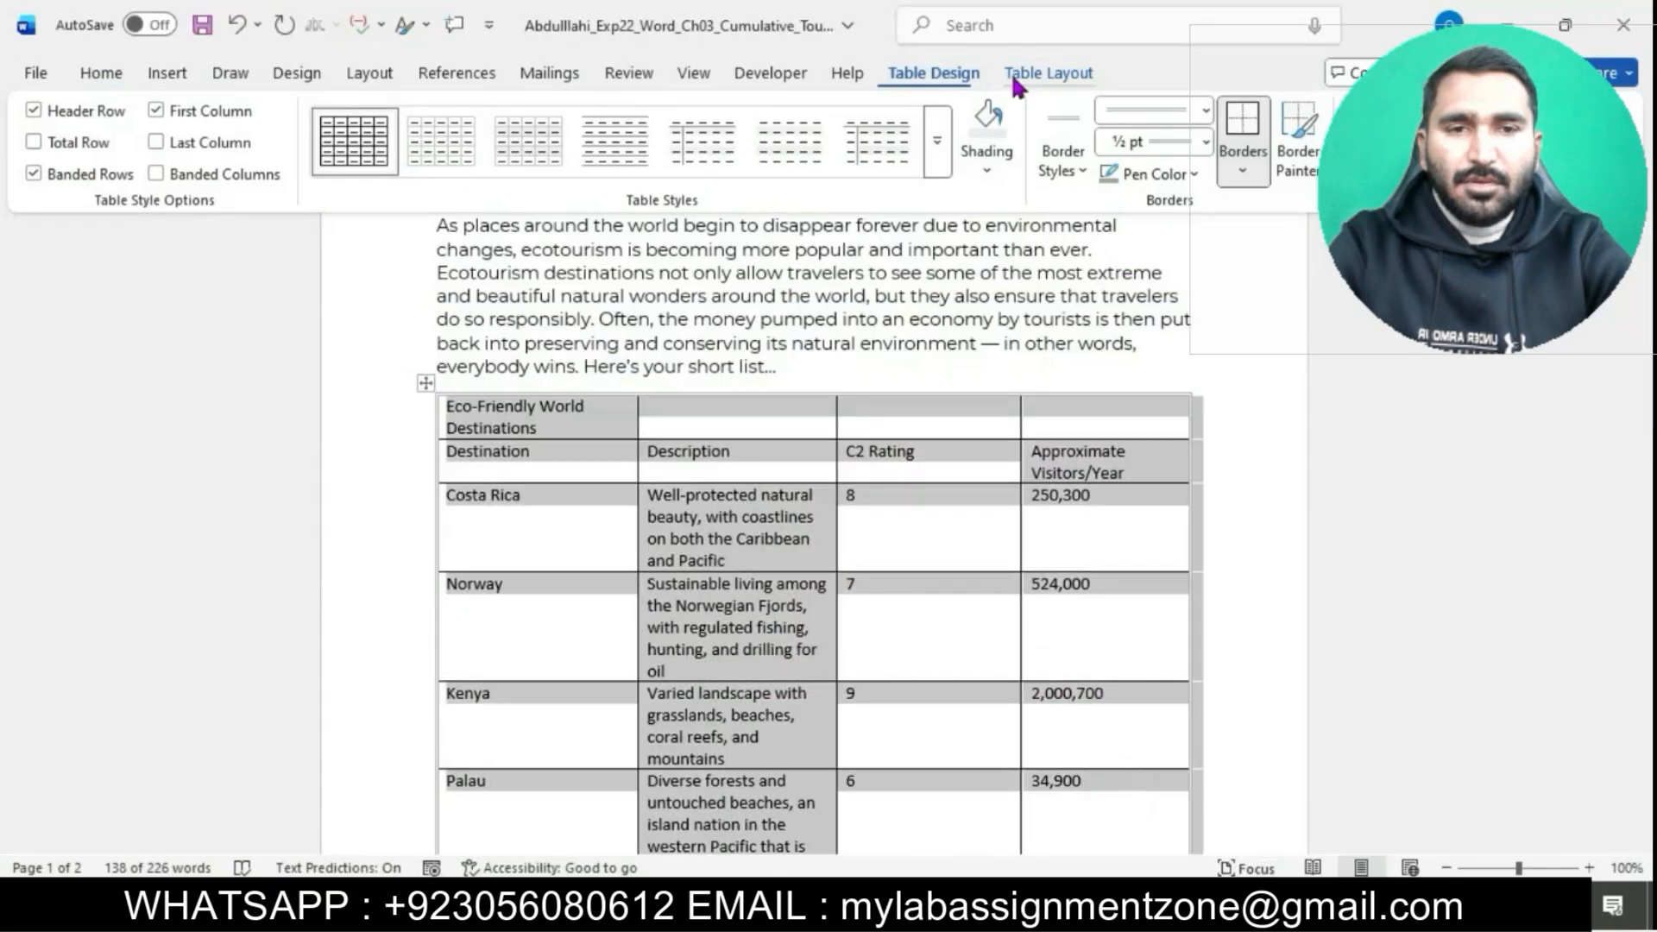
left_click(1035, 73)
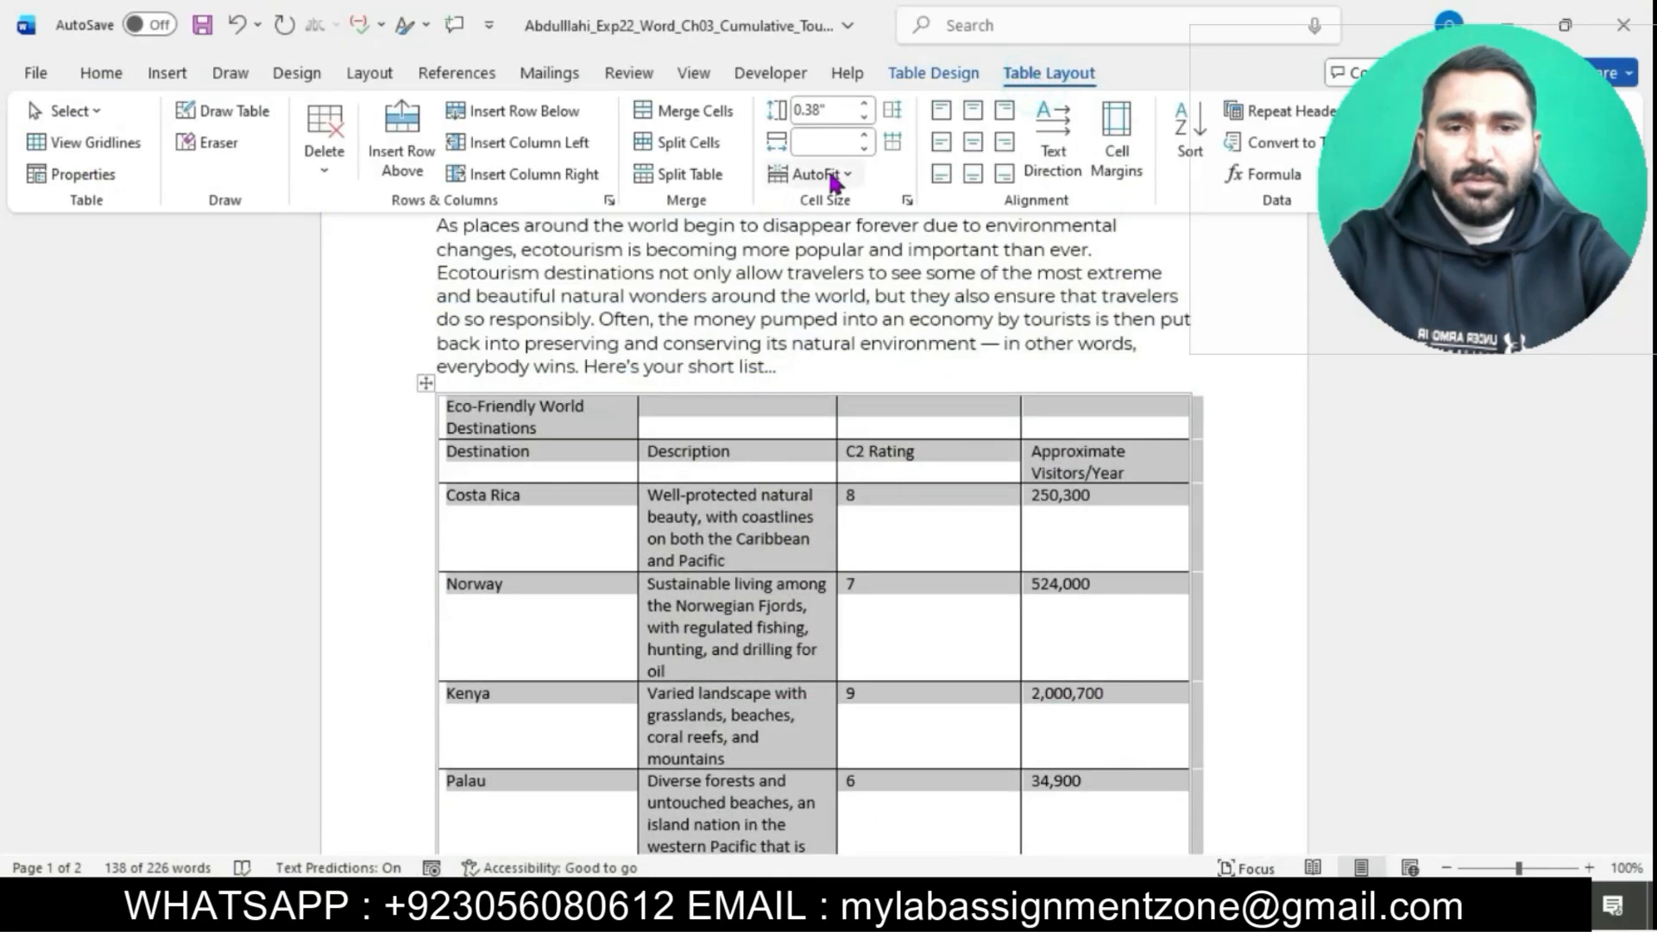
left_click(834, 177)
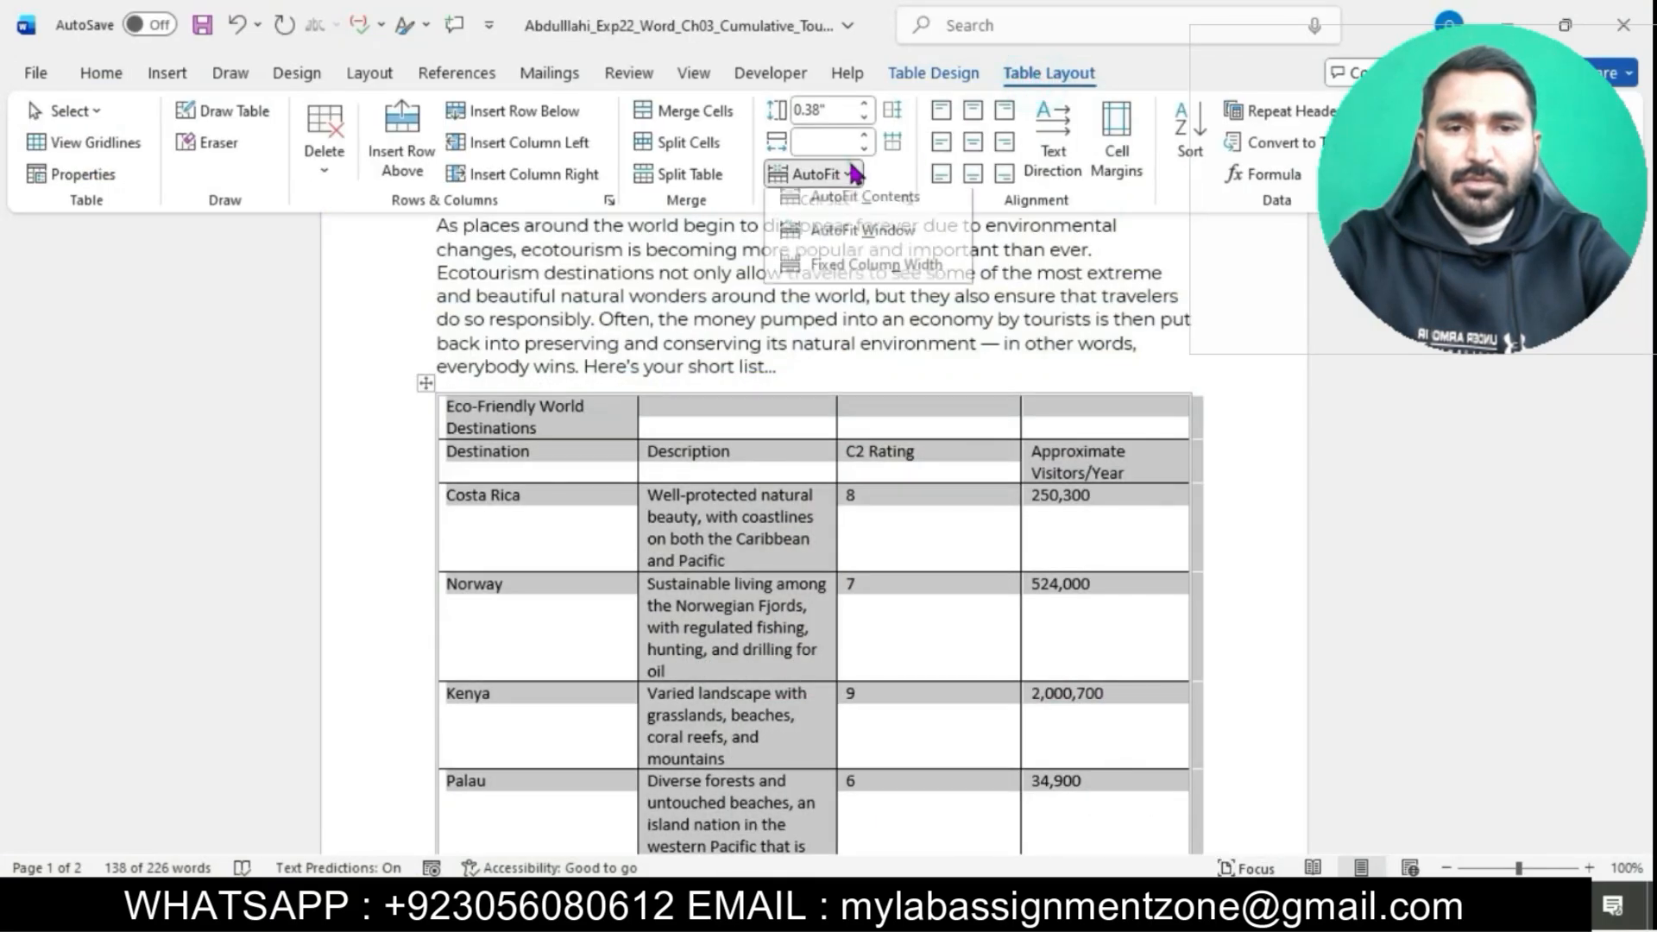
left_click(885, 214)
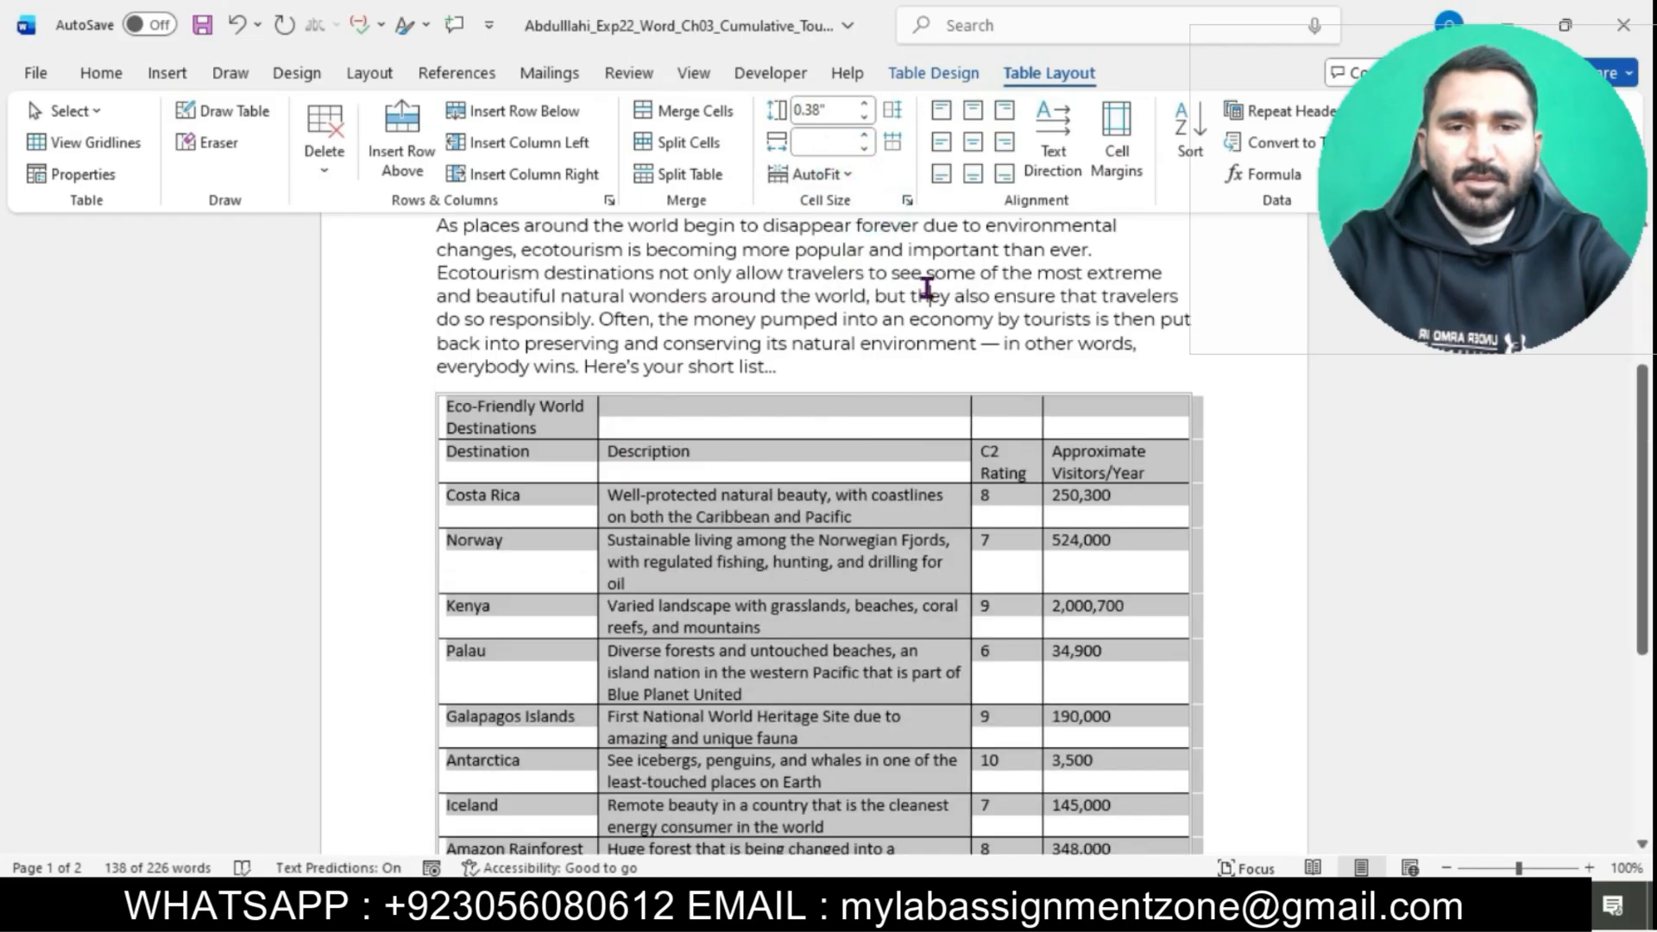
left_click(926, 287)
scroll(926, 287, "down", 3)
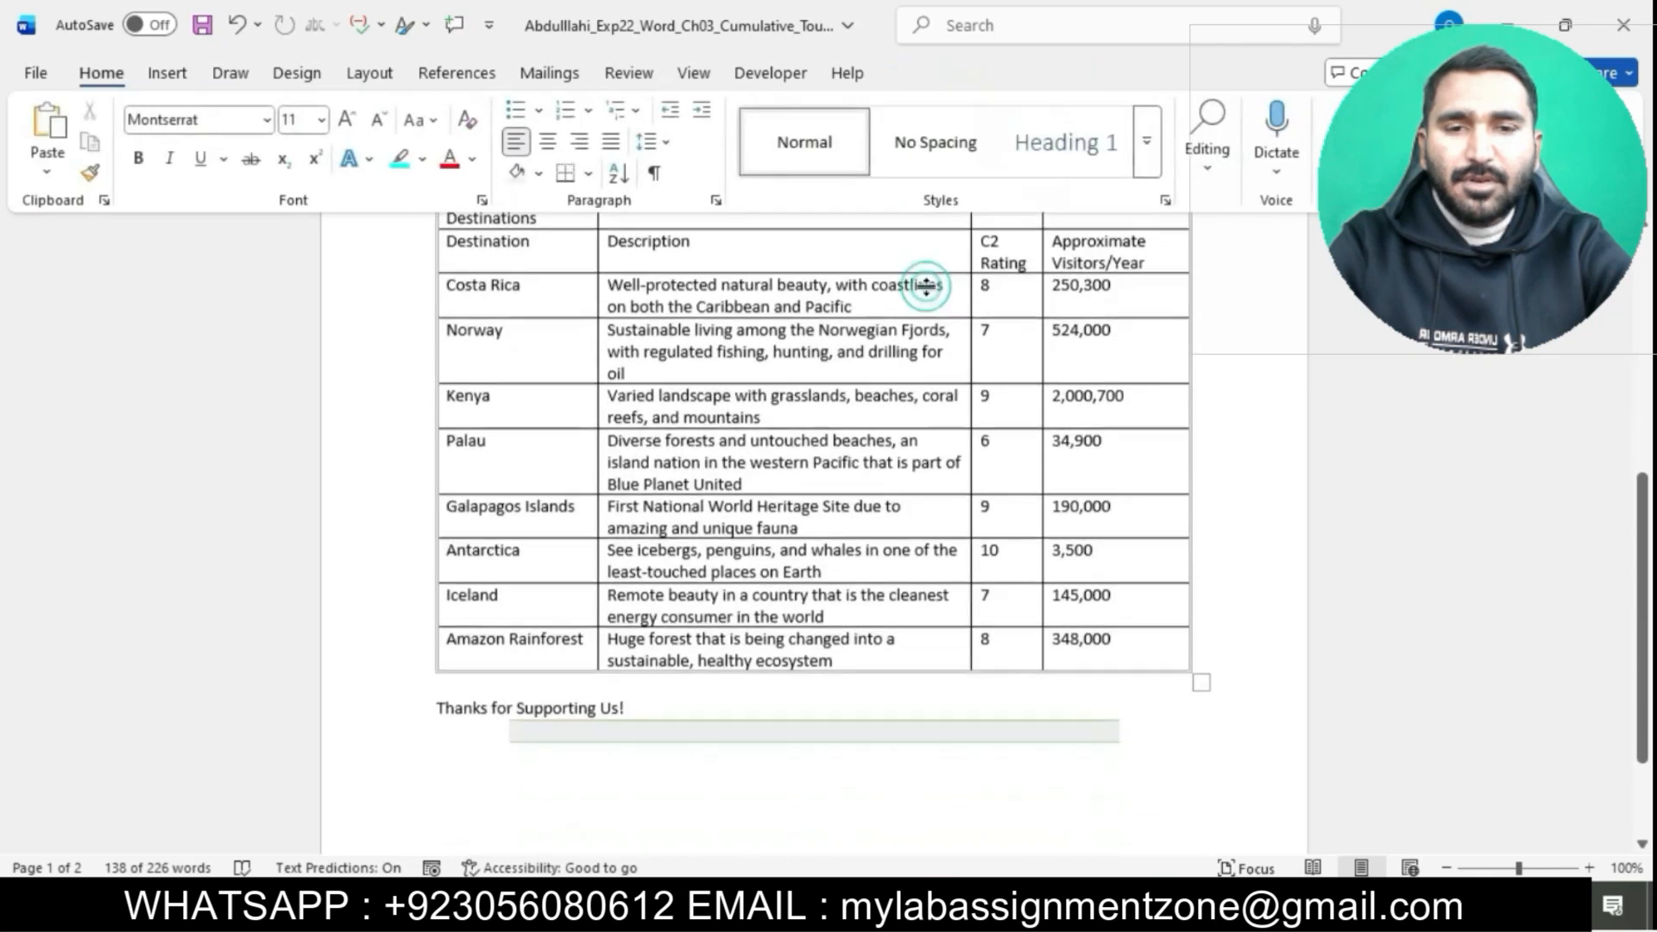
scroll(926, 287, "up", 3)
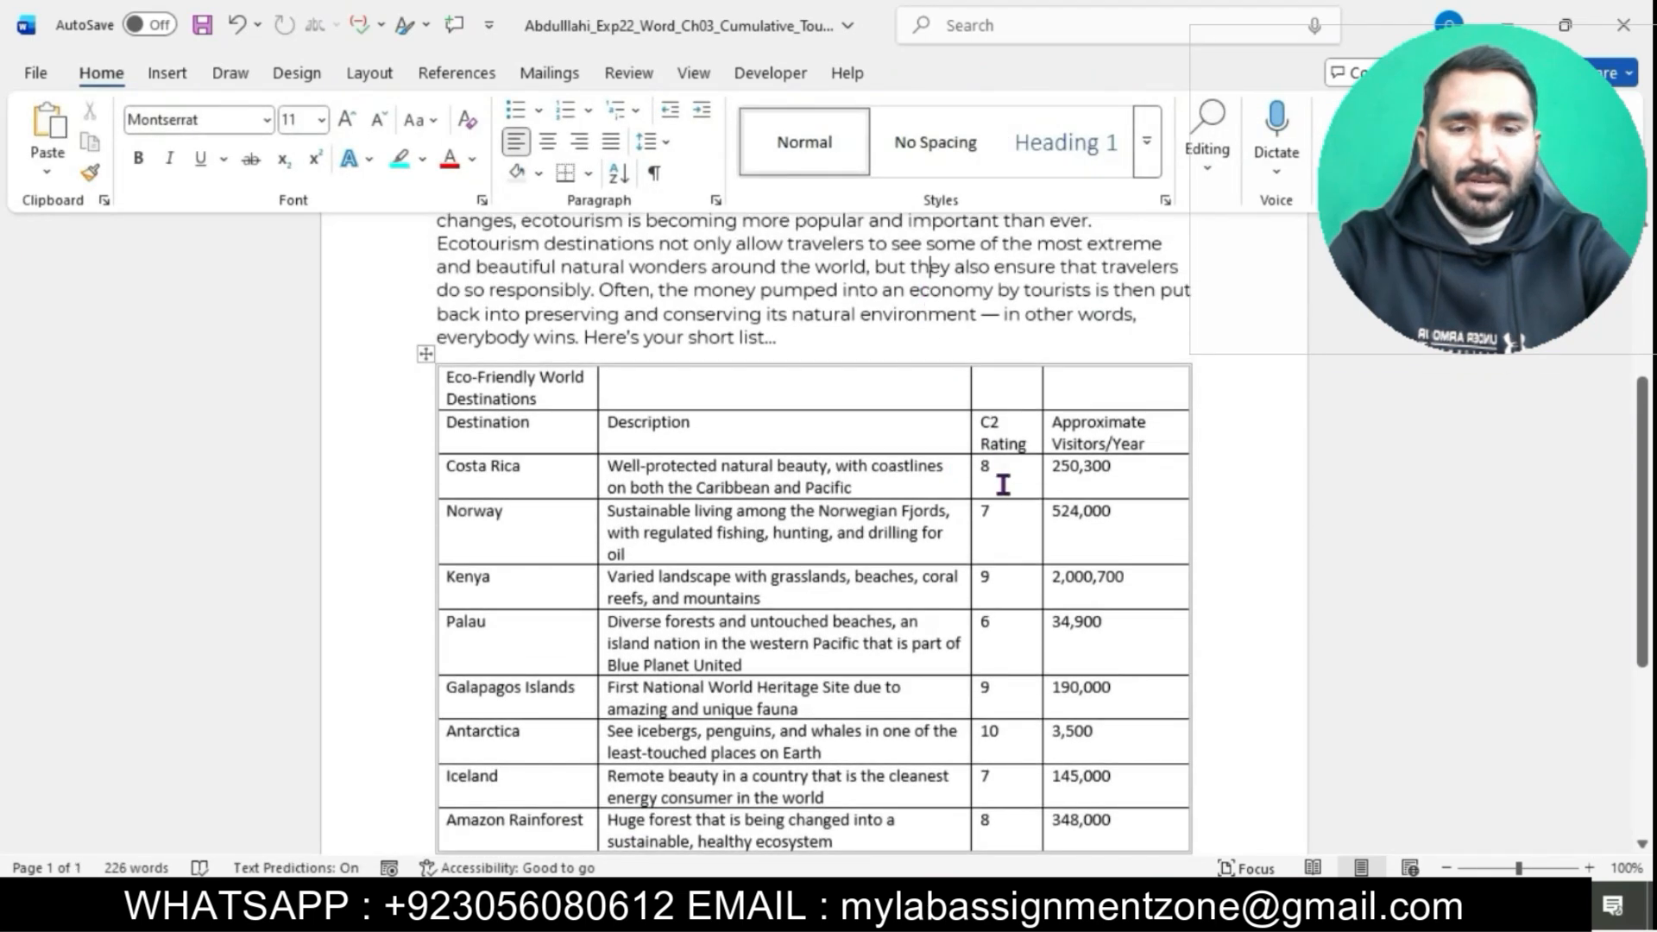
Return to the instructions document and highlight step 7's text in turquoise
mouse_move(1006, 910)
left_click(1104, 833)
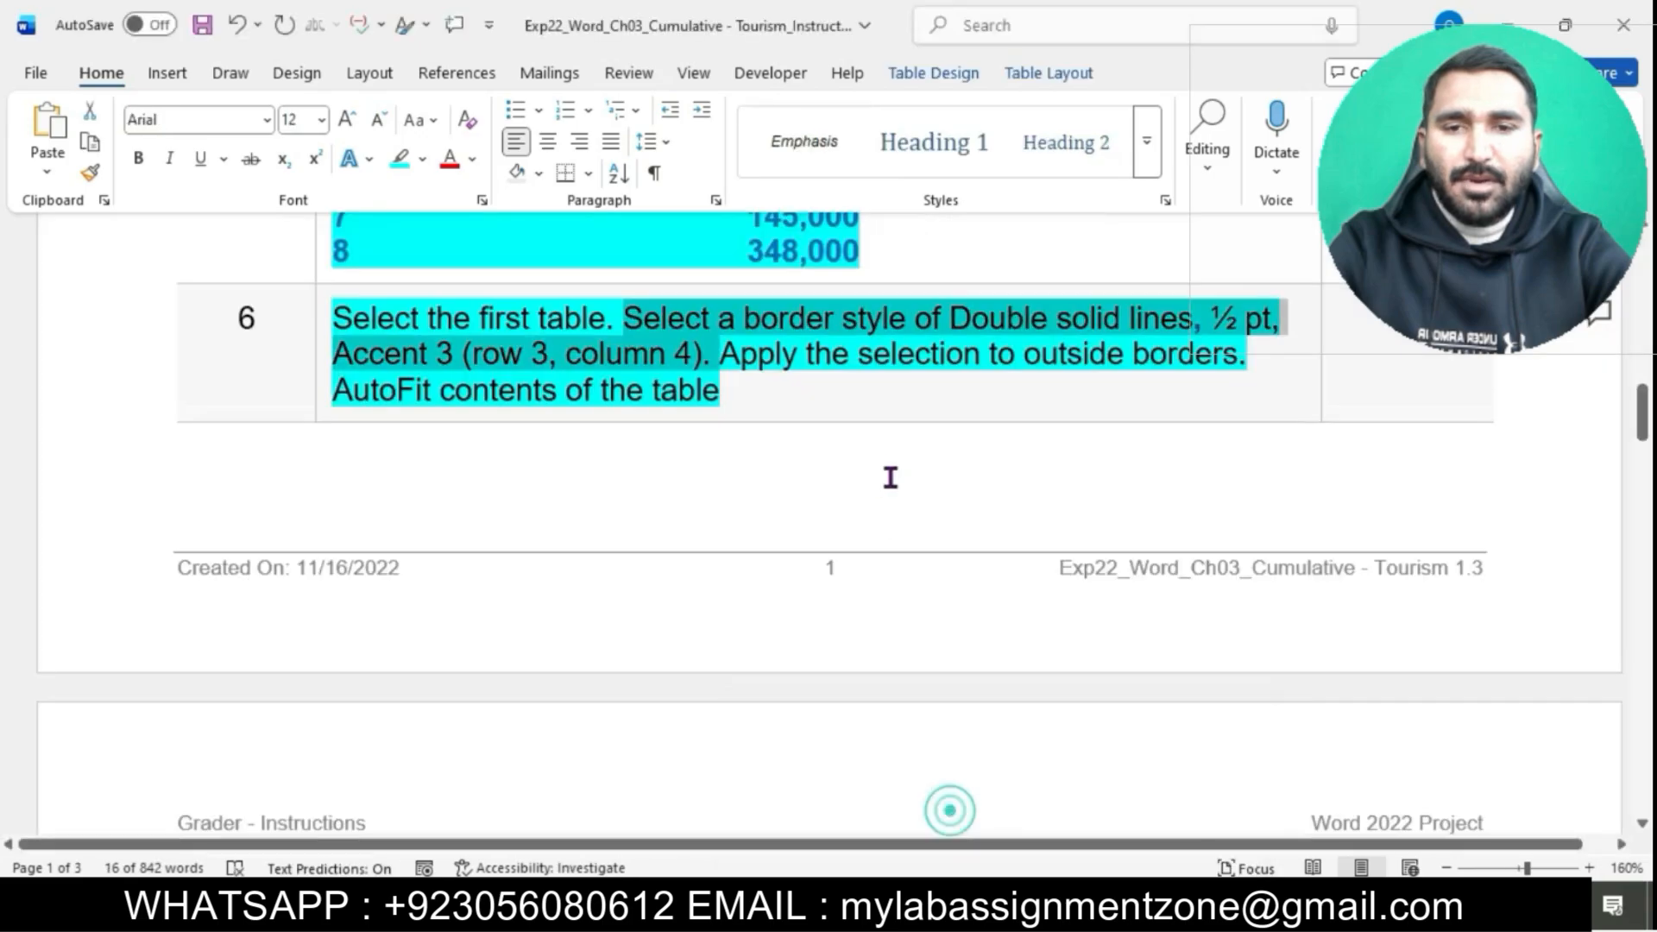
scroll(888, 472, "down", 5)
left_click(333, 281)
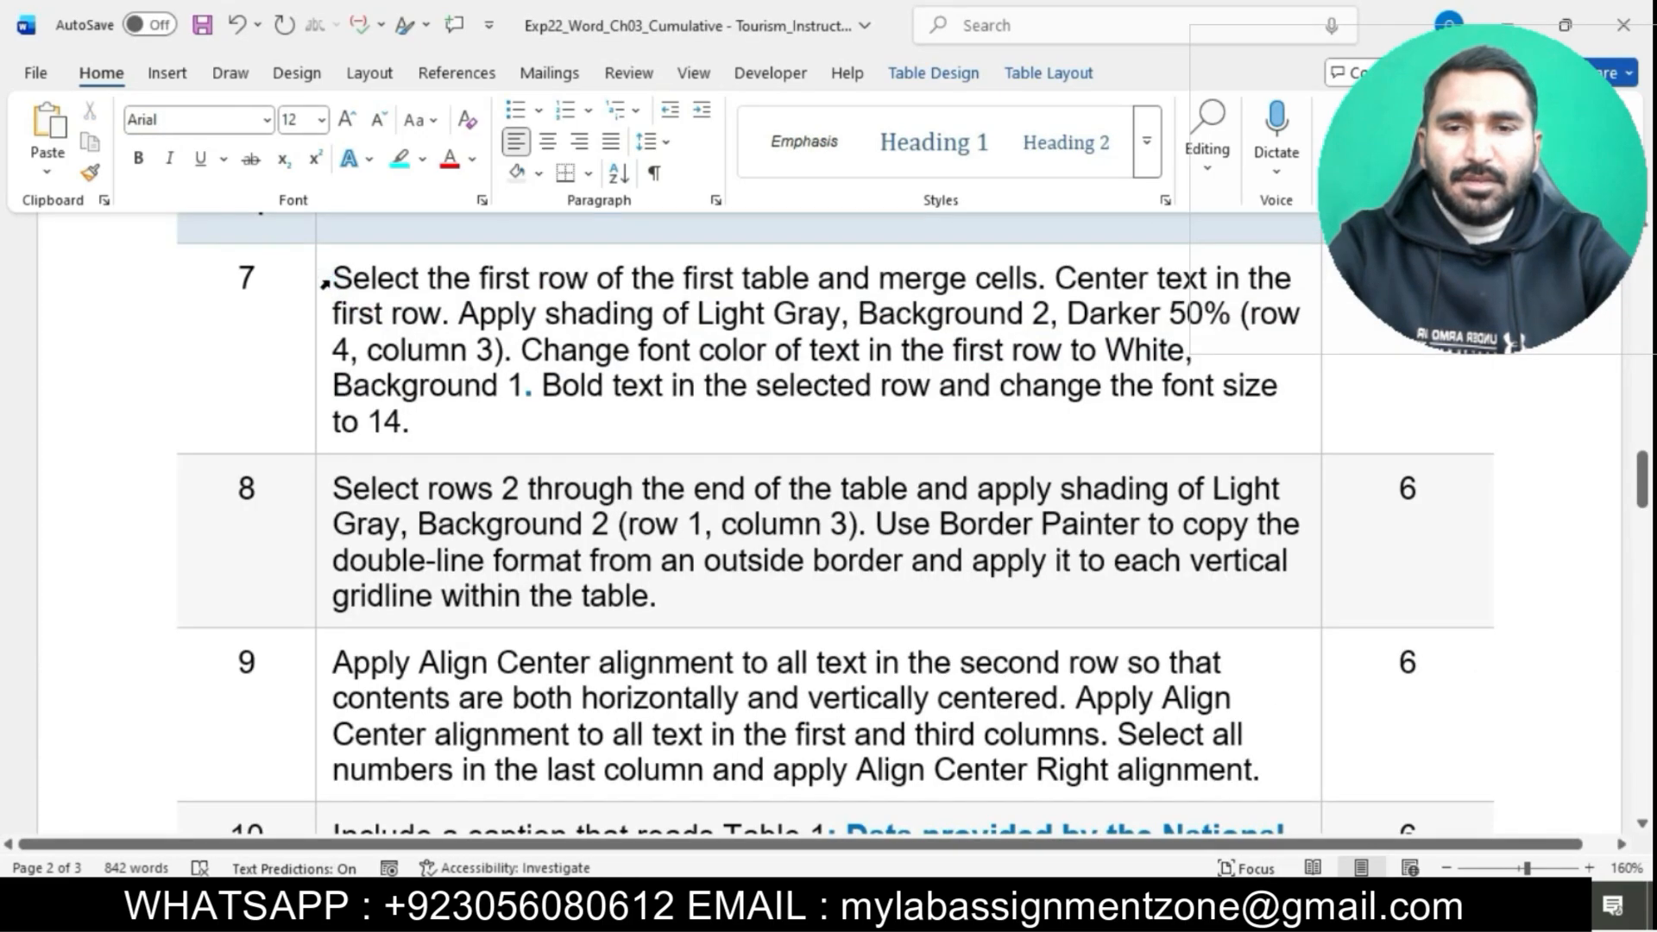
left_click(325, 283)
left_click(436, 235)
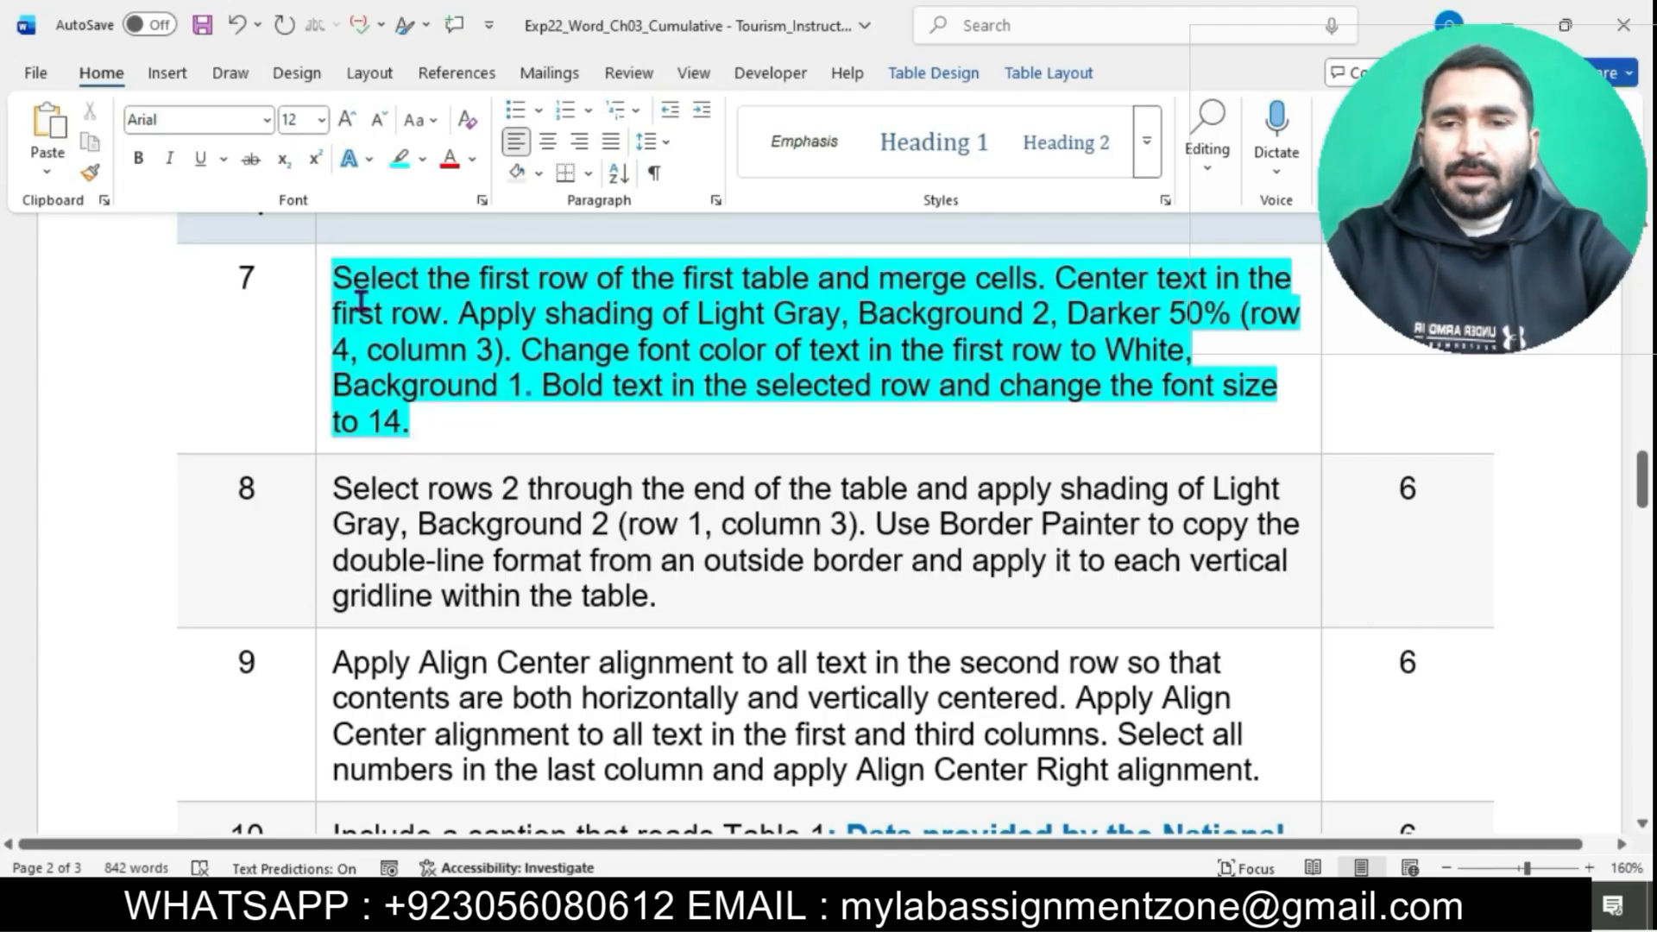
Mark step 7's merge instruction and merge the cells of the table's first row in the project document
left_click_drag(336, 281, 1035, 285)
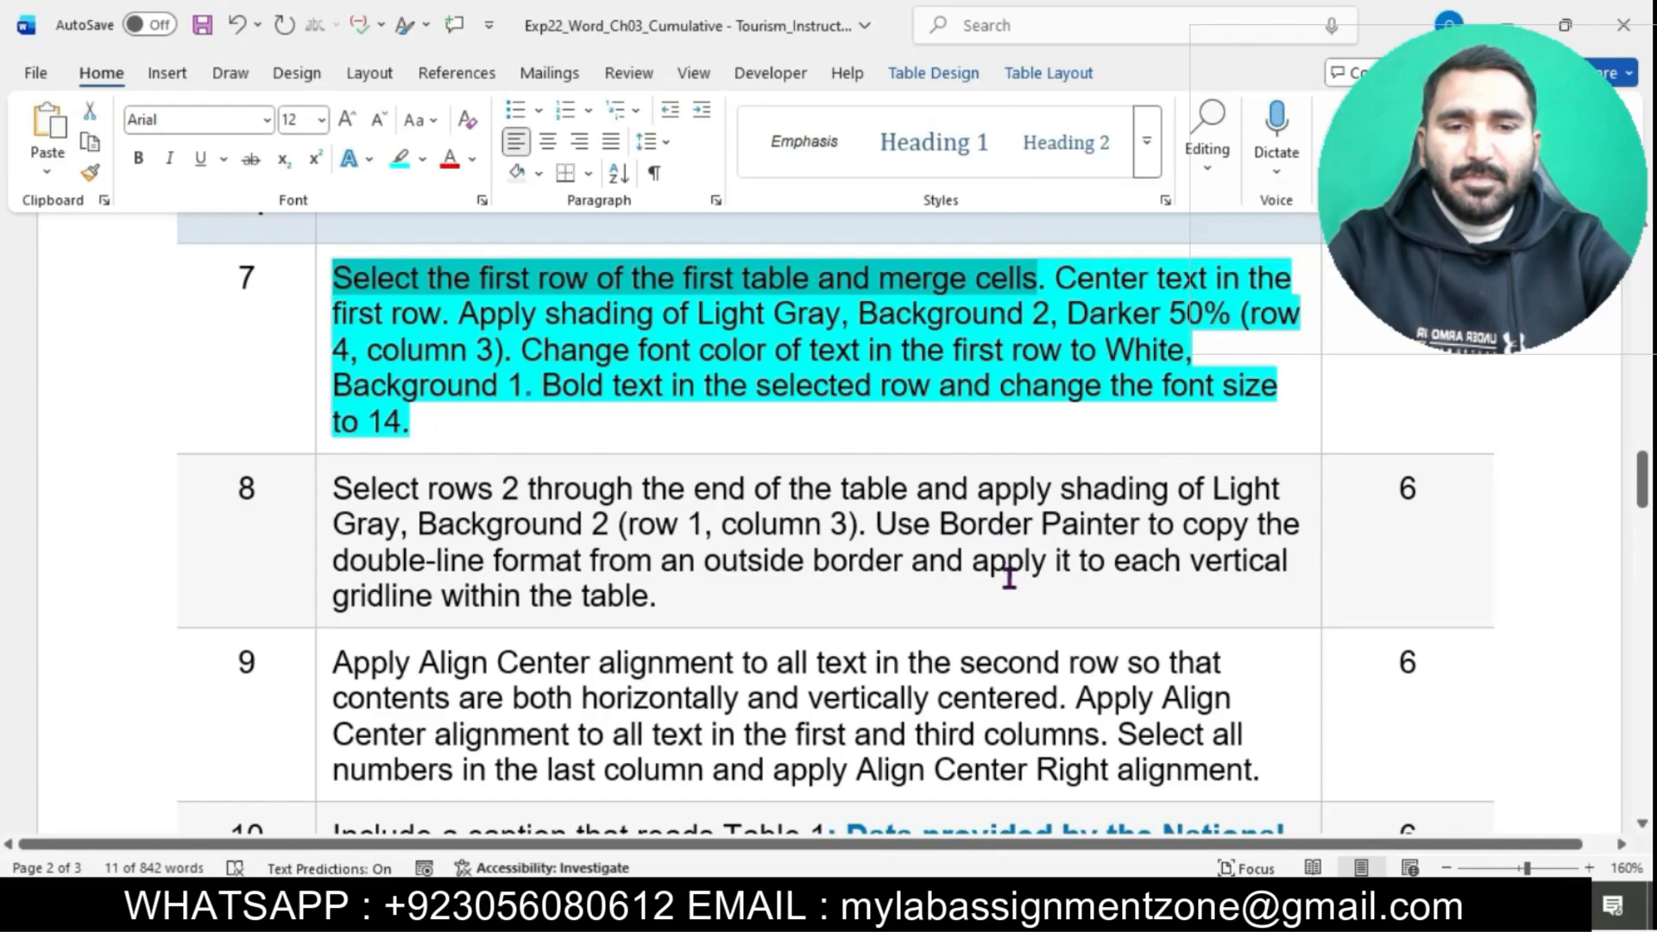
mouse_move(1085, 861)
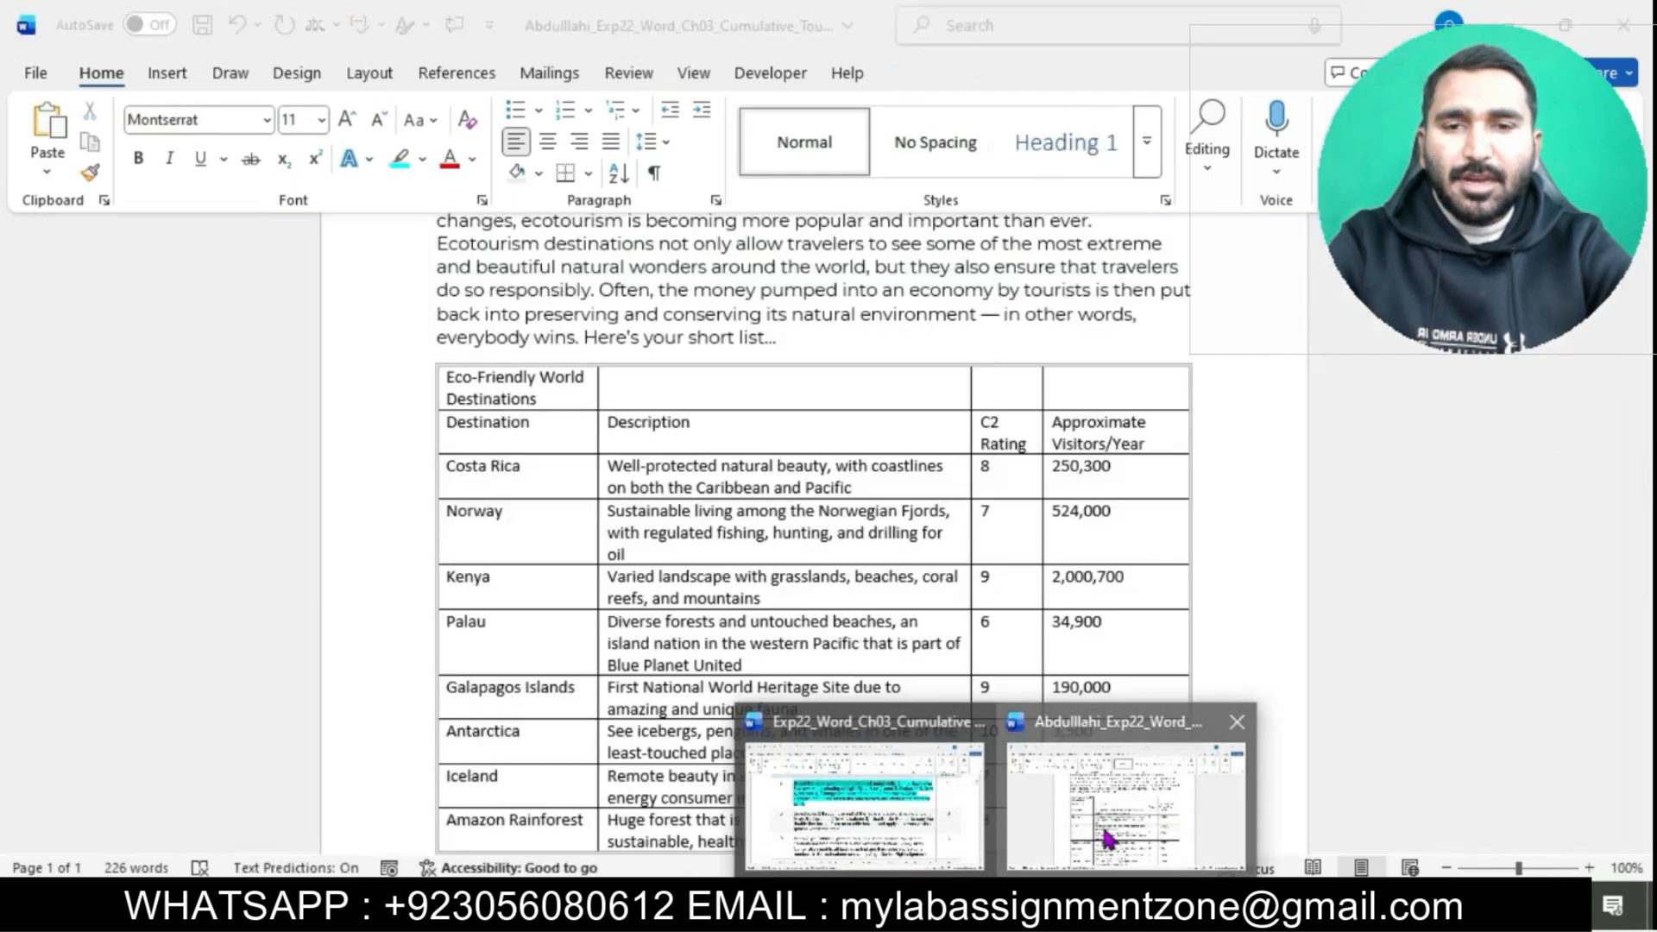
left_click(1107, 838)
left_click_drag(479, 392, 1062, 394)
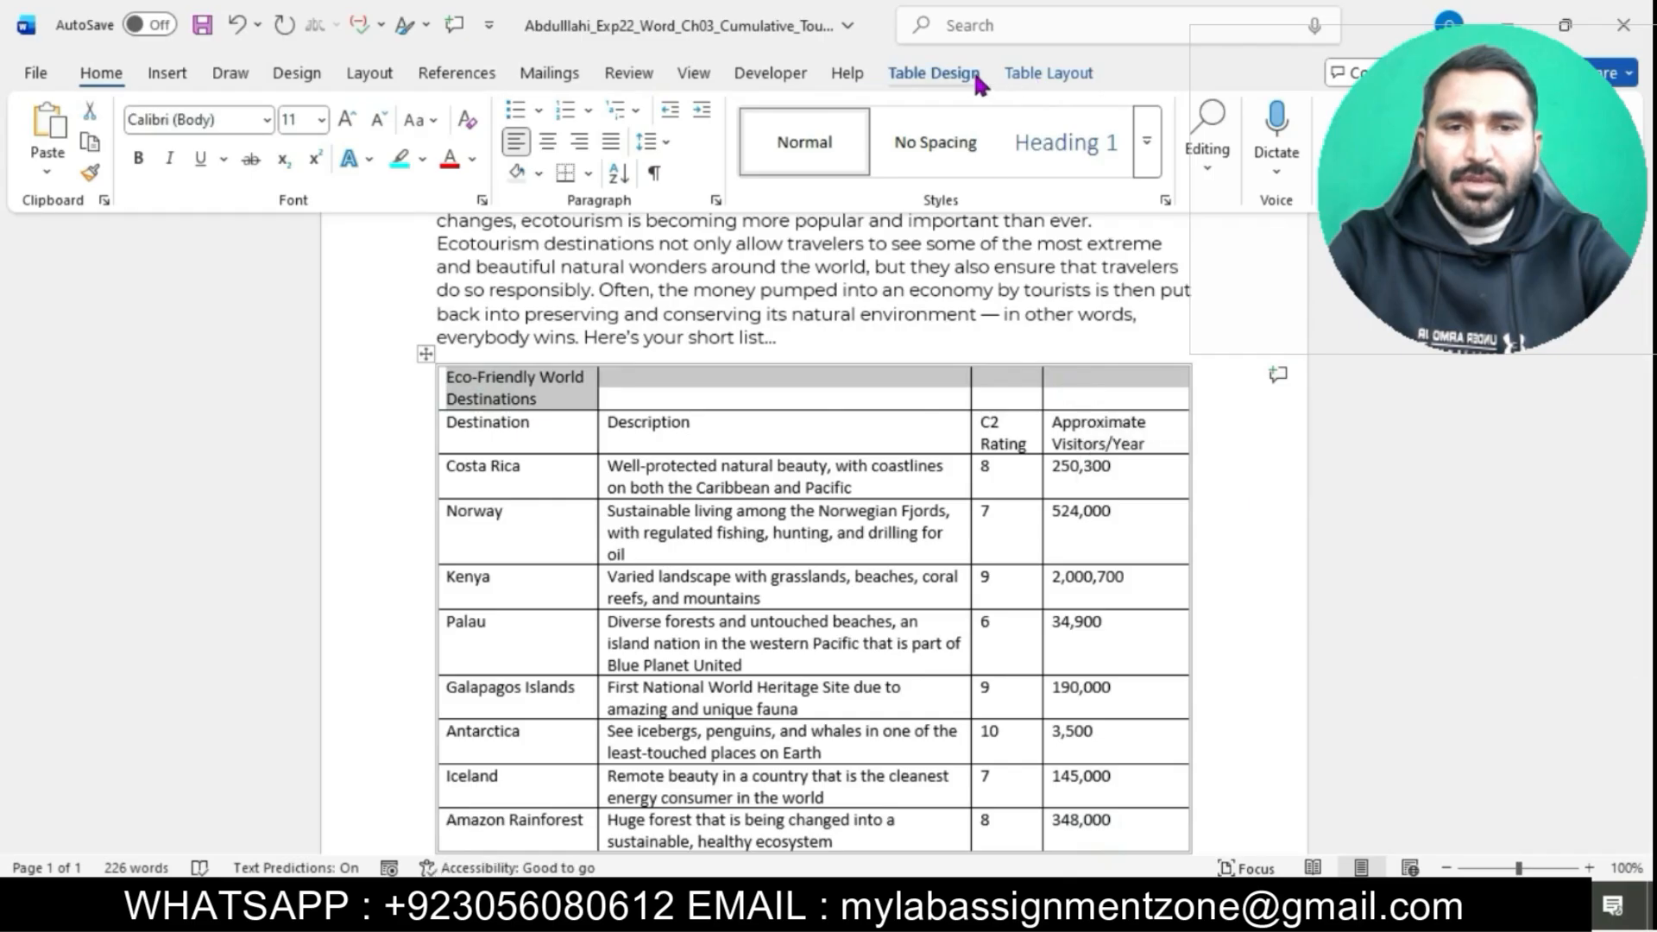
left_click(977, 78)
left_click(1035, 73)
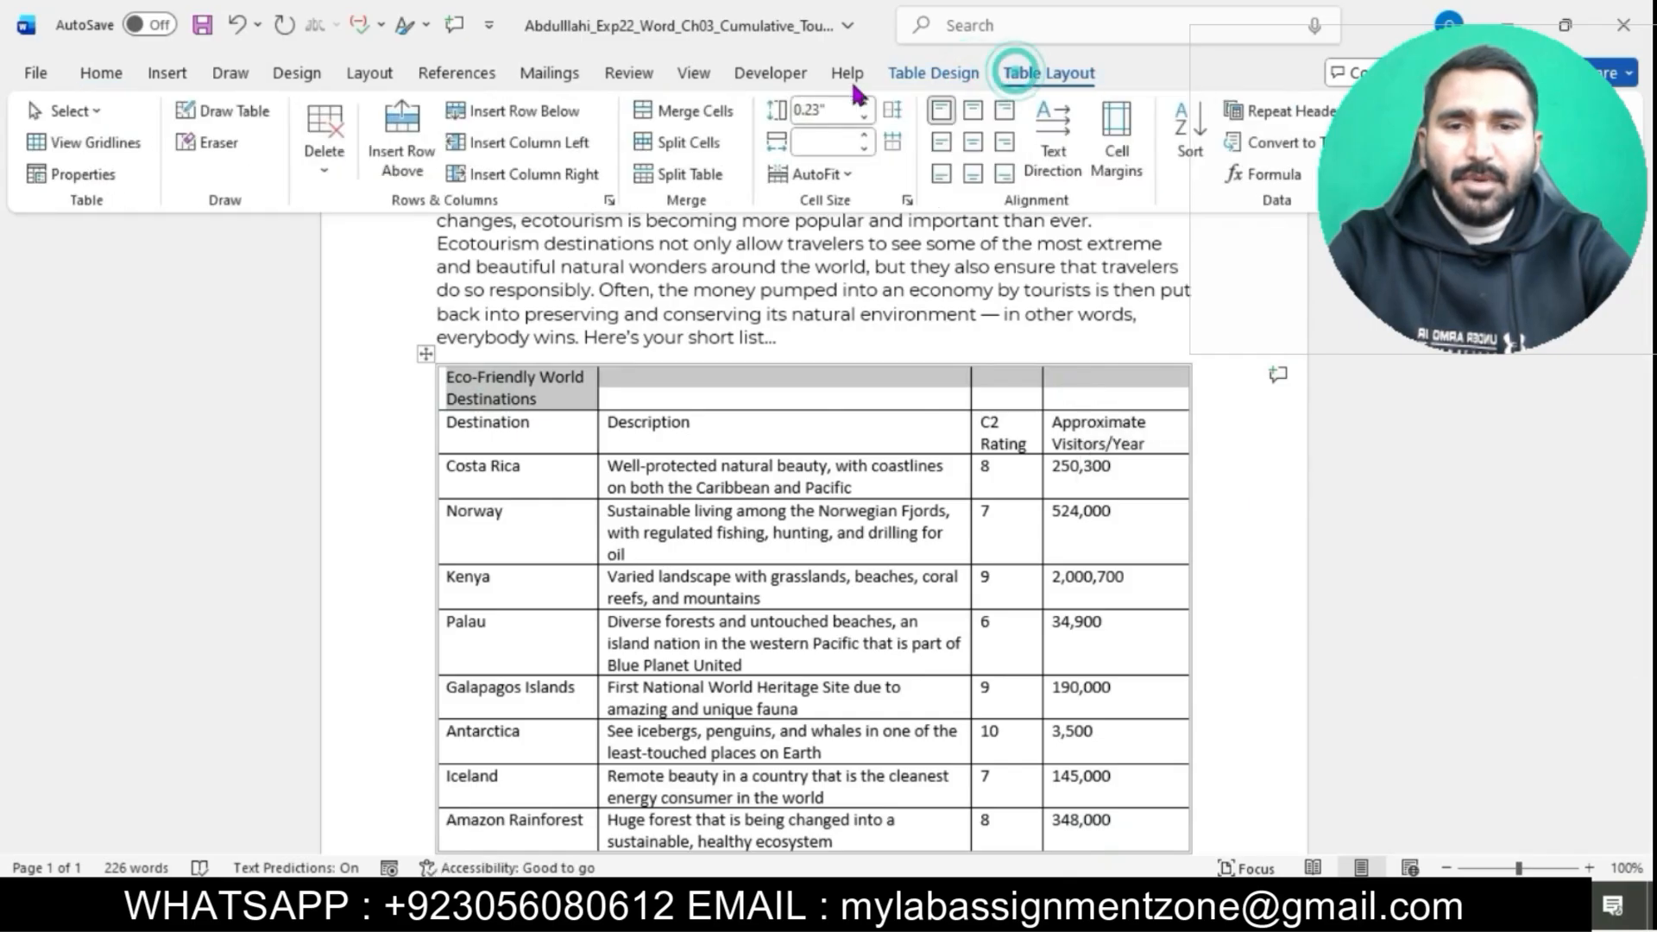
left_click(712, 112)
Mark step 7's centering sentence and center the Eco-Friendly World Destinations title in the table's first row
mouse_move(989, 912)
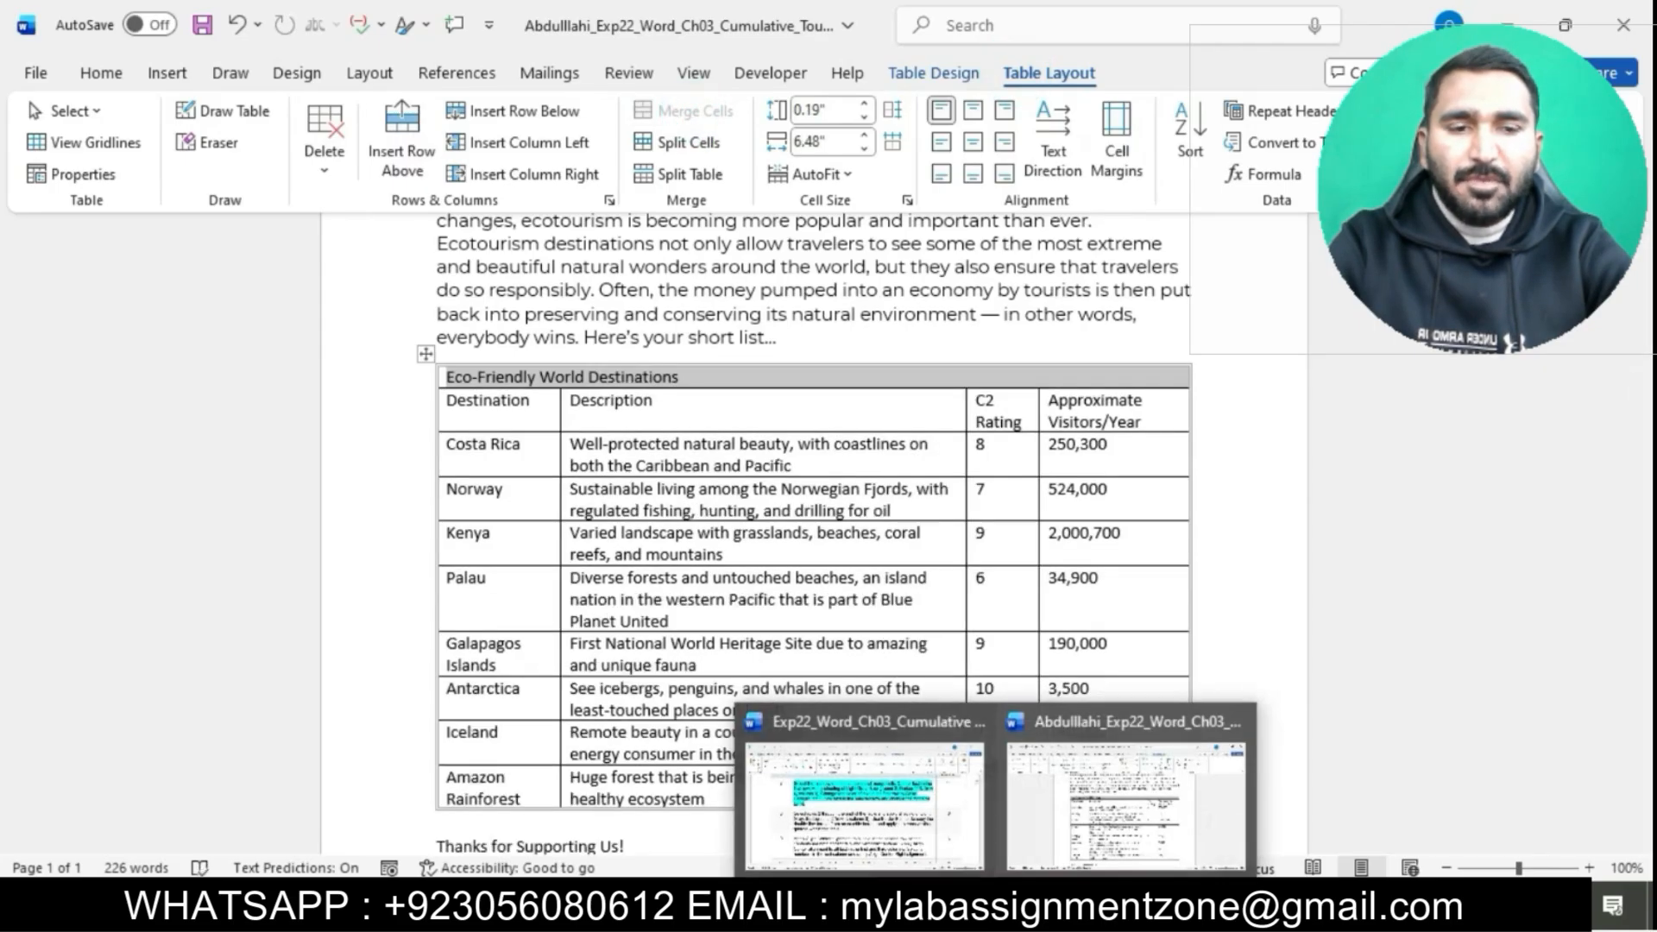
left_click(863, 828)
left_click_drag(1079, 273, 450, 313)
mouse_move(989, 913)
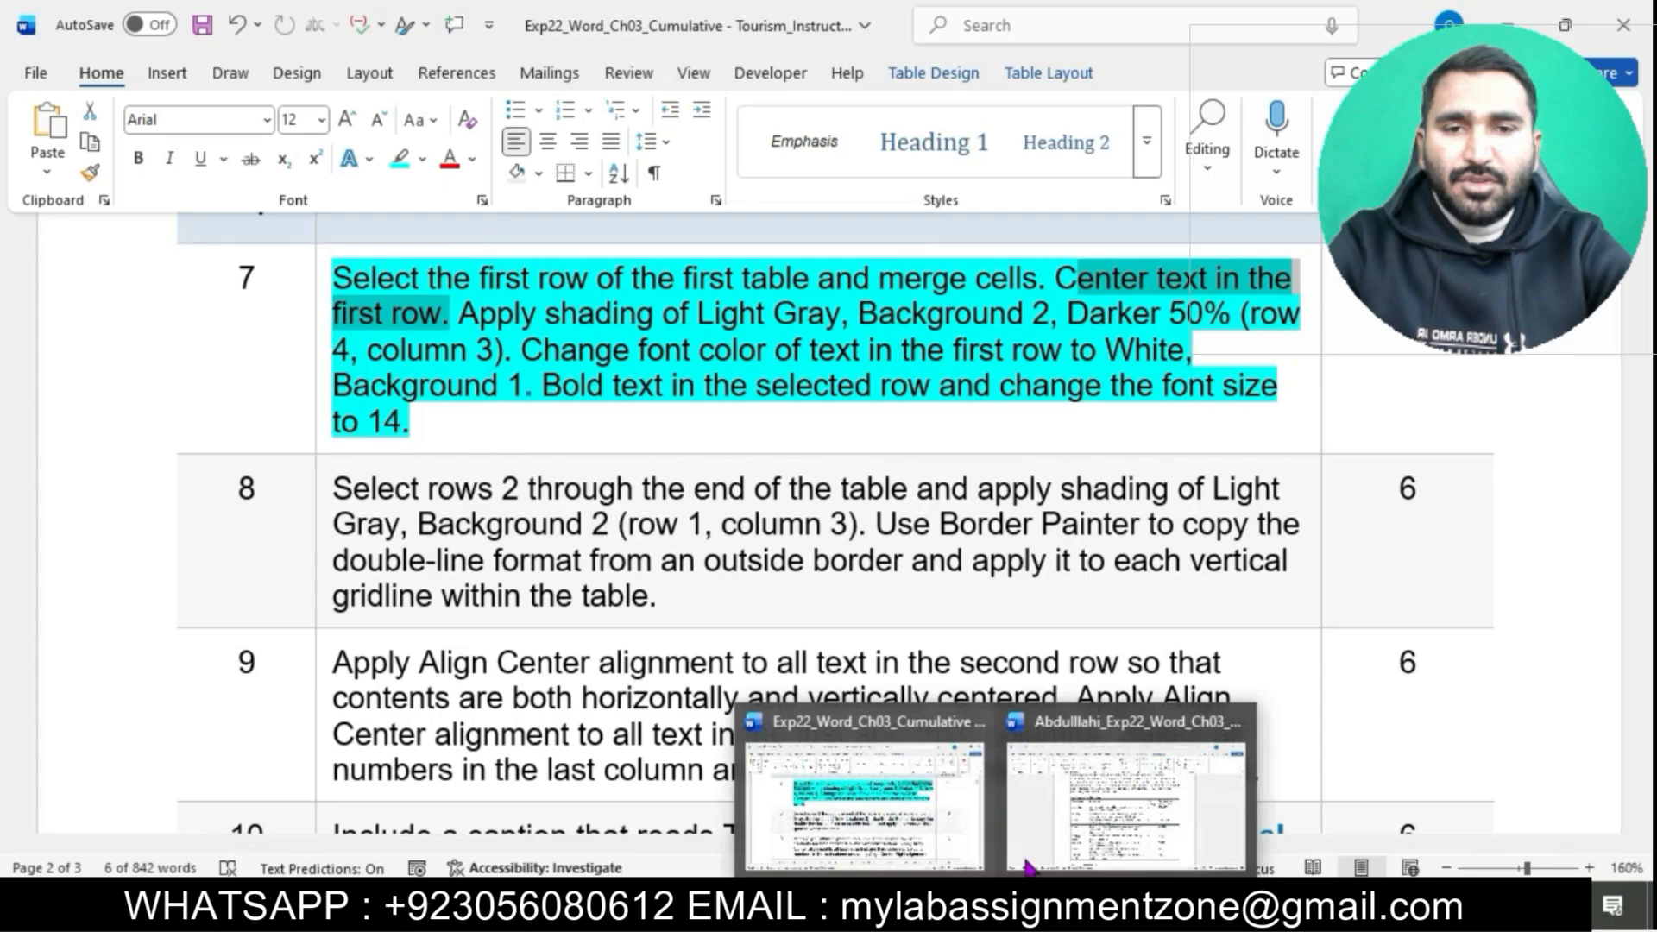
left_click(1113, 799)
left_click(101, 74)
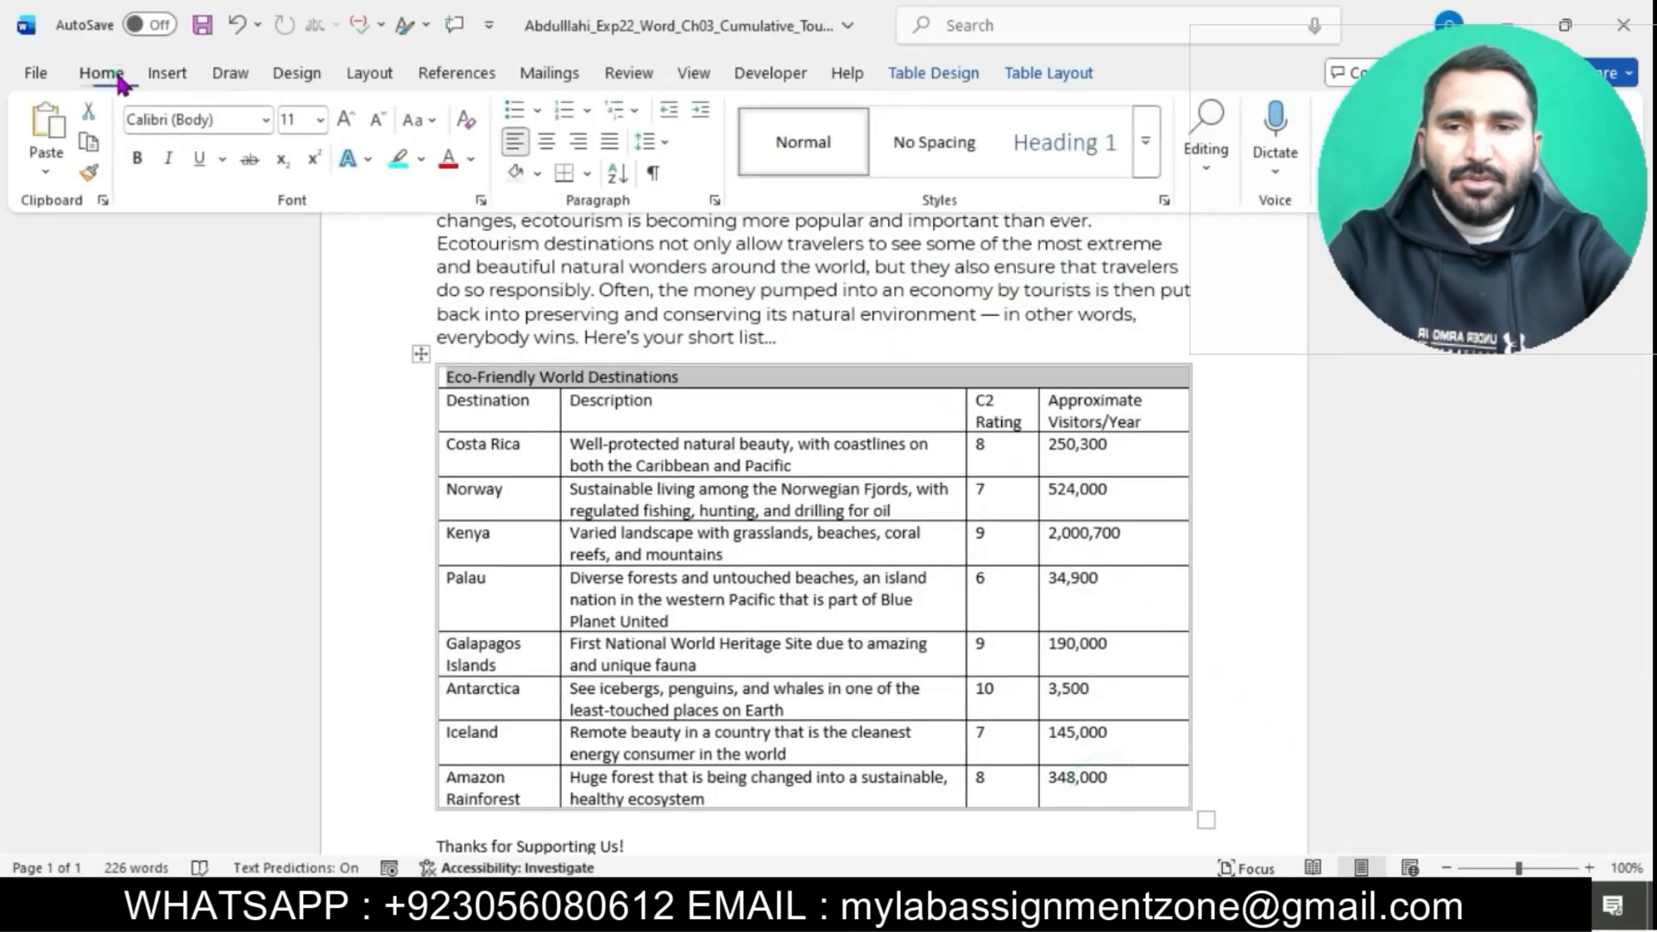
left_click(547, 141)
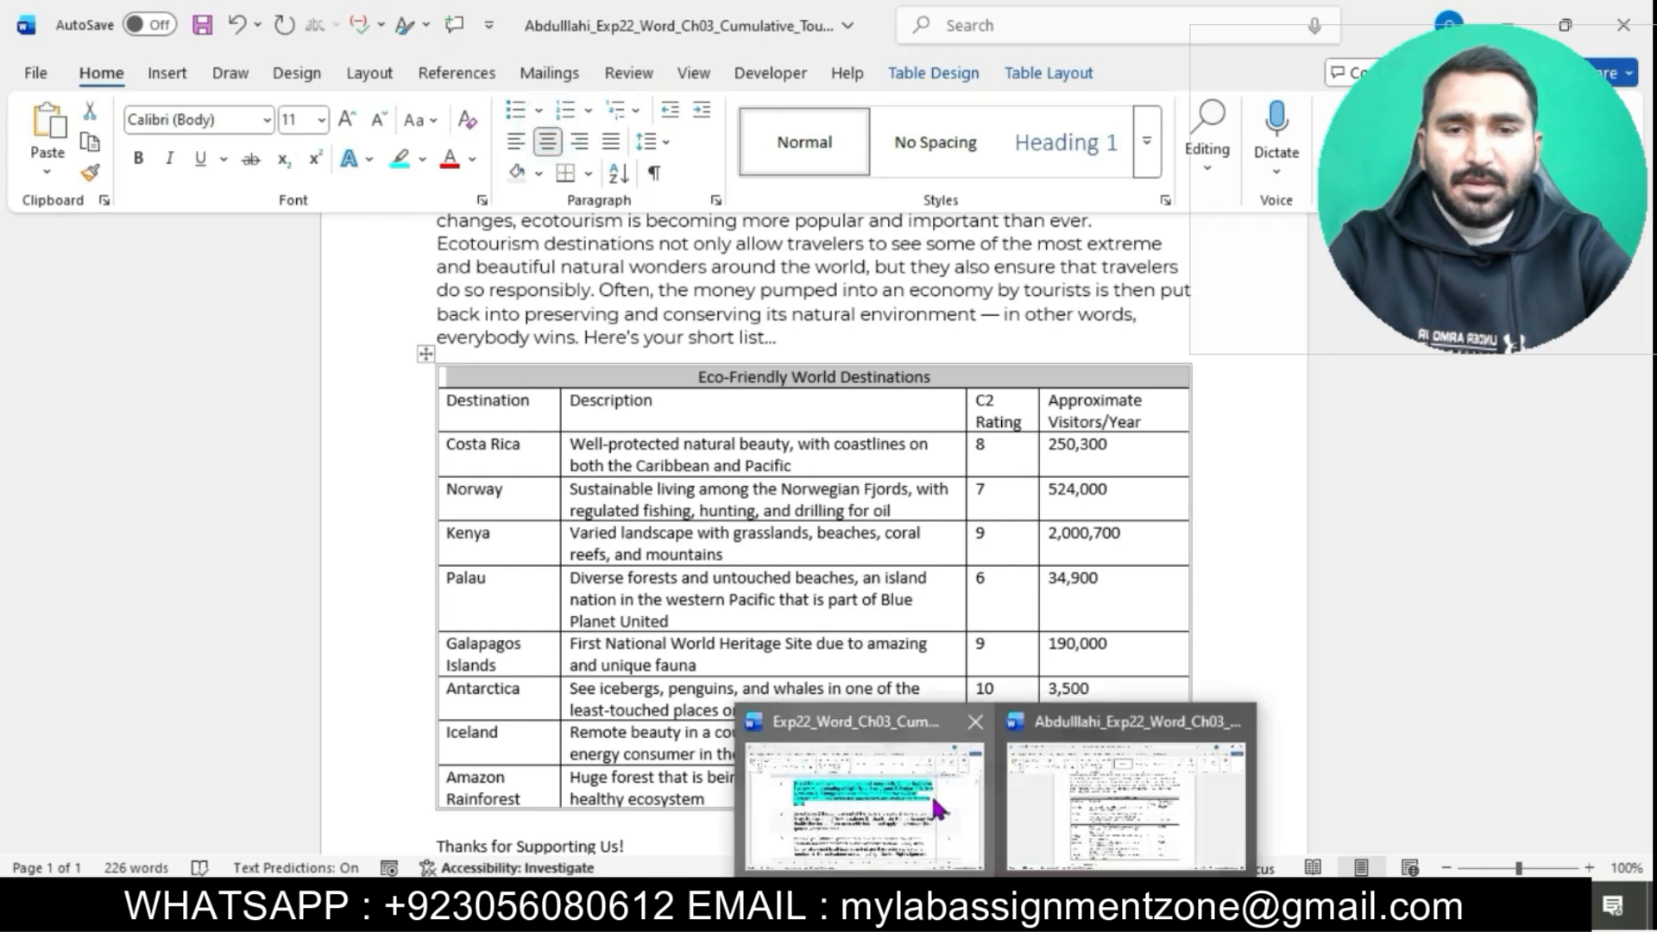
Mark step 7's shading sentence and shade the table's first row Light Gray, Background 2, Darker 50%
left_click(930, 790)
left_click_drag(462, 315, 1215, 316)
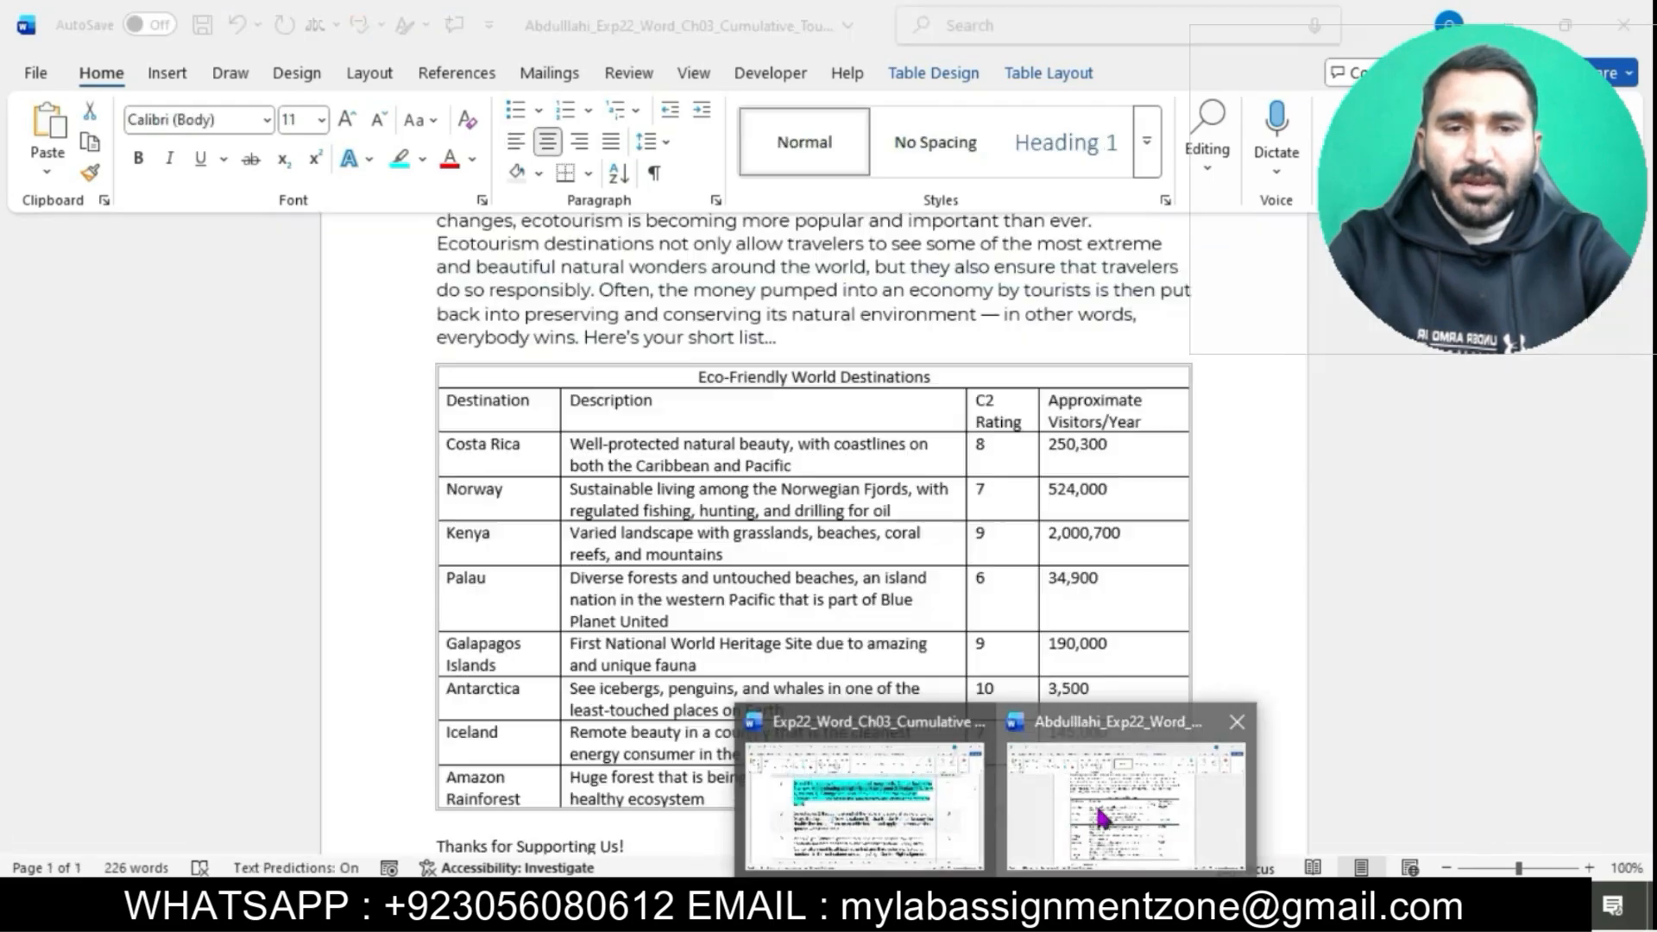
left_click(1079, 829)
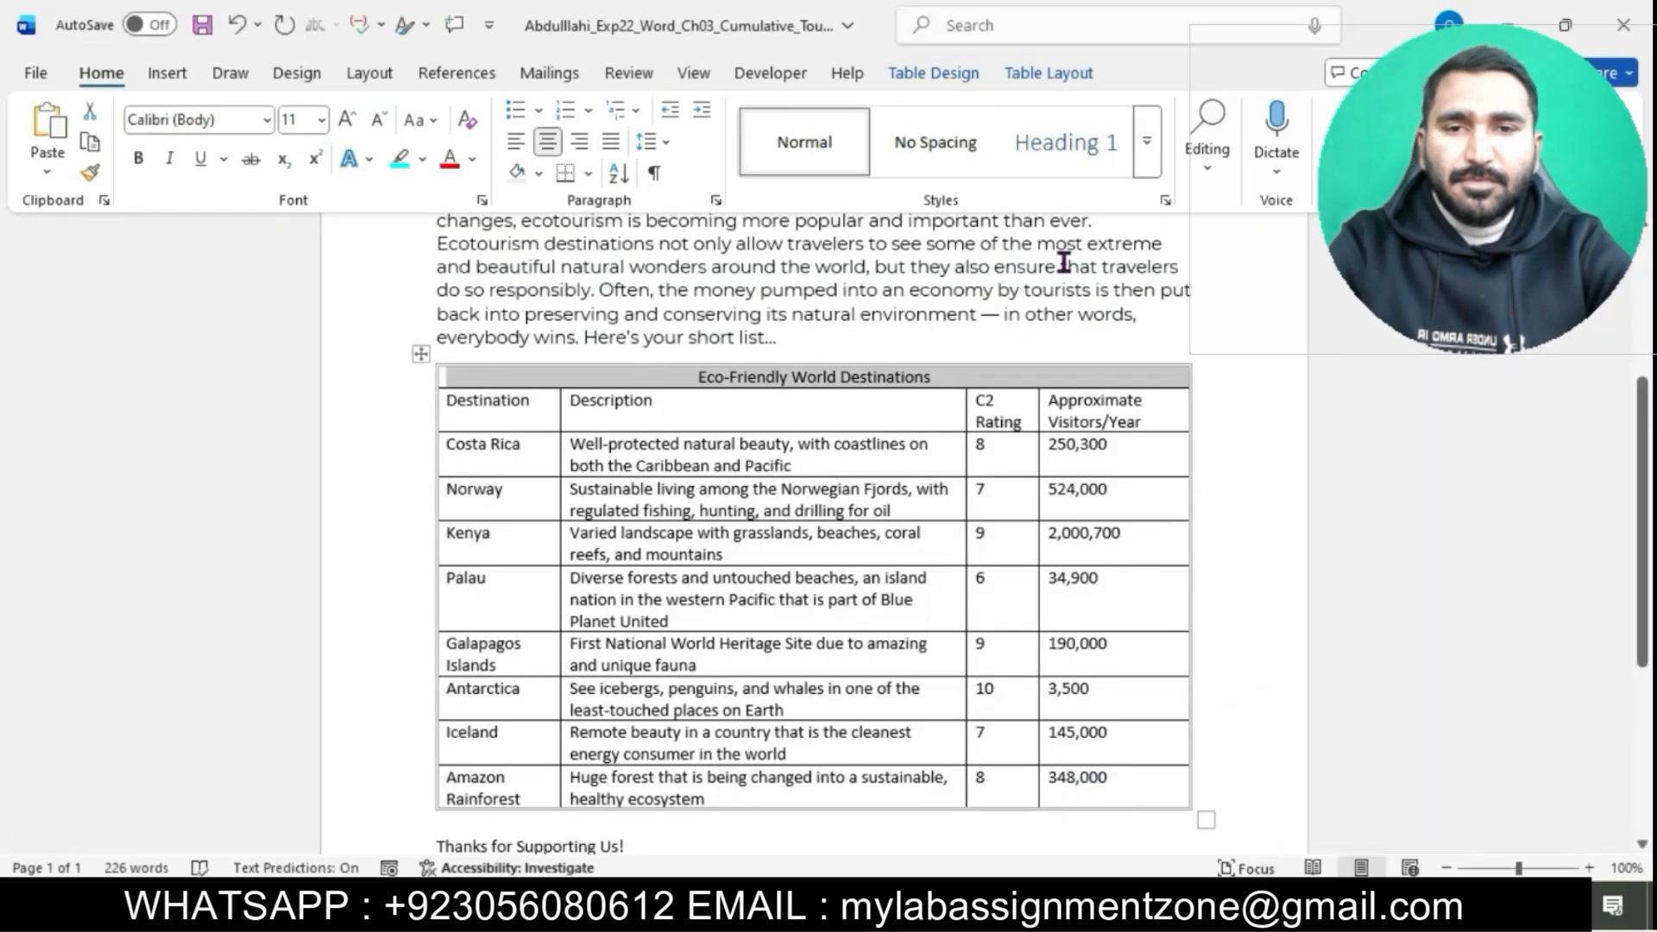
left_click(1041, 80)
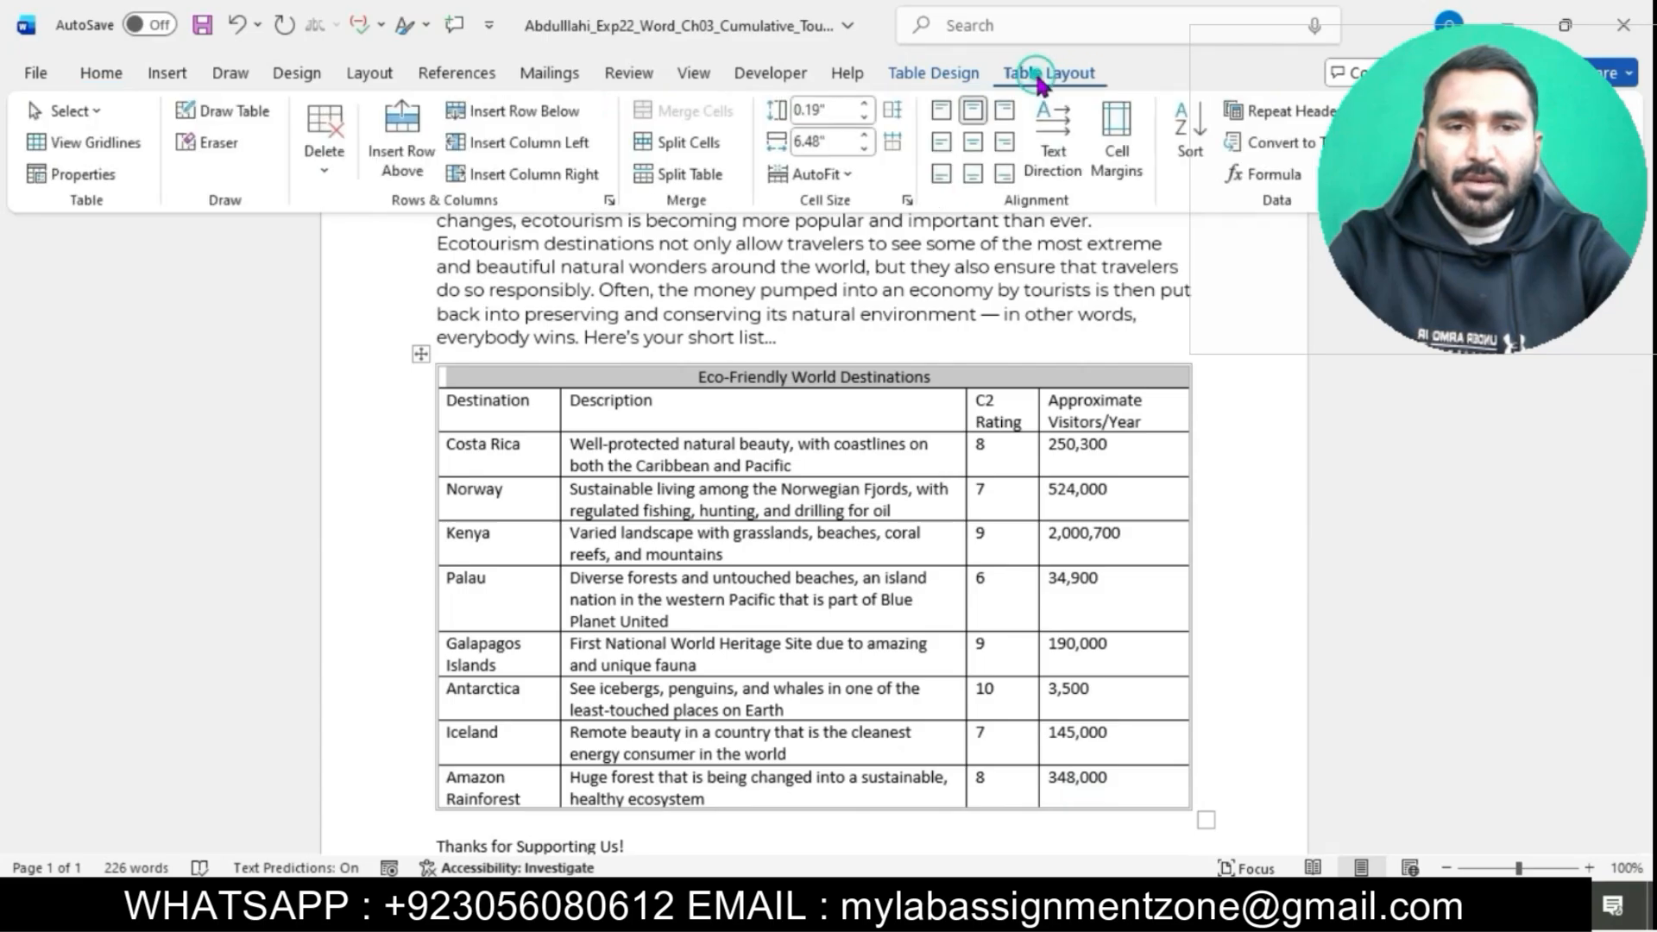
left_click(950, 70)
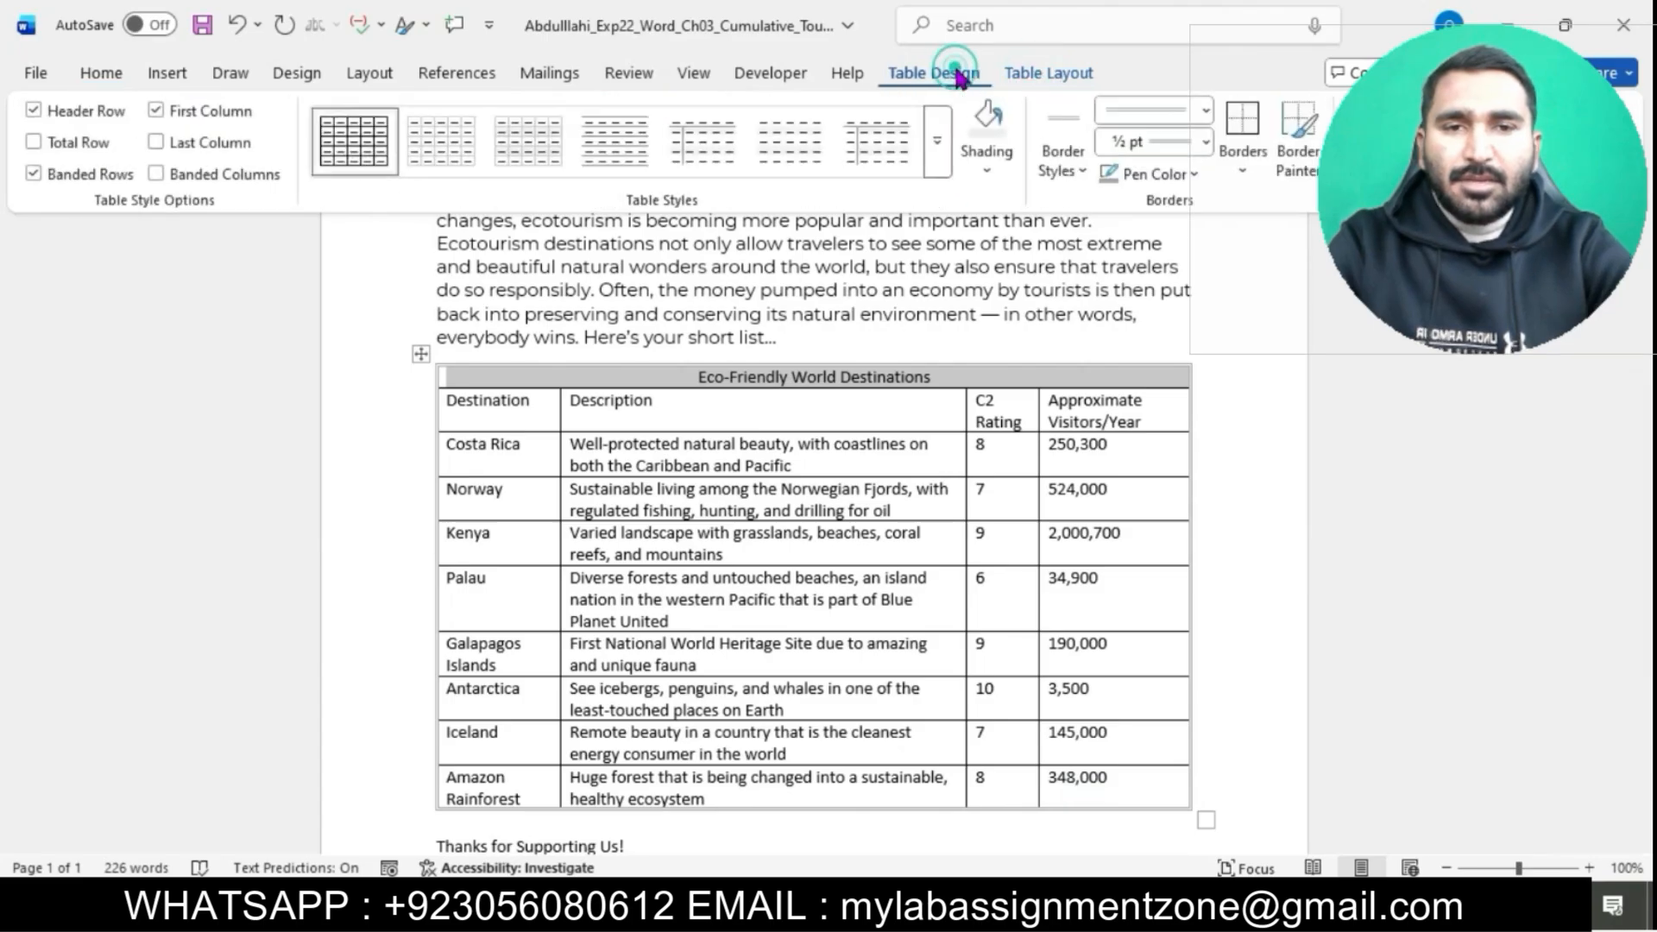
left_click(986, 170)
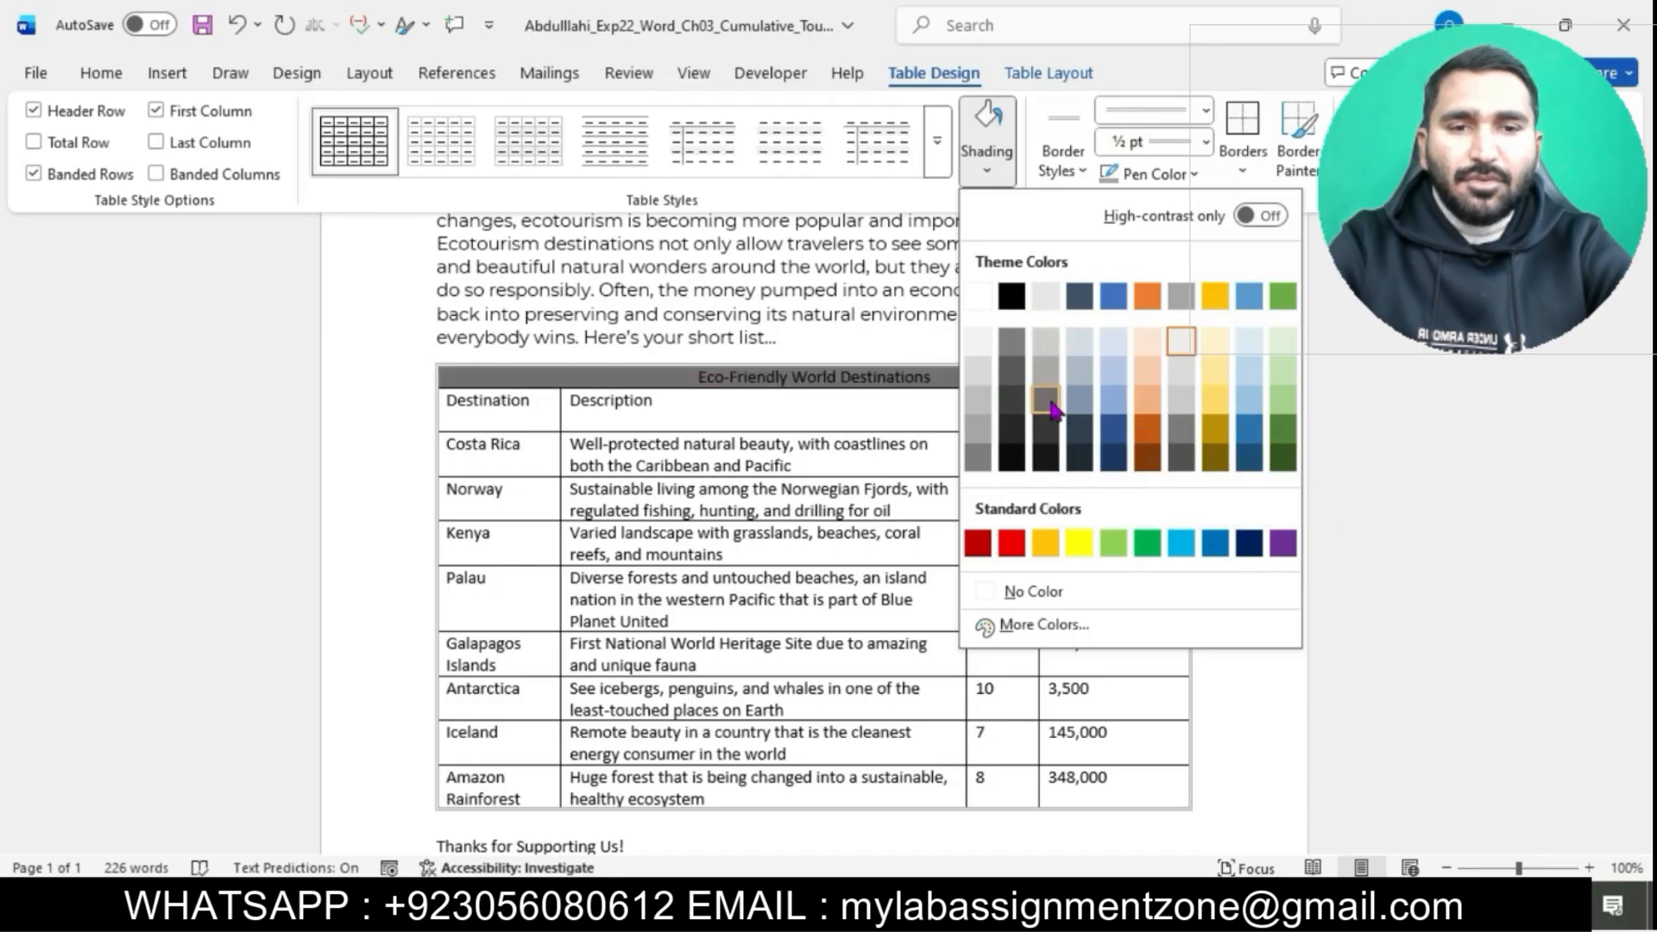
left_click(1047, 400)
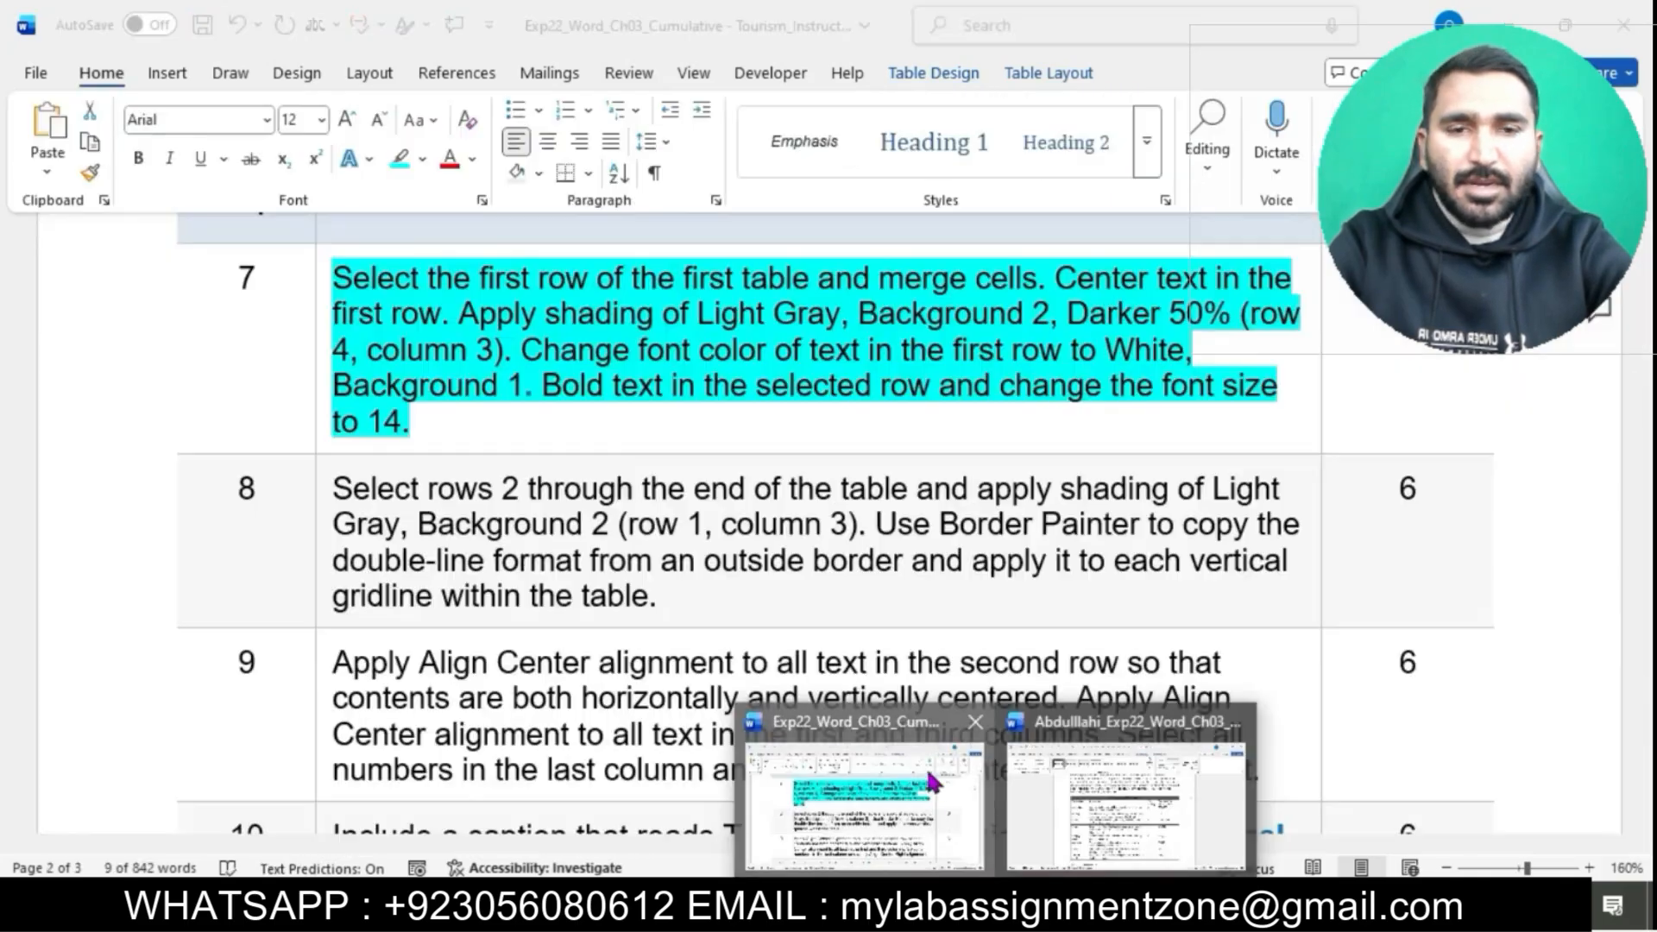
Mark step 7's font color sentence and set the table's first-row title to White, Background 1 in the project document
left_click(927, 767)
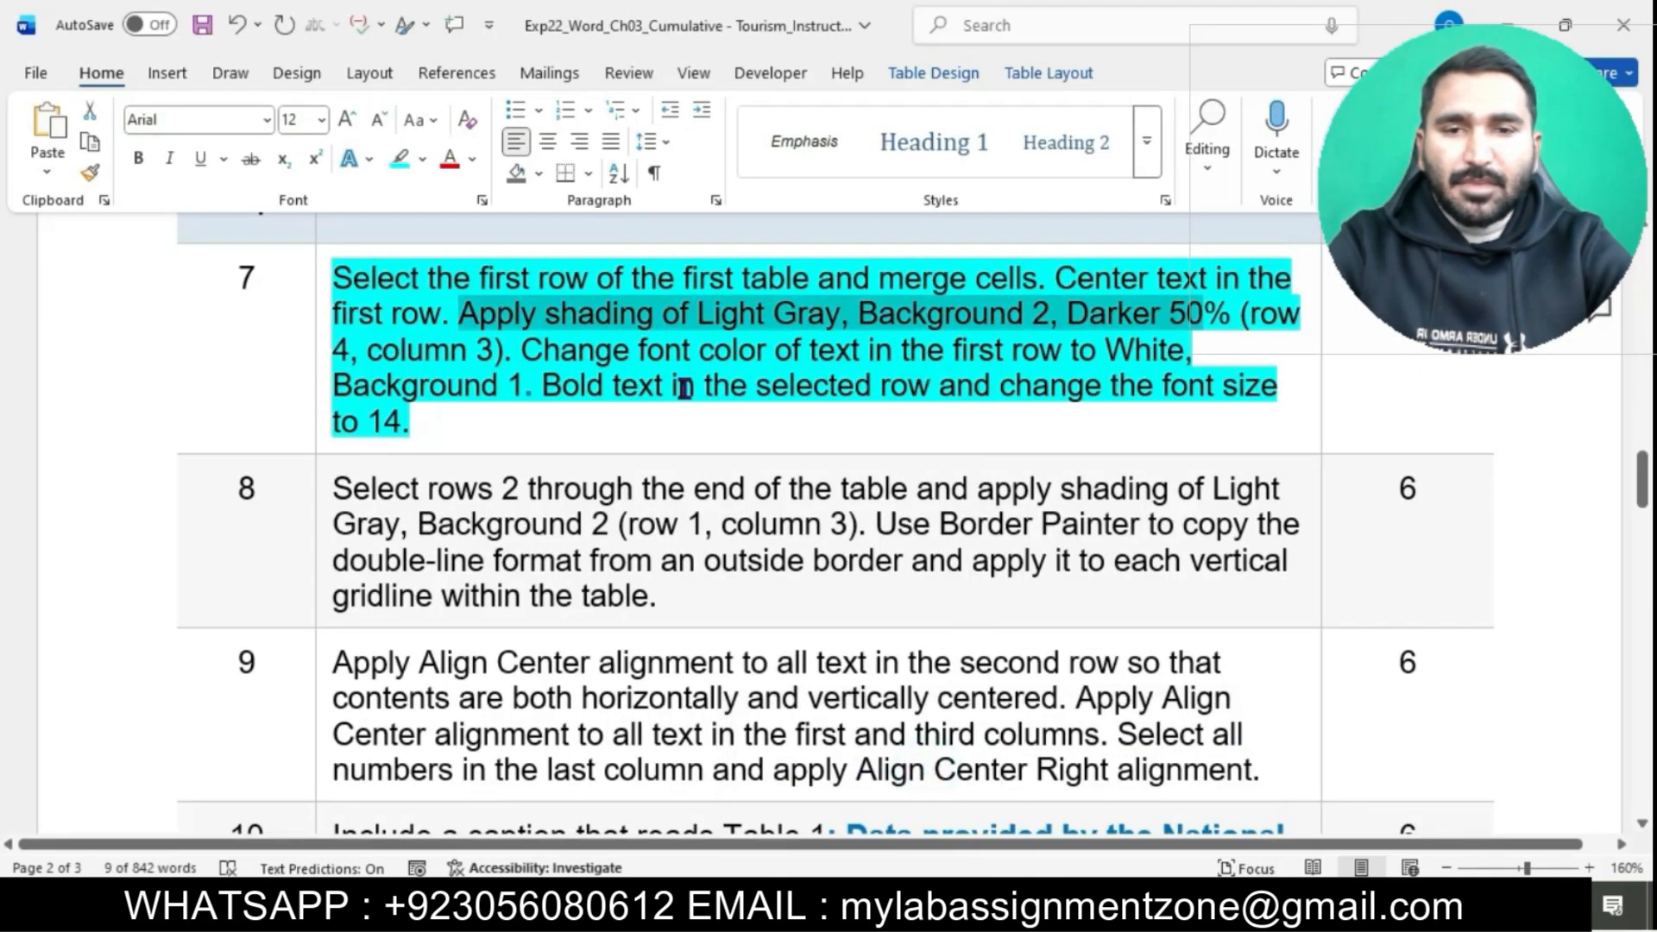
mouse_move(523, 350)
left_mouse_down()
mouse_move(1199, 353)
mouse_move(530, 387)
left_mouse_up()
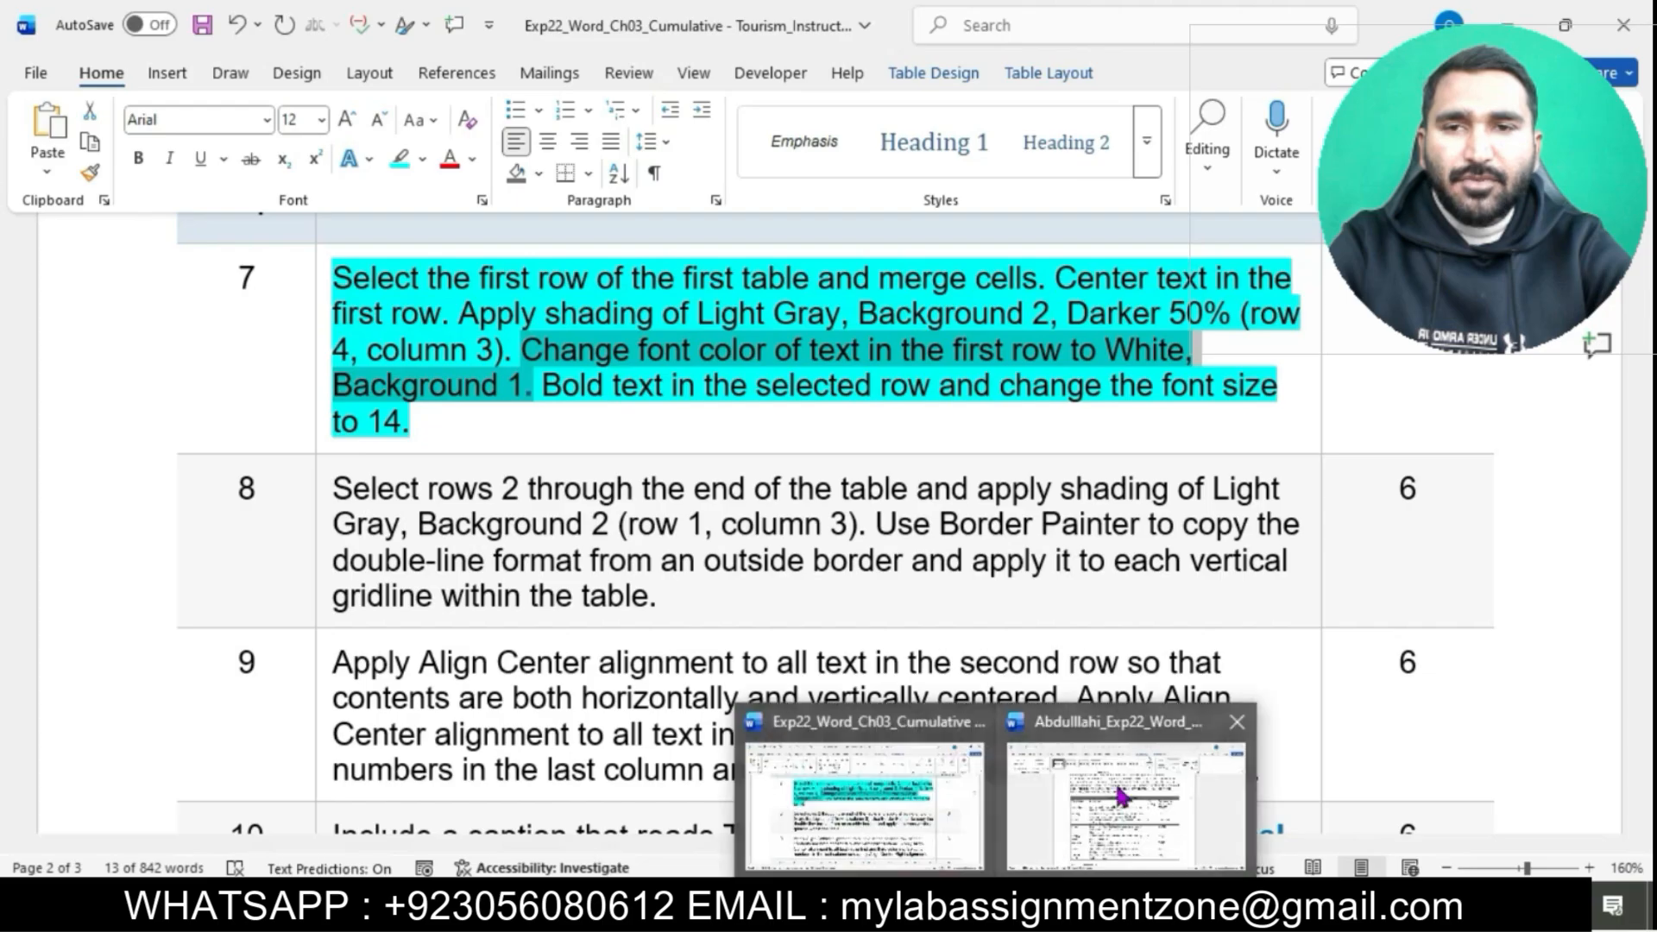
left_click(1115, 783)
left_click(98, 73)
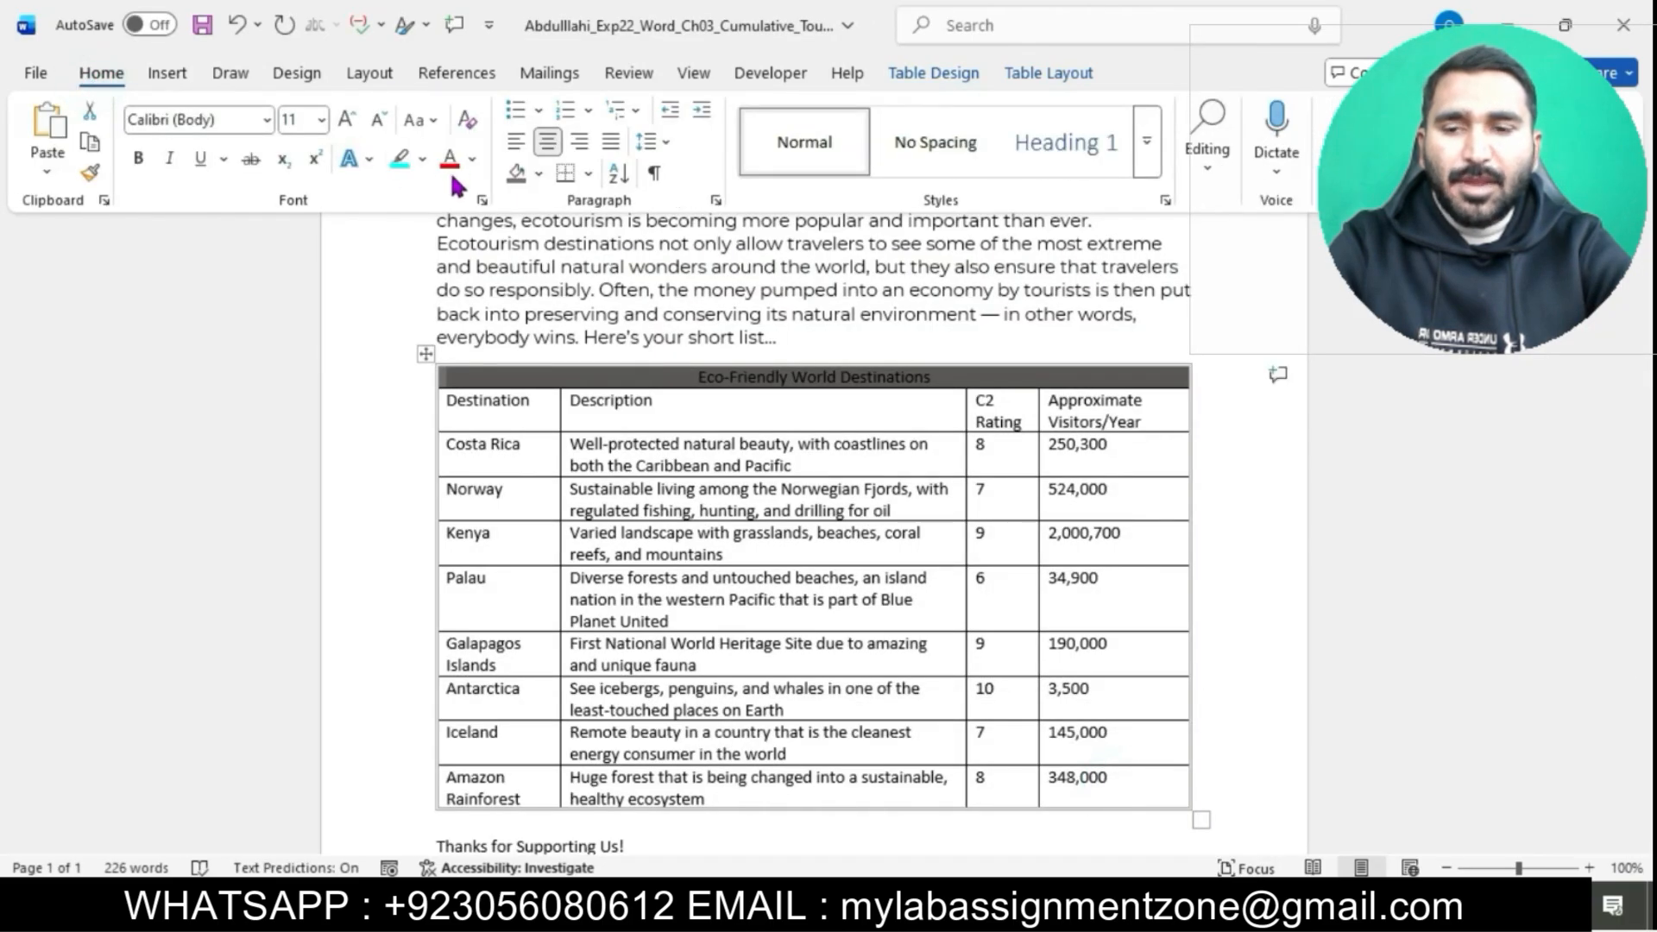
left_click(472, 159)
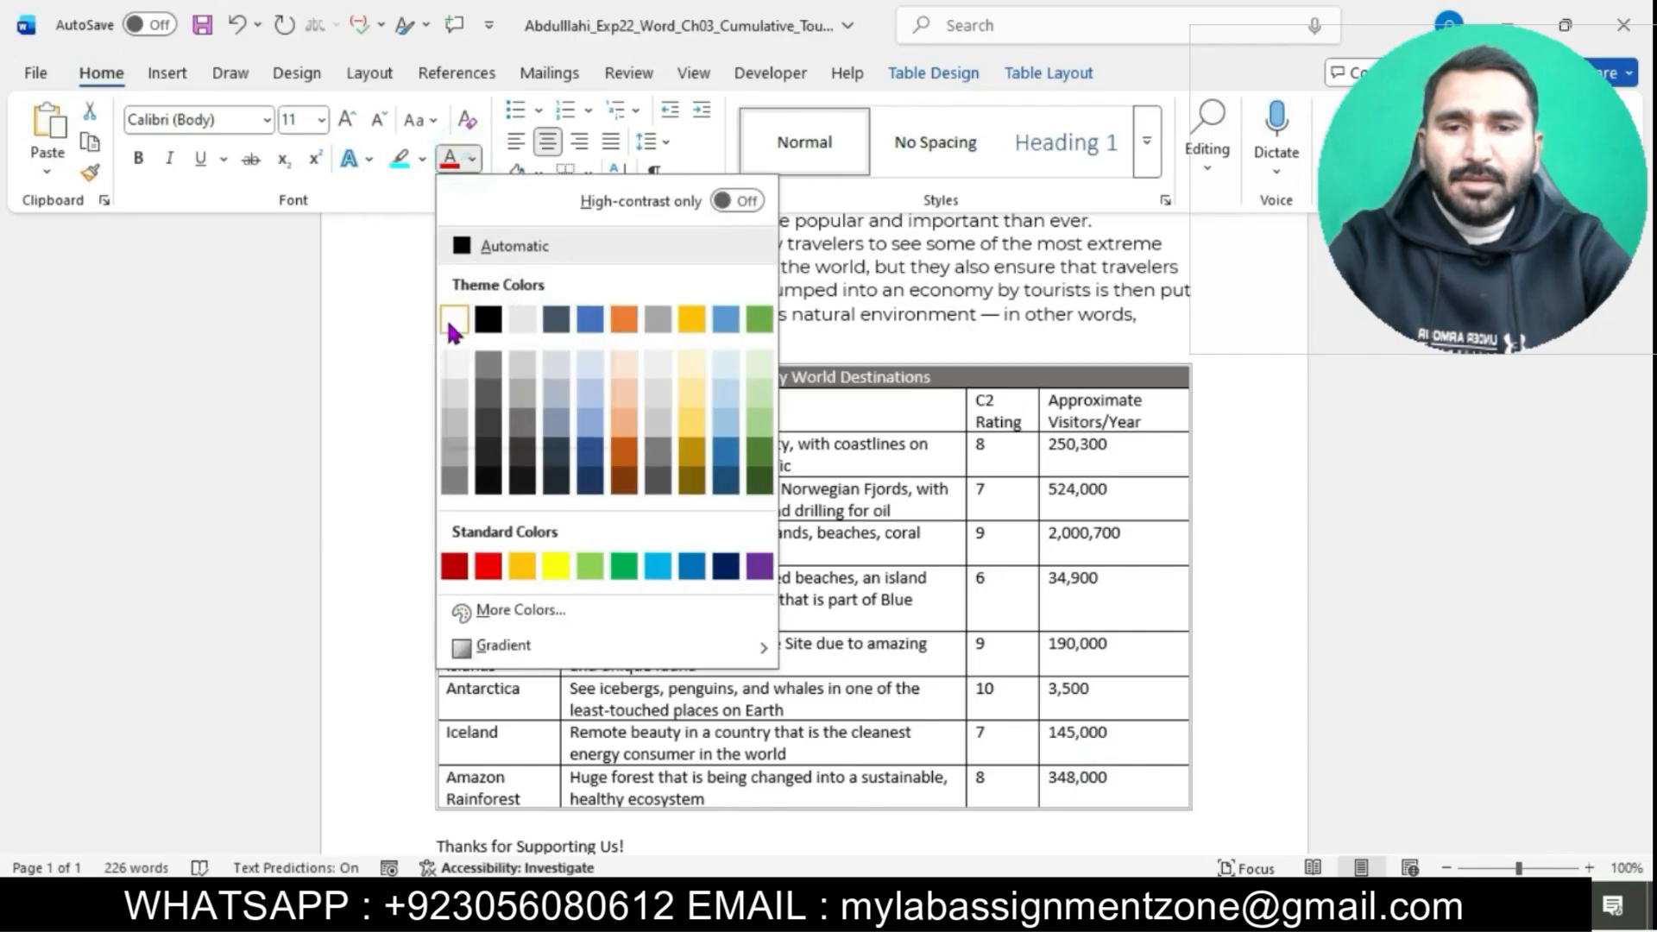
left_click(451, 321)
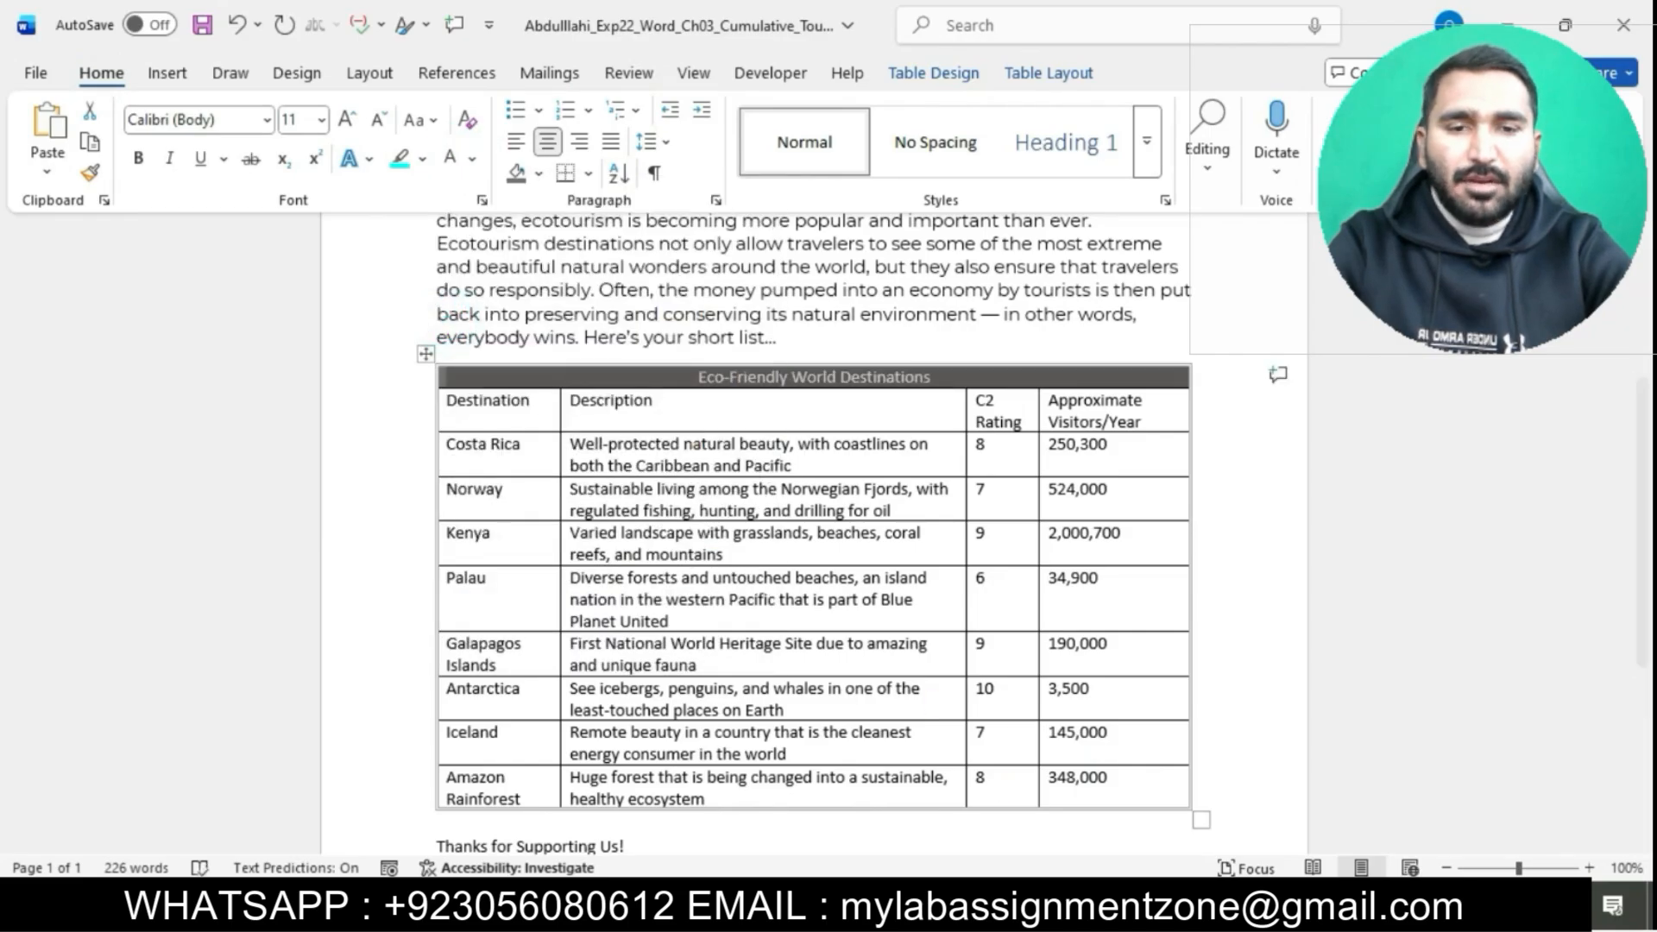
Mark step 7's bold and font size sentence in the instructions and bold the table's first-row title
mouse_move(1001, 916)
left_click(951, 840)
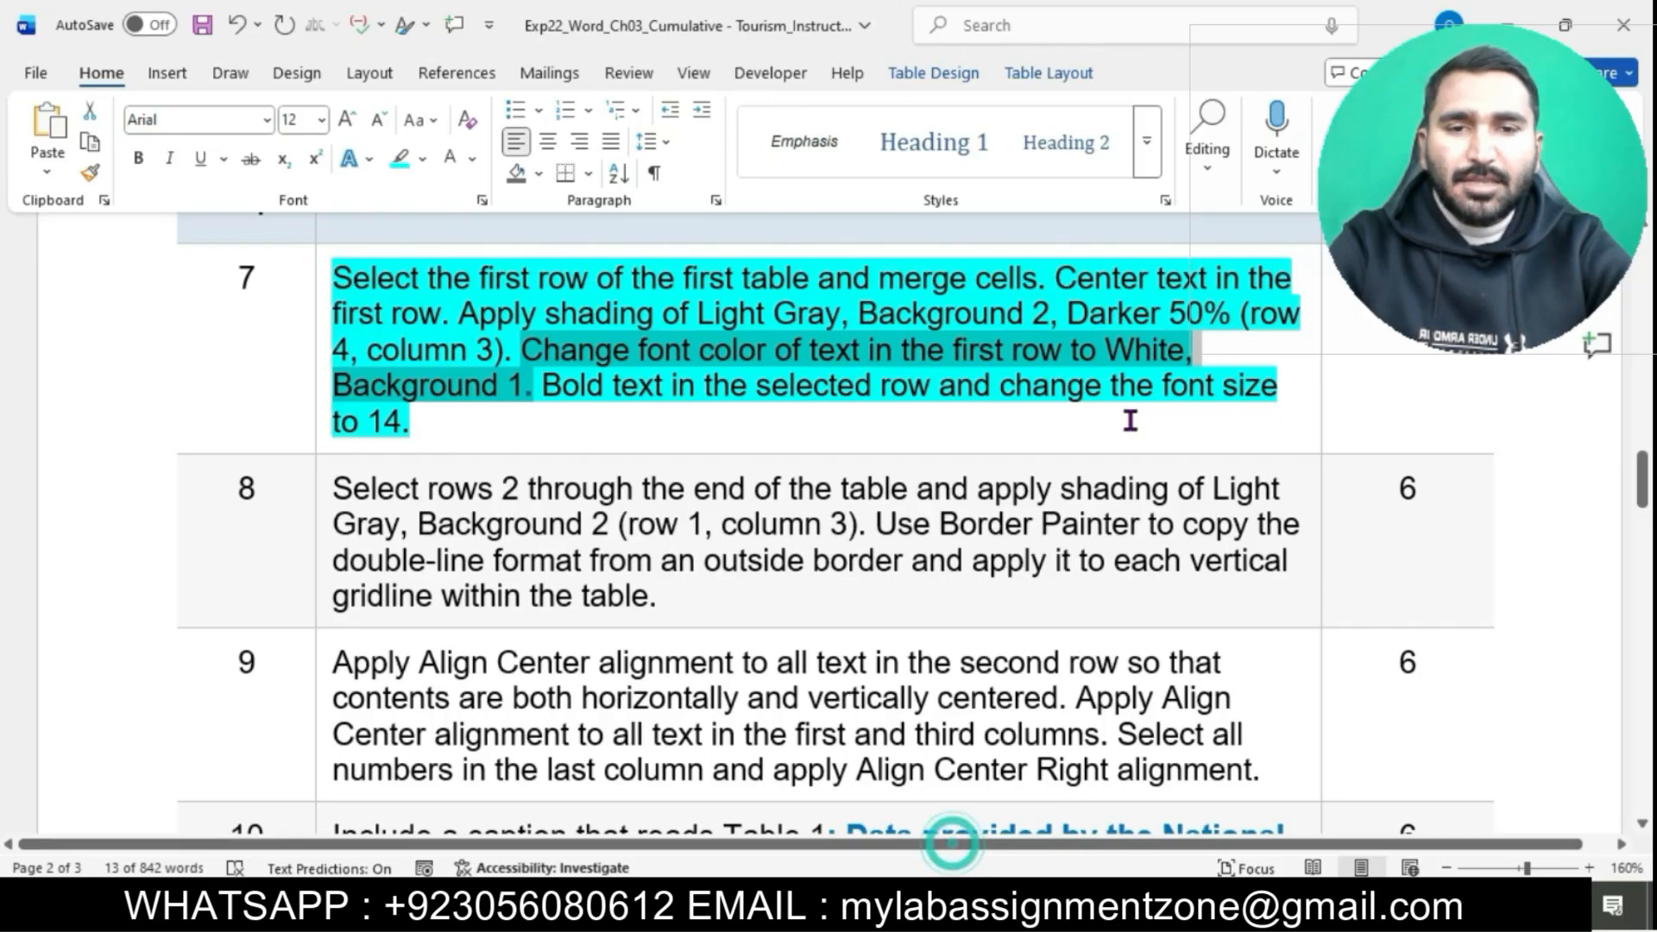
left_click_drag(543, 386, 1220, 411)
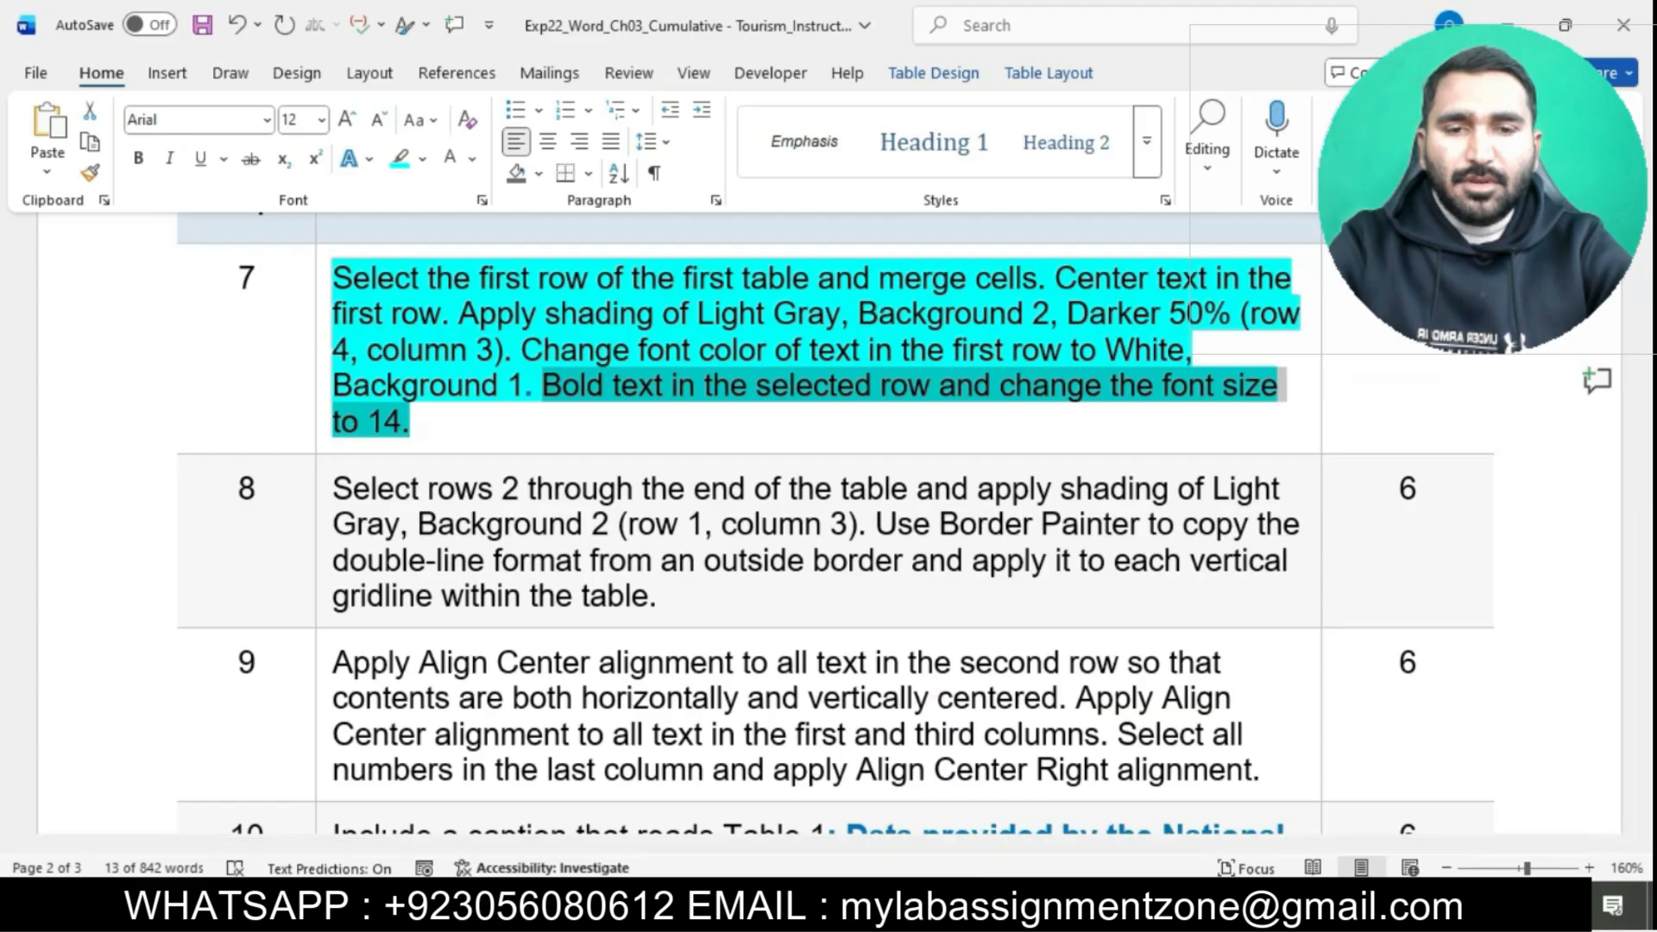
left_click(1085, 816)
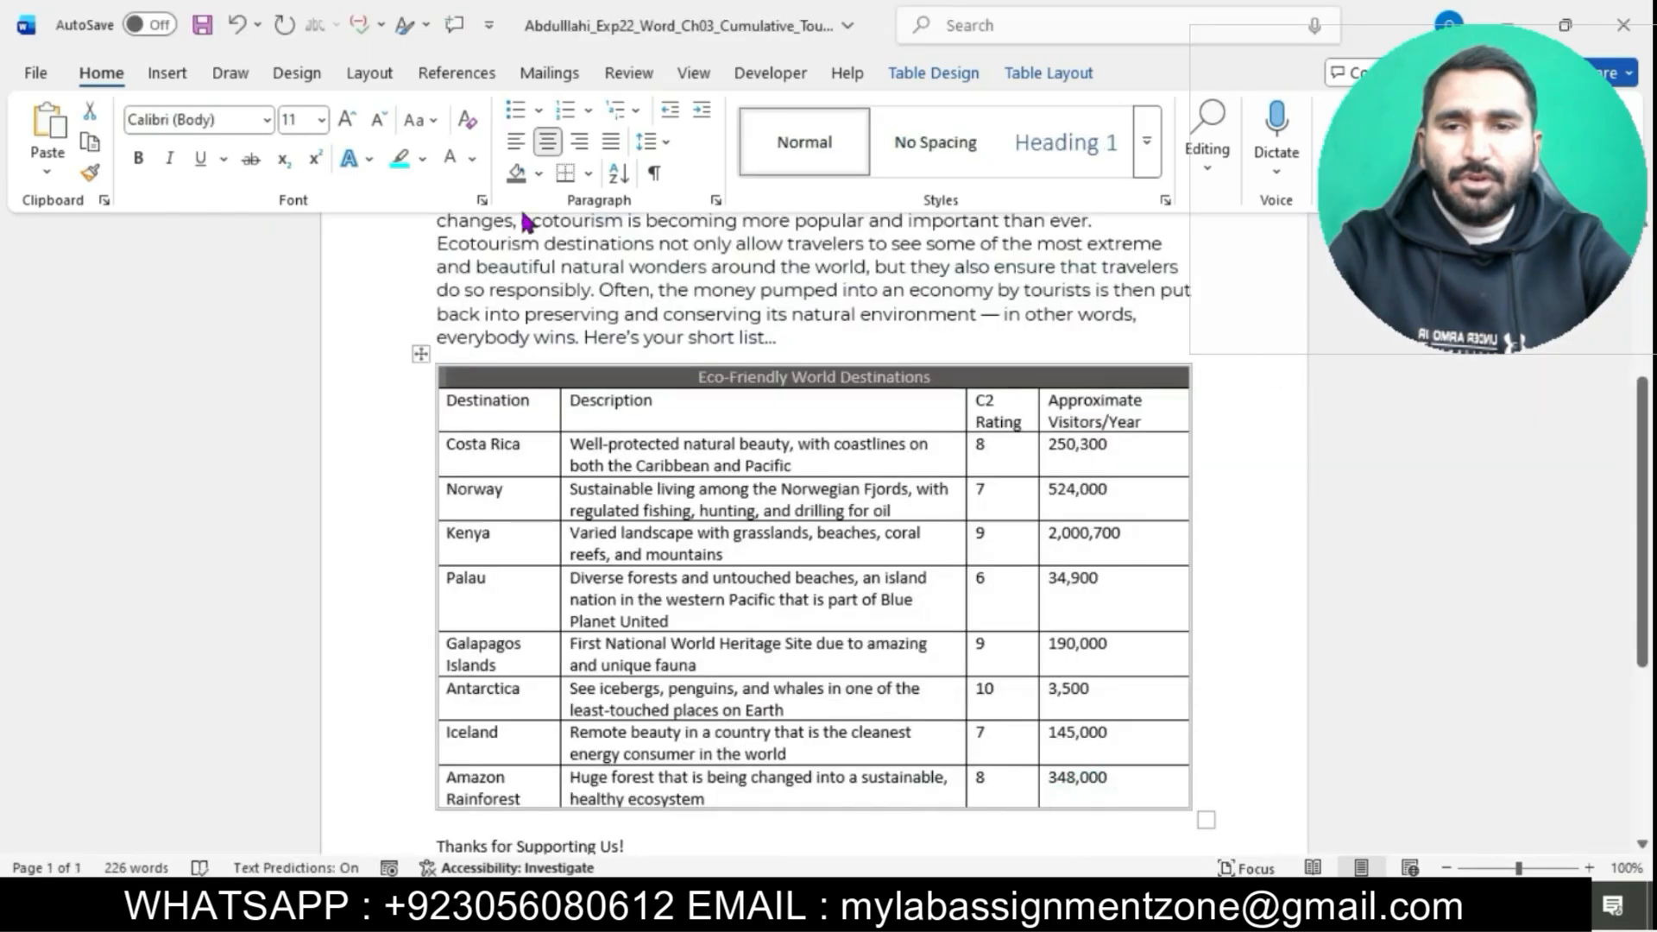
left_click(138, 159)
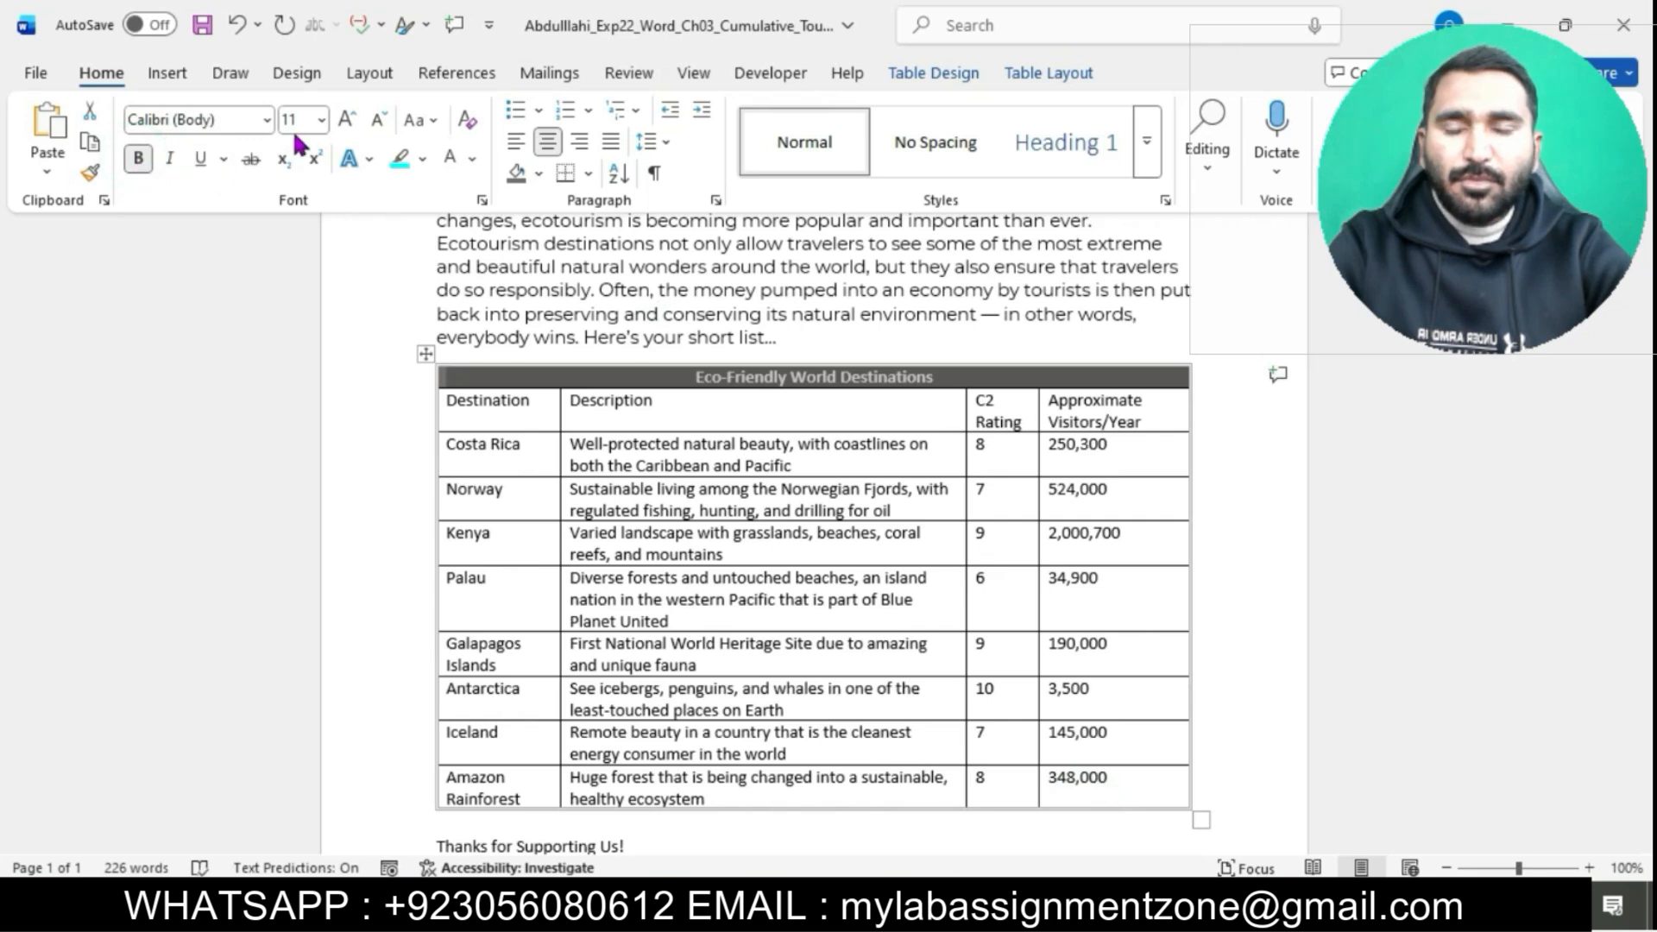
Recheck step 7's font size instruction and set the table's first-row title to size 14
left_click(320, 120)
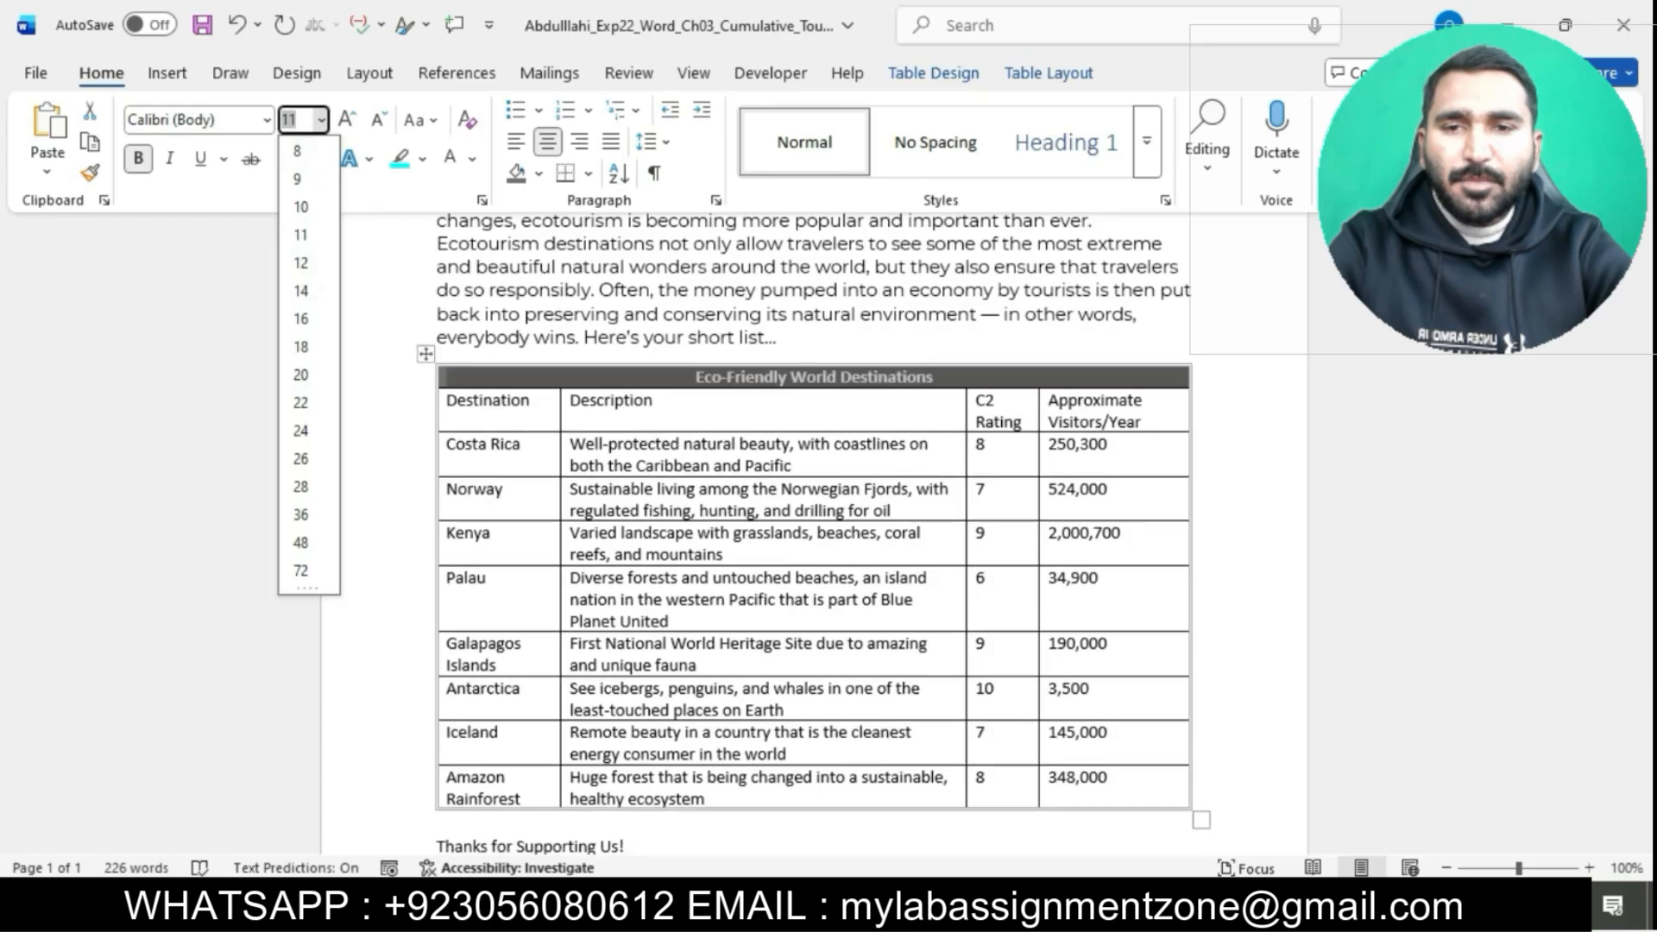
mouse_move(999, 906)
left_click(897, 777)
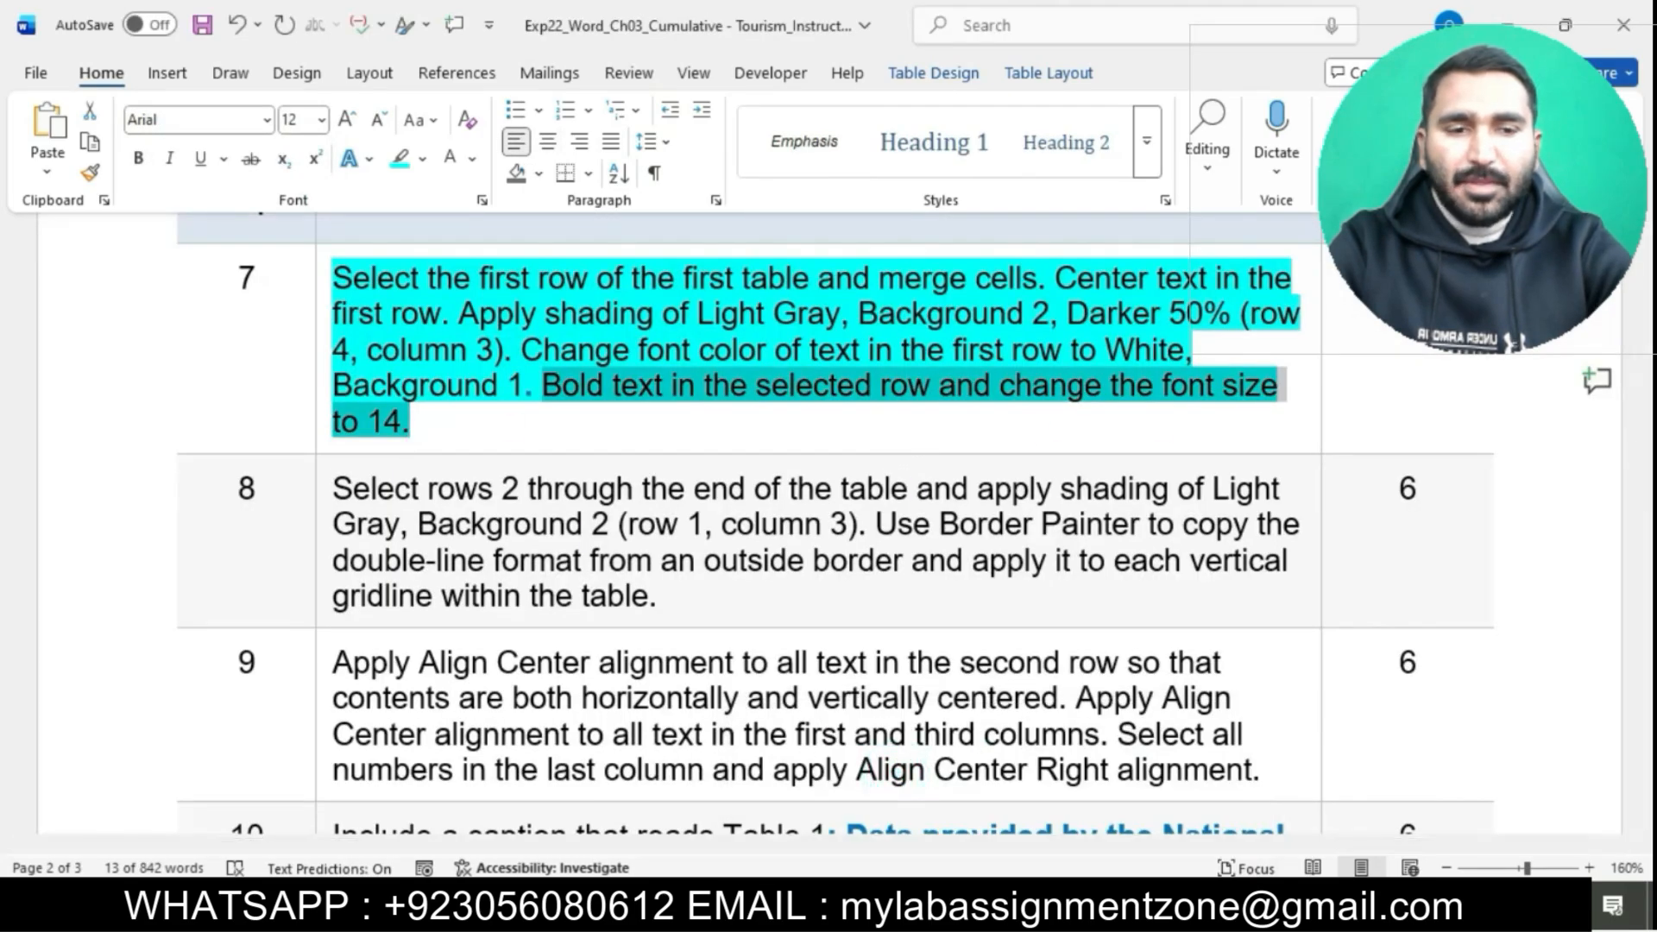
left_click(999, 906)
left_click(1091, 824)
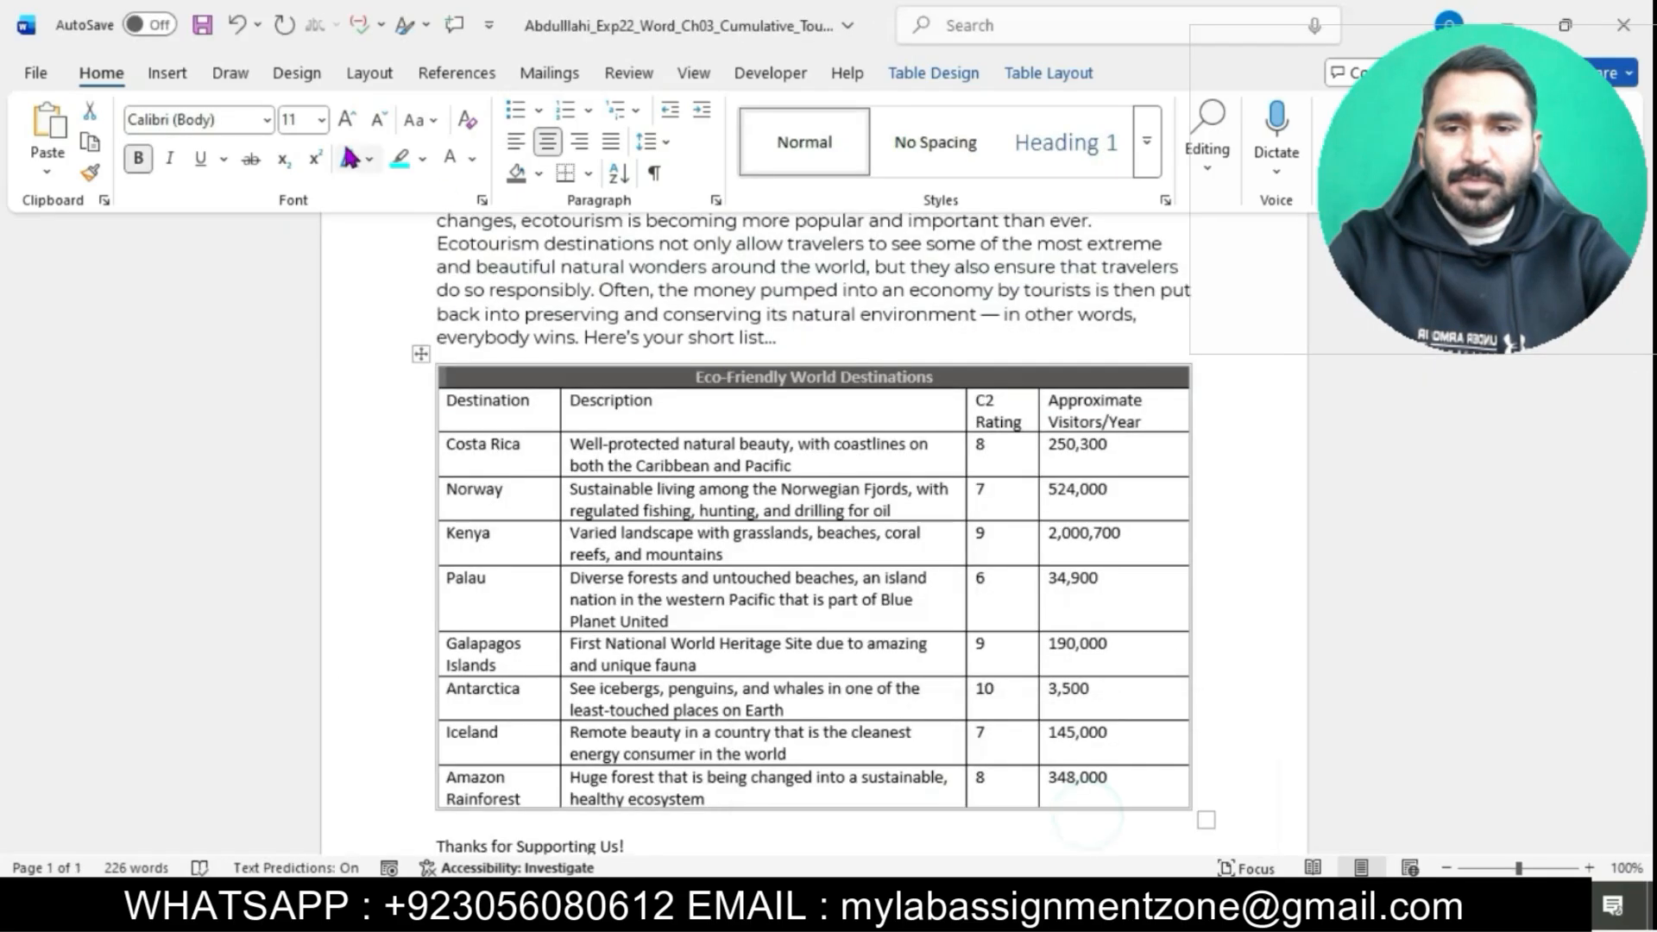
left_click(320, 120)
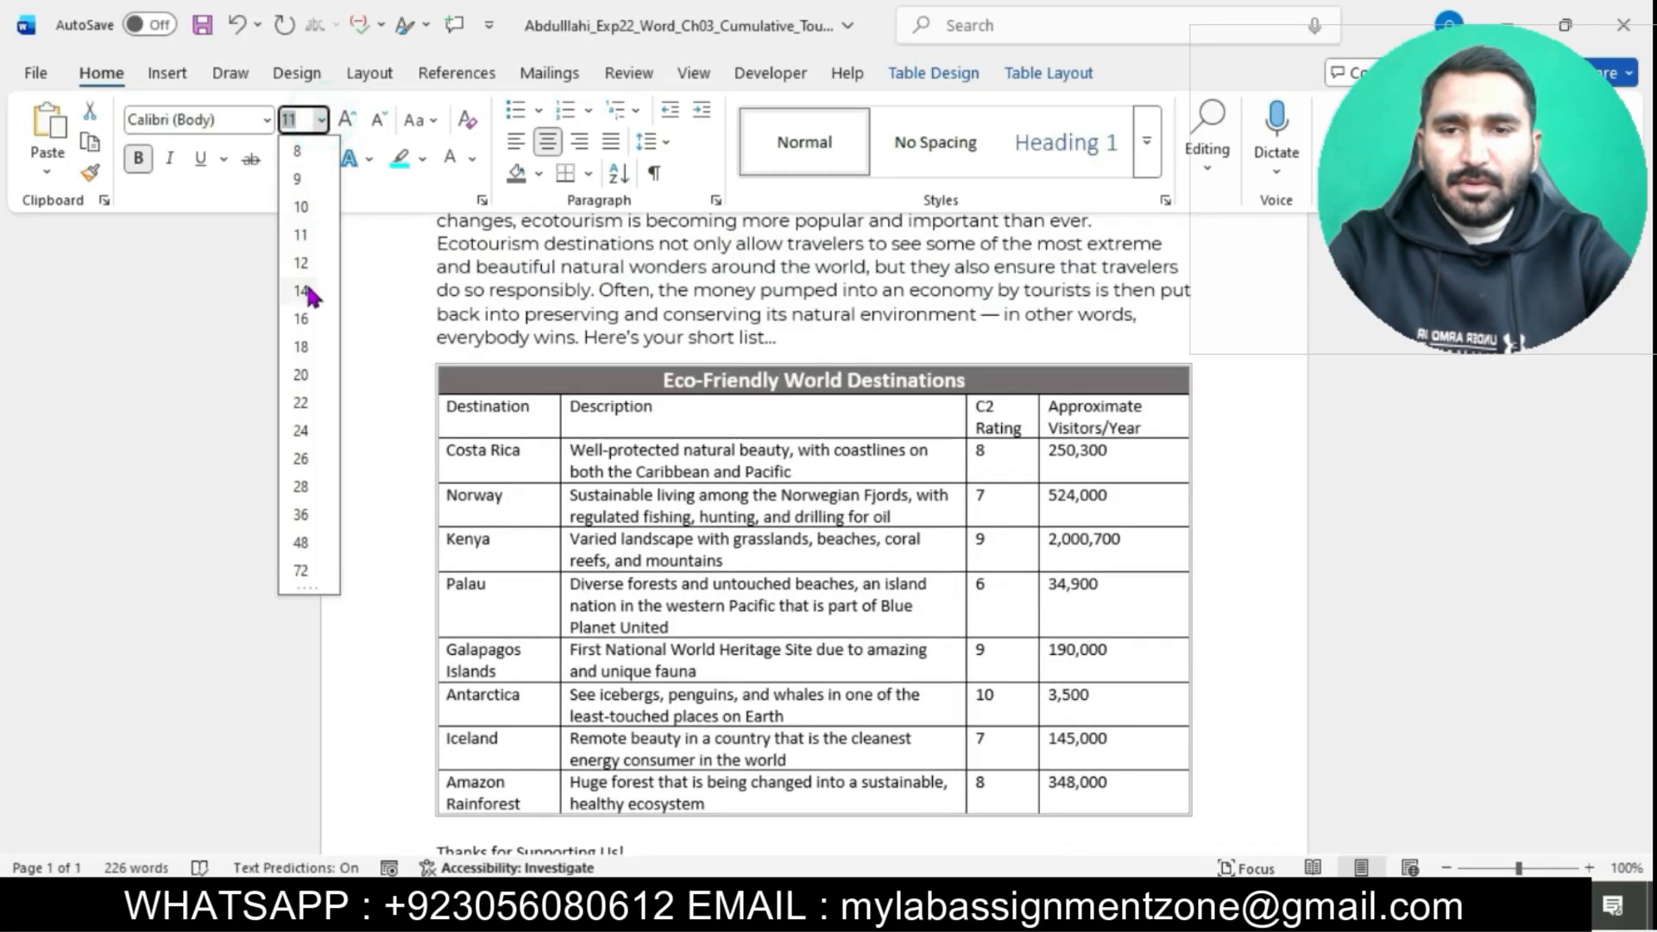
left_click(301, 290)
left_click(661, 310)
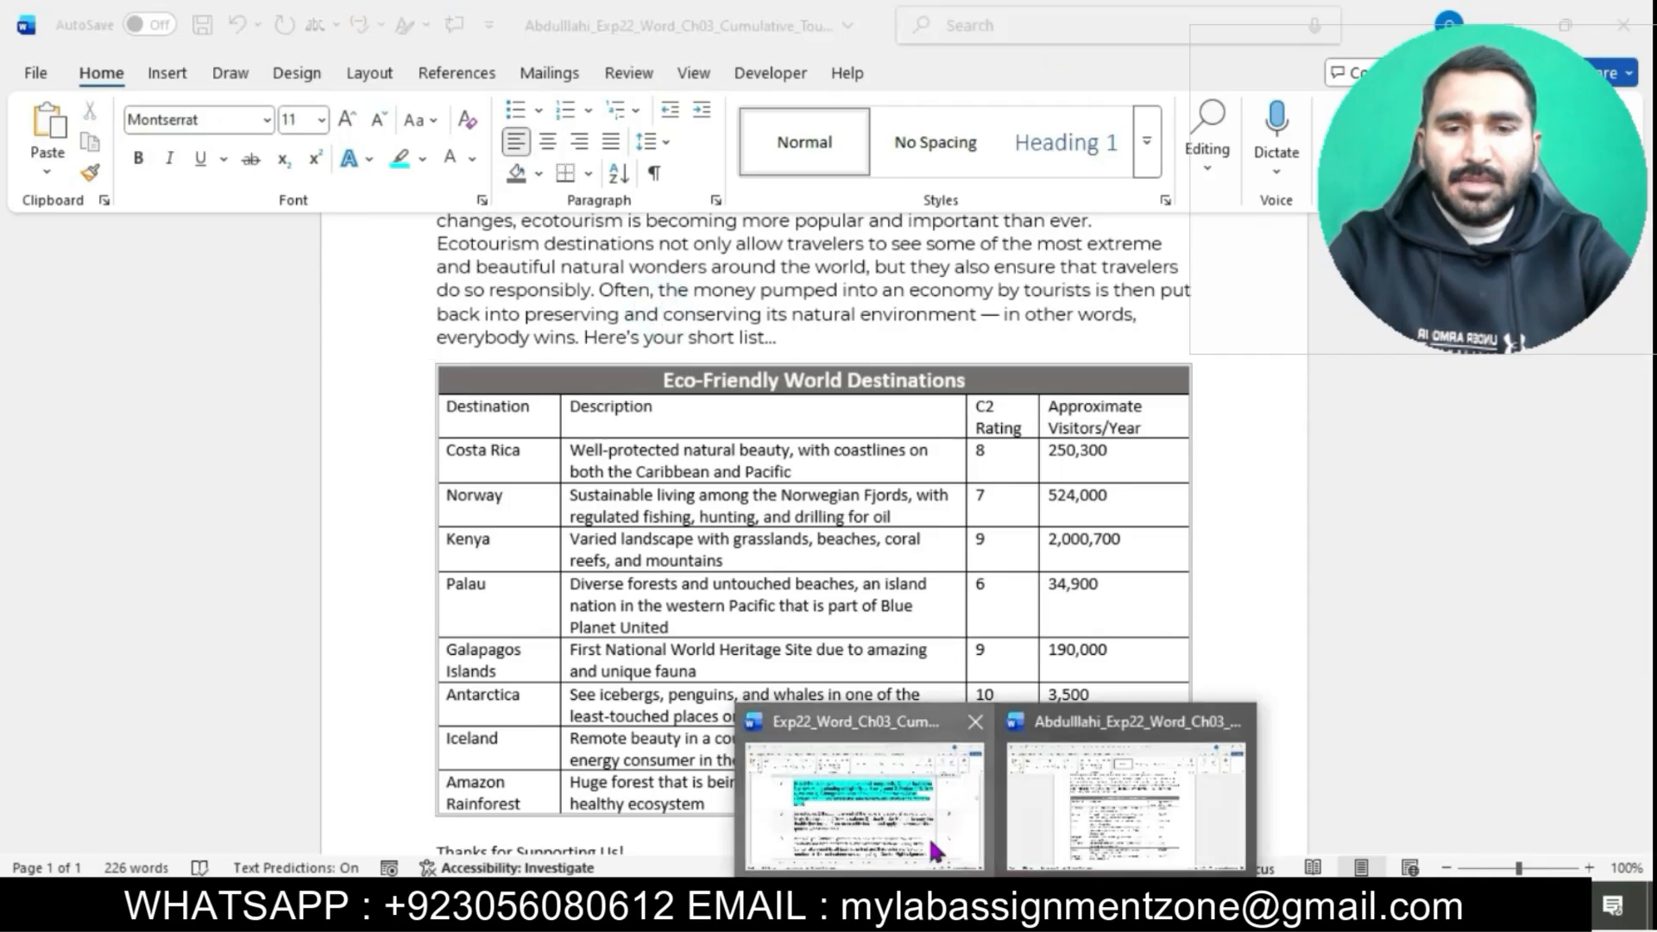
Return to the instructions document, highlight the rows from step 8 through step 19 in turquoise, and go back to its beginning
left_click(928, 837)
left_click(845, 490)
scroll(844, 489, "down", 3)
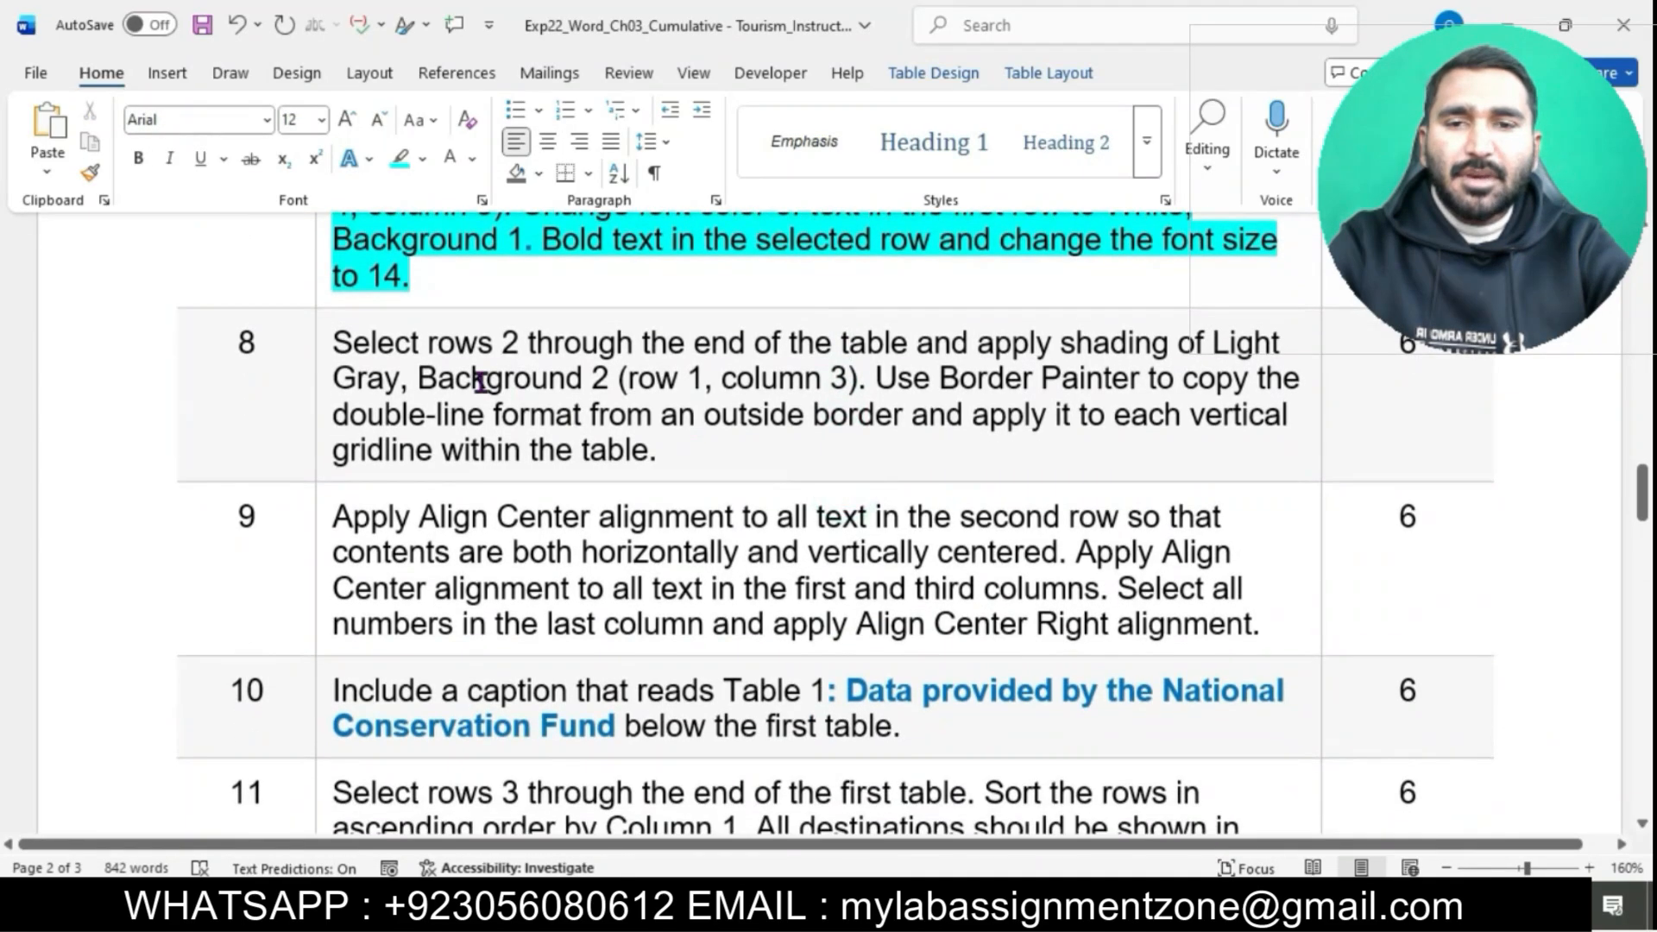
left_click_drag(325, 349, 612, 898)
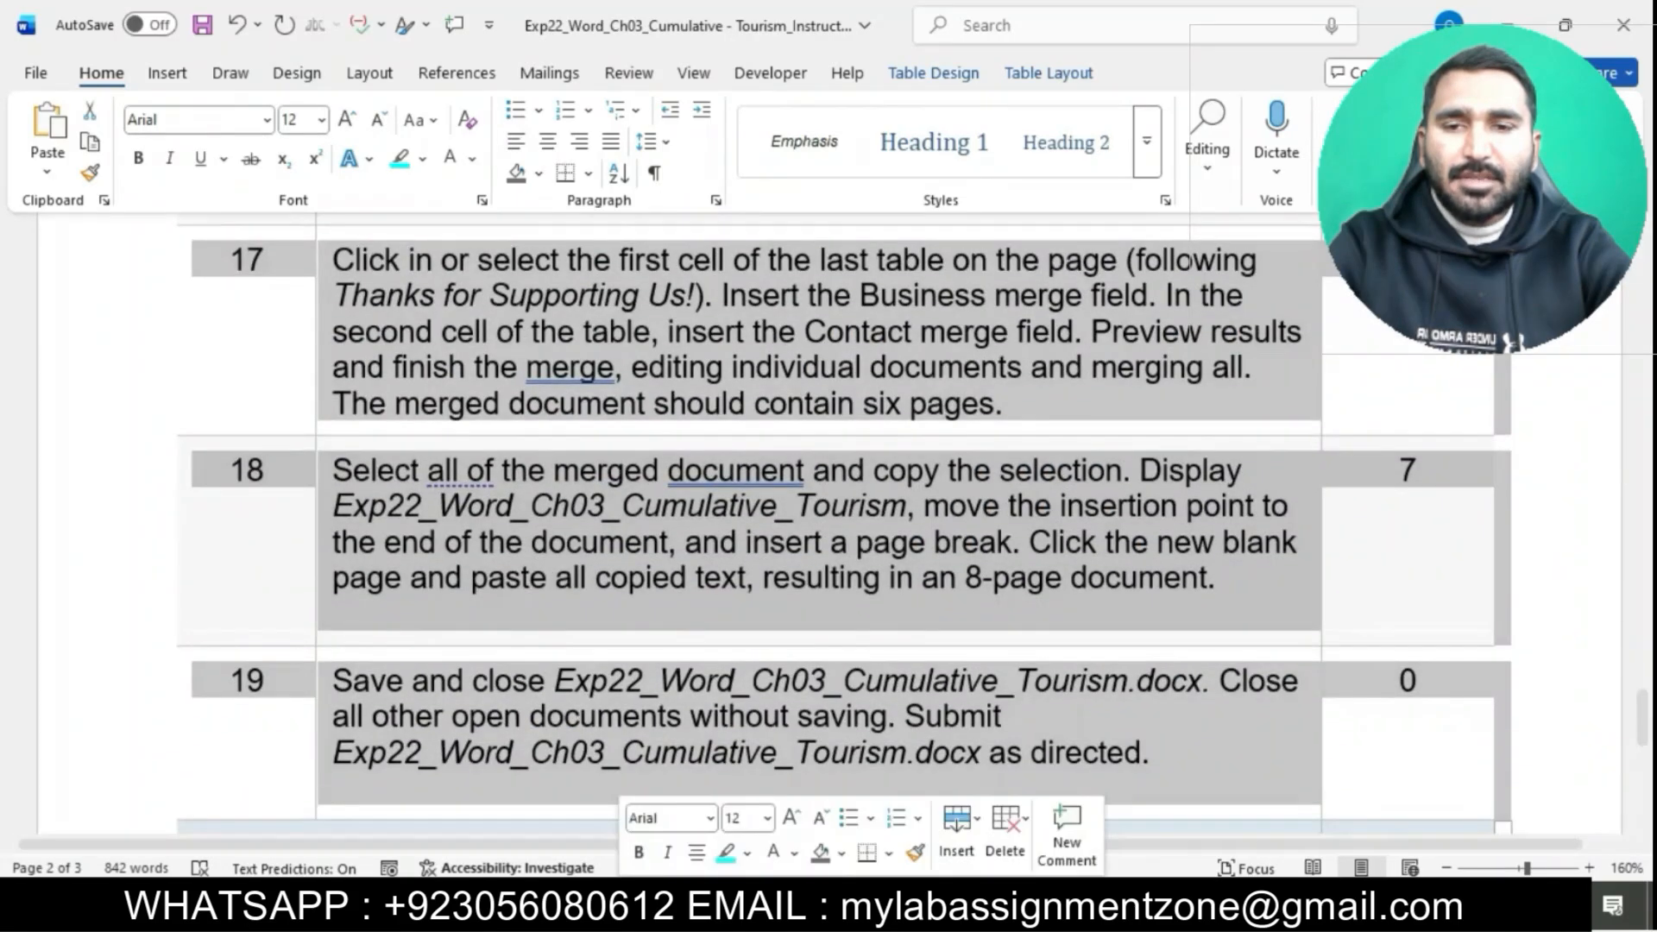
left_click(725, 852)
scroll(968, 720, "down", 8)
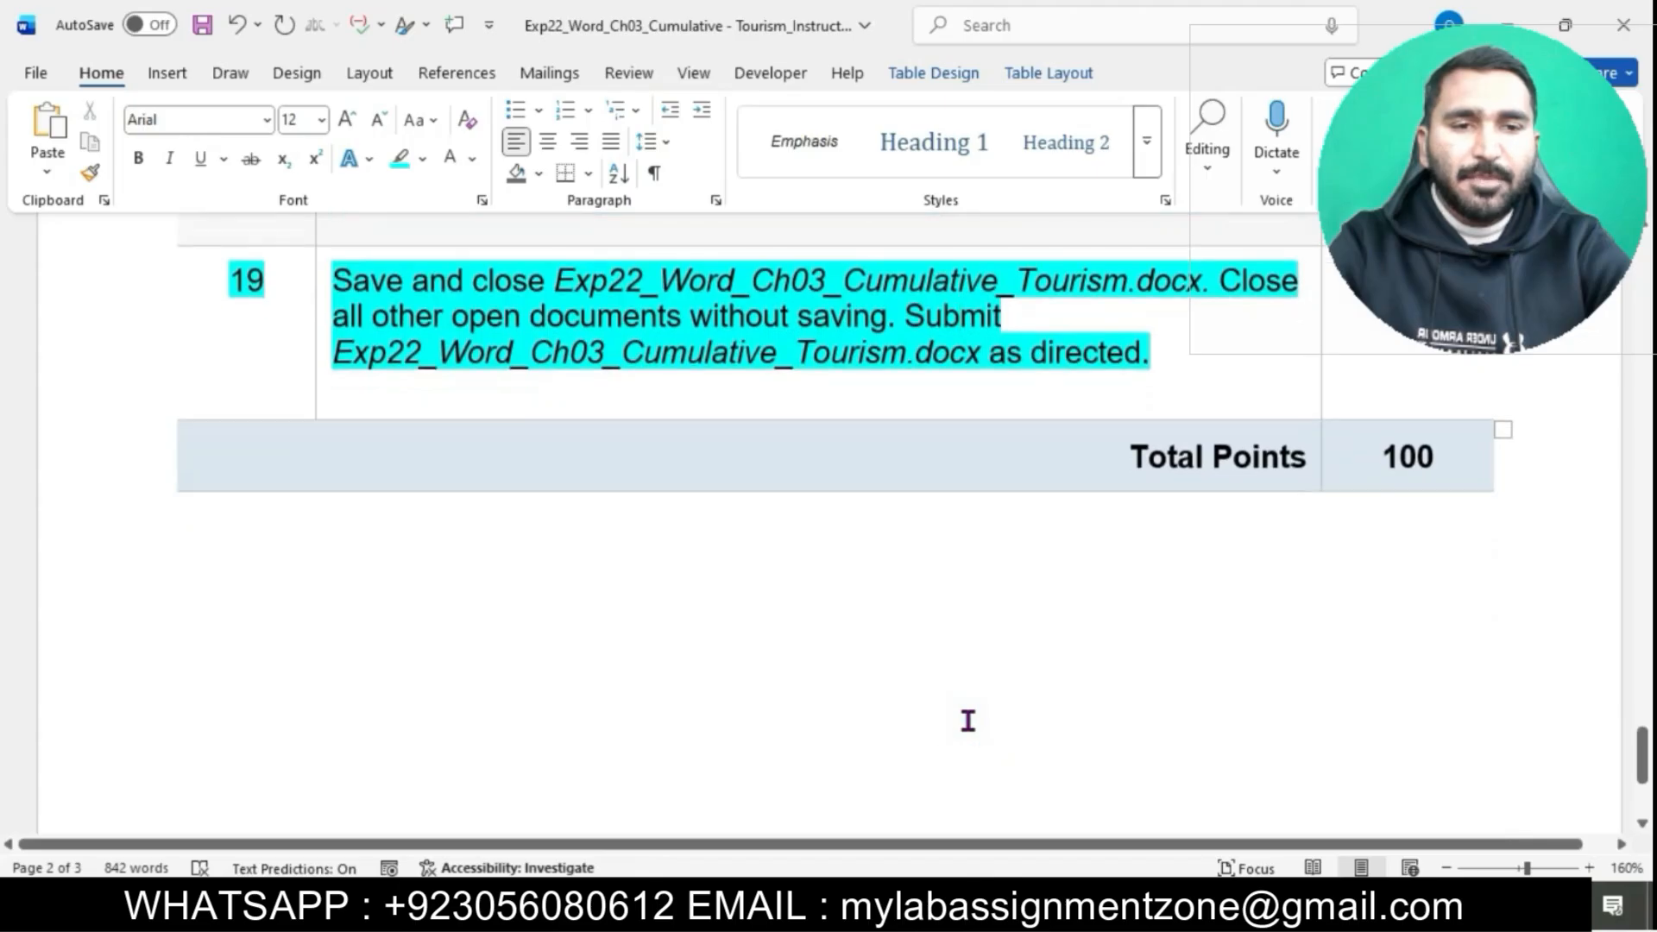
scroll(967, 719, "up", 15)
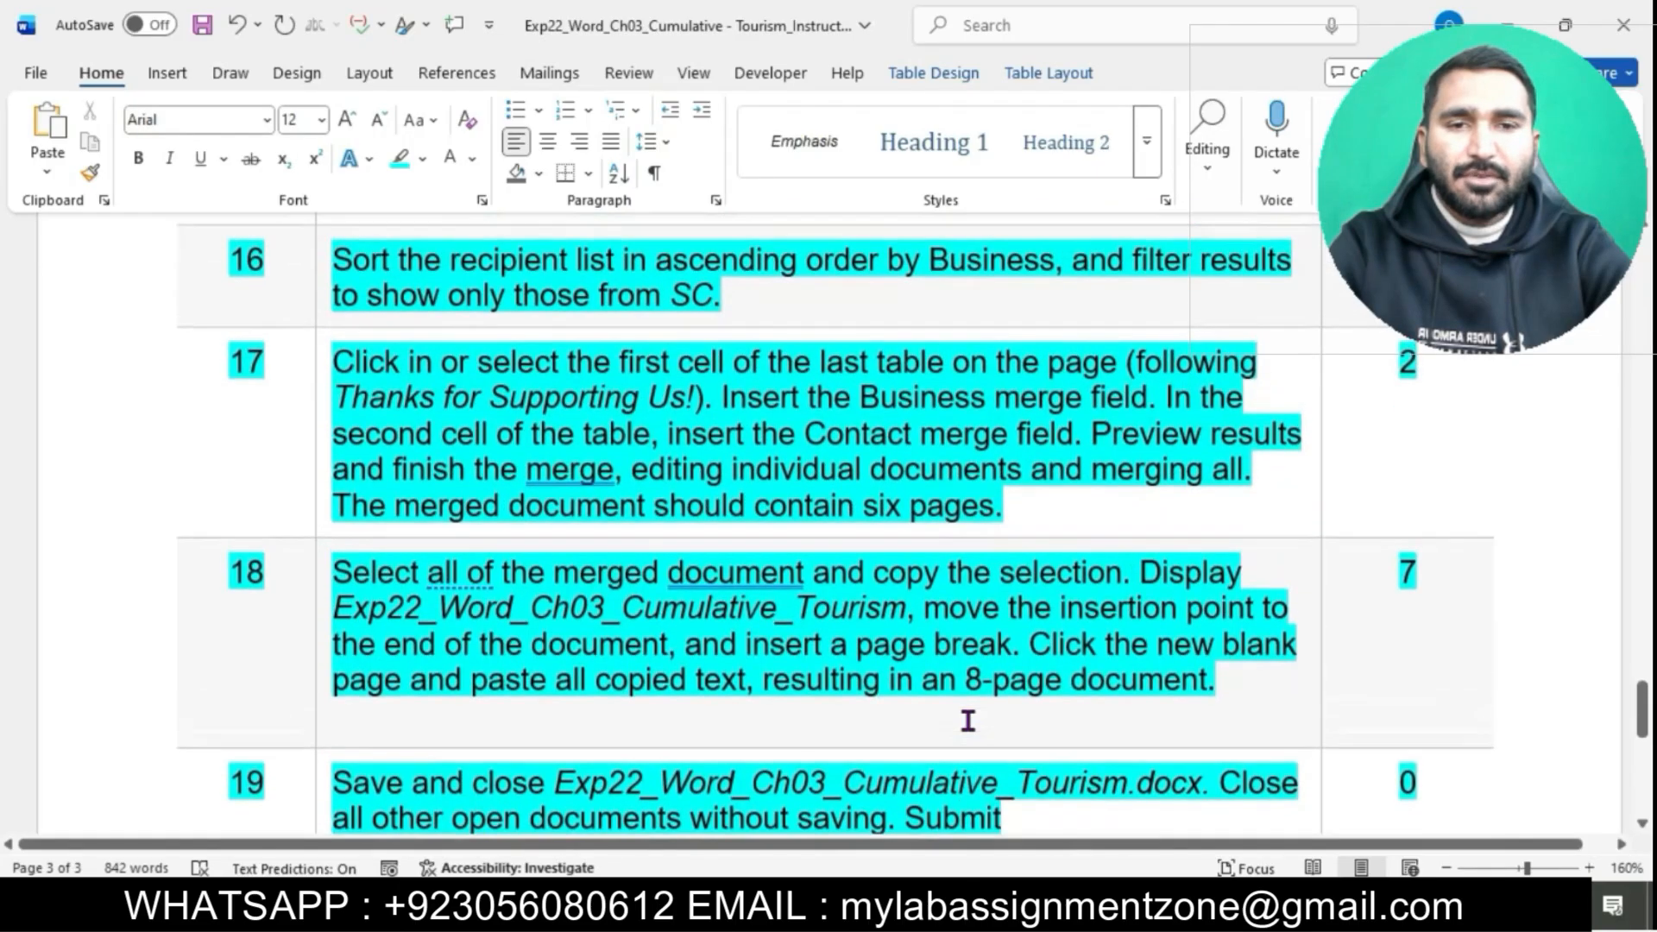
scroll(967, 721, "up", 20)
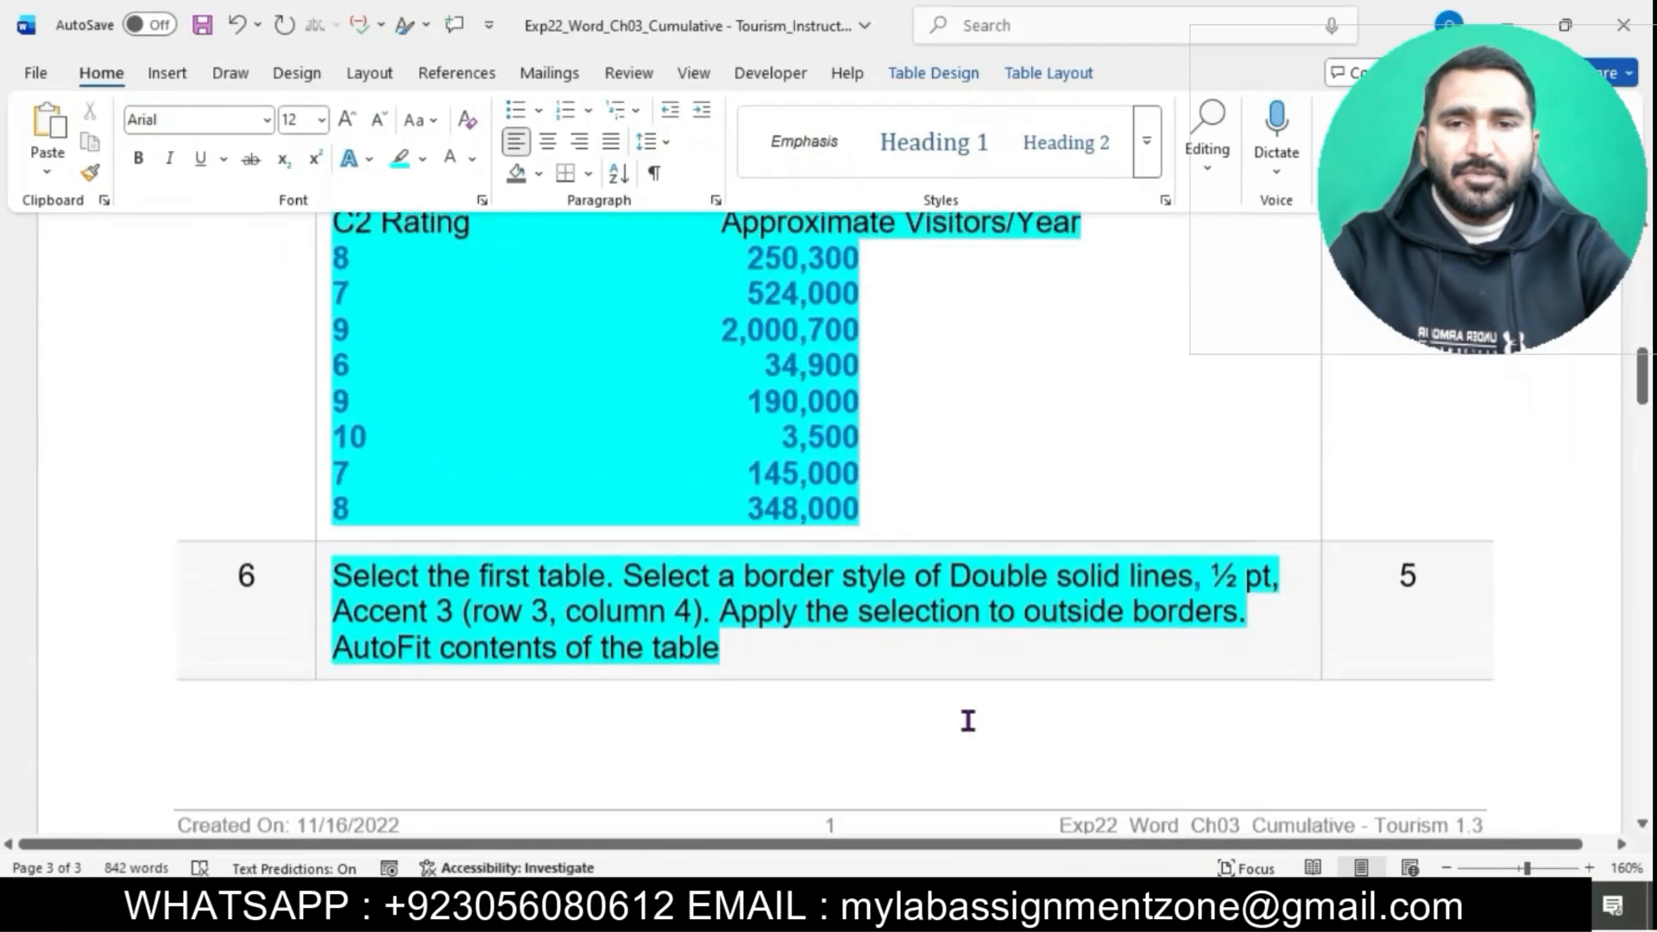
scroll(968, 719, "up", 1)
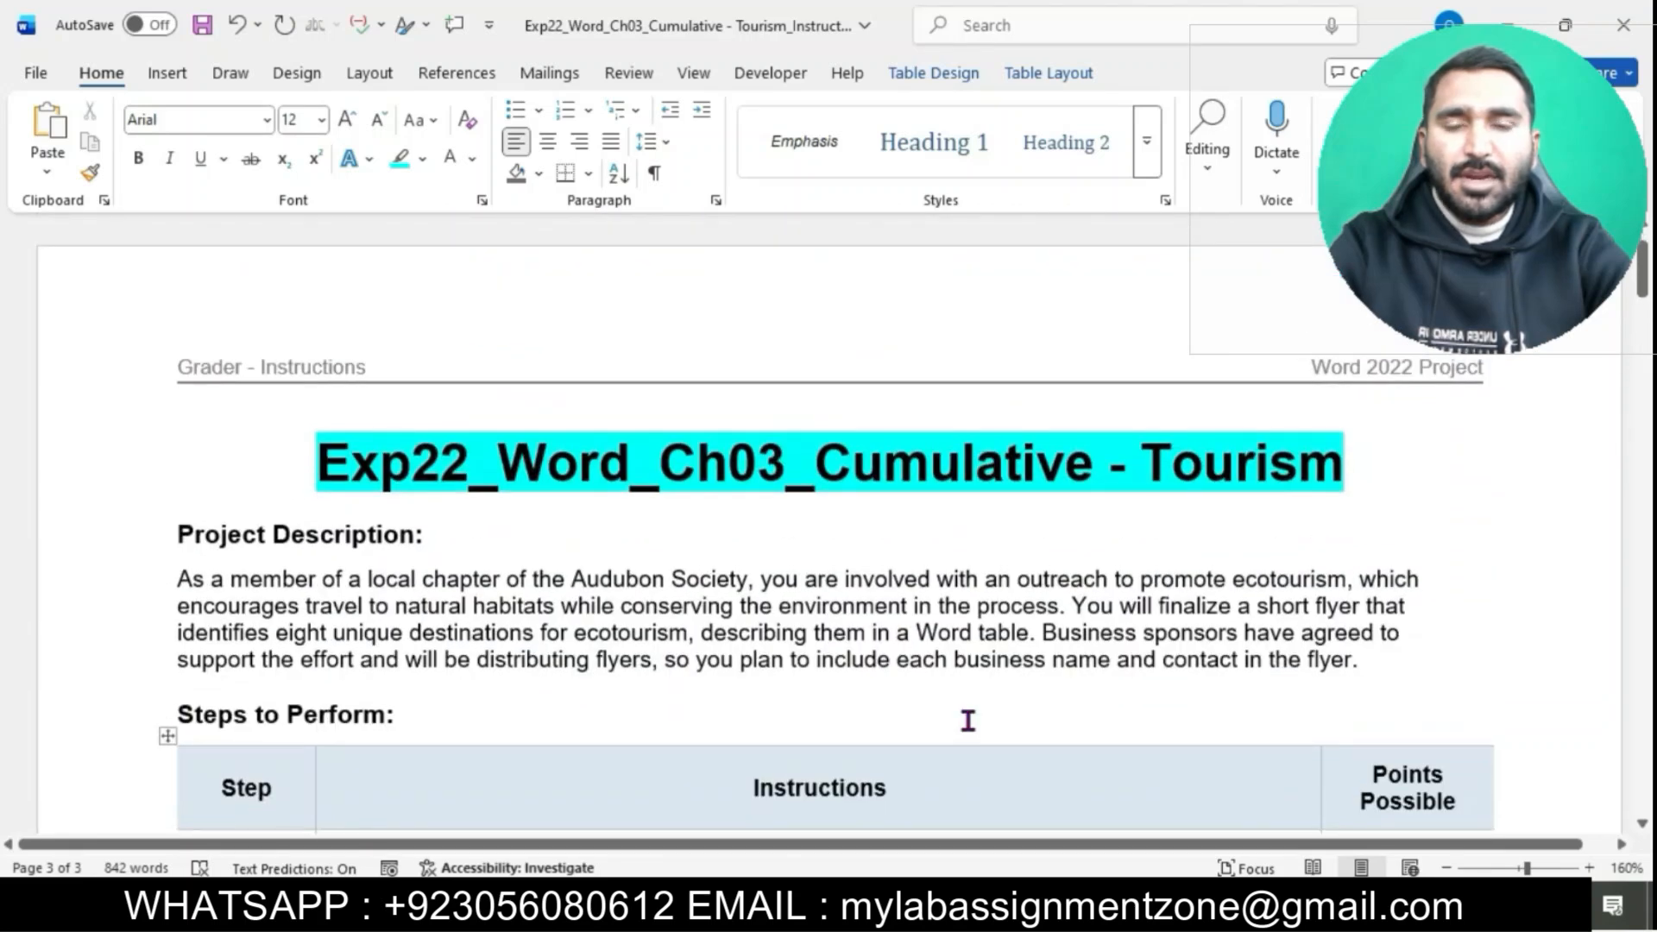